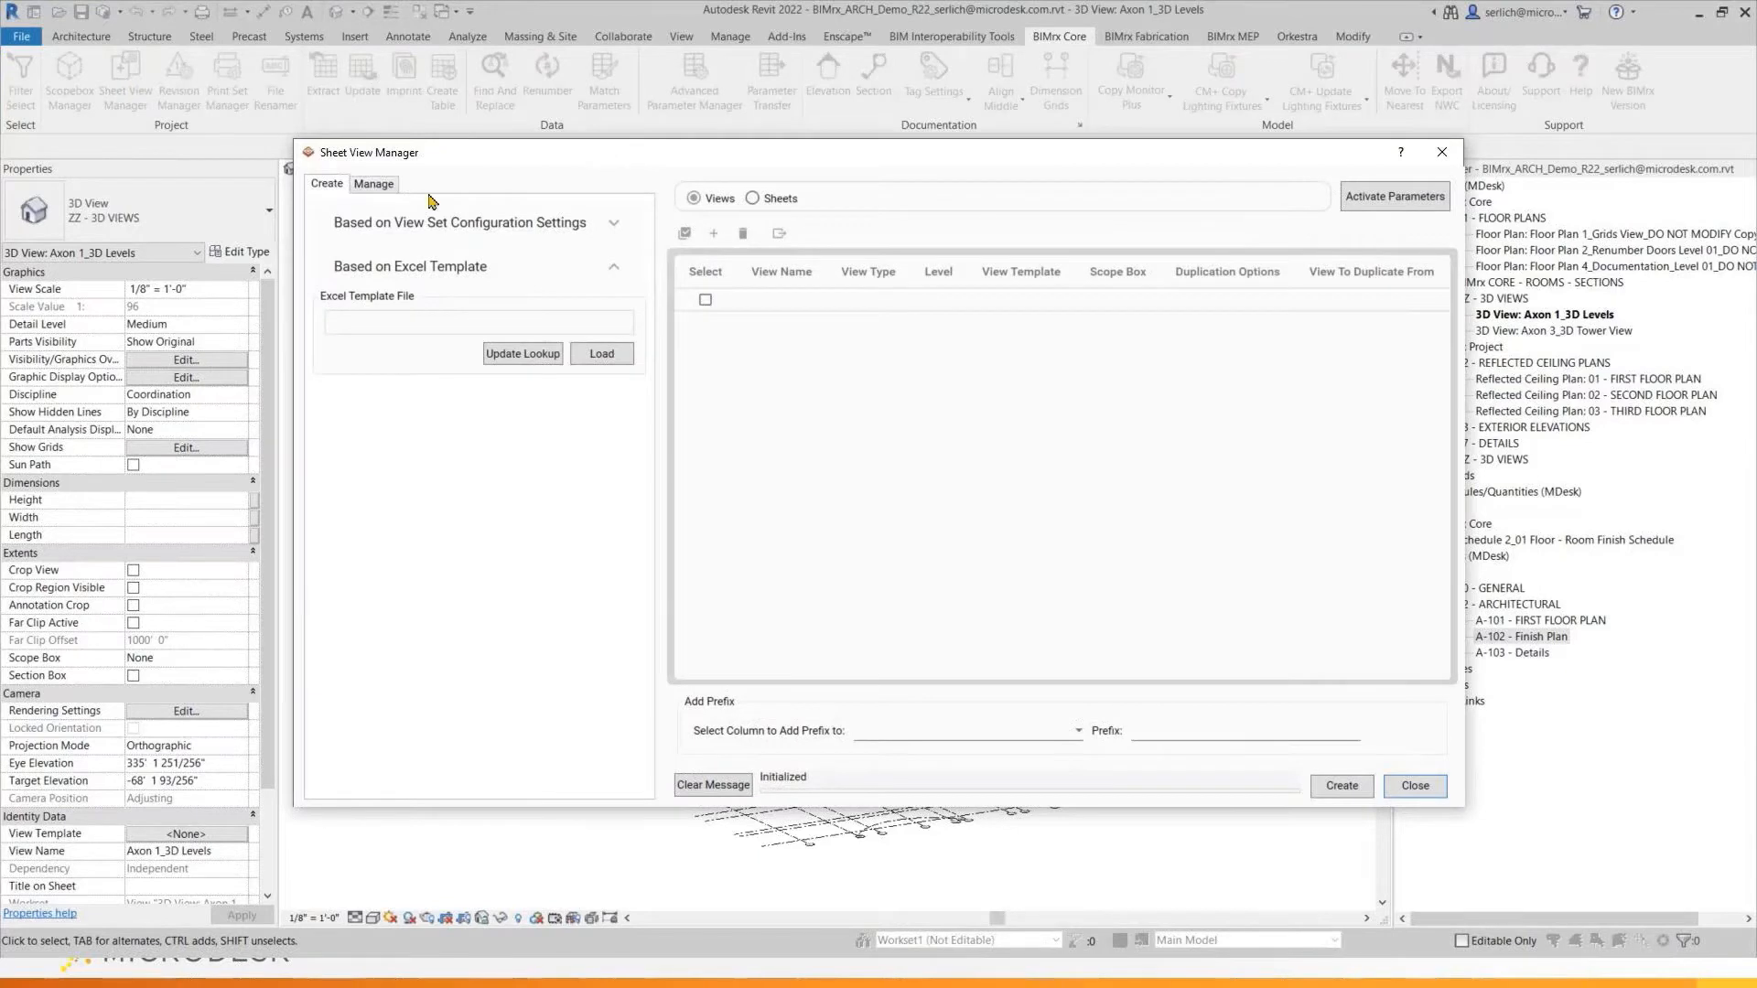
Add two blank rows to the list of views in the Sheet View Manager
left_click(722, 238)
left_click(722, 238)
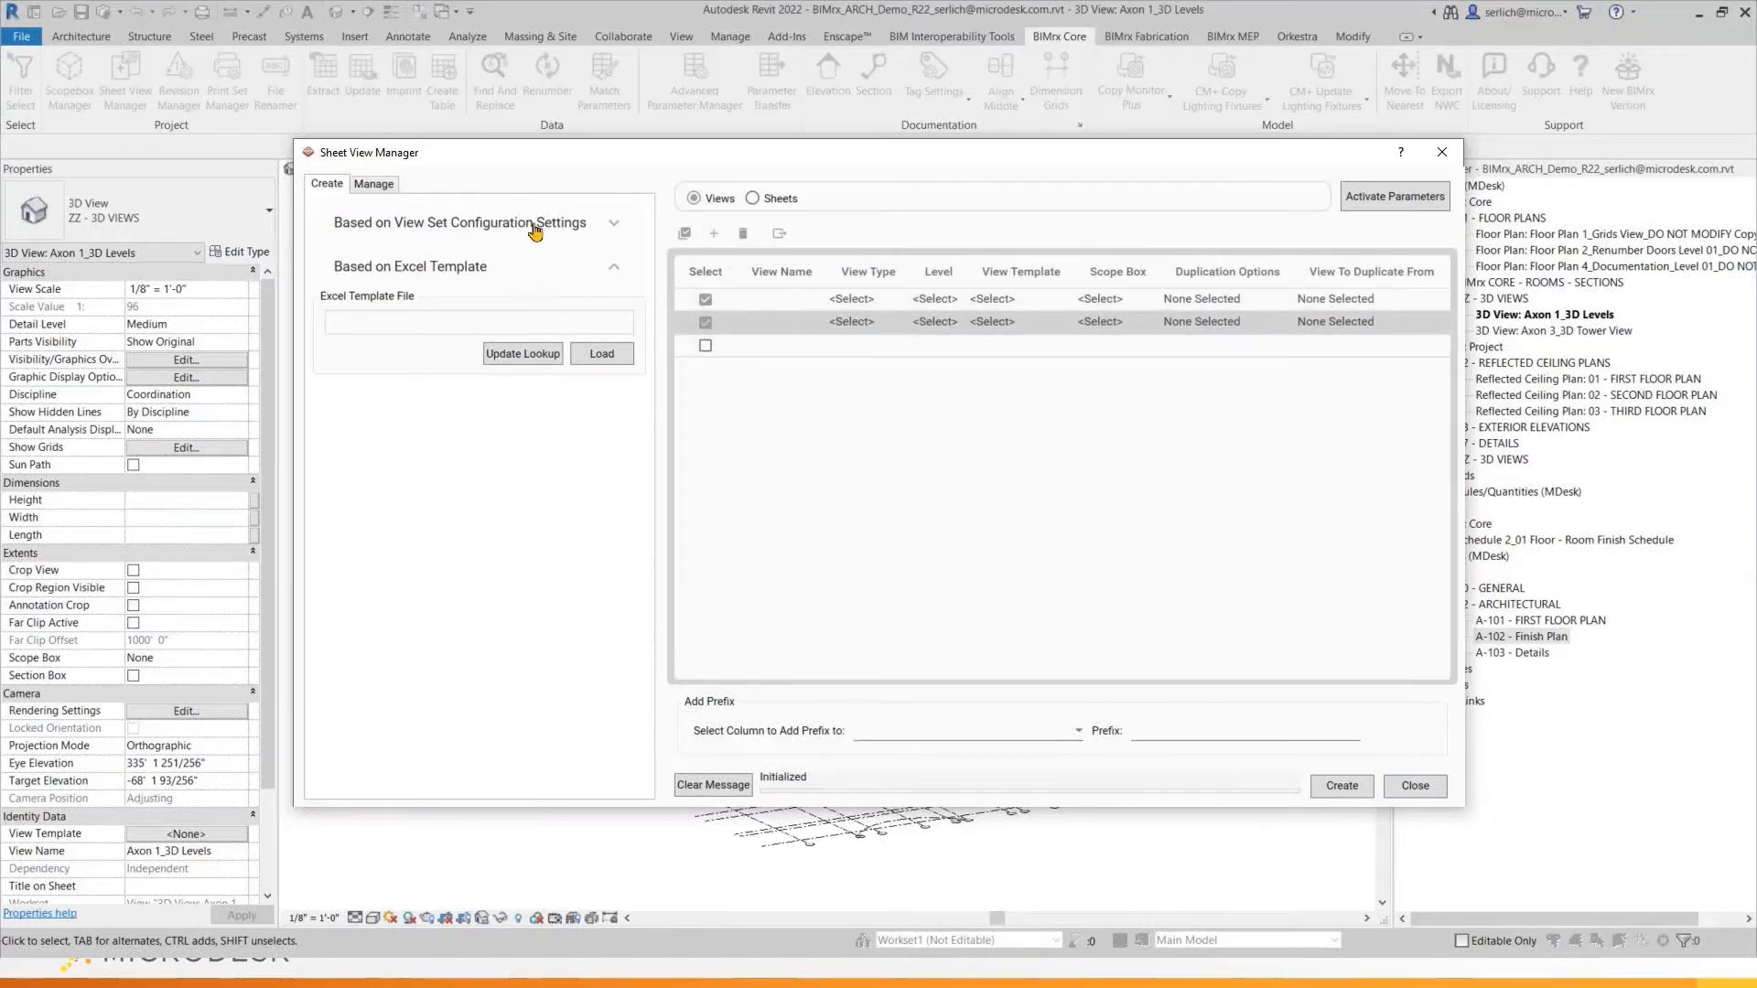
In the view set configuration settings, select the levels from 04 - Fourth Floor through 12 - Twelfth Floor
left_click(422, 216)
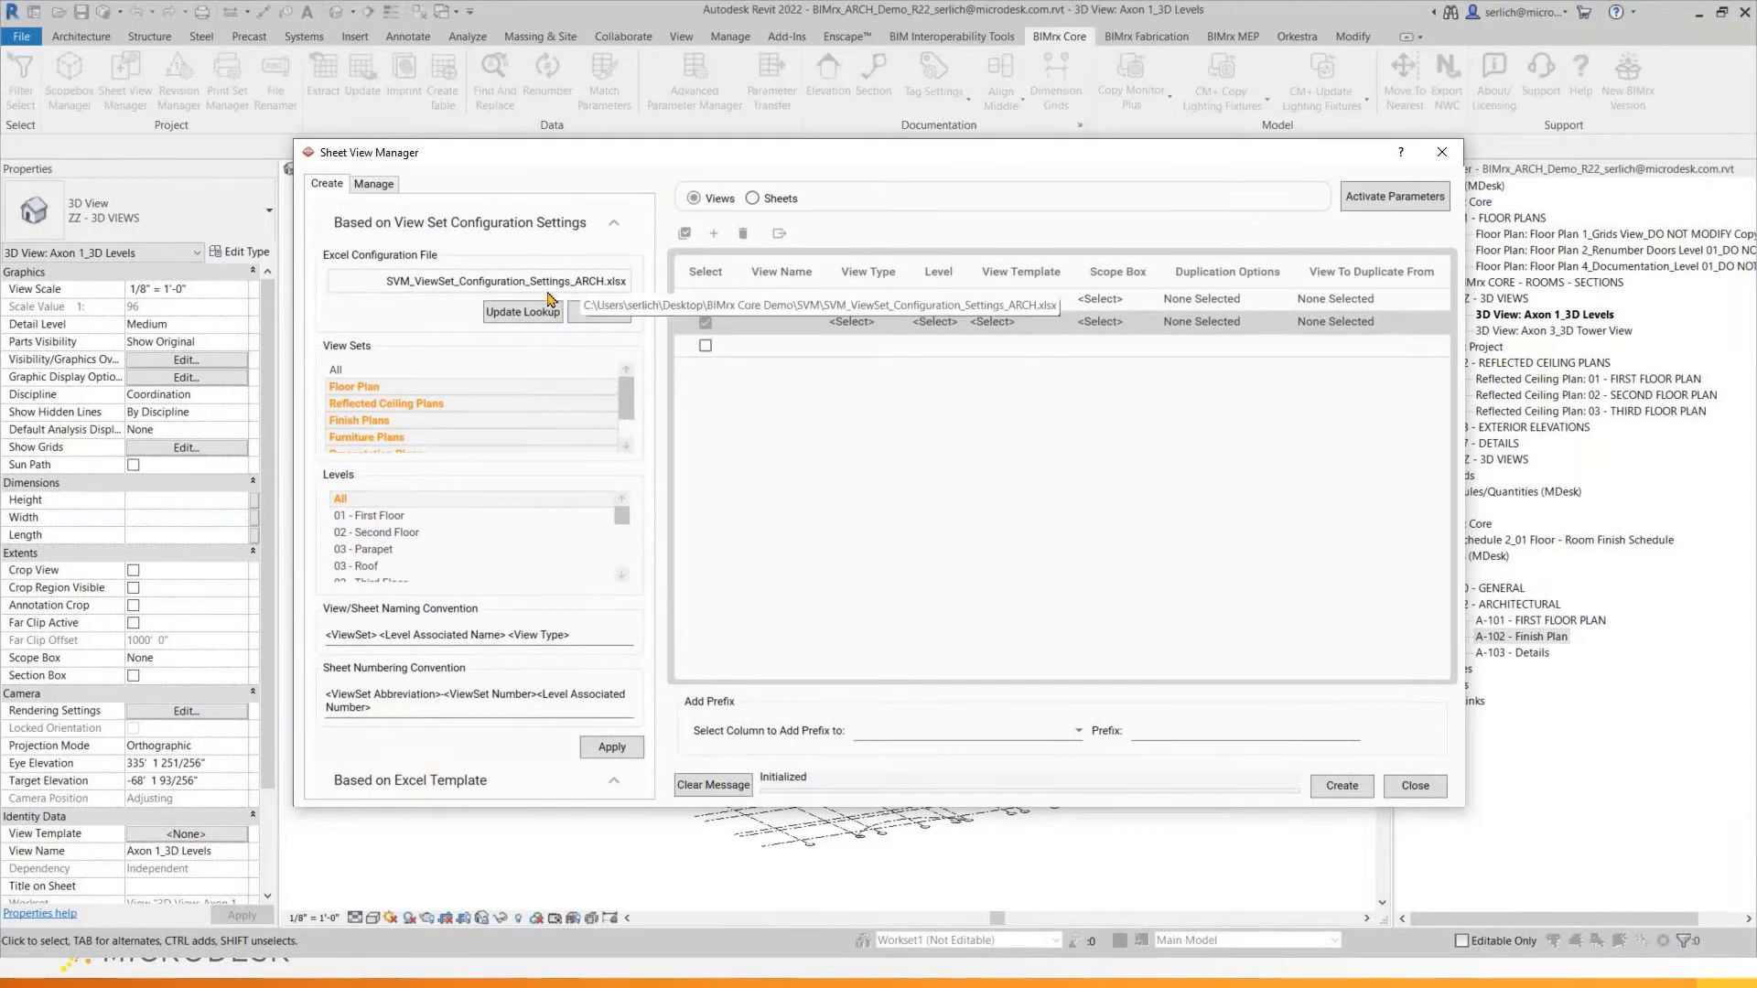
mouse_move(624, 401)
left_mouse_down()
mouse_move(628, 427)
mouse_move(626, 378)
left_mouse_up()
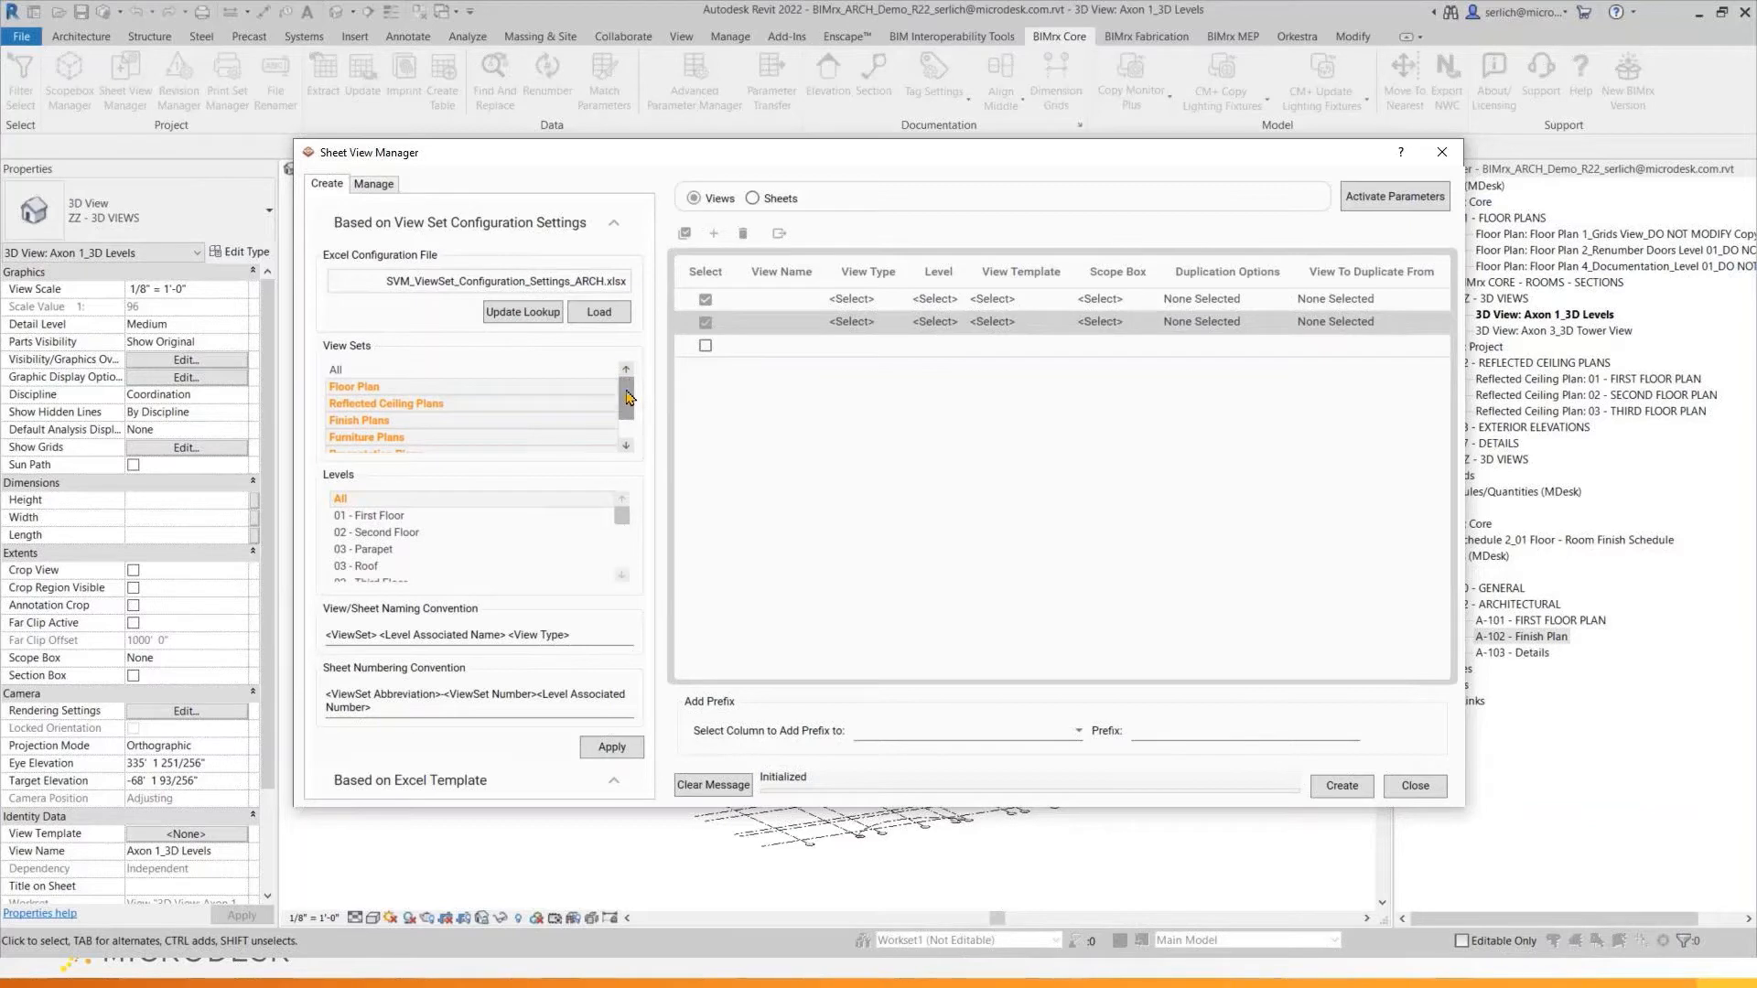
left_click_drag(623, 520, 637, 552)
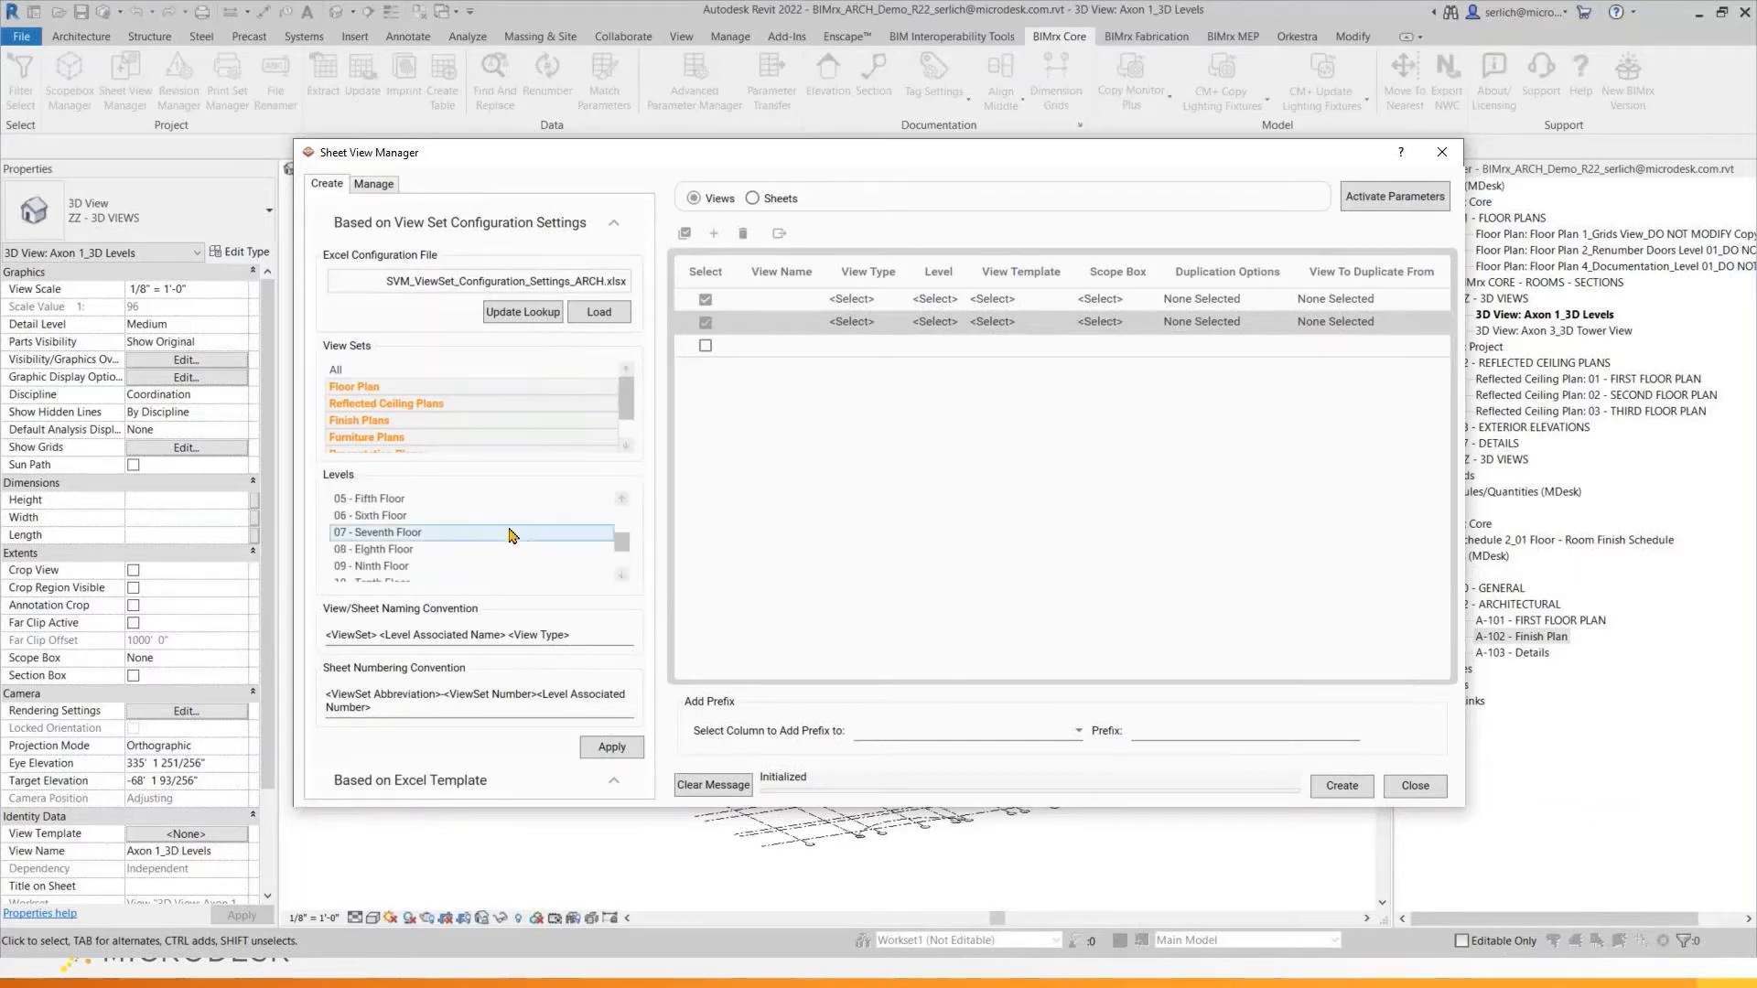
scroll(499, 530, "down", 3)
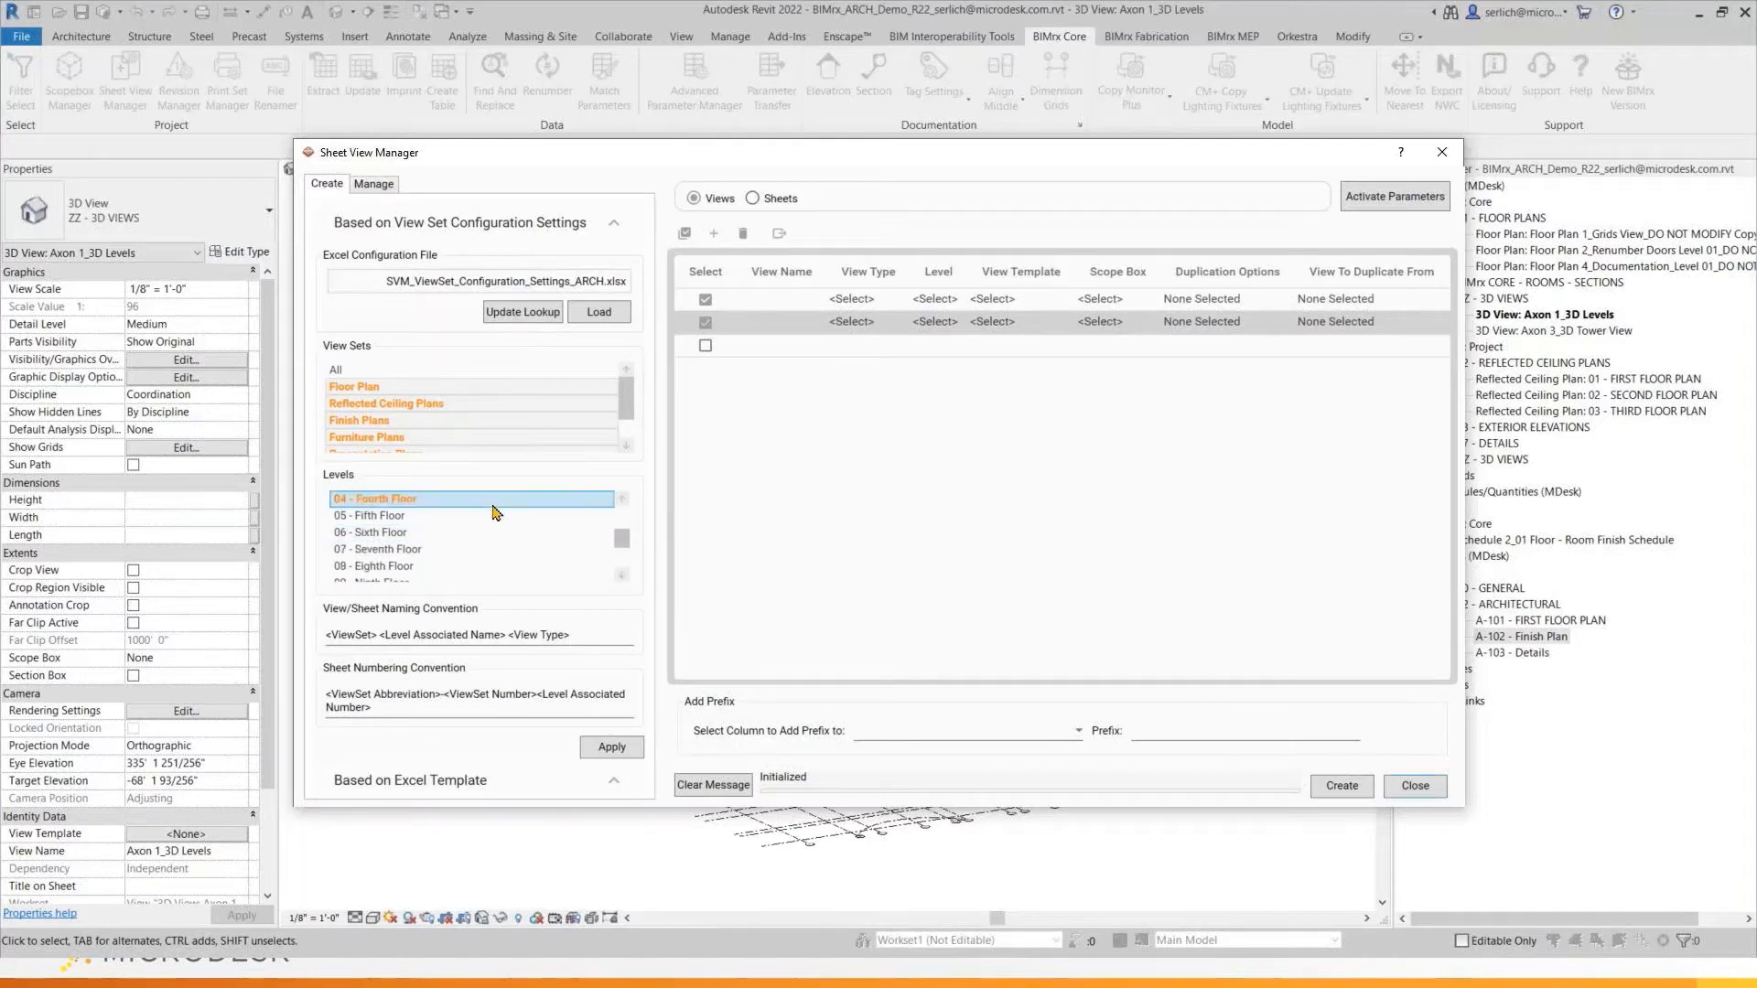
left_click(491, 549, "shift")
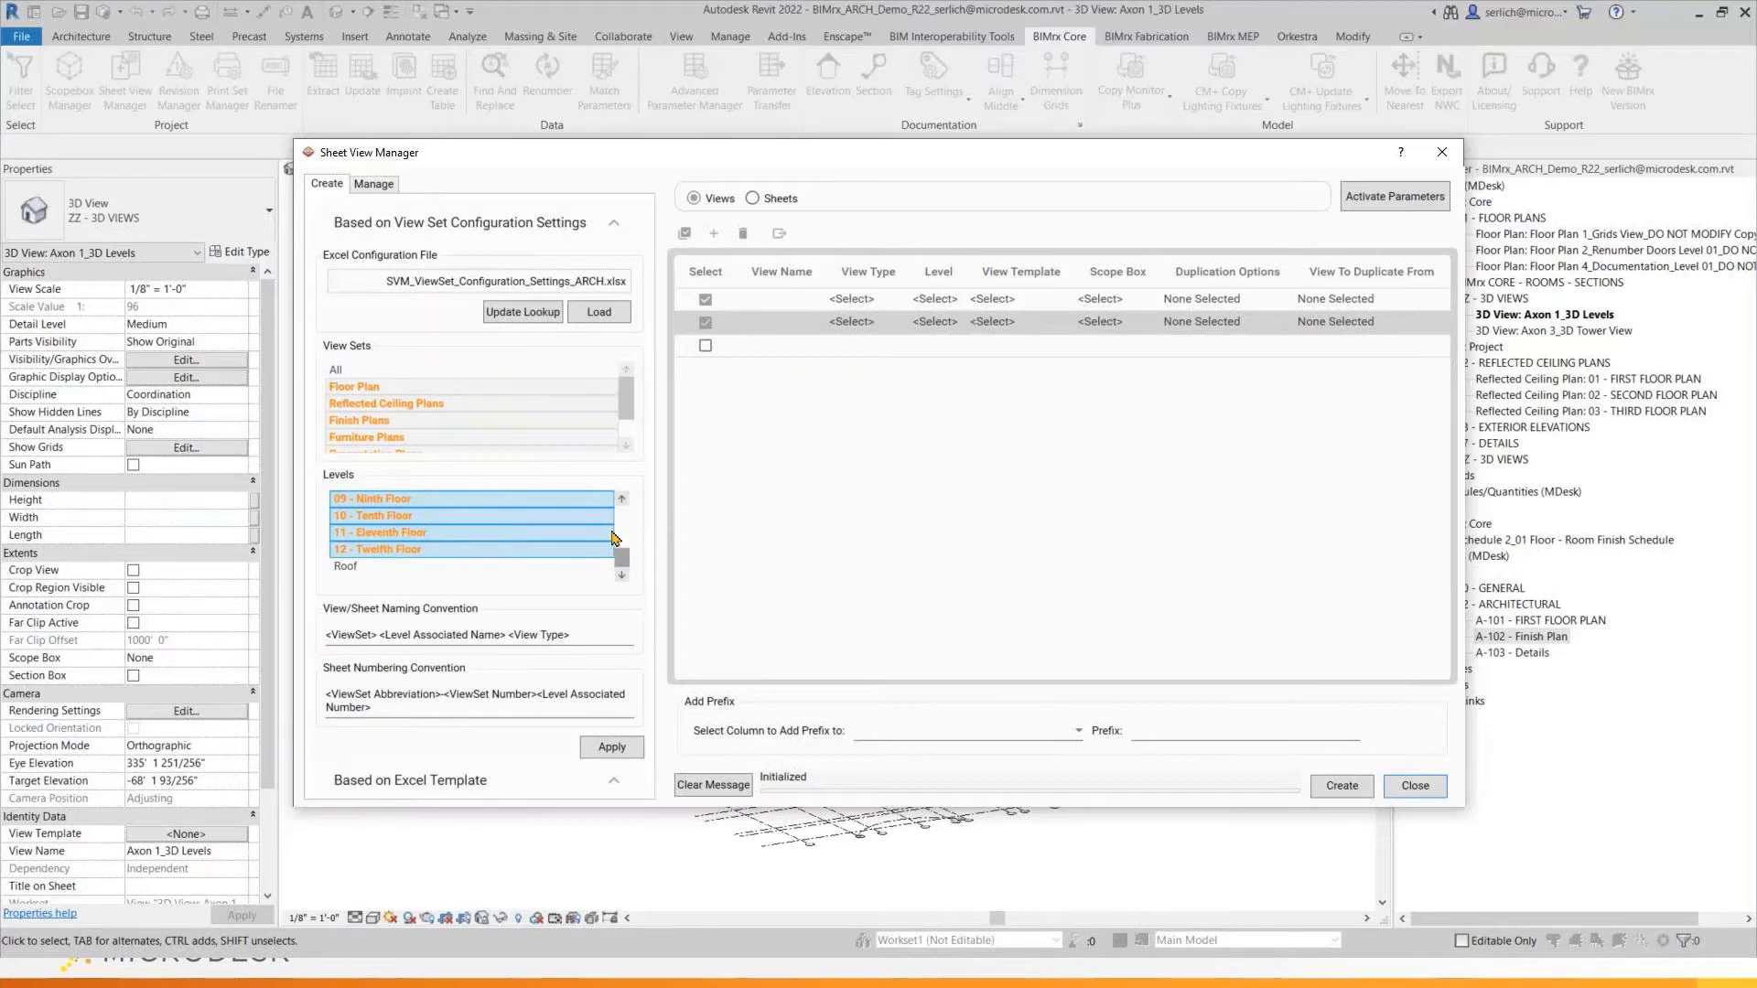
Apply the view set configuration with its existing naming conventions to fill the view list, and look through the generated rows
left_click_drag(578, 636, 318, 632)
left_click_drag(377, 709, 324, 687)
left_click(338, 689)
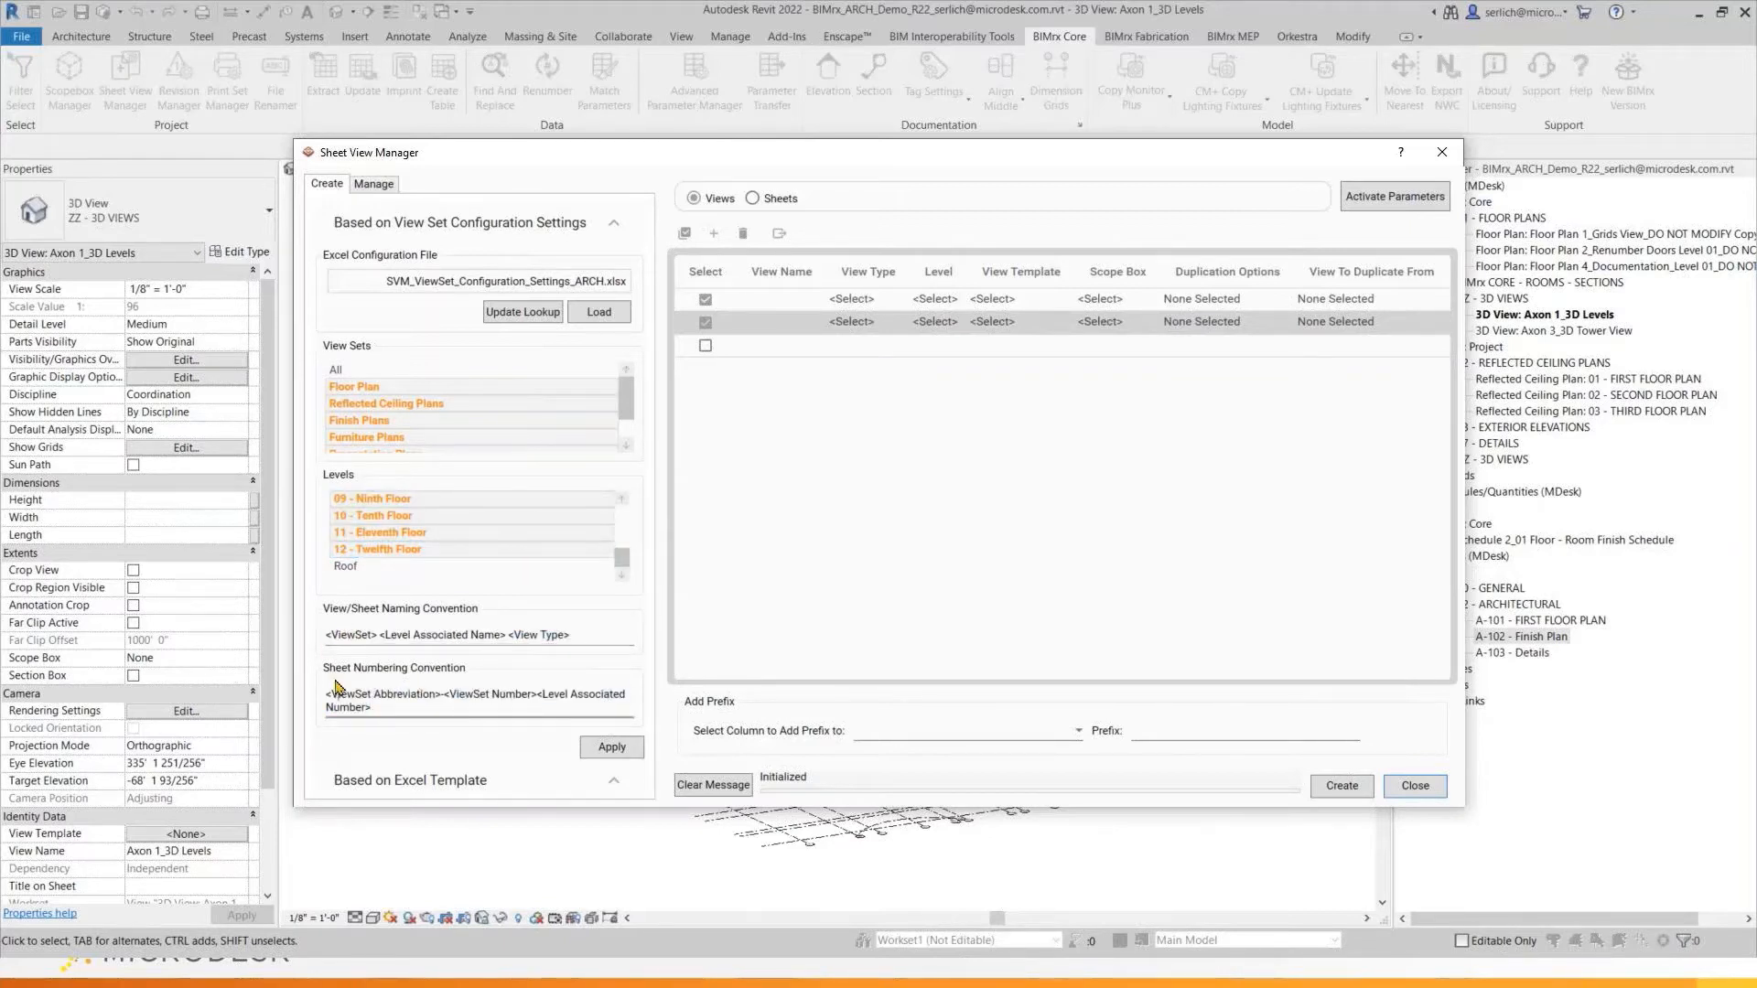
left_click(620, 748)
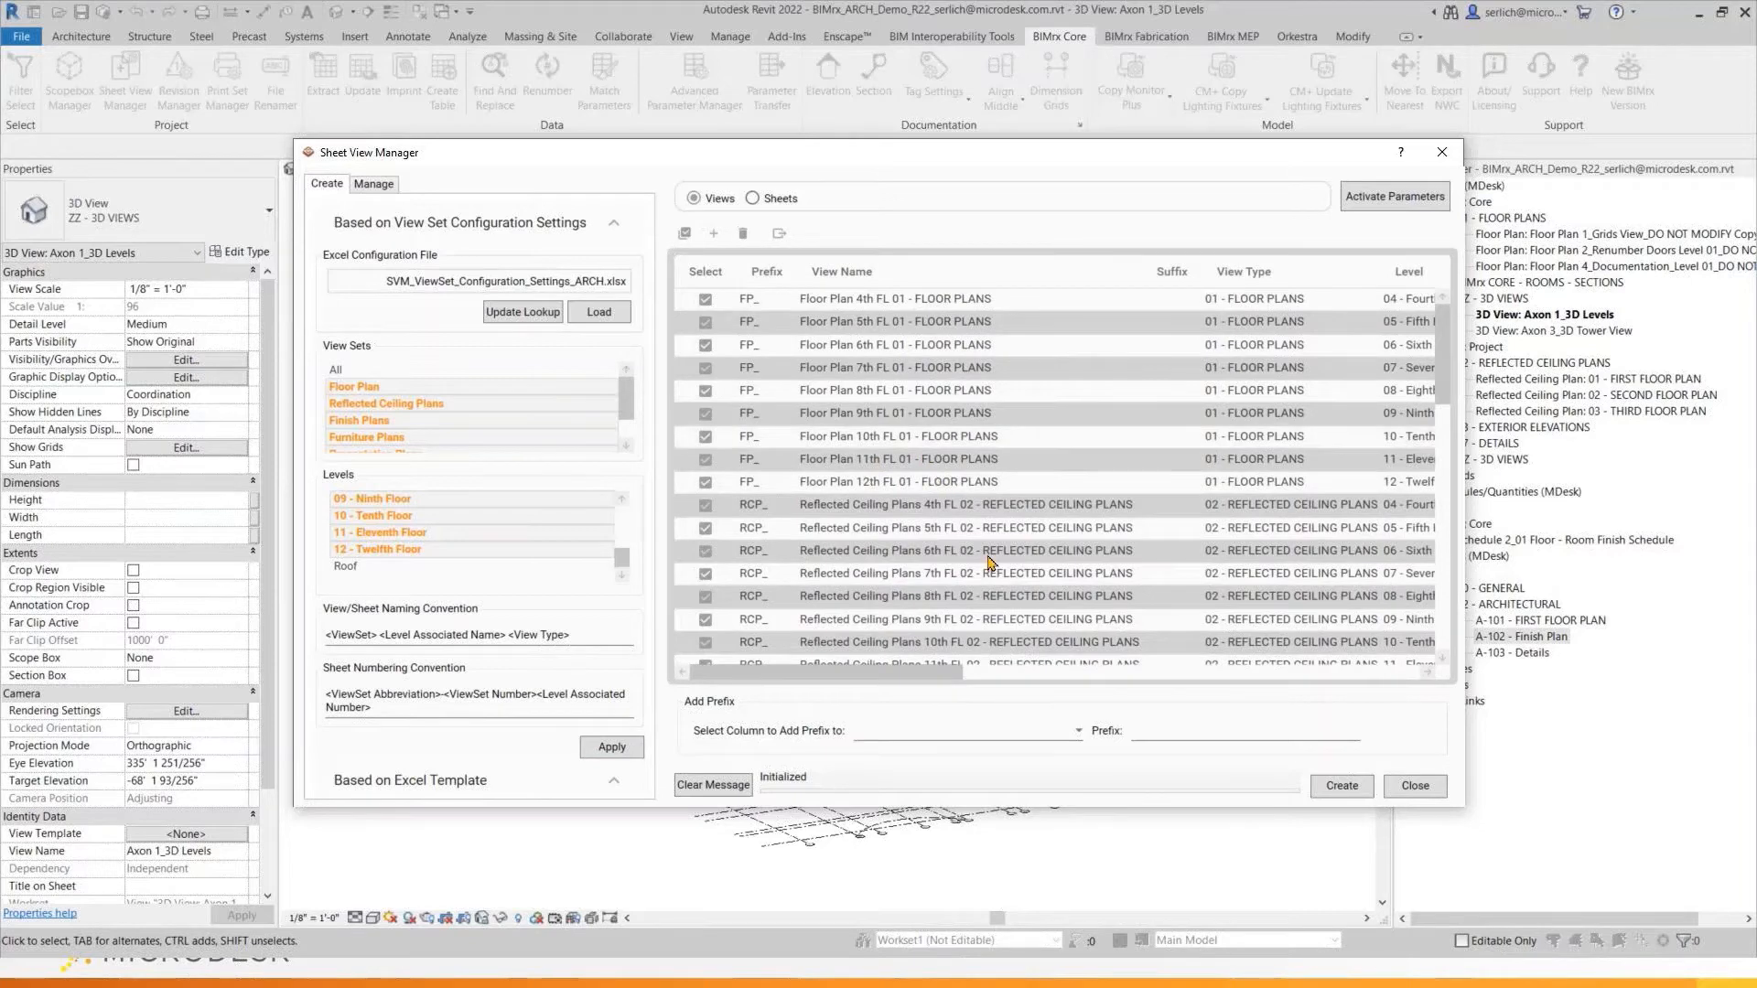
scroll(915, 503, "down", 4)
scroll(941, 513, "down", 5)
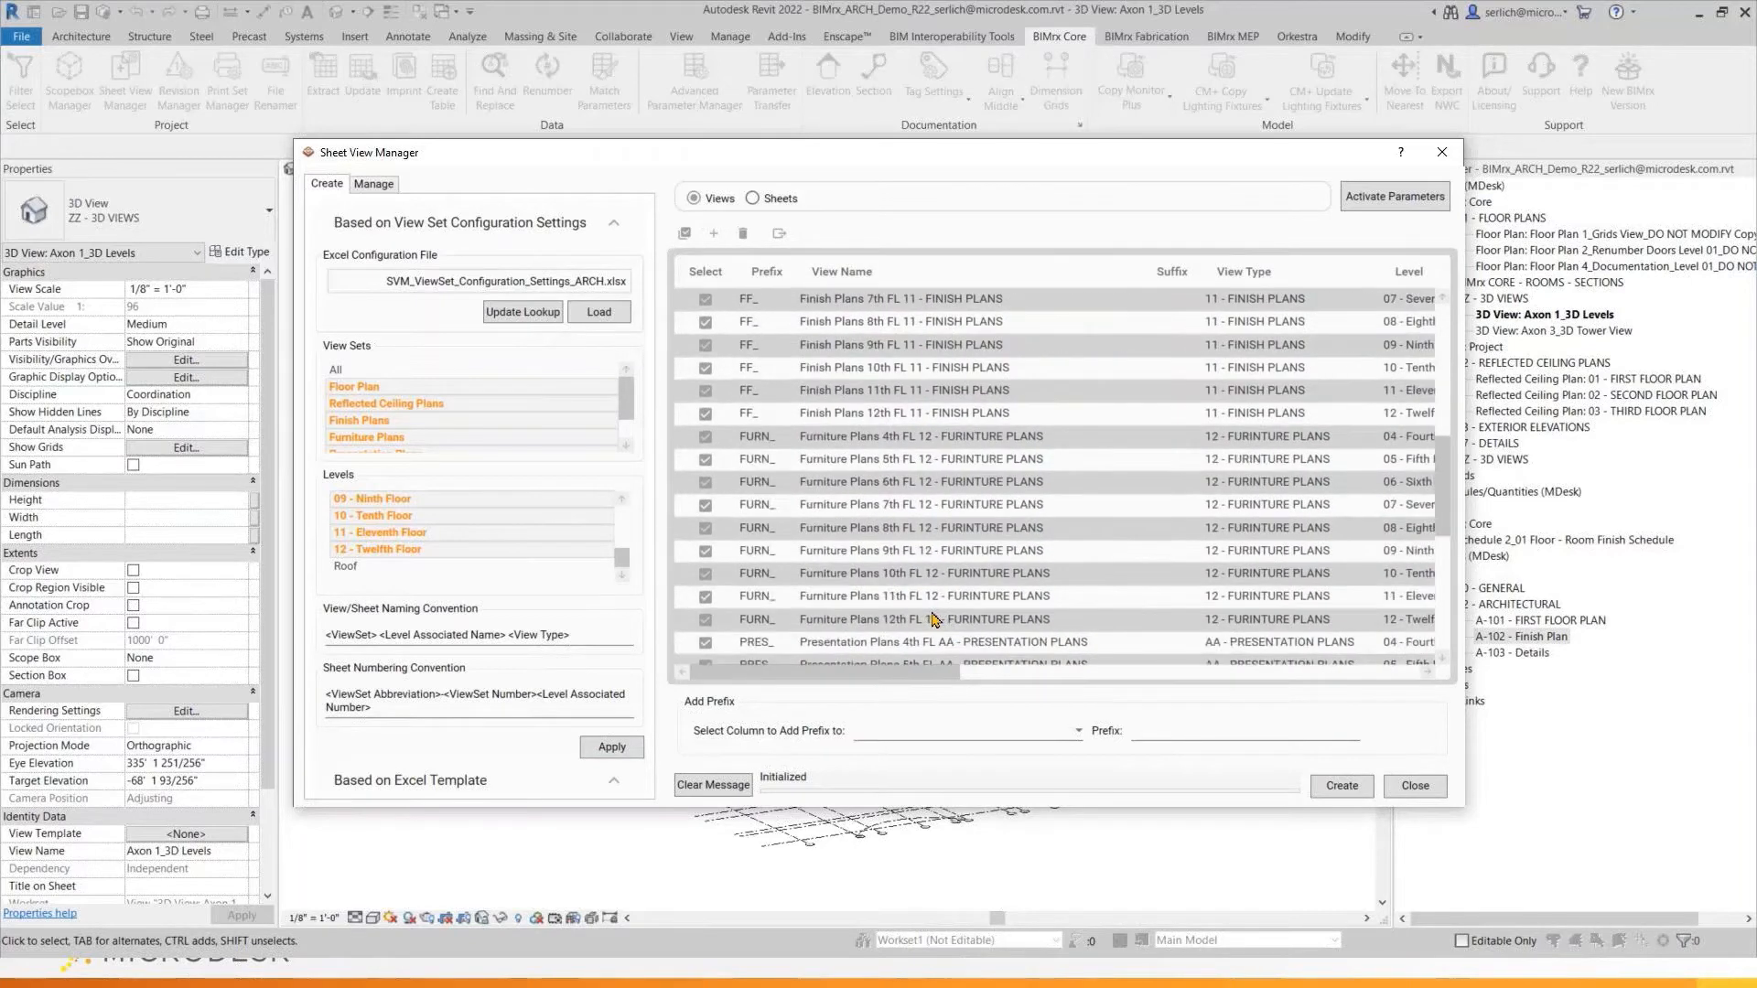
scroll(892, 573, "down", 4)
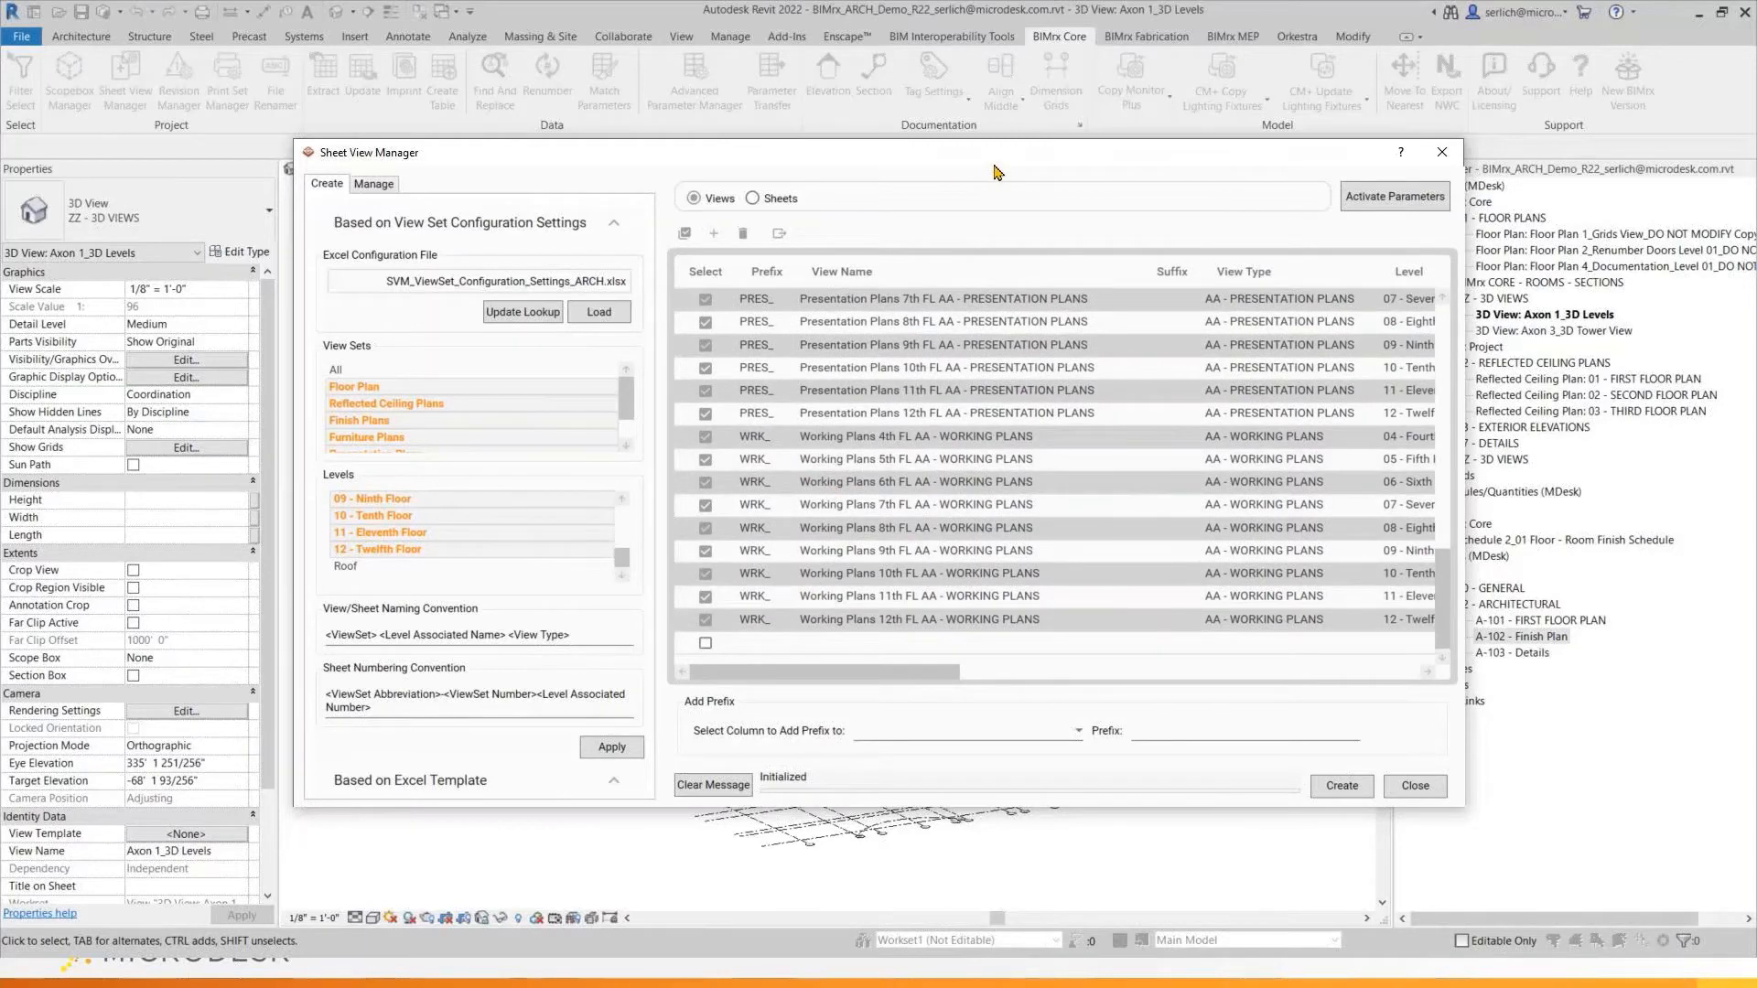
Create all the listed views in the project and close the Sheet View Manager
left_click_drag(996, 172, 934, 142)
left_click(1255, 755)
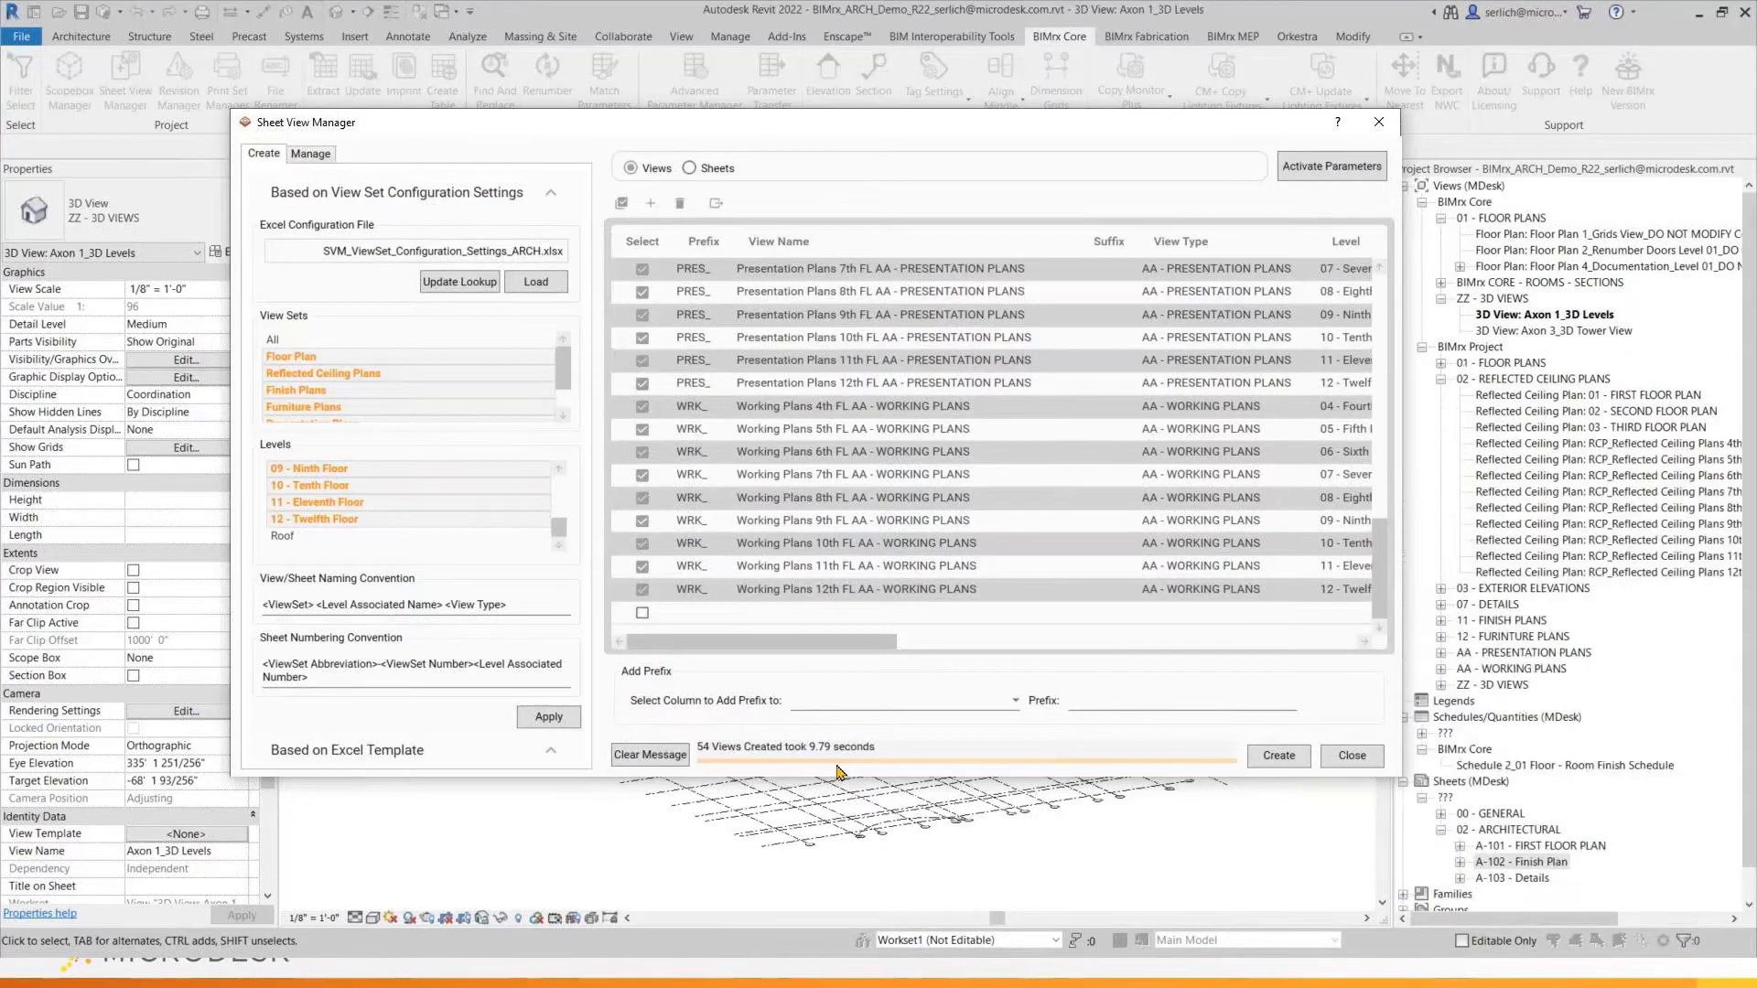
left_click(1352, 756)
Expand the floor, finish, furniture, presentation and working plan groups in the project browser to examine the created views
left_click(1442, 363)
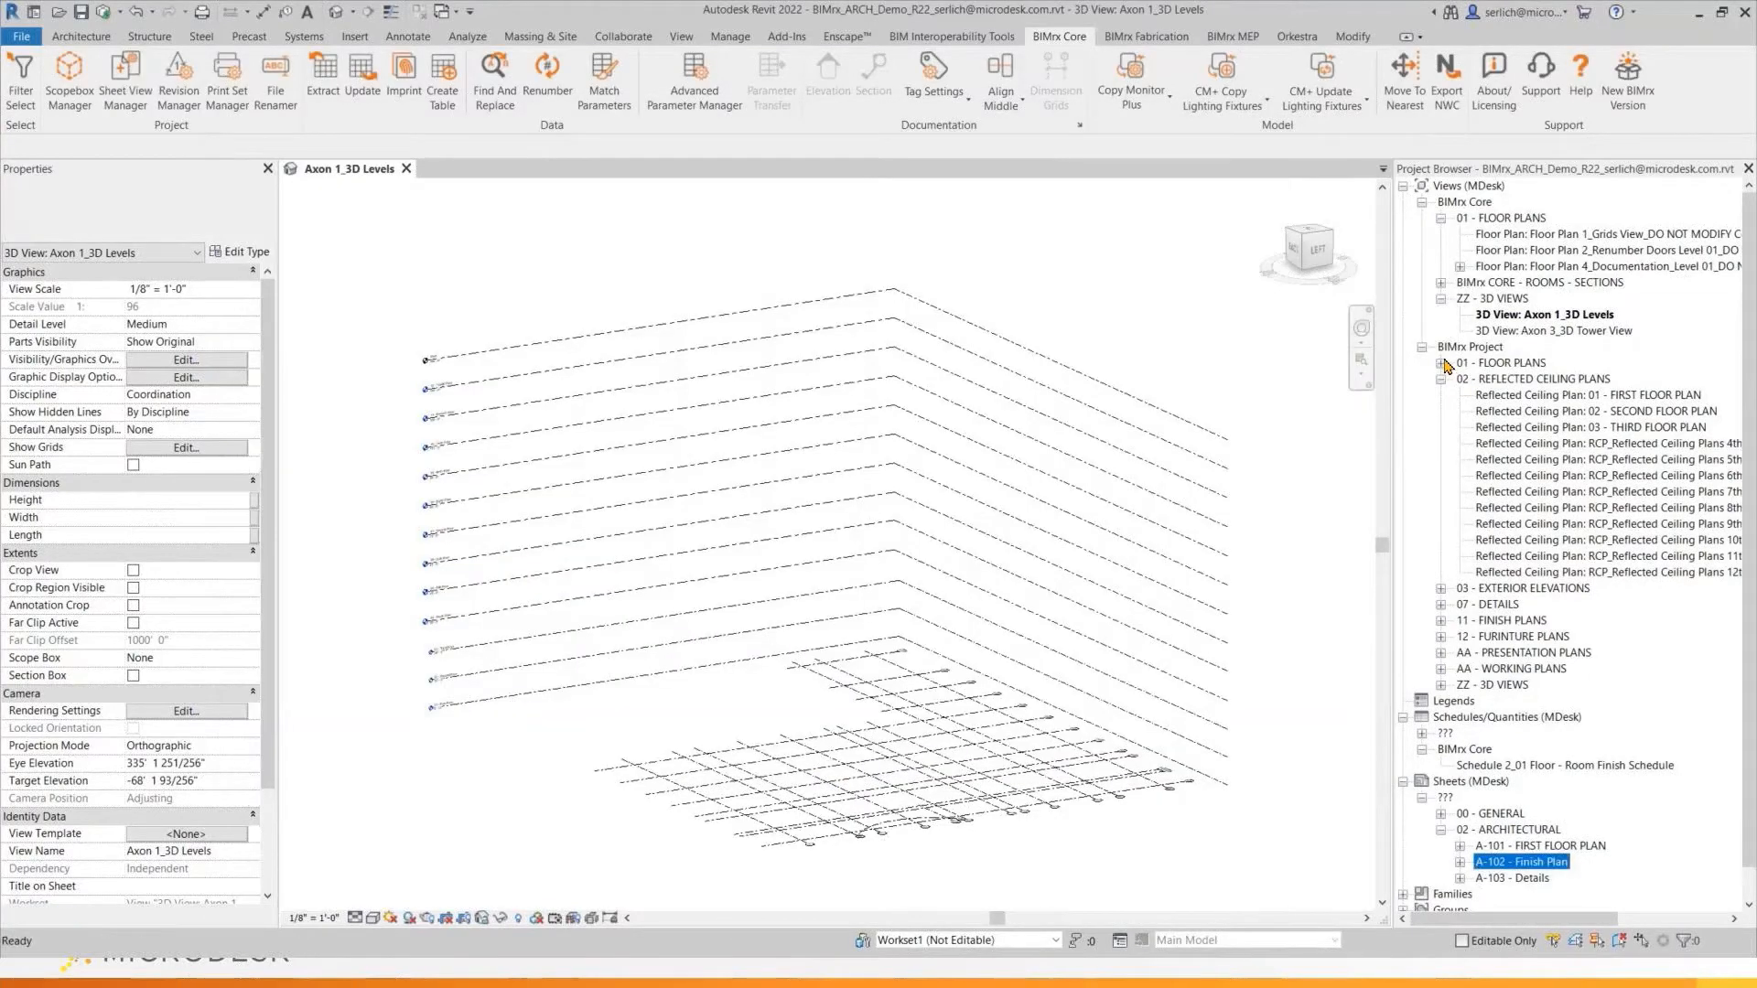
scroll(1464, 641, "down", 2)
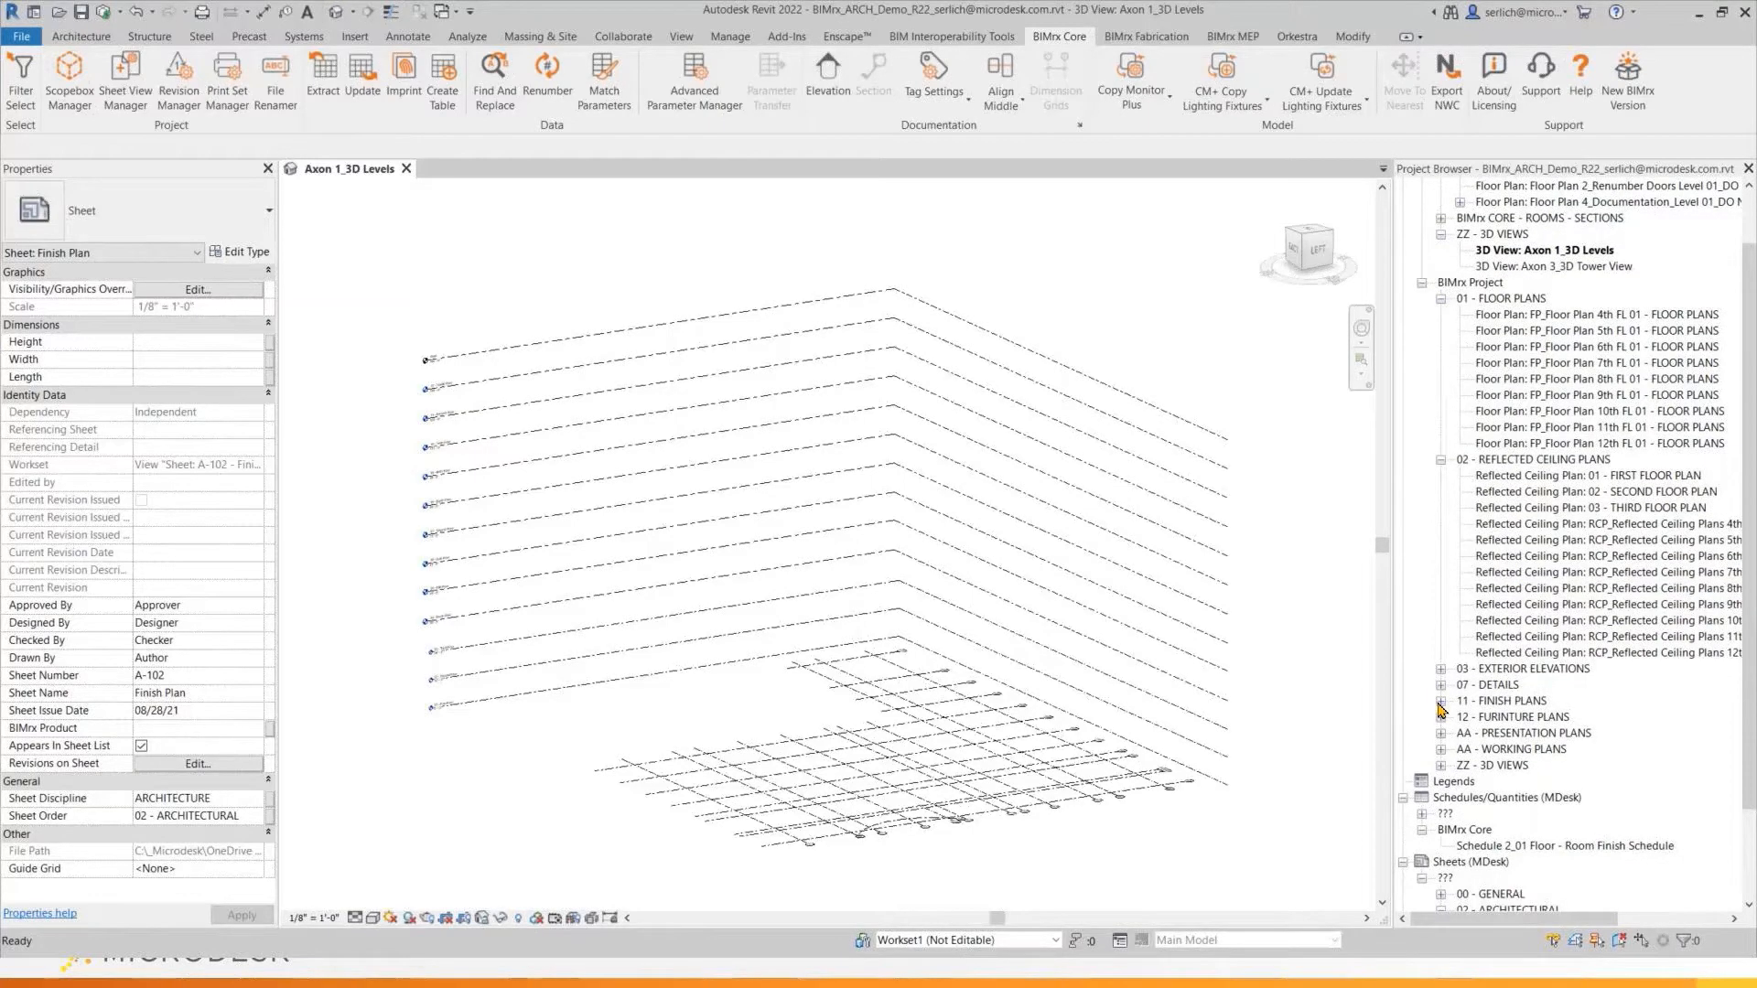
left_click(1441, 701)
scroll(1443, 803, "down", 2)
left_click(1441, 798)
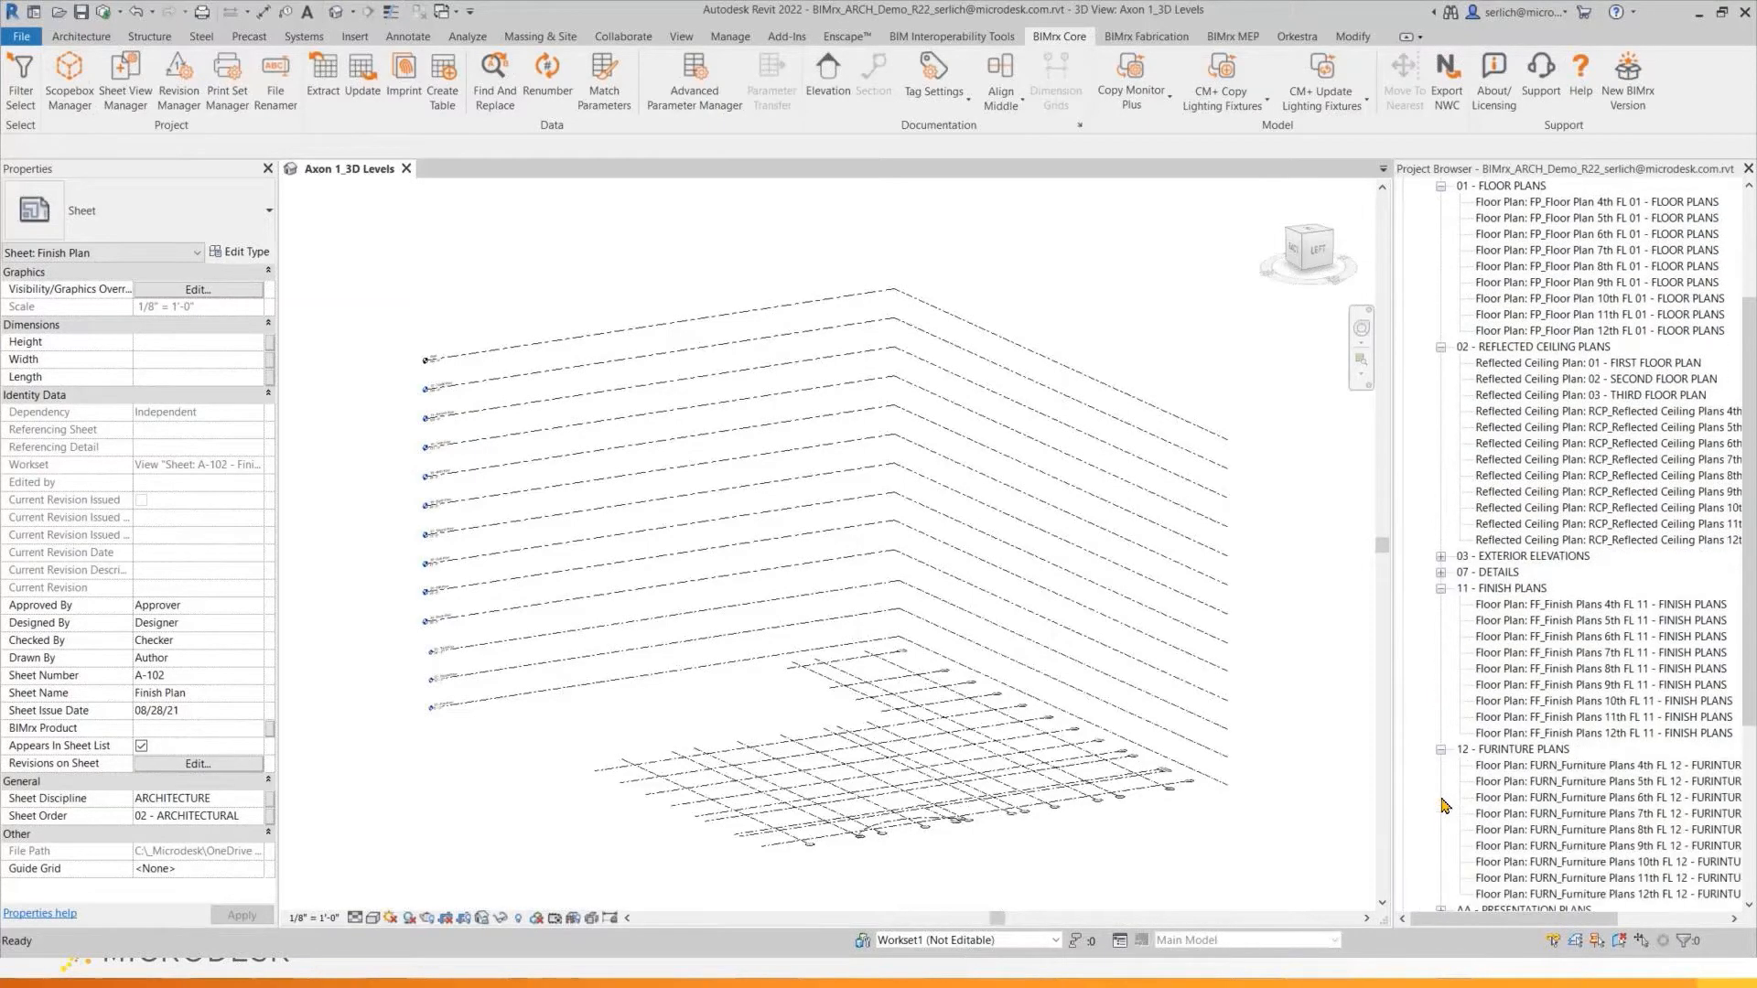
scroll(1443, 810, "down", 3)
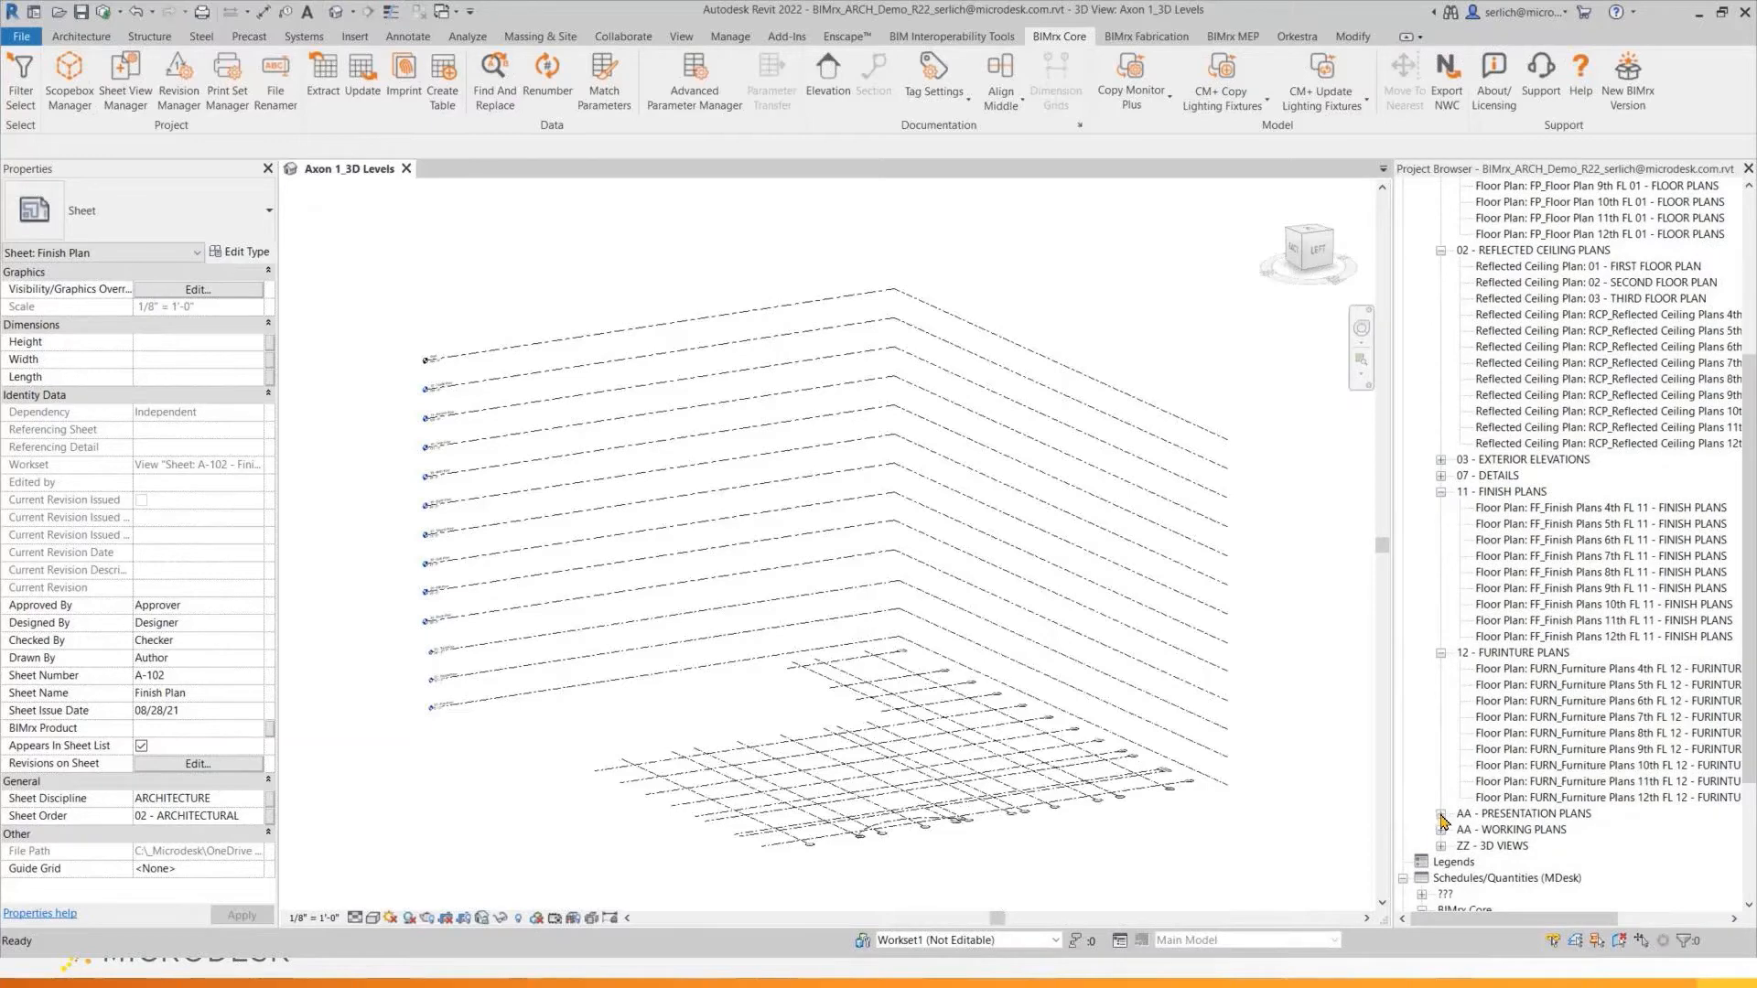
left_click(1441, 814)
scroll(1443, 833, "down", 2)
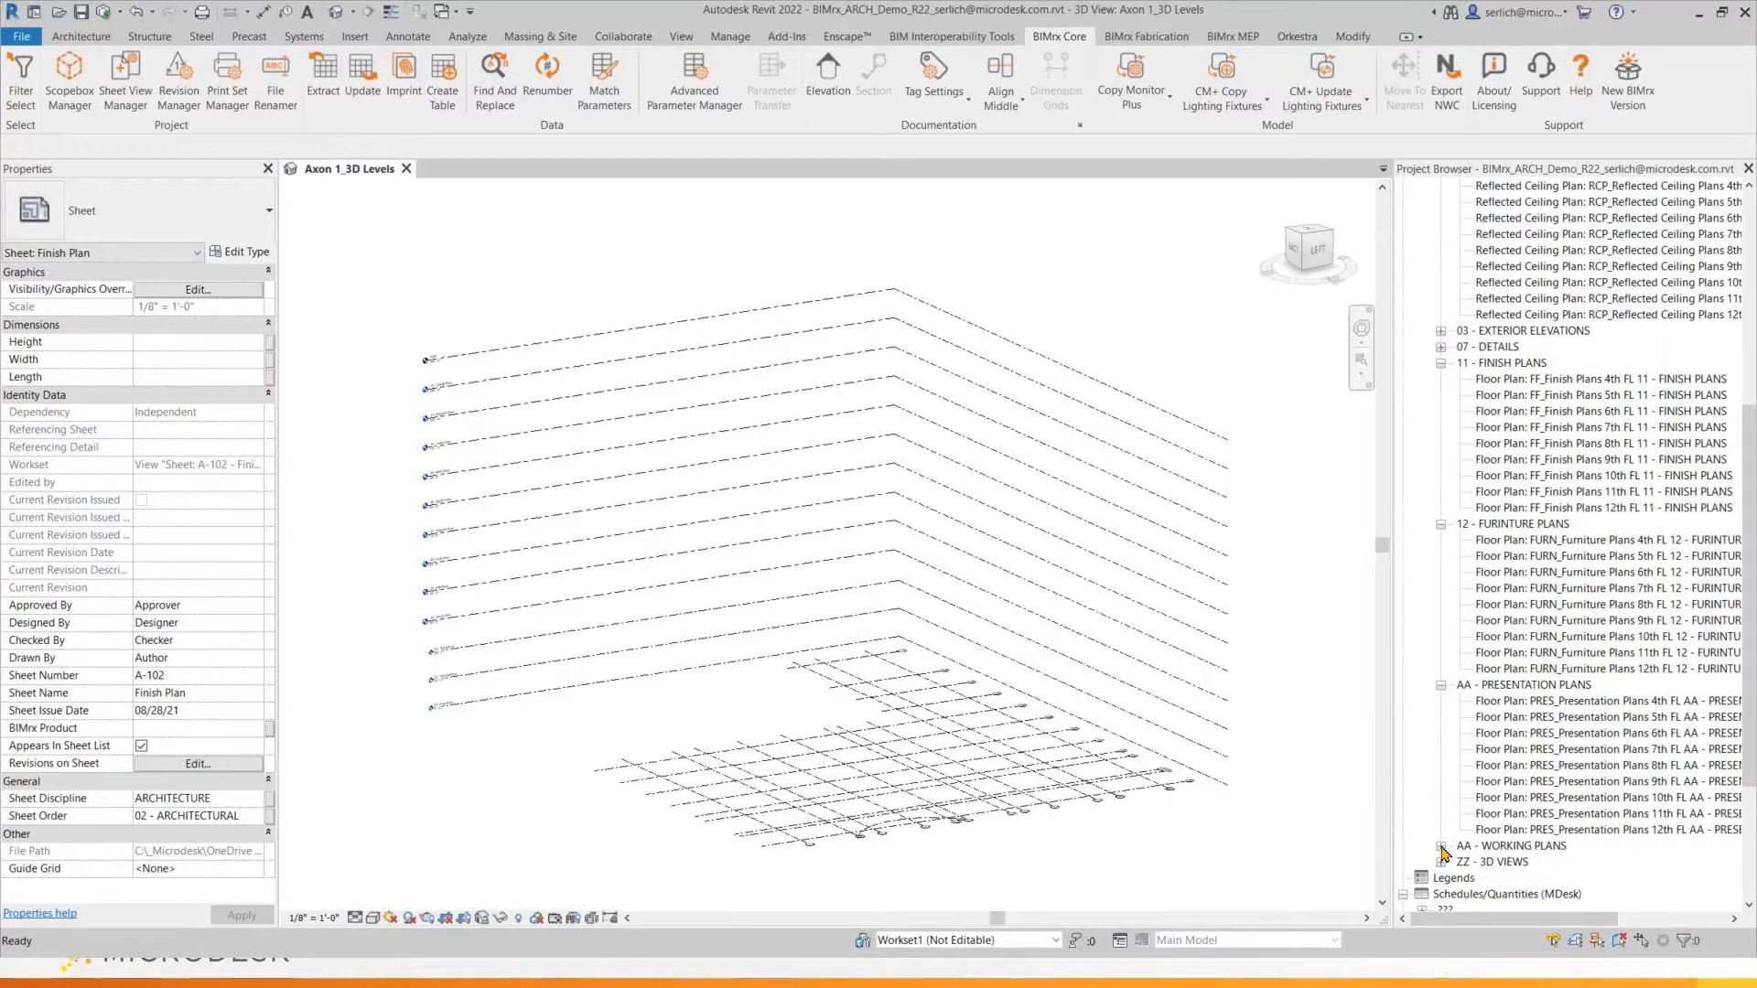
left_click(1441, 847)
scroll(1556, 844, "up", 5)
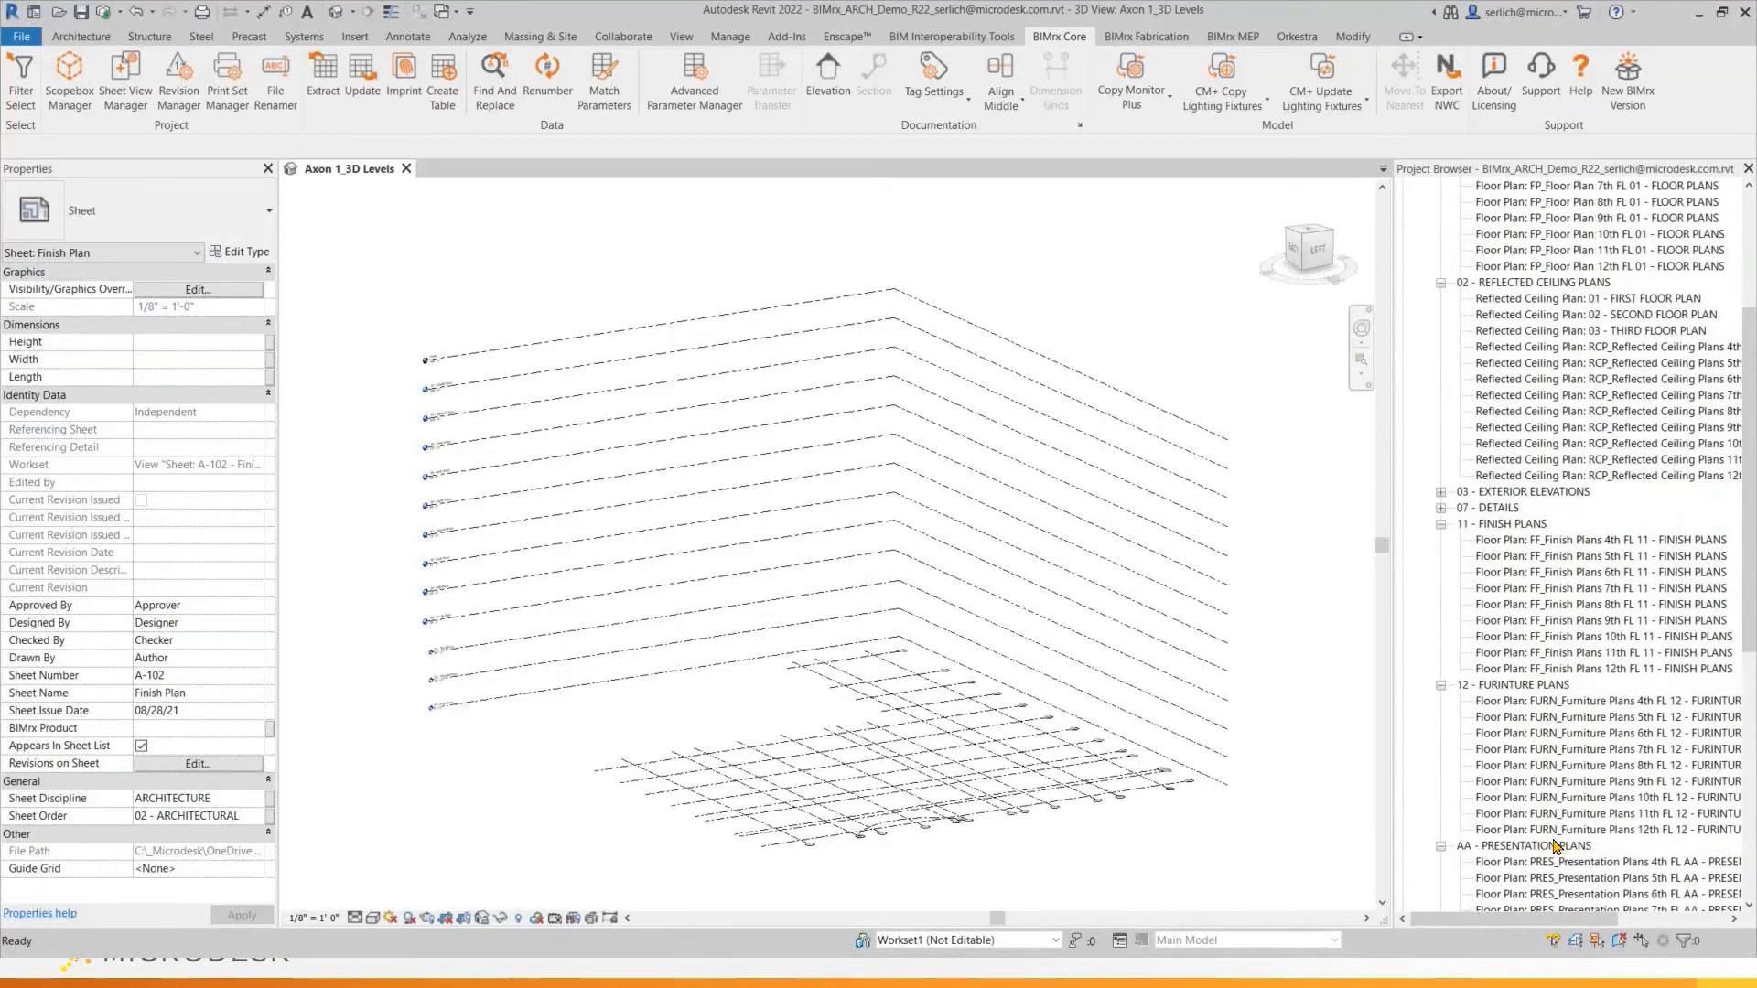
scroll(1556, 843, "up", 3)
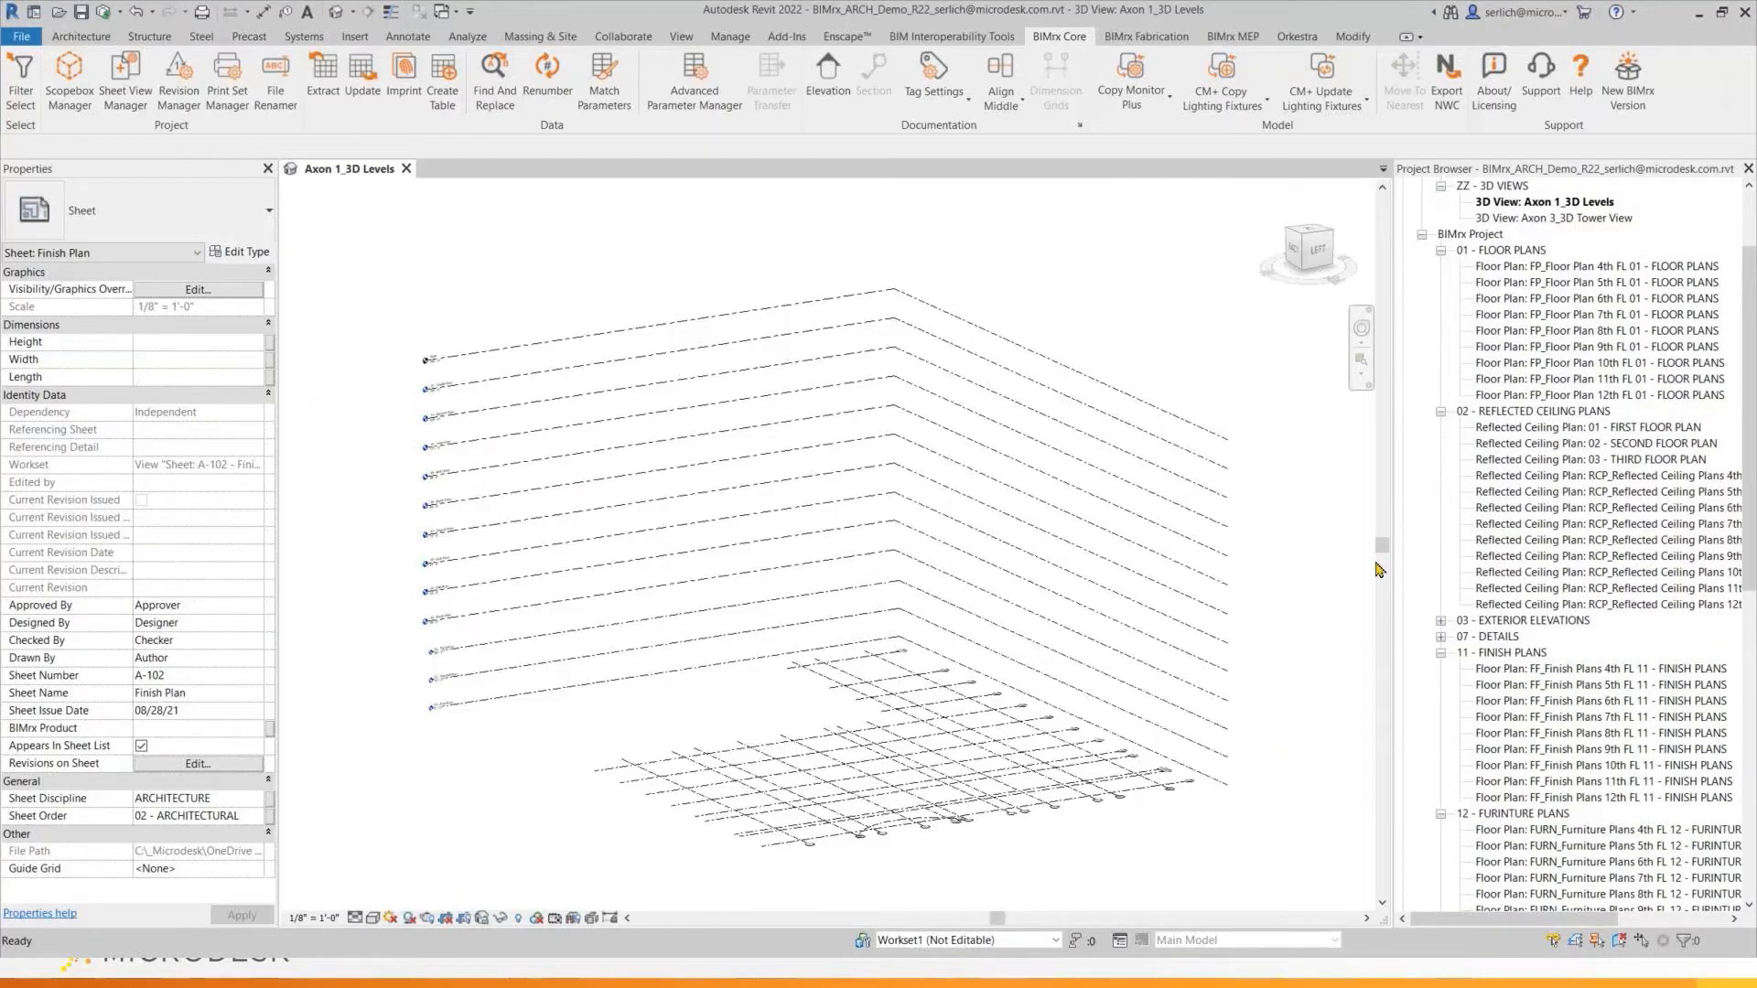
Open the Axon 3_3D Tower View from the project browser to see the whole building
left_click(1142, 304)
double_click(1564, 220)
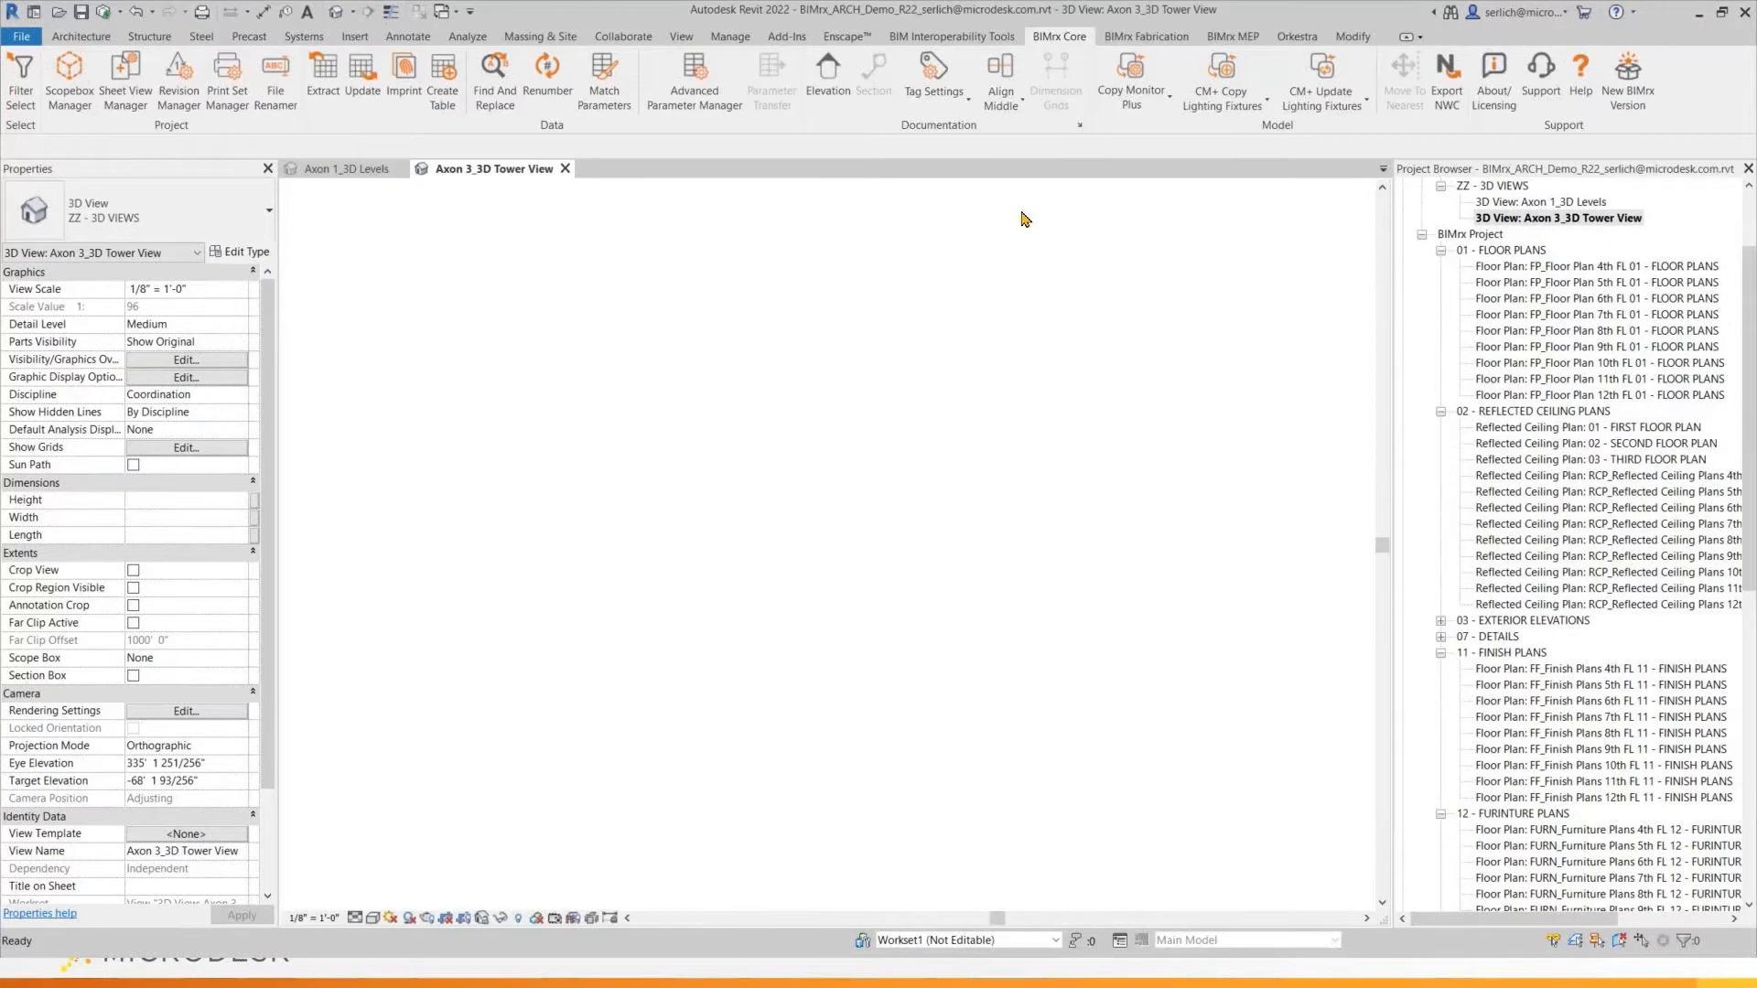
scroll(1064, 454, "up", 4)
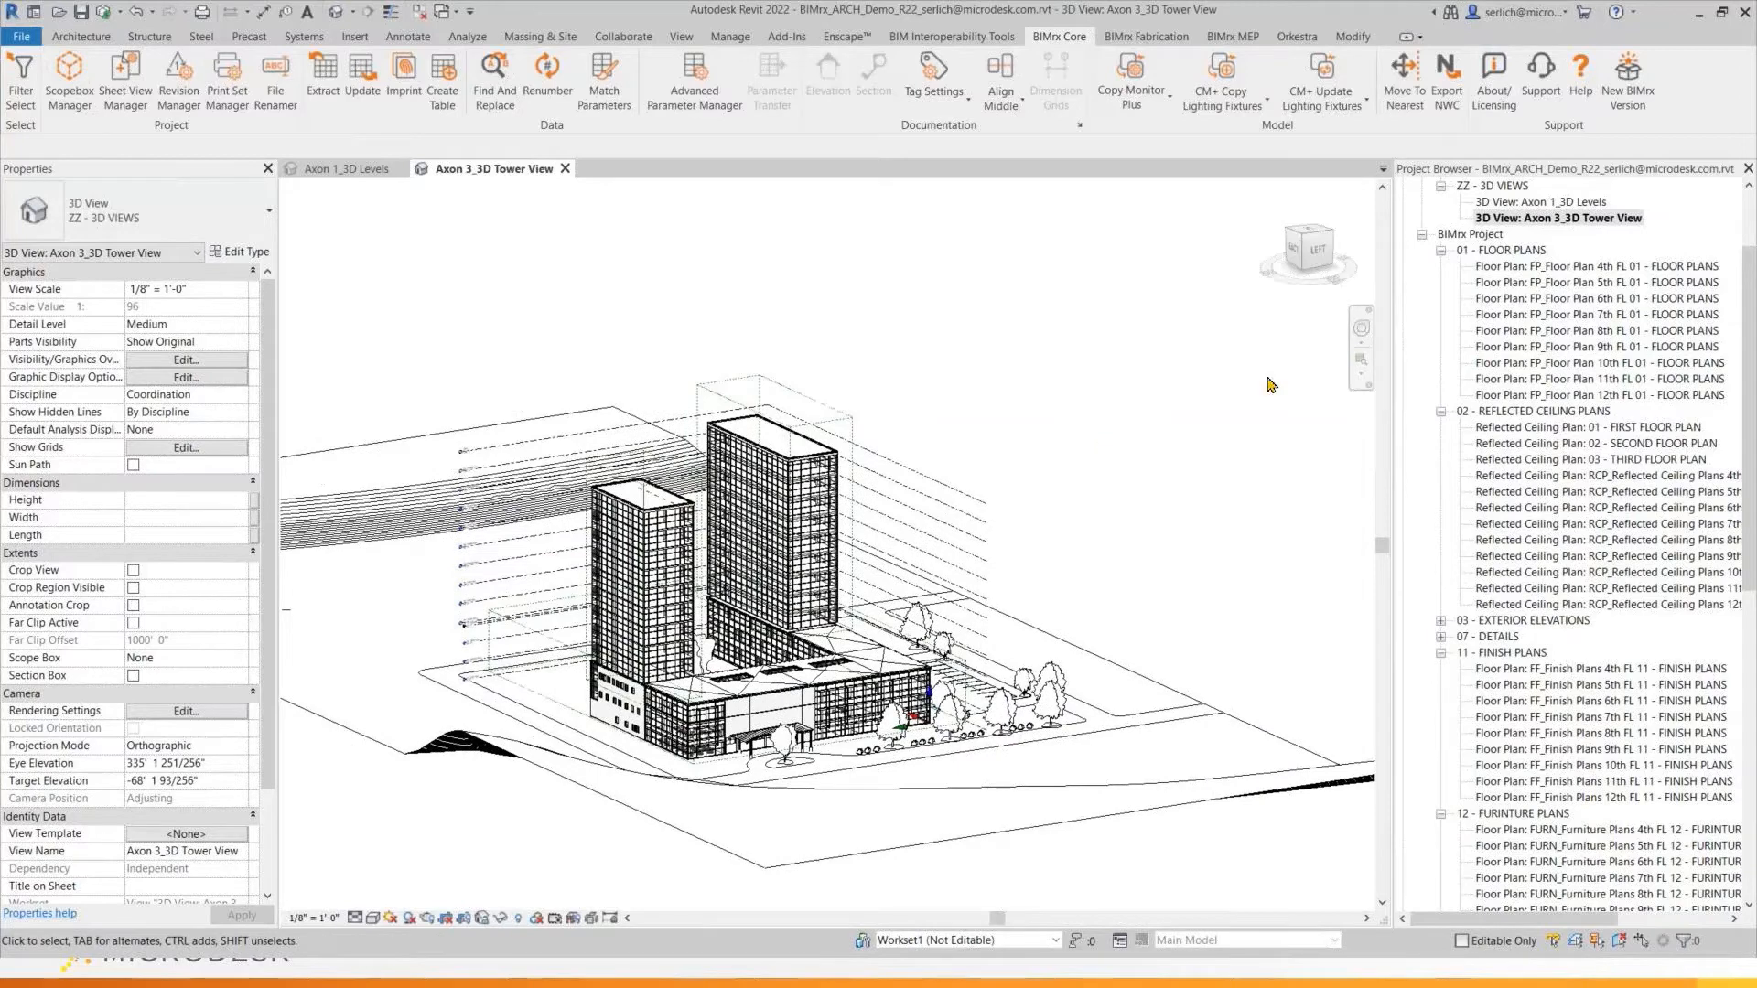
Look over the project browser's views and sheets, and open the floor plan Floor Plan 2_Renumber Doors Level 01
scroll(1491, 335, "up", 3)
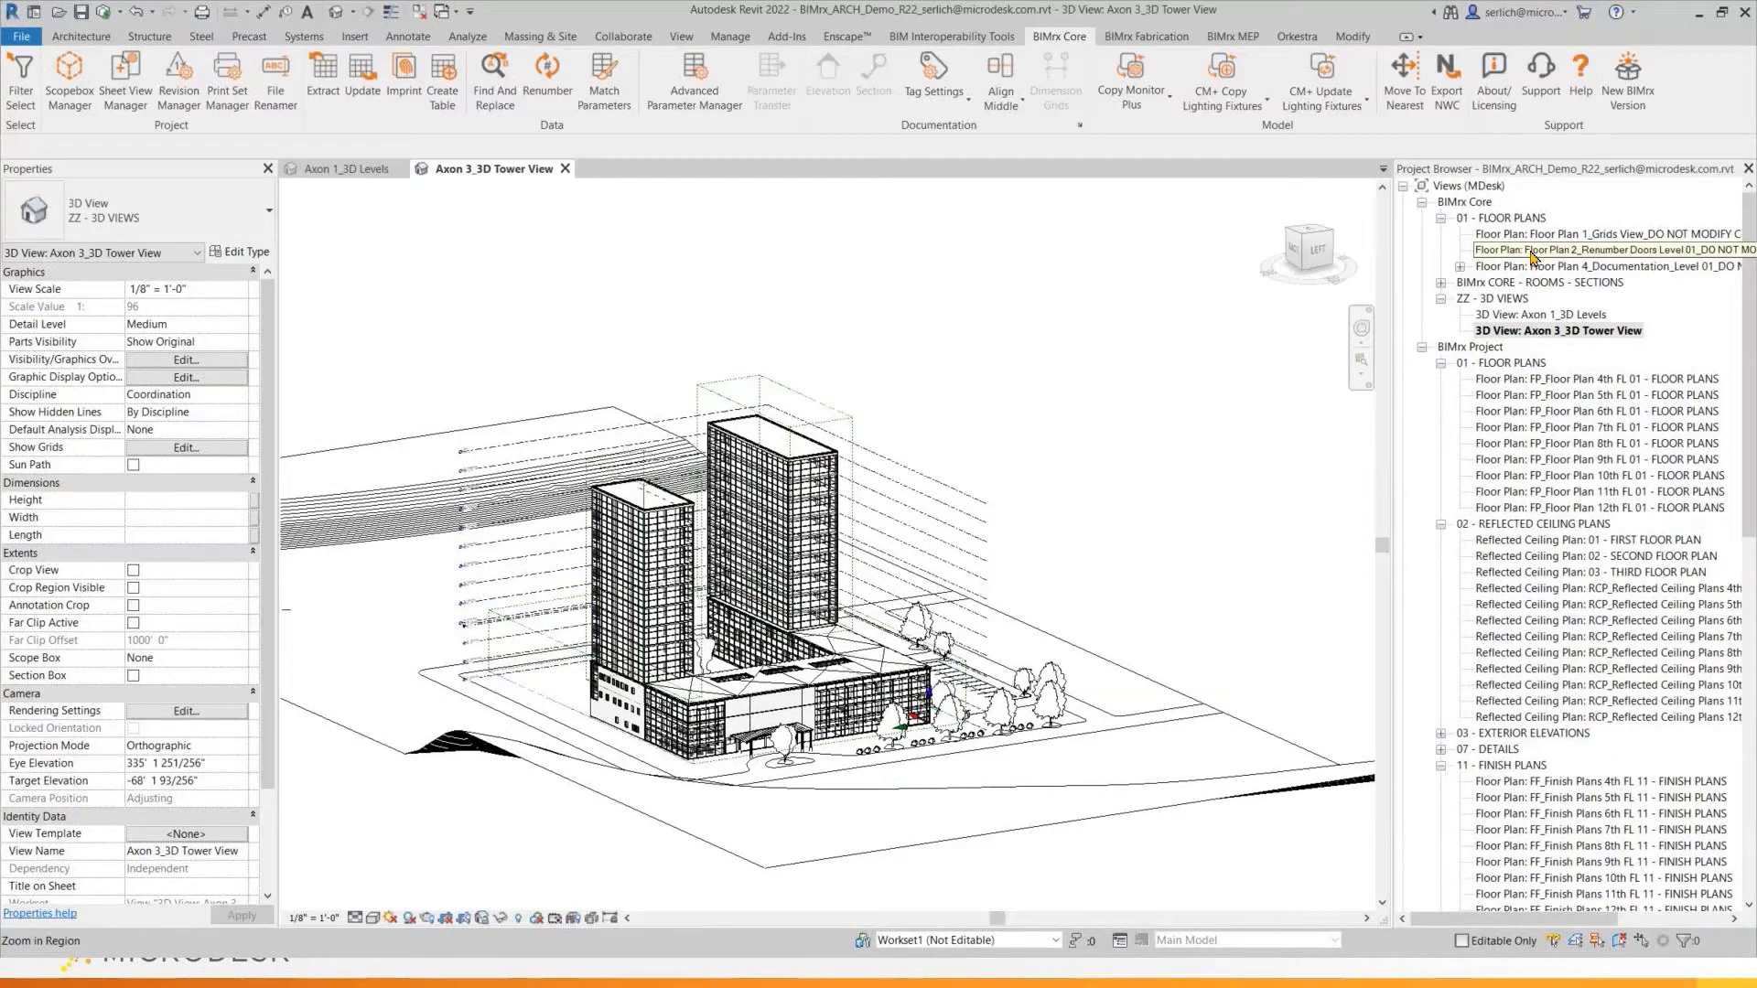
scroll(1530, 258, "down", 4)
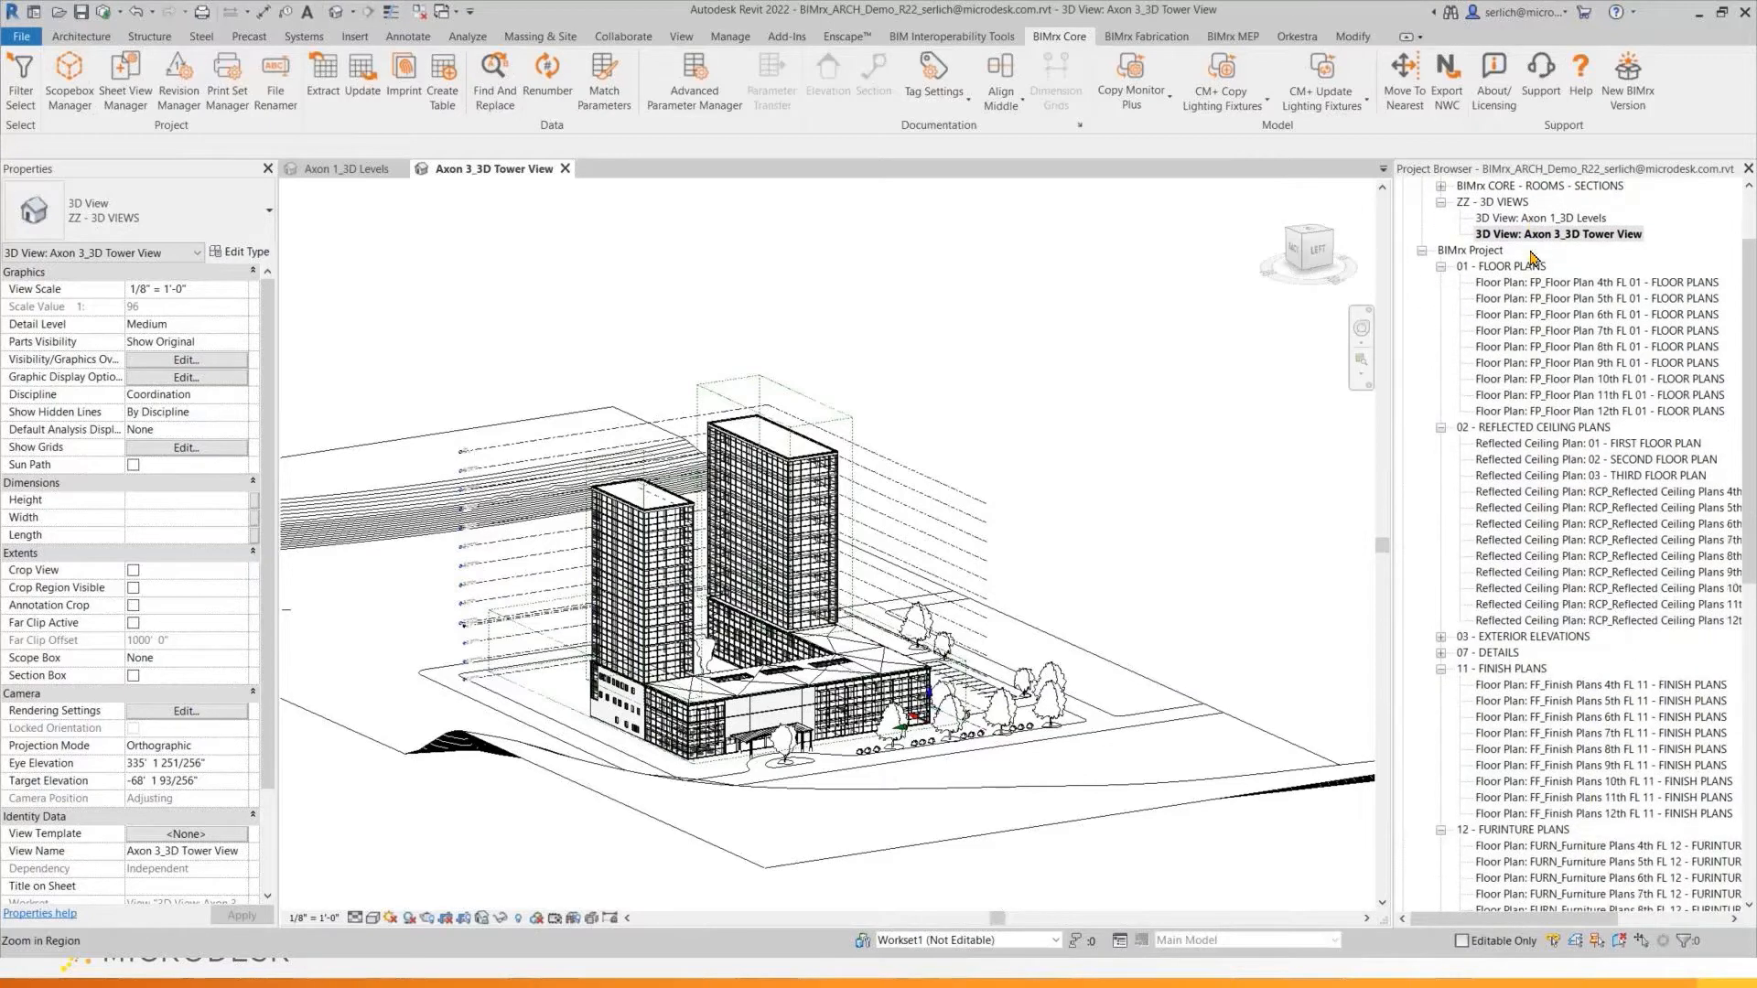
scroll(1532, 261, "down", 10)
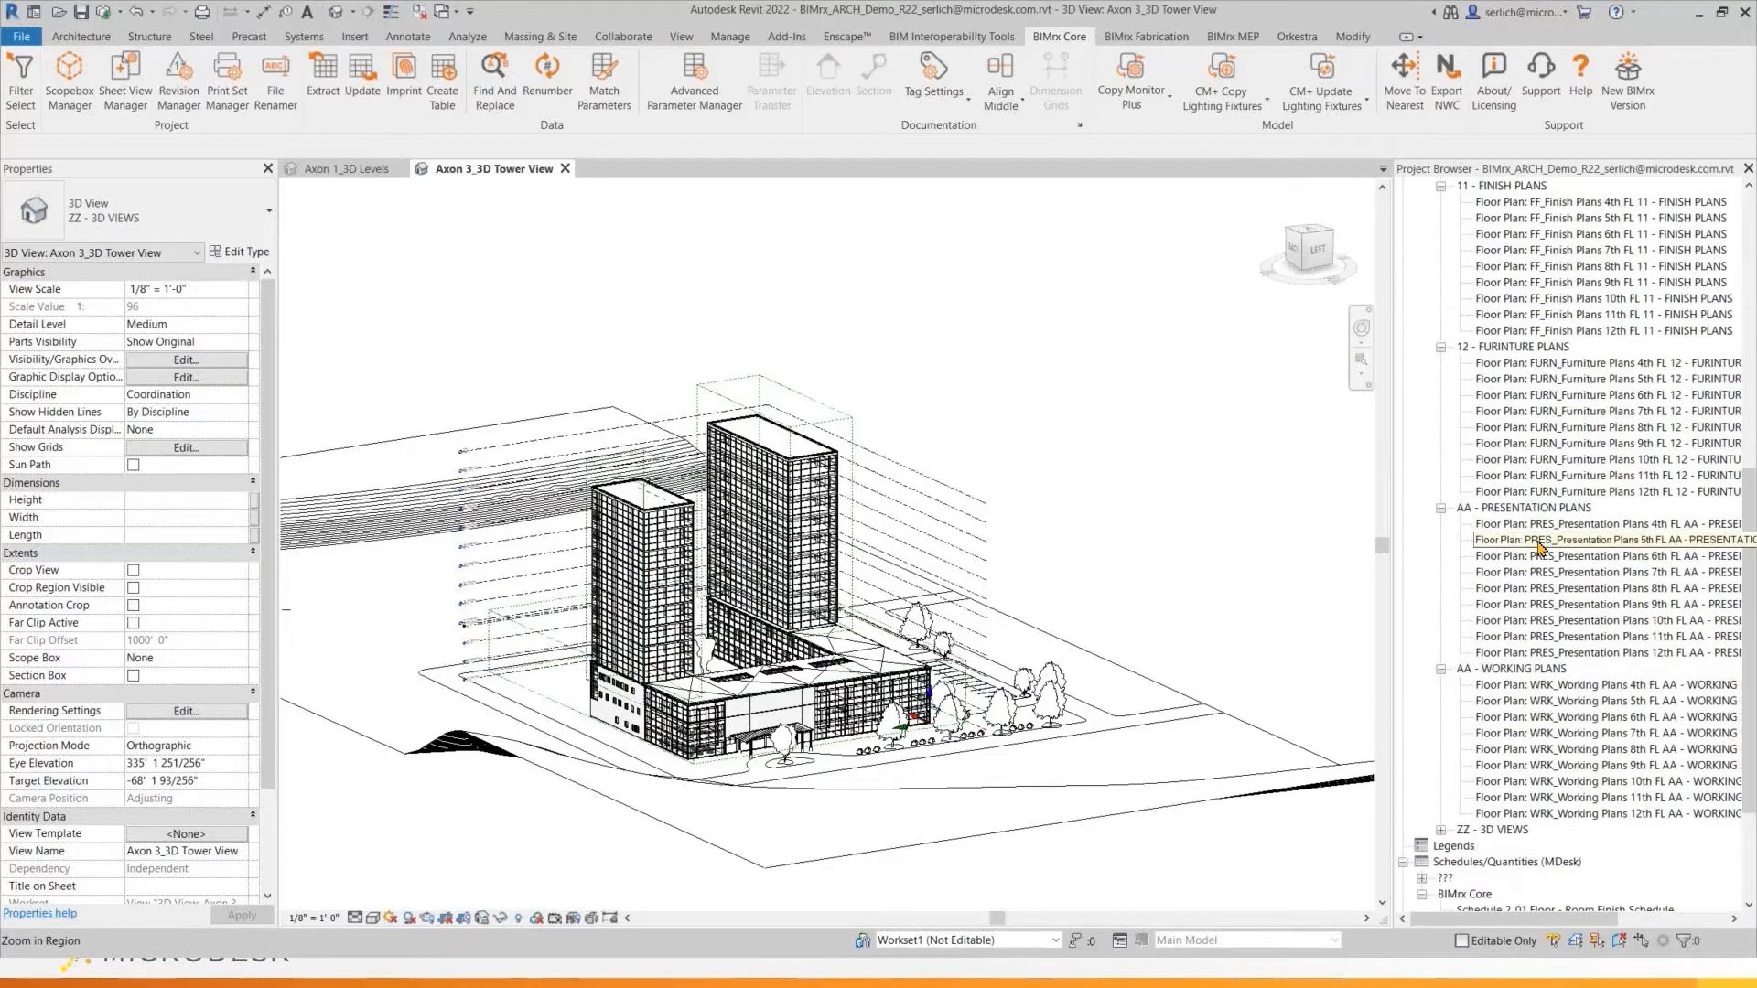
scroll(1552, 725, "up", 2)
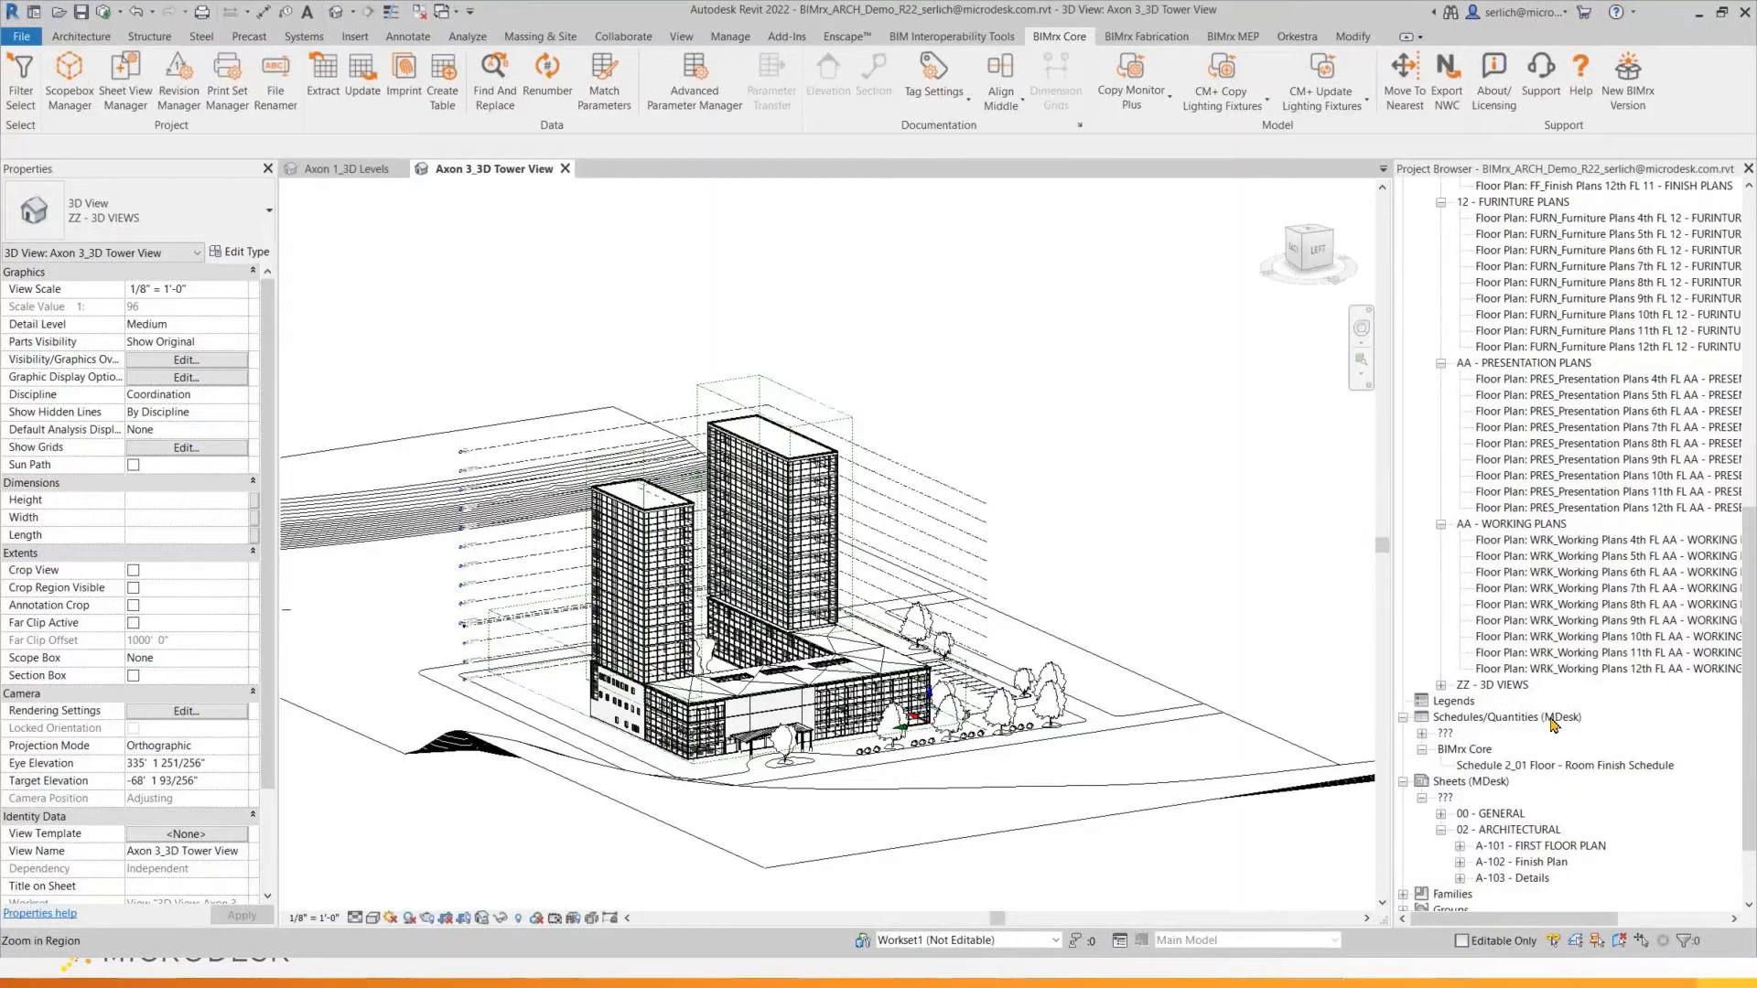
scroll(1553, 725, "up", 7)
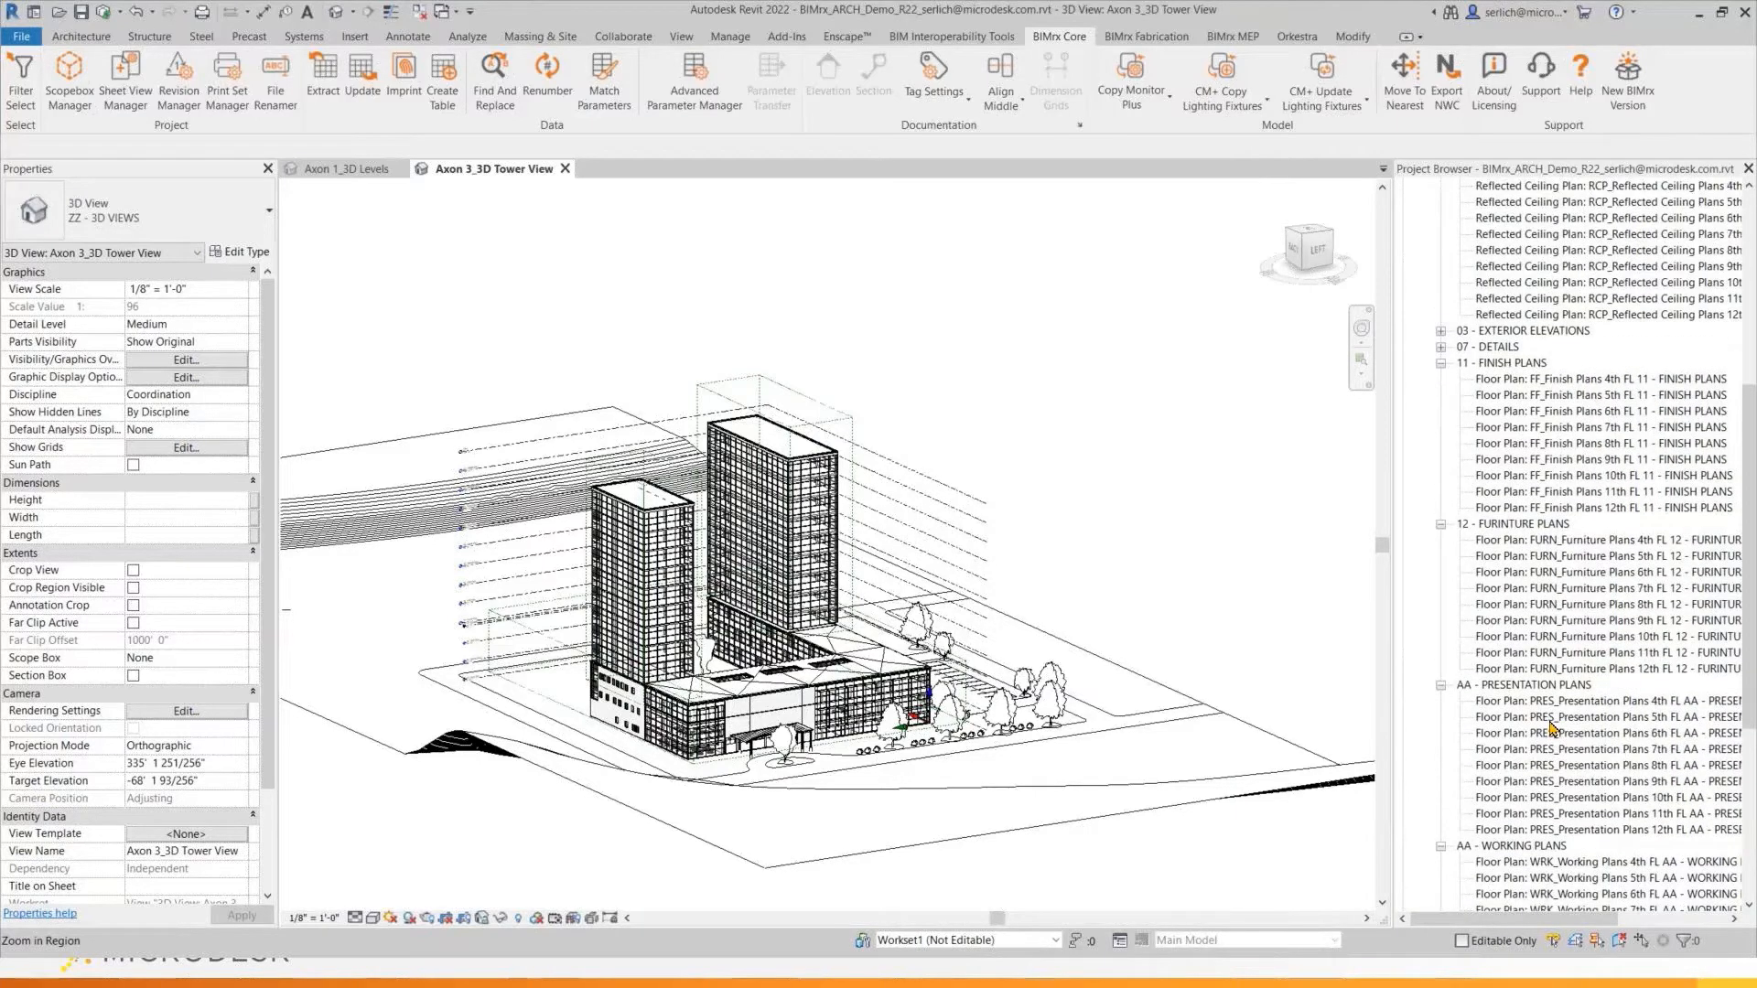
scroll(1553, 725, "up", 6)
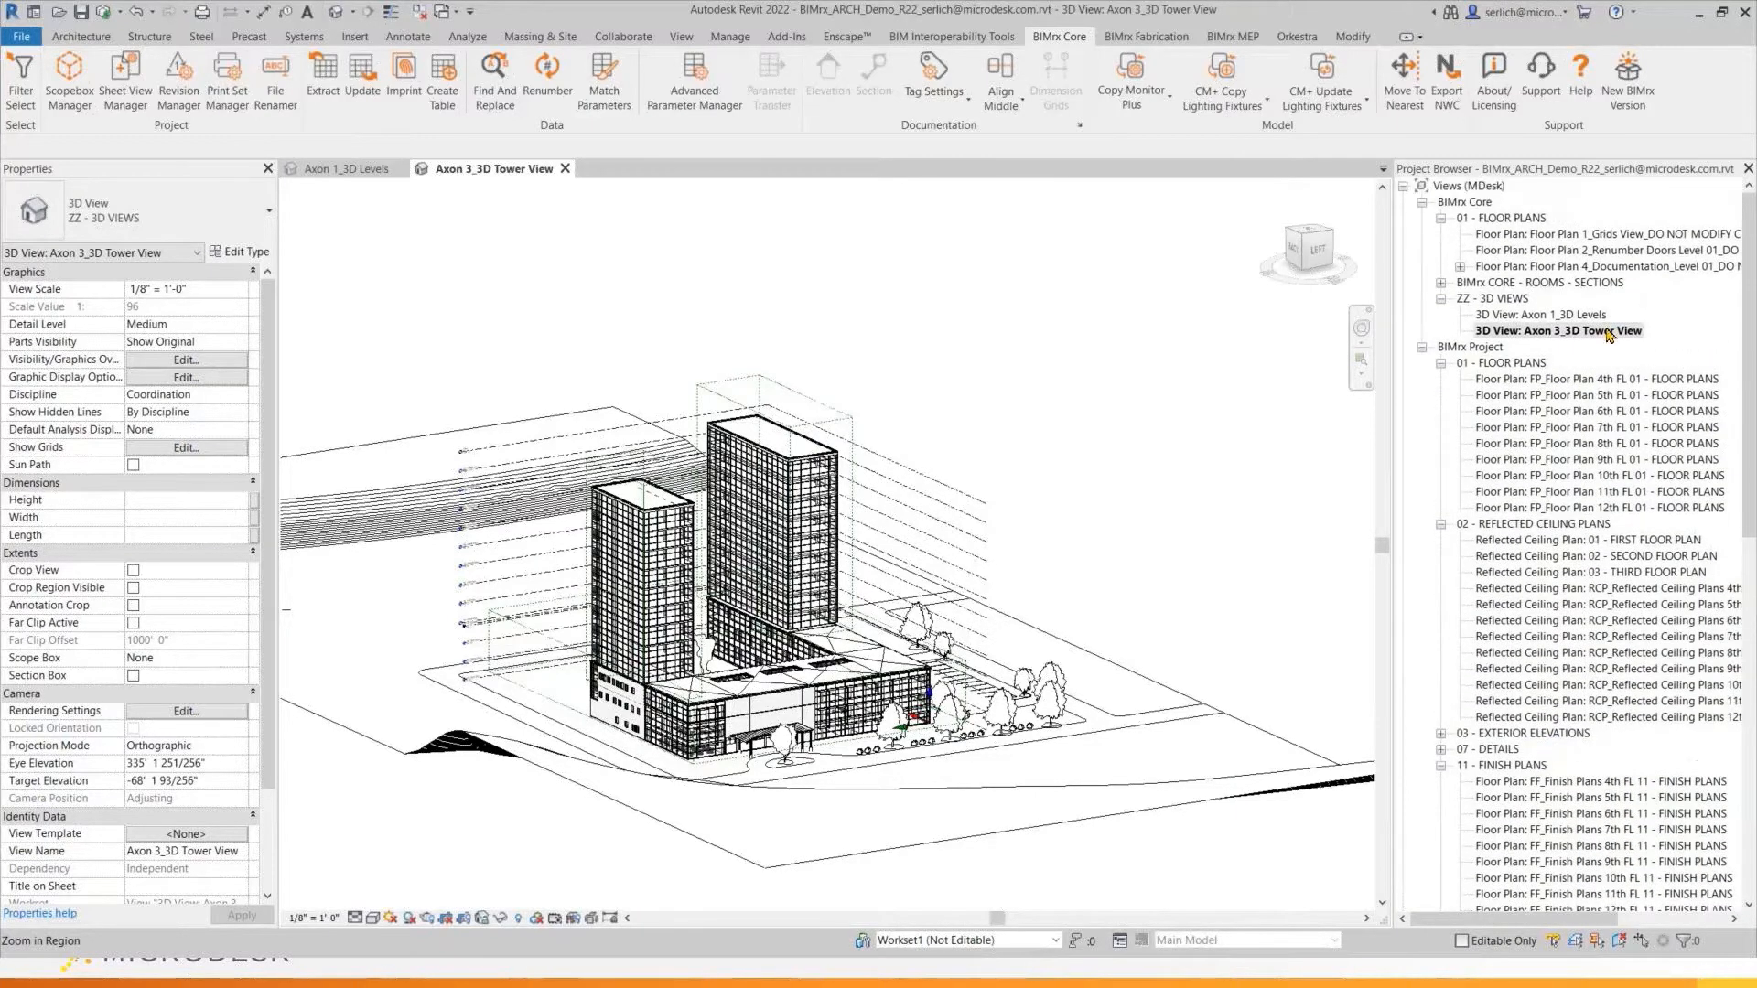
left_click(1606, 250)
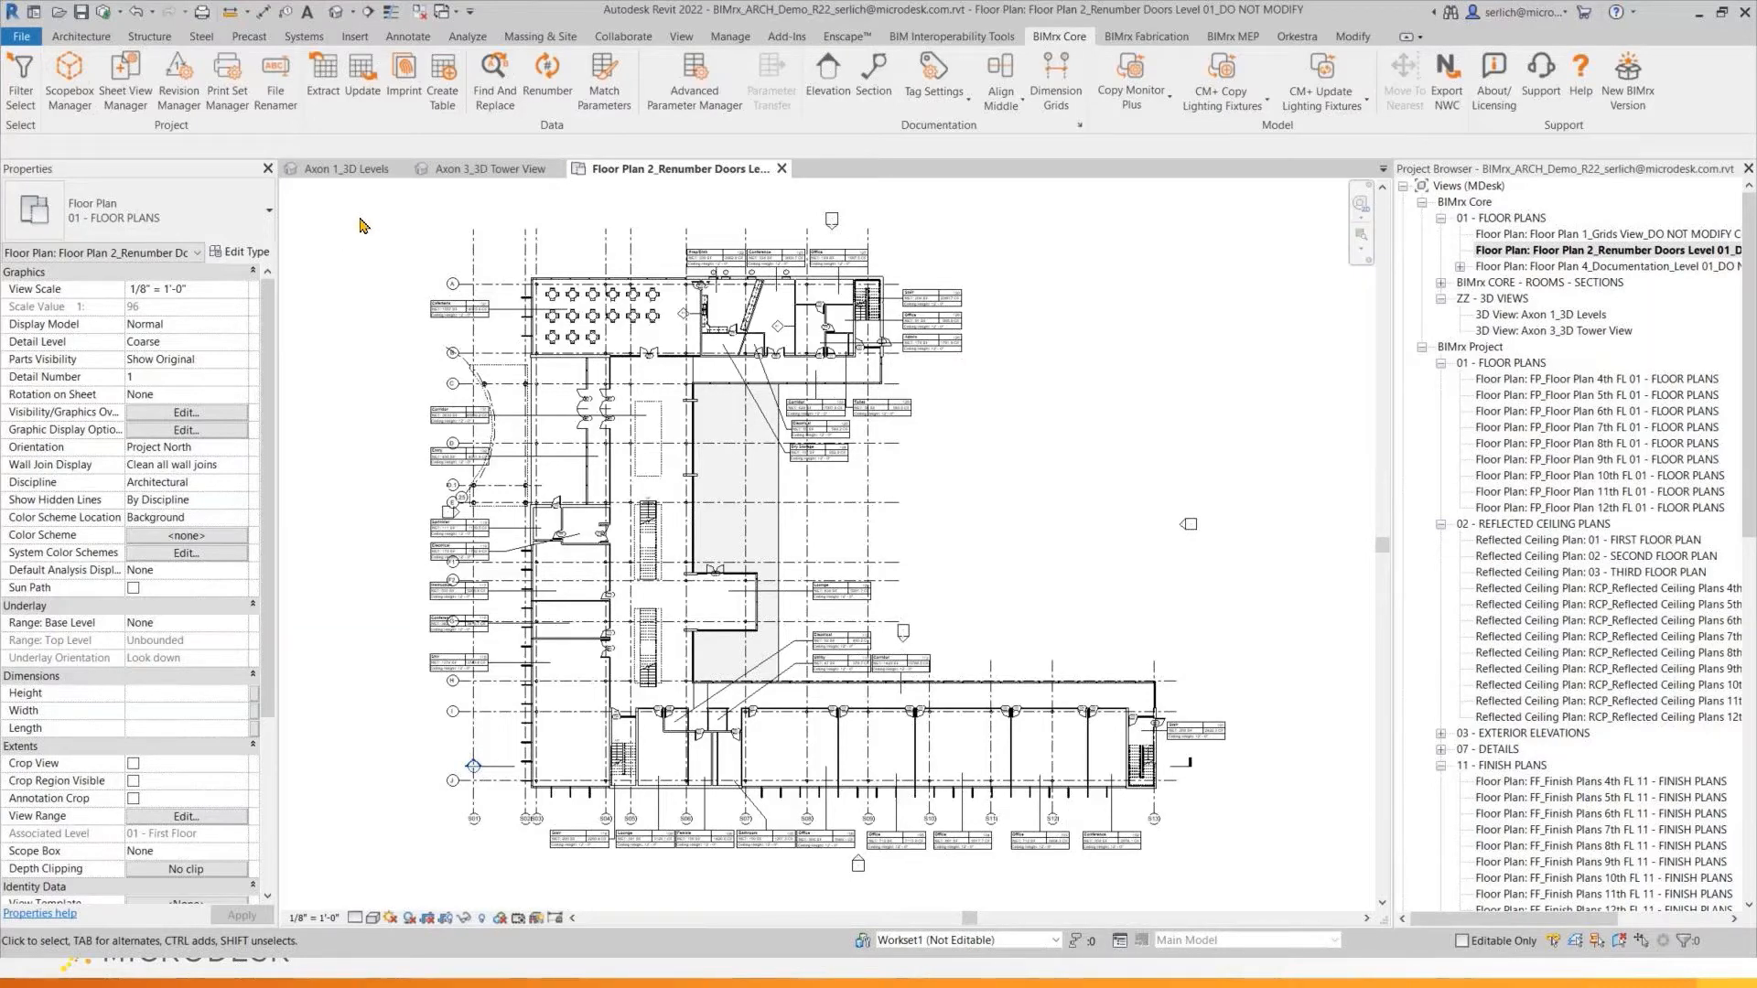
Select all rooms in the project with the All Rooms rule-based filter, leaving the new filter setup cancelled
left_click(14, 112)
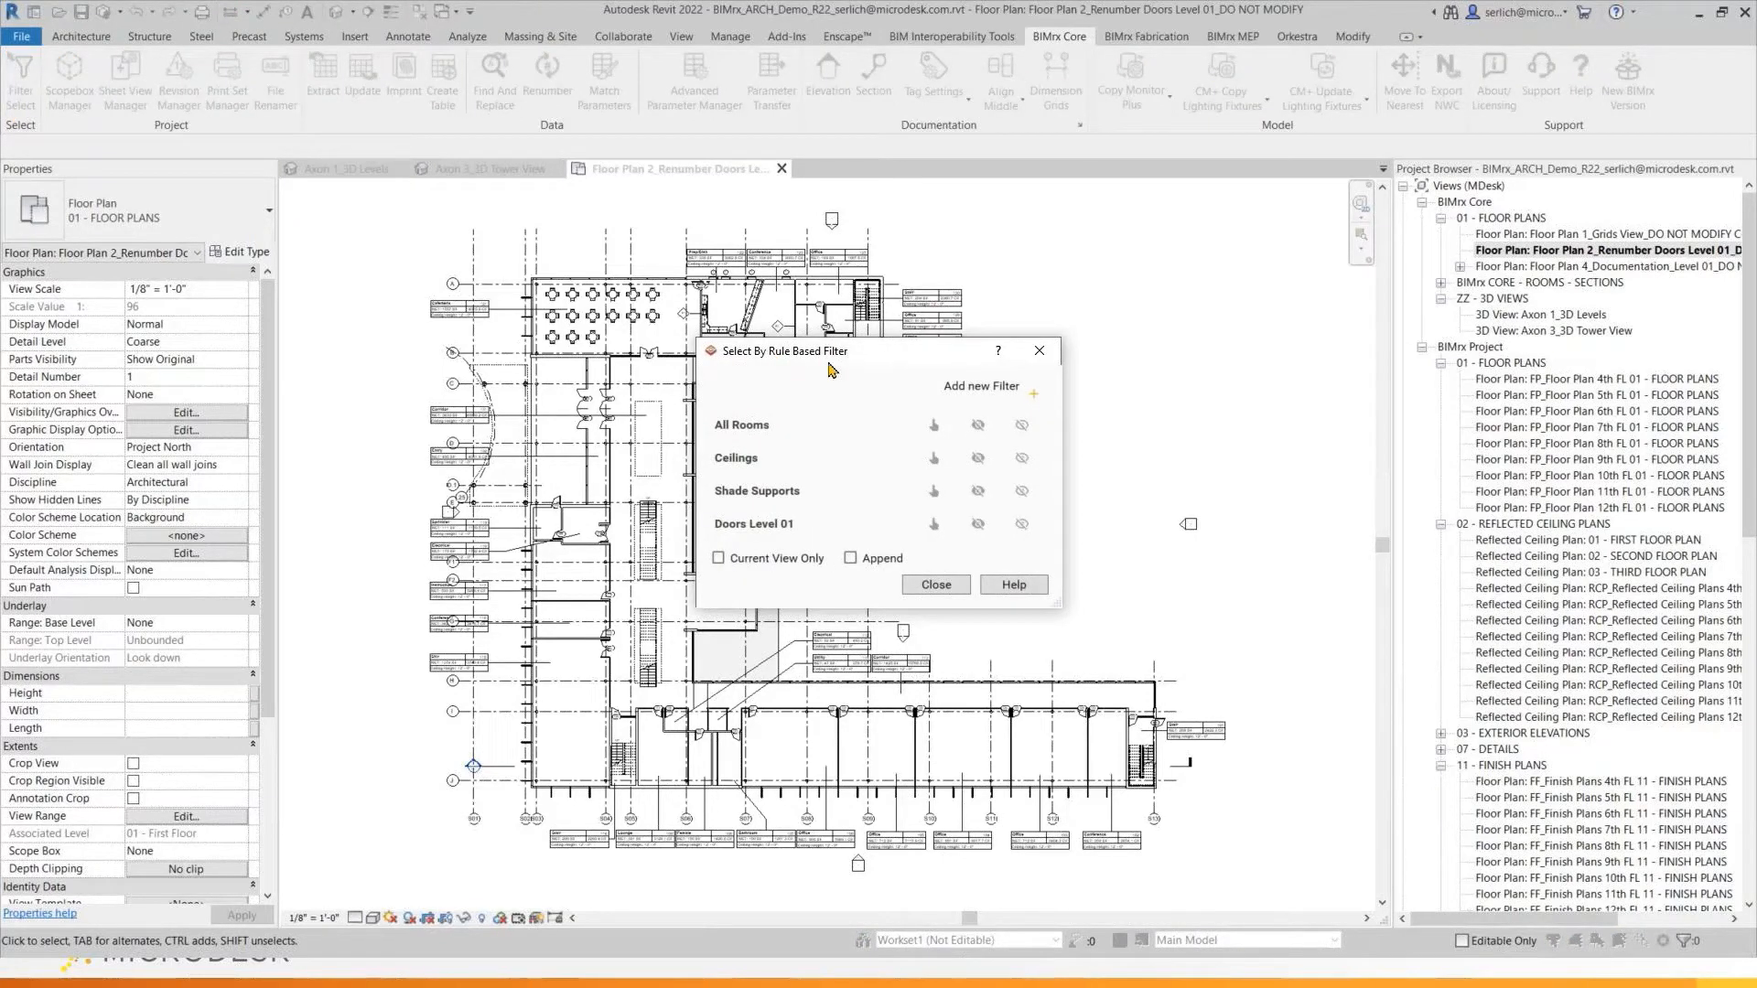
left_click(1033, 399)
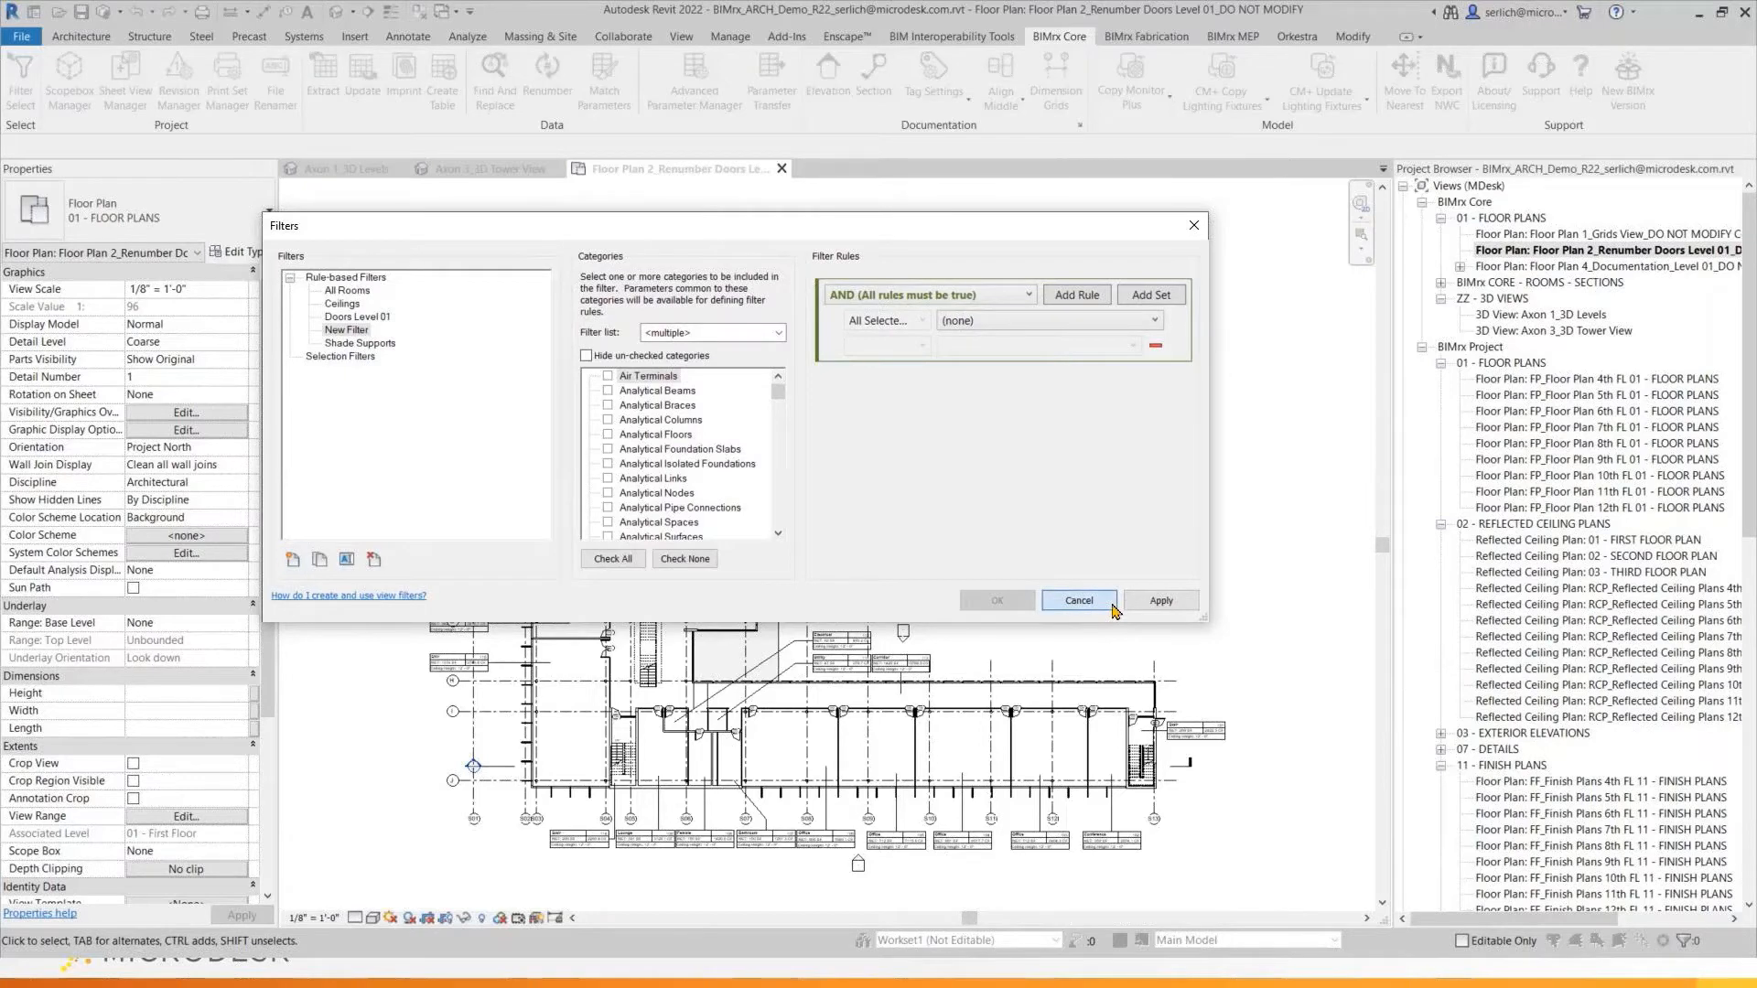
left_click(1078, 601)
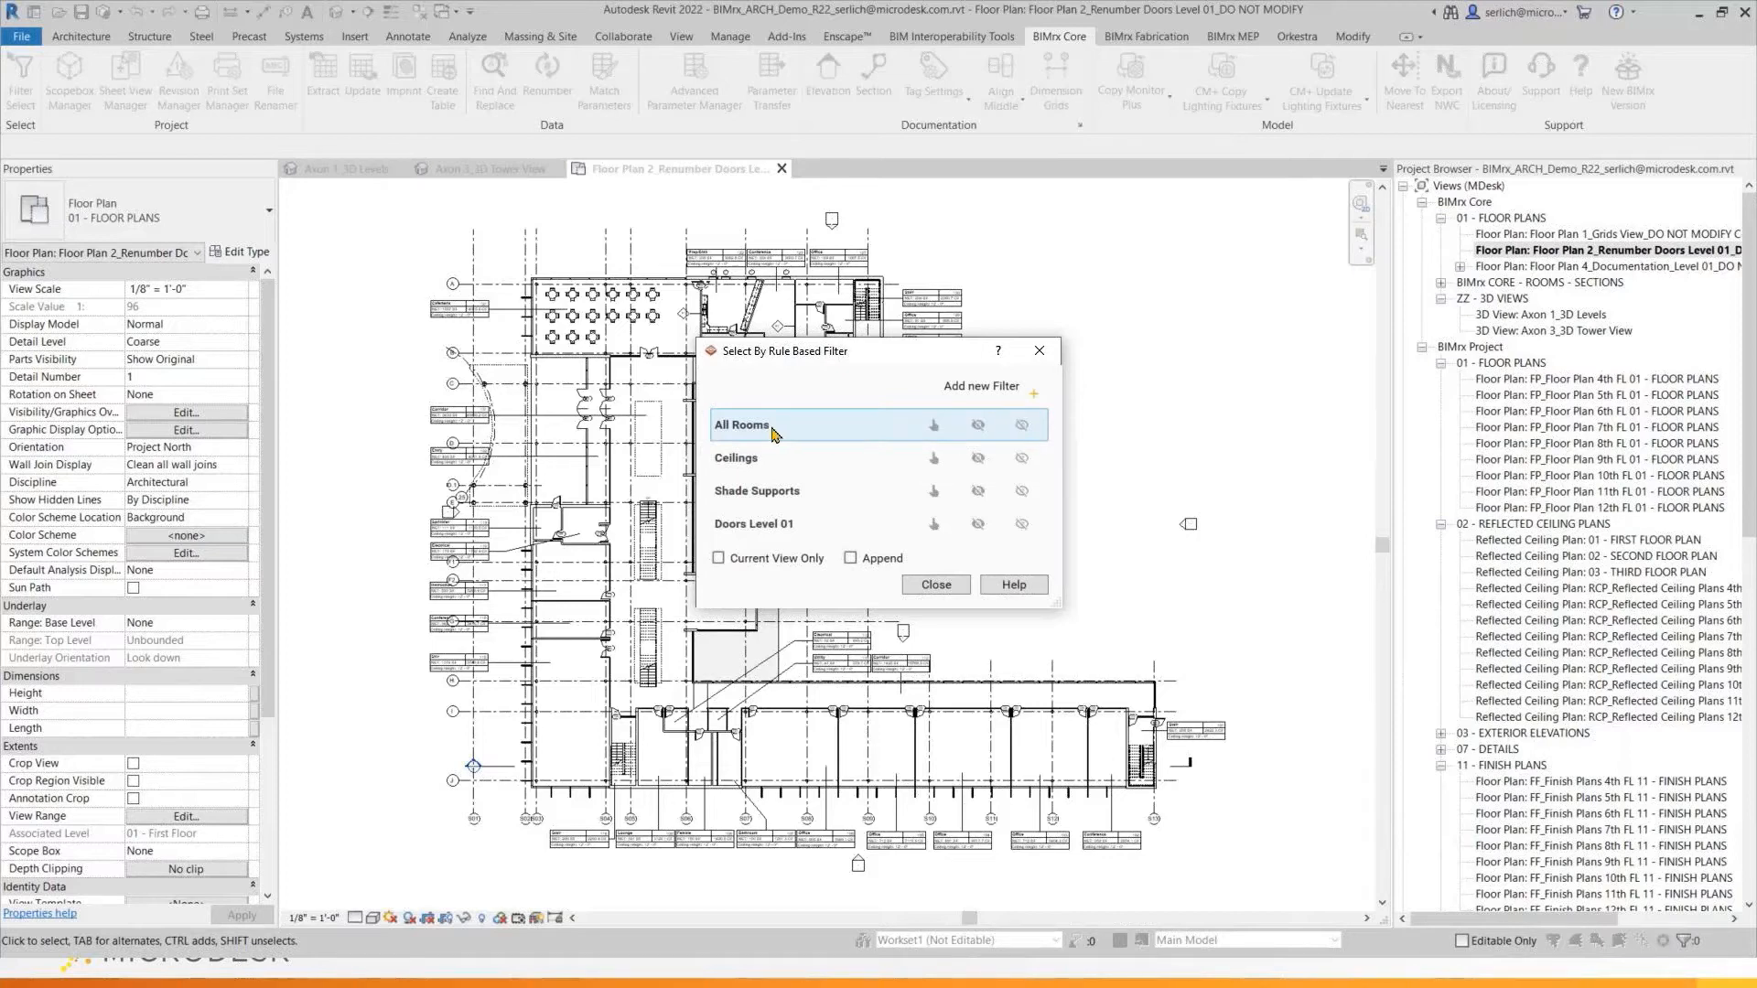
left_click(934, 427)
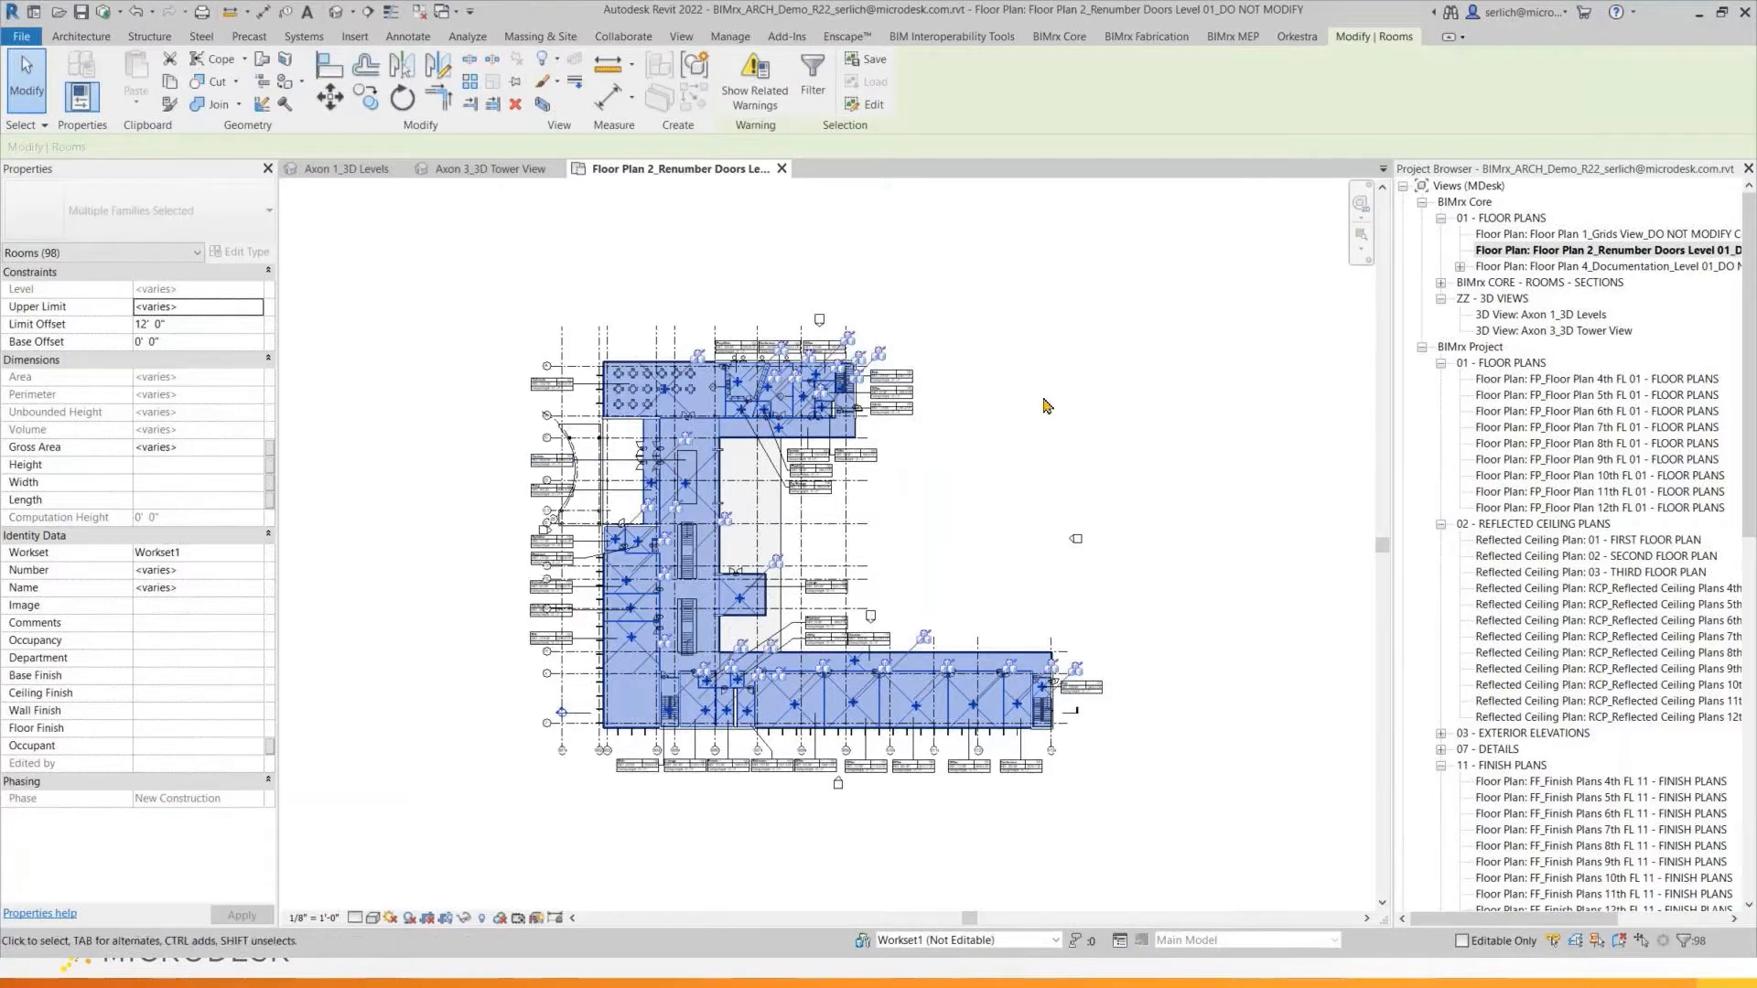
Start a data extract of the selected rooms and set up a parameters filter that includes all categories
left_click(1058, 37)
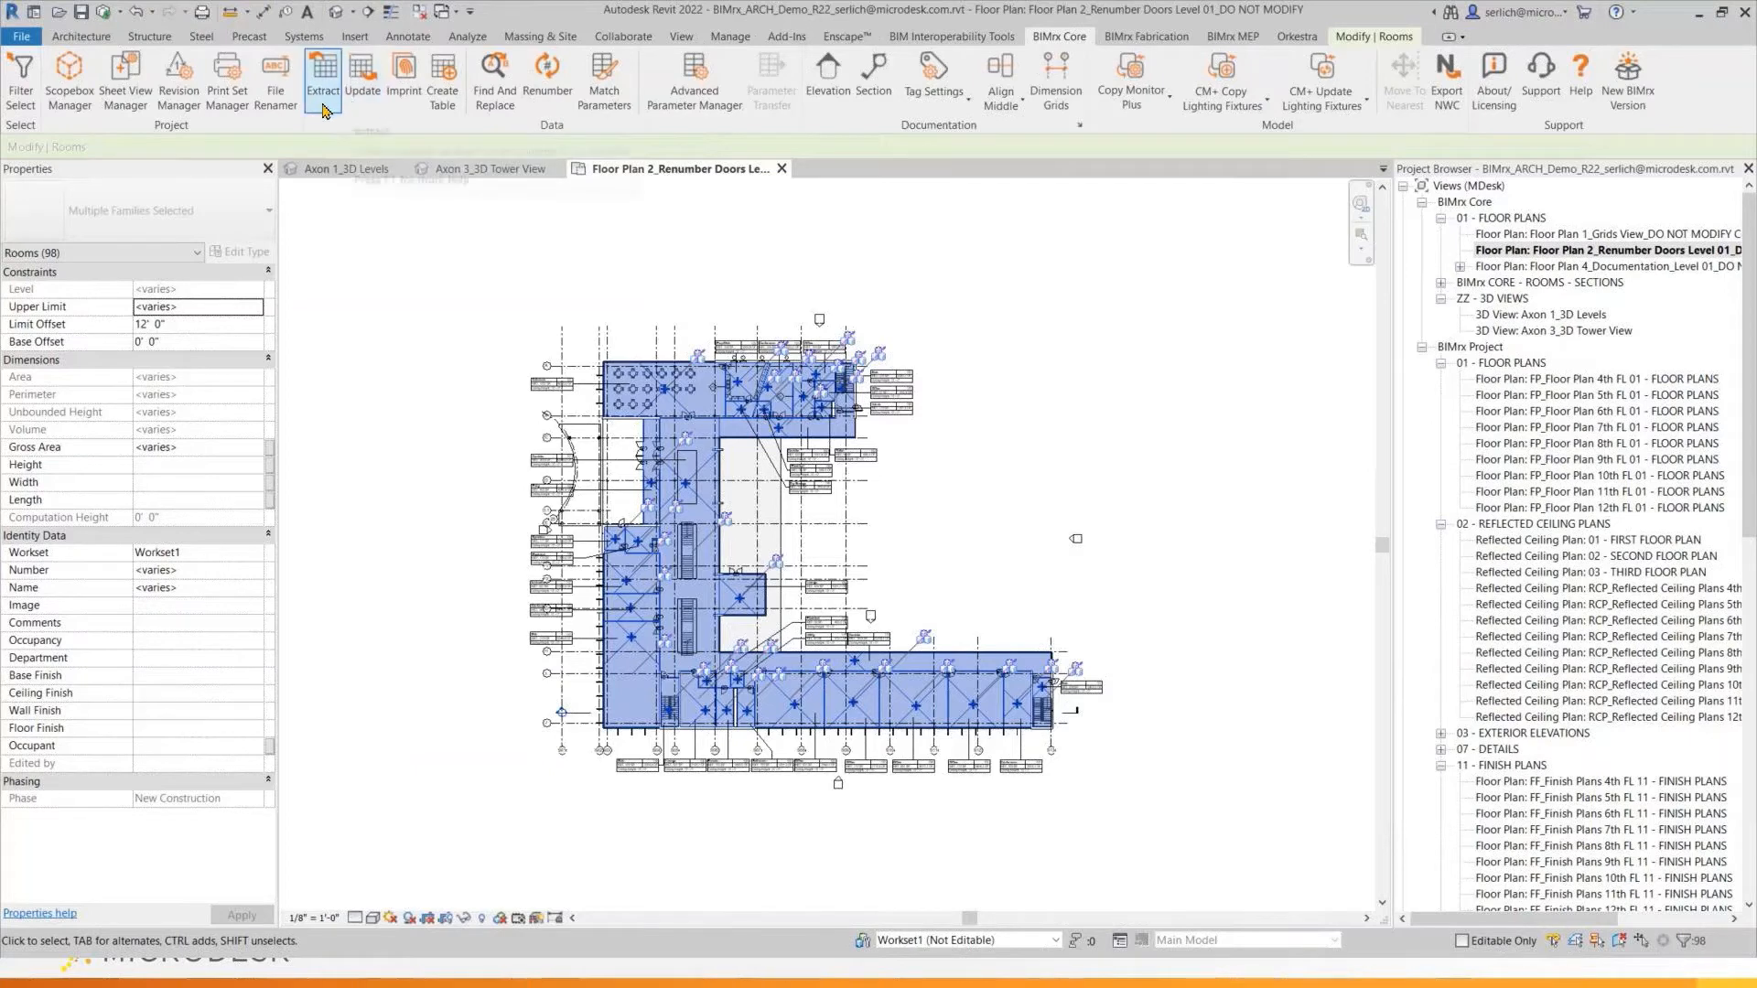
left_click(320, 84)
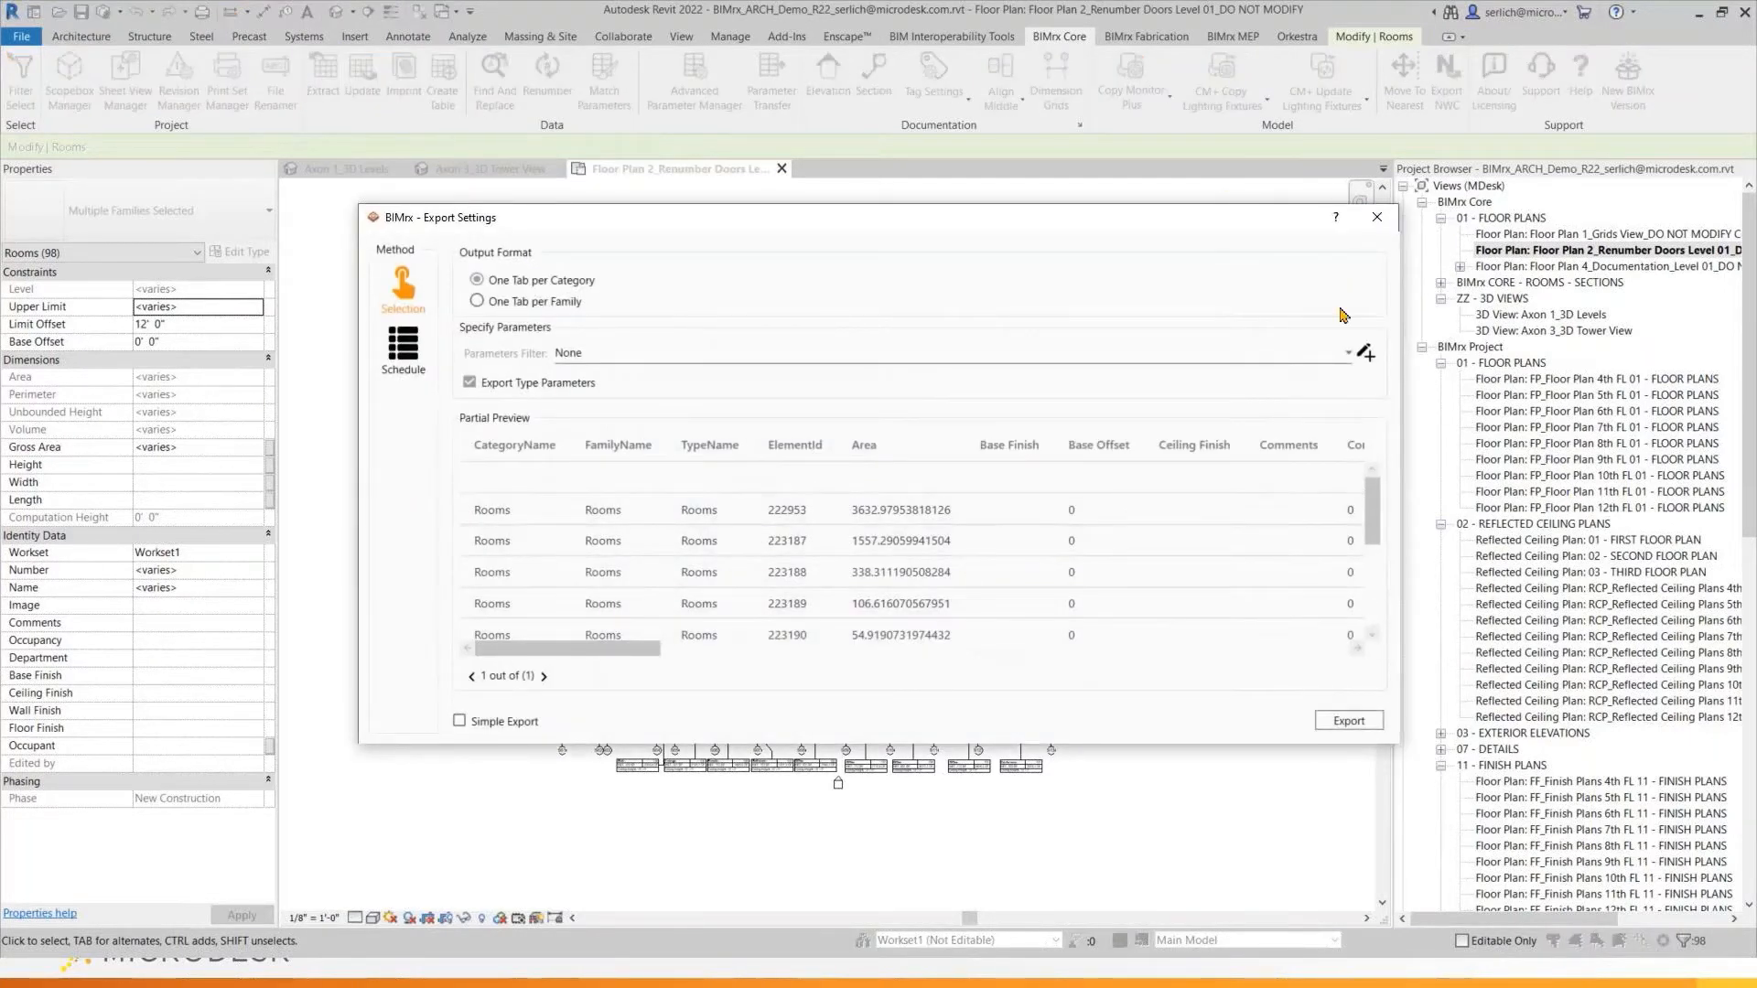
left_click_drag(1214, 206, 1208, 47)
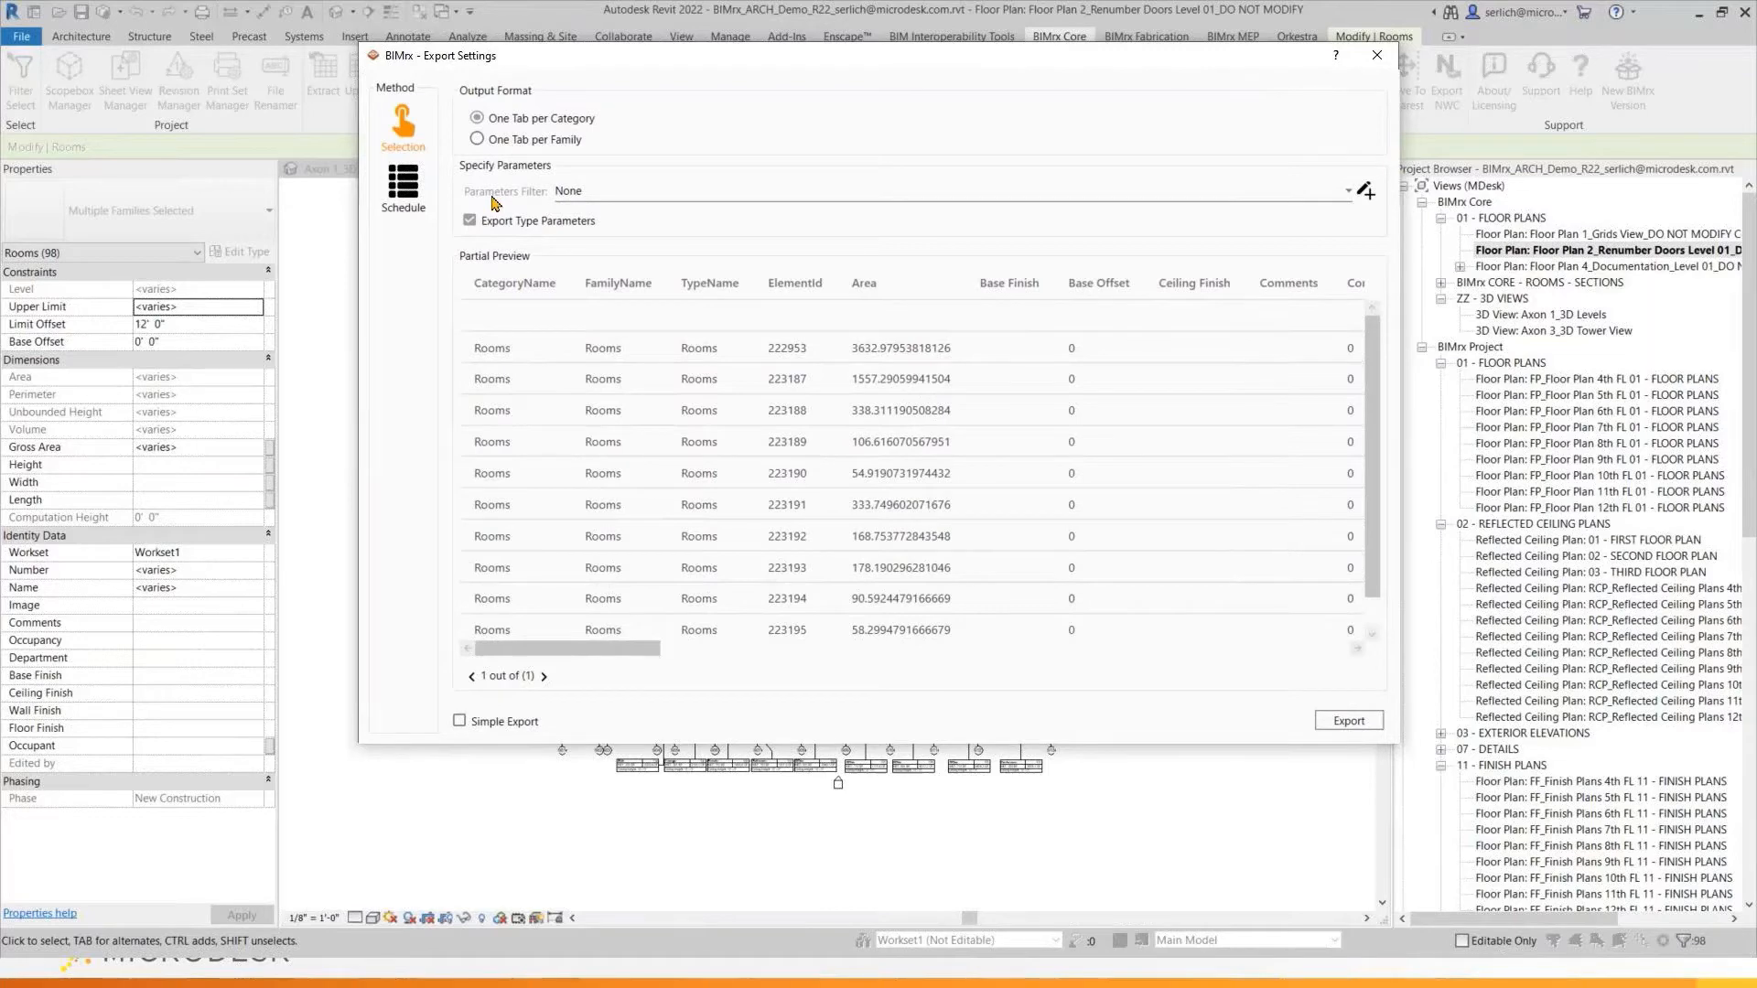
left_click(1365, 194)
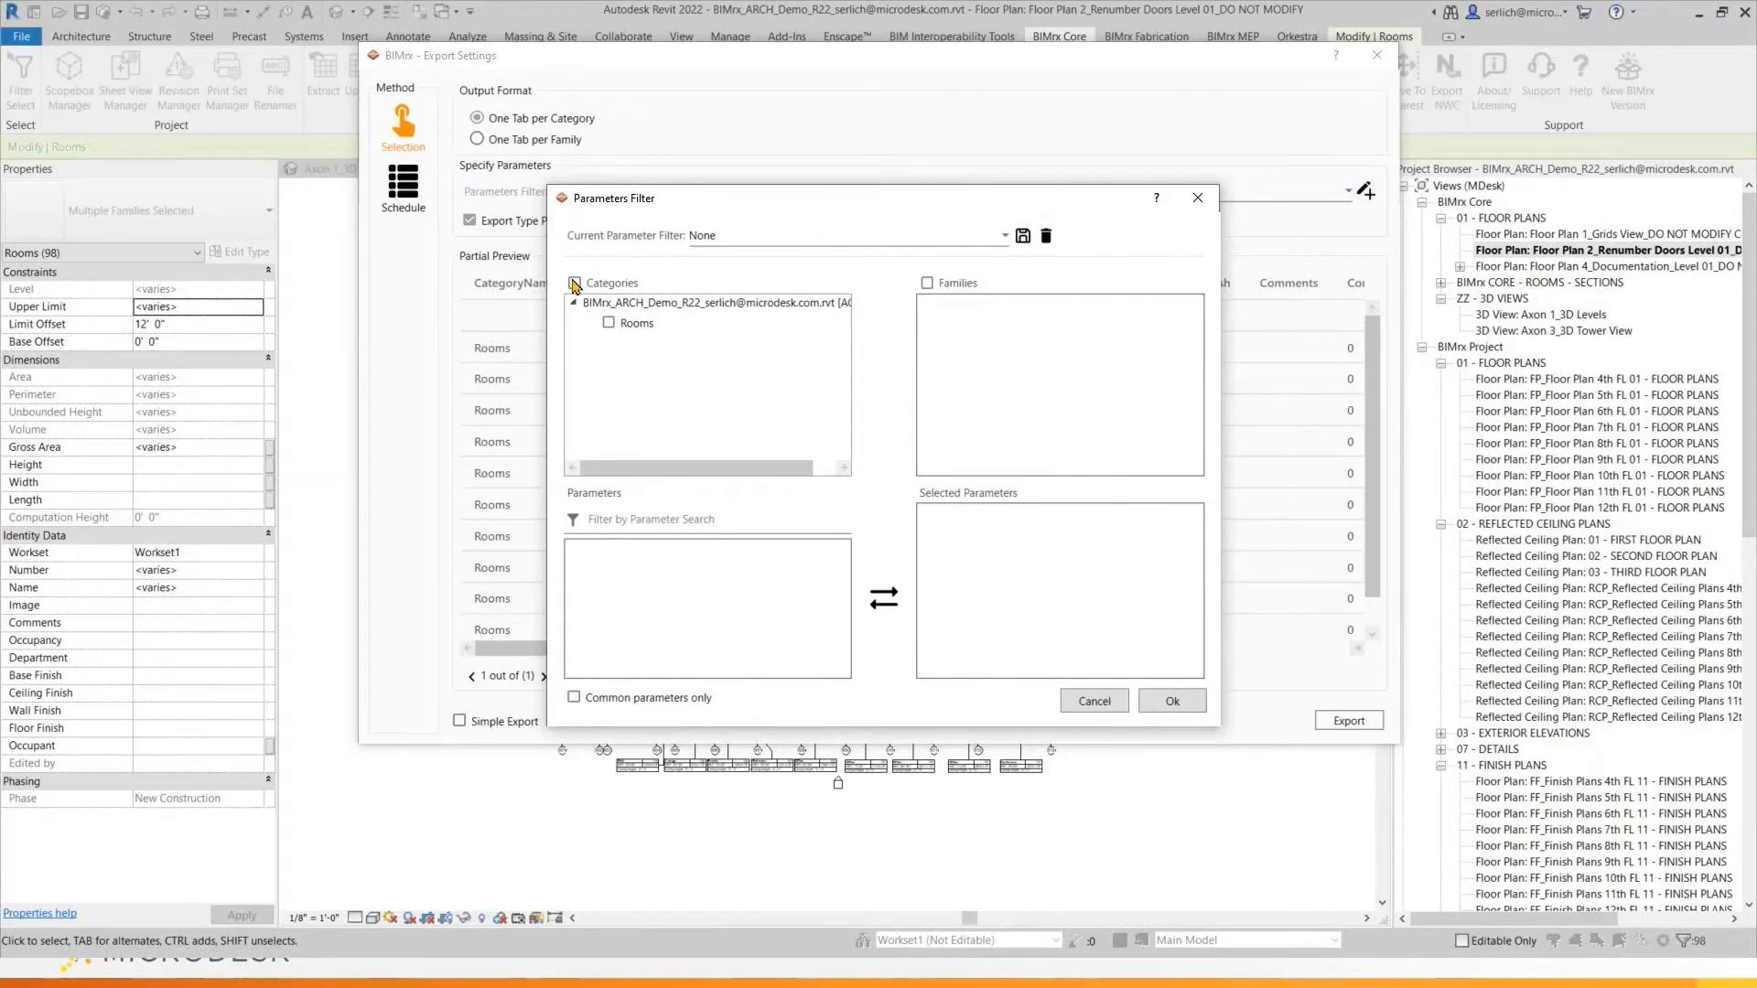
left_click(574, 284)
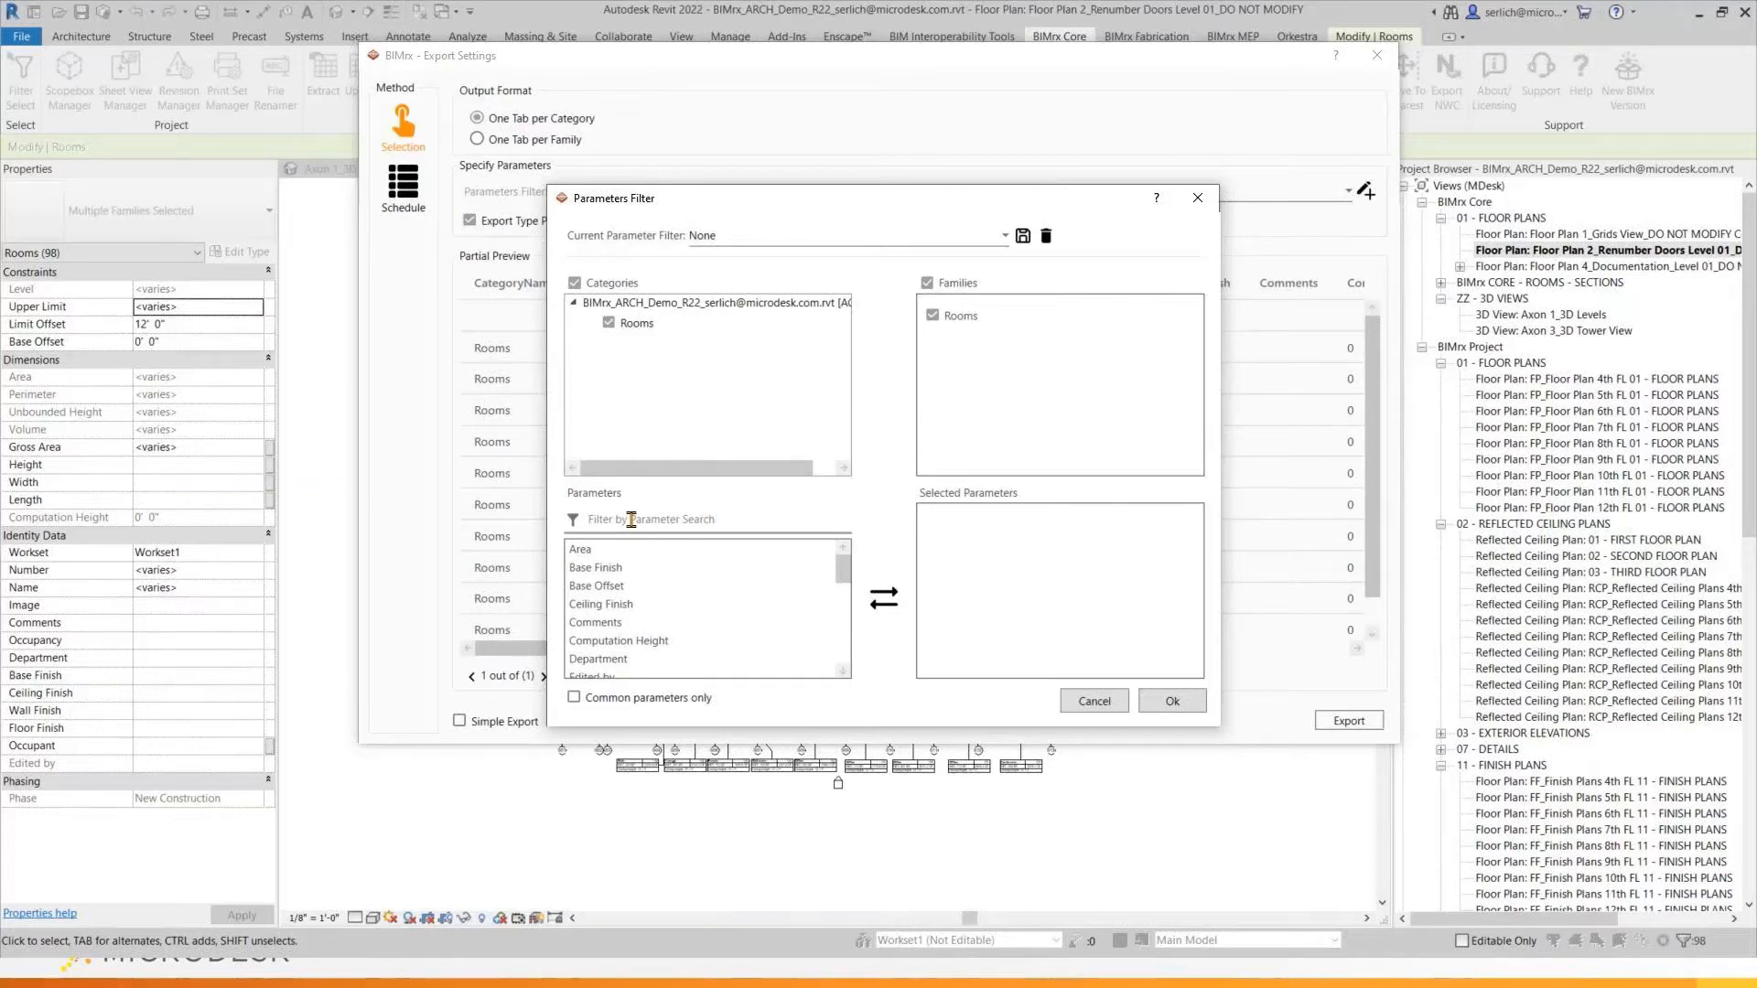
Add the Name and Number room parameters to the parameters filter
left_click(632, 520)
type("Name")
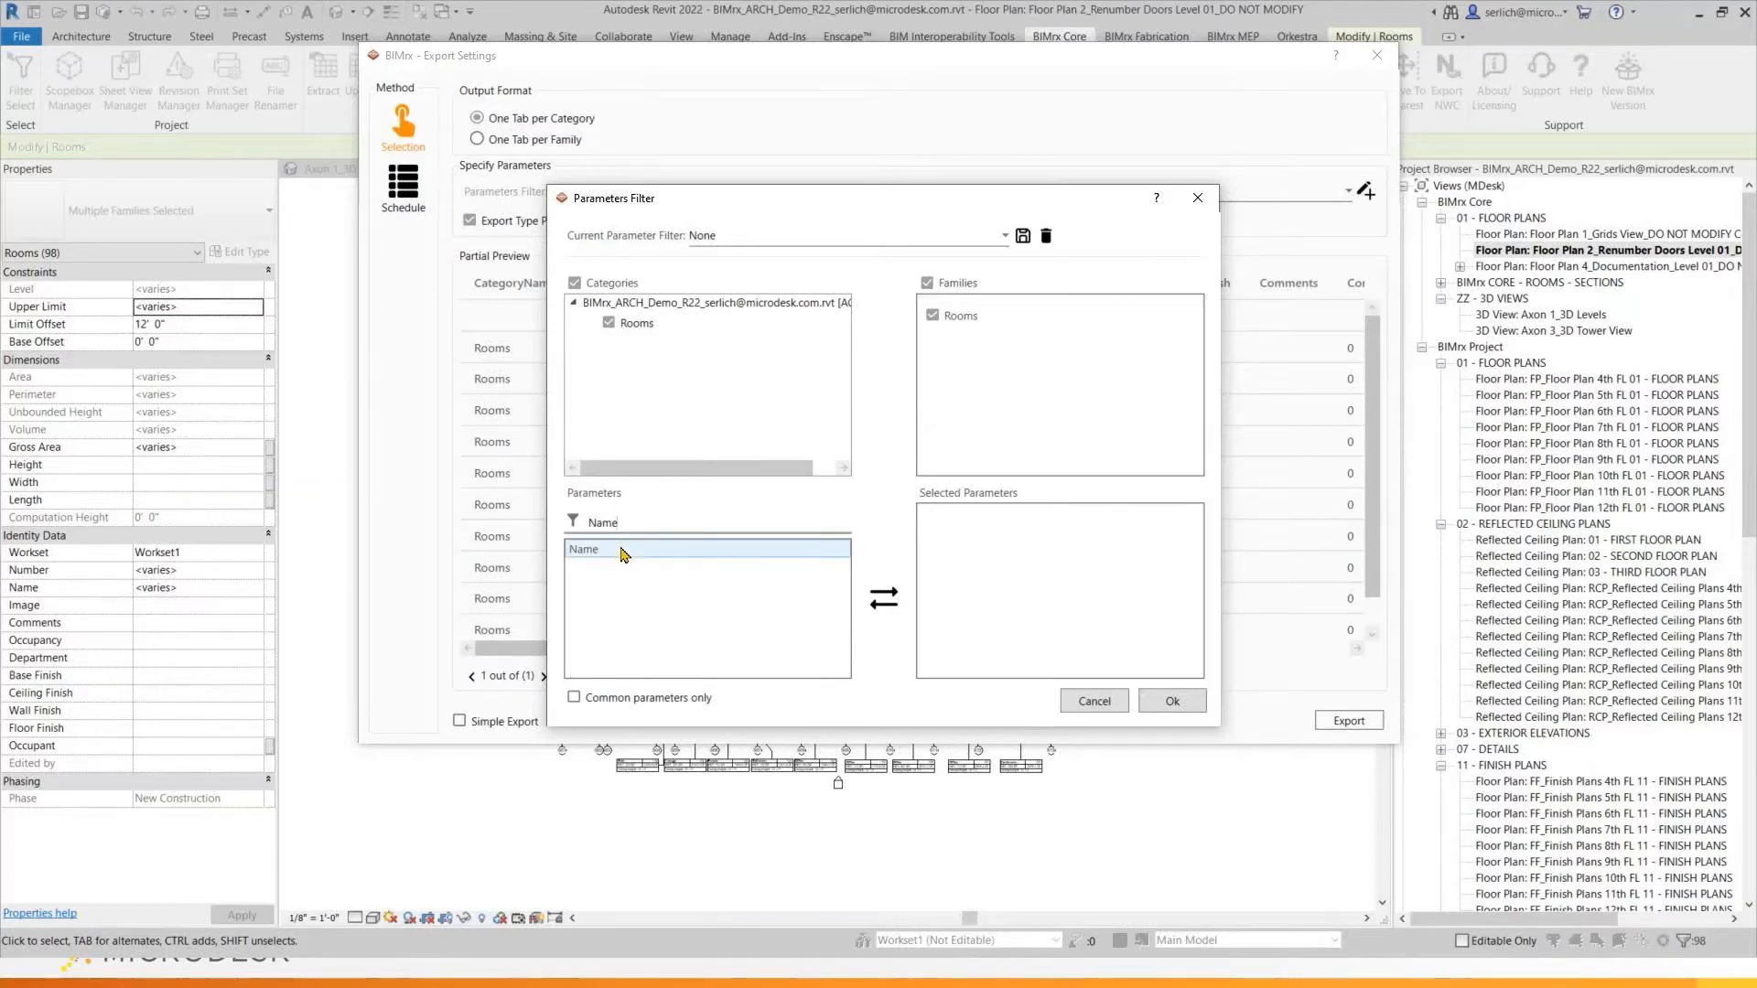
double_click(622, 552)
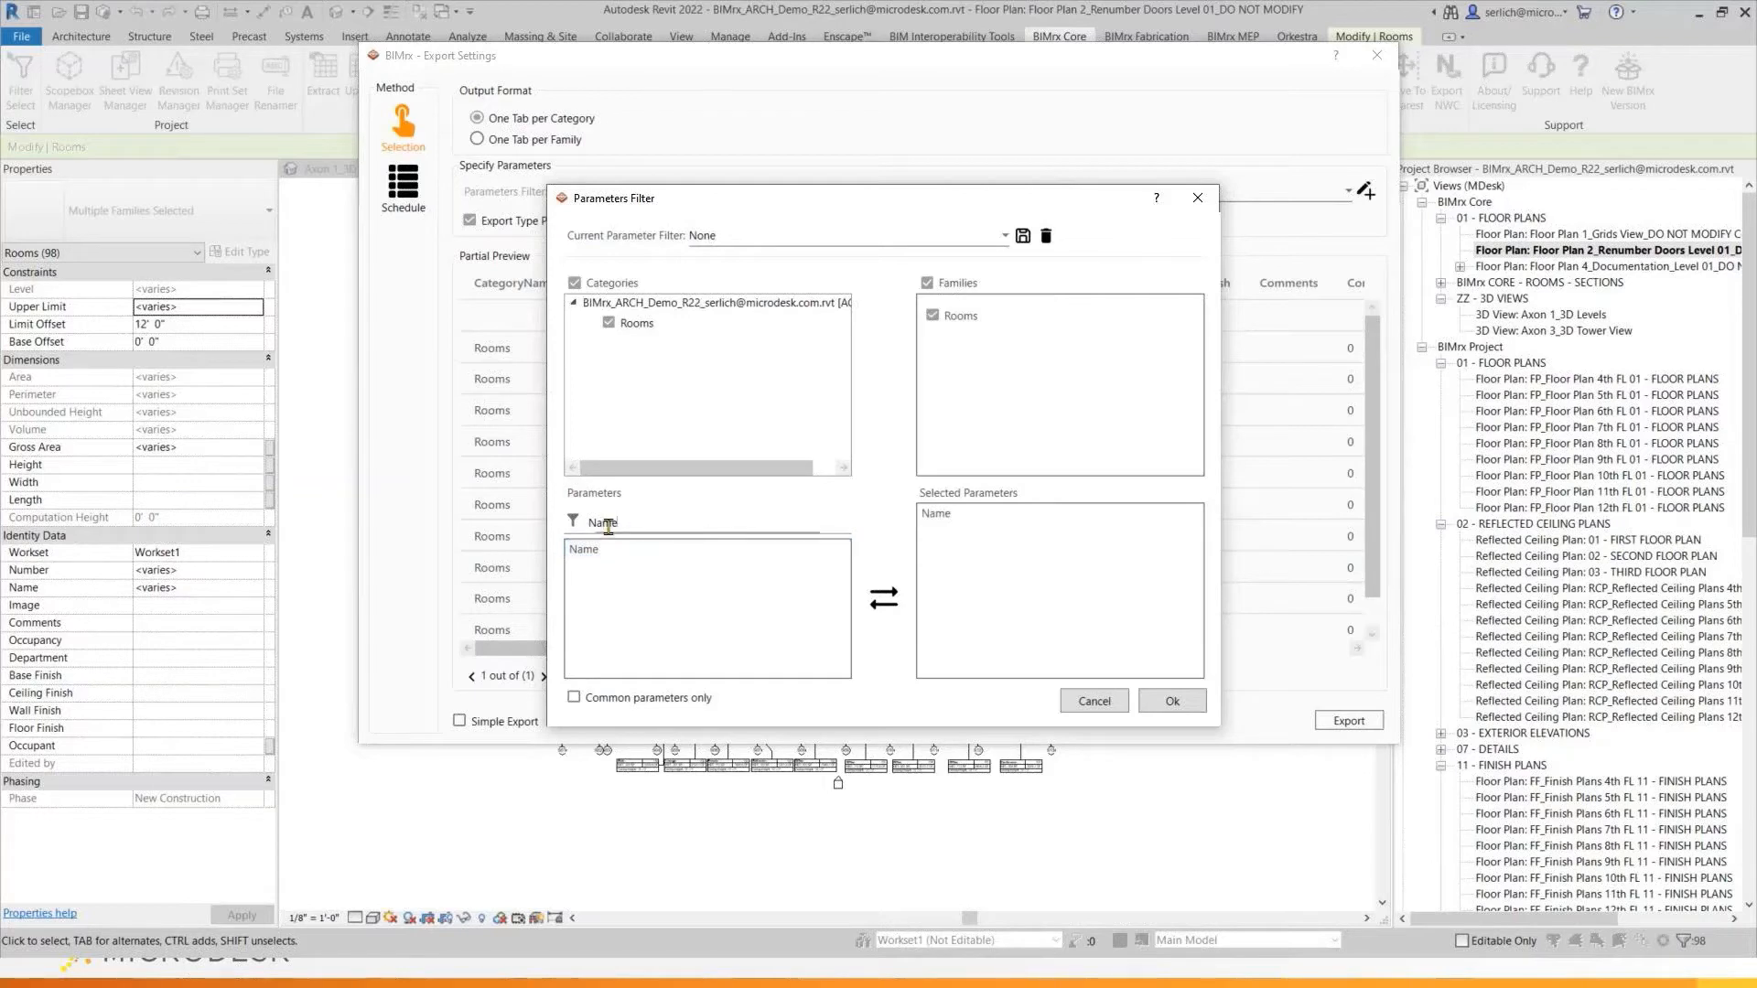
left_click_drag(618, 523, 567, 531)
type("Numb")
double_click(627, 550)
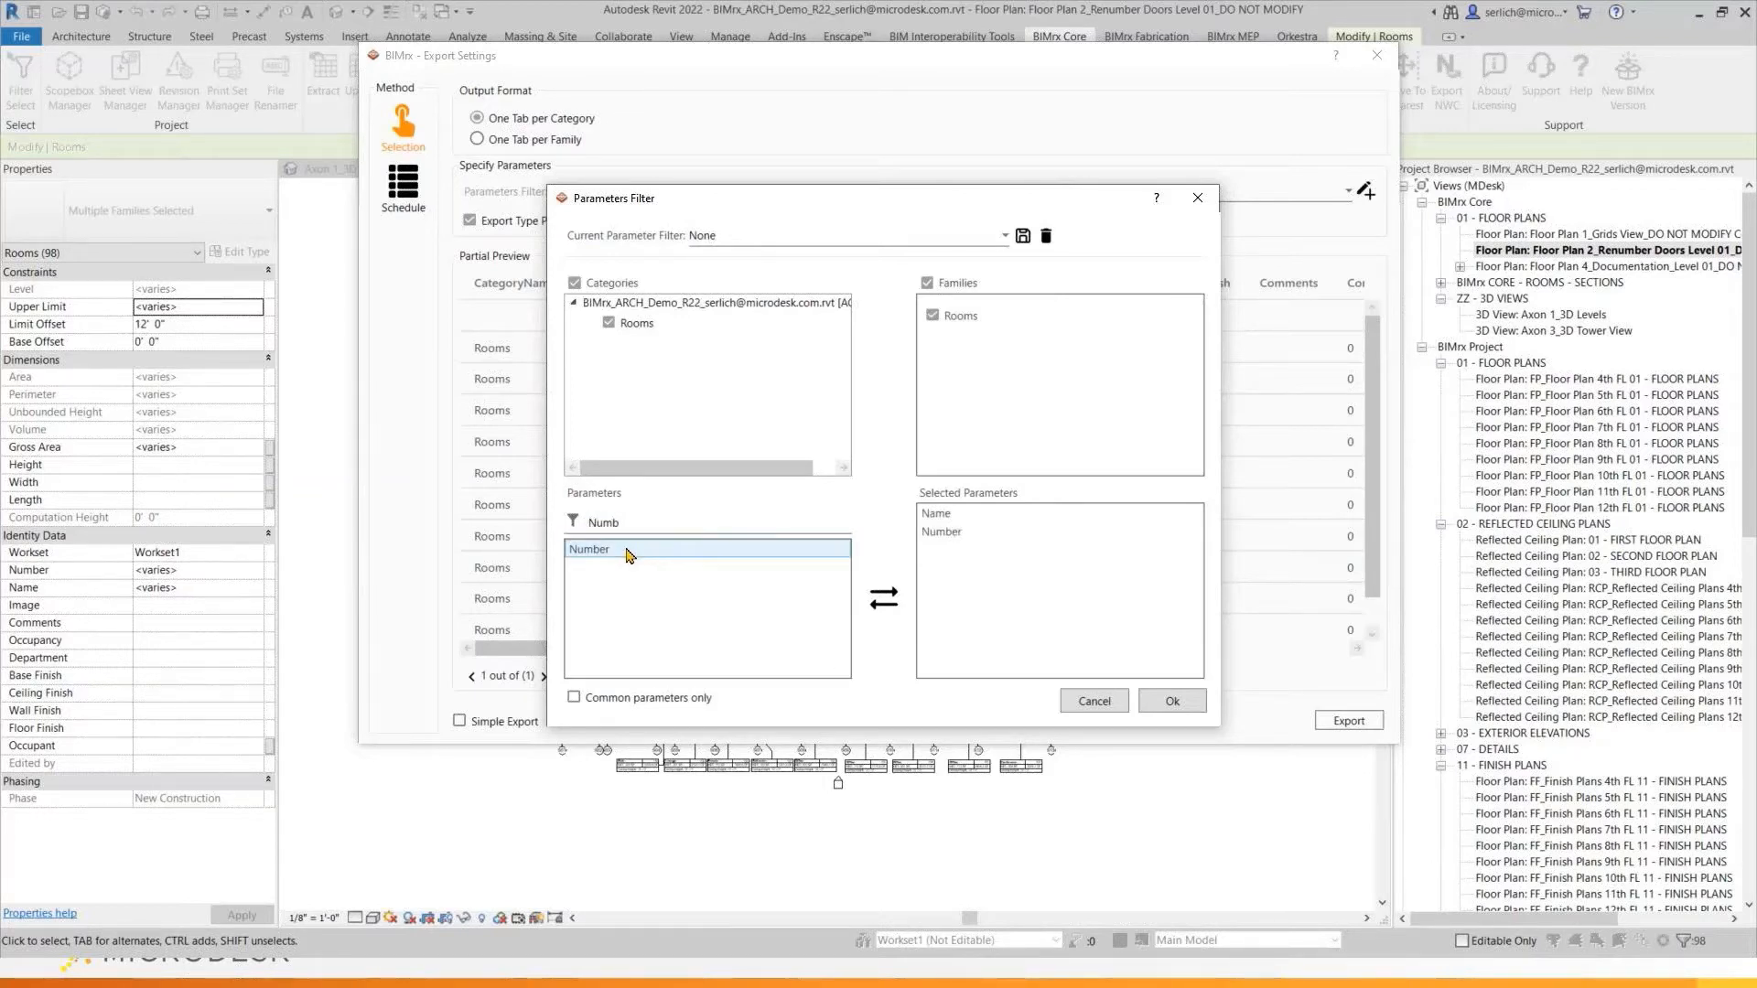
Add the Base Finish, Ceiling Finish, Floor Finish and Wall Finish parameters to the filter
left_click_drag(624, 523, 572, 526)
type("Fini")
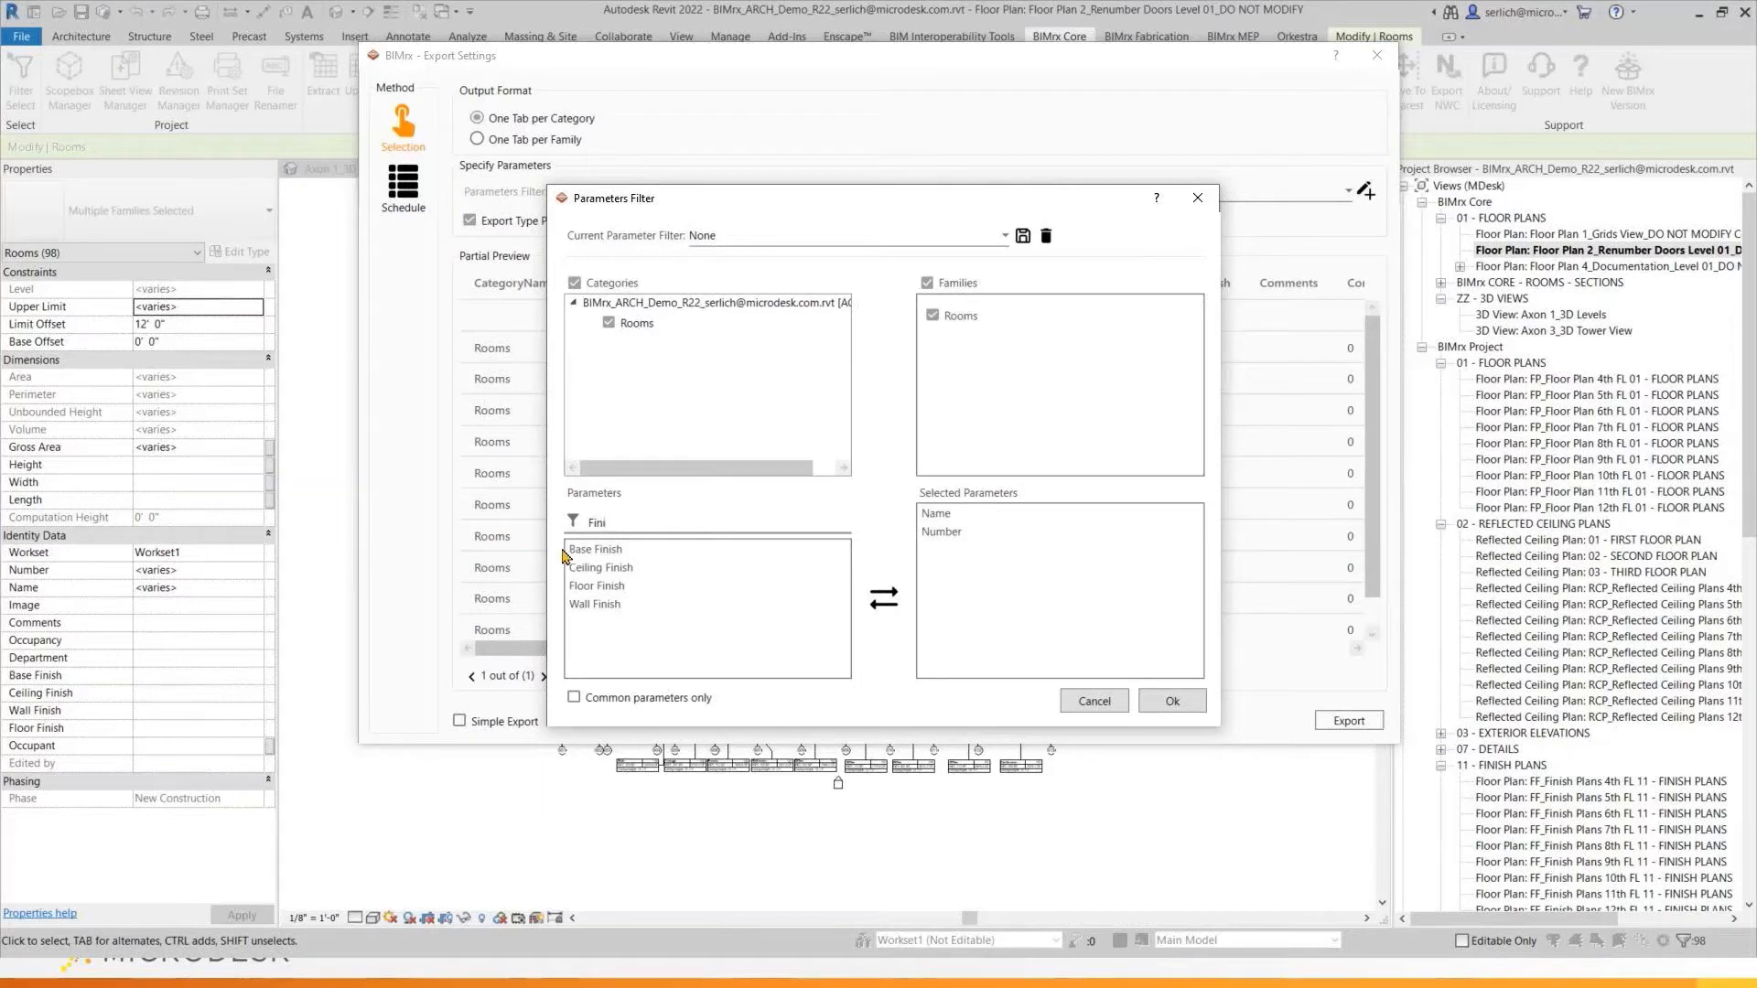
double_click(590, 550)
double_click(590, 568)
left_click(584, 591)
double_click(584, 591)
left_click(586, 606)
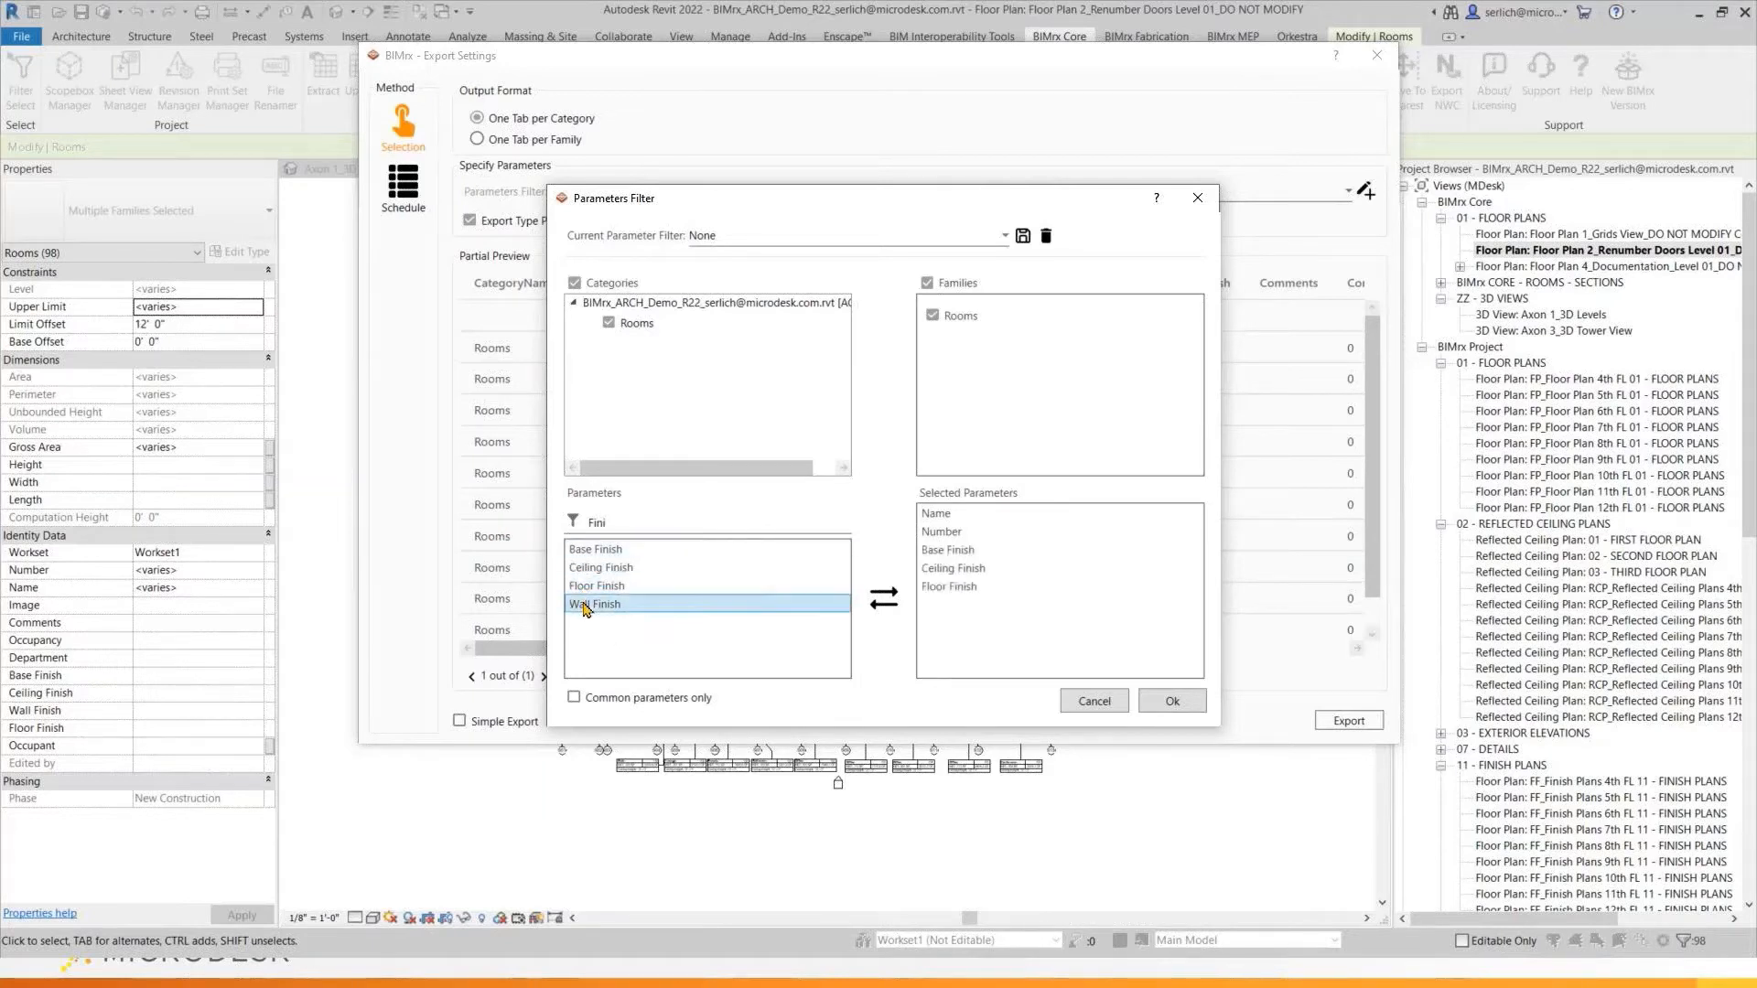
double_click(586, 605)
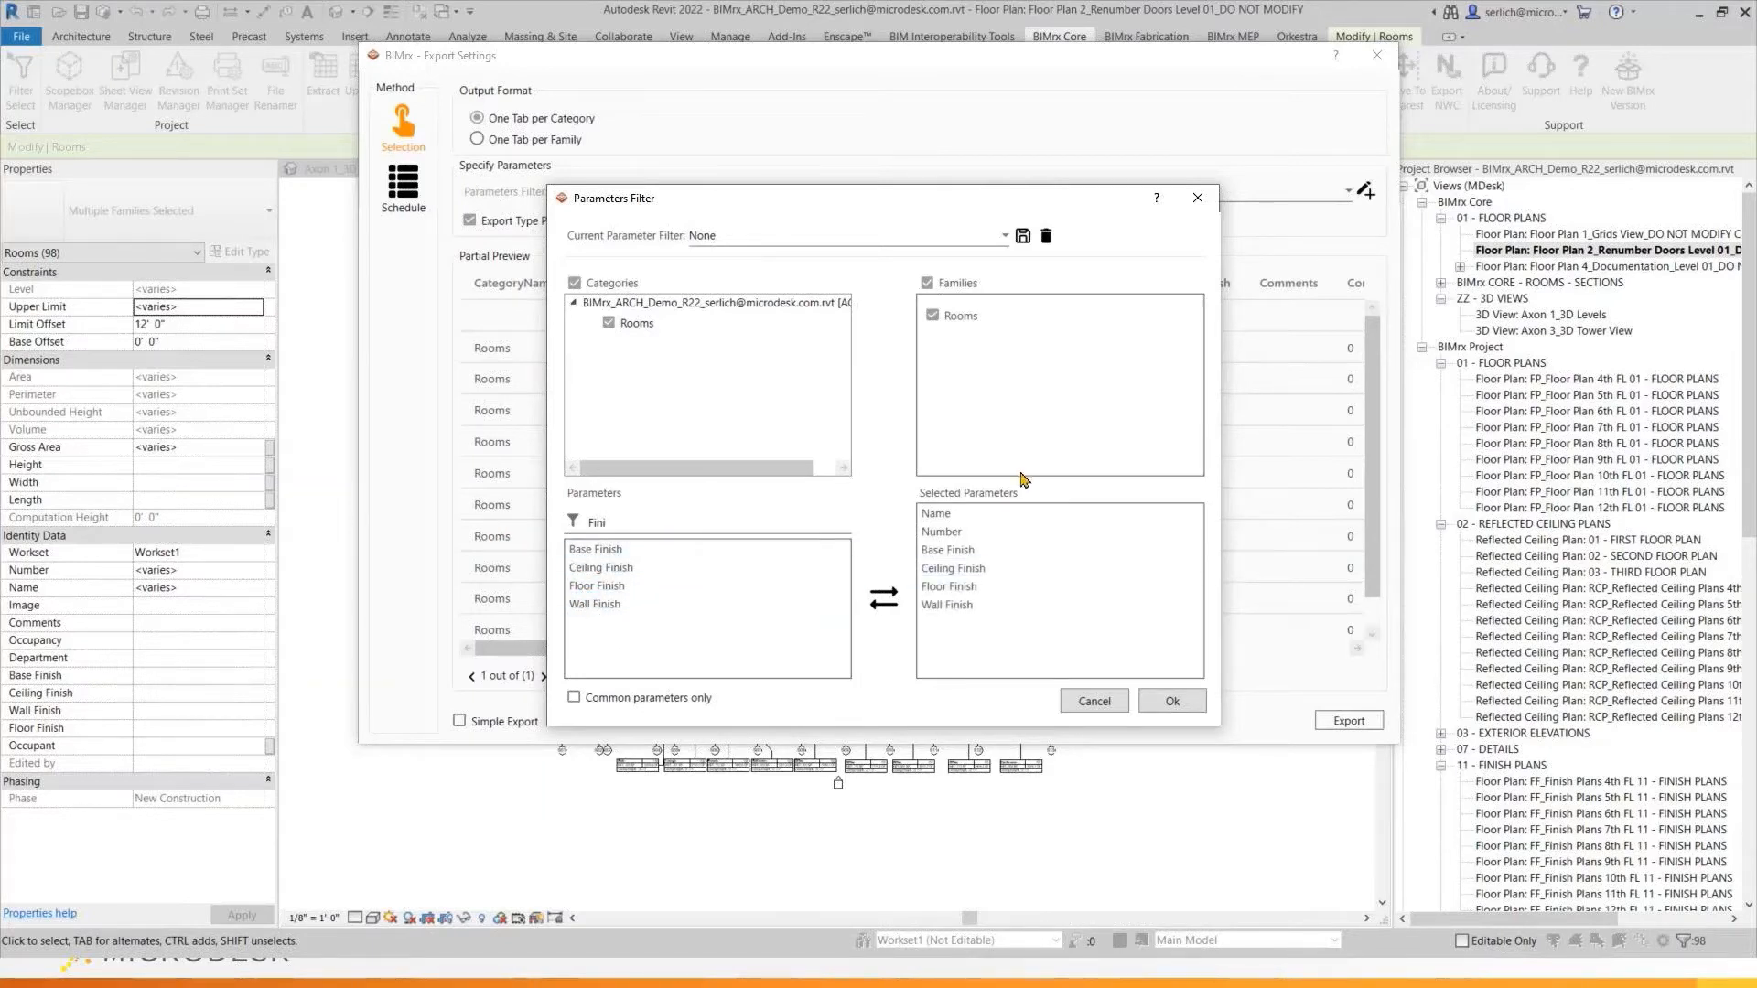
Save the parameters filter as Room Finish, apply it to the export and check the preview's columns
left_click(1023, 237)
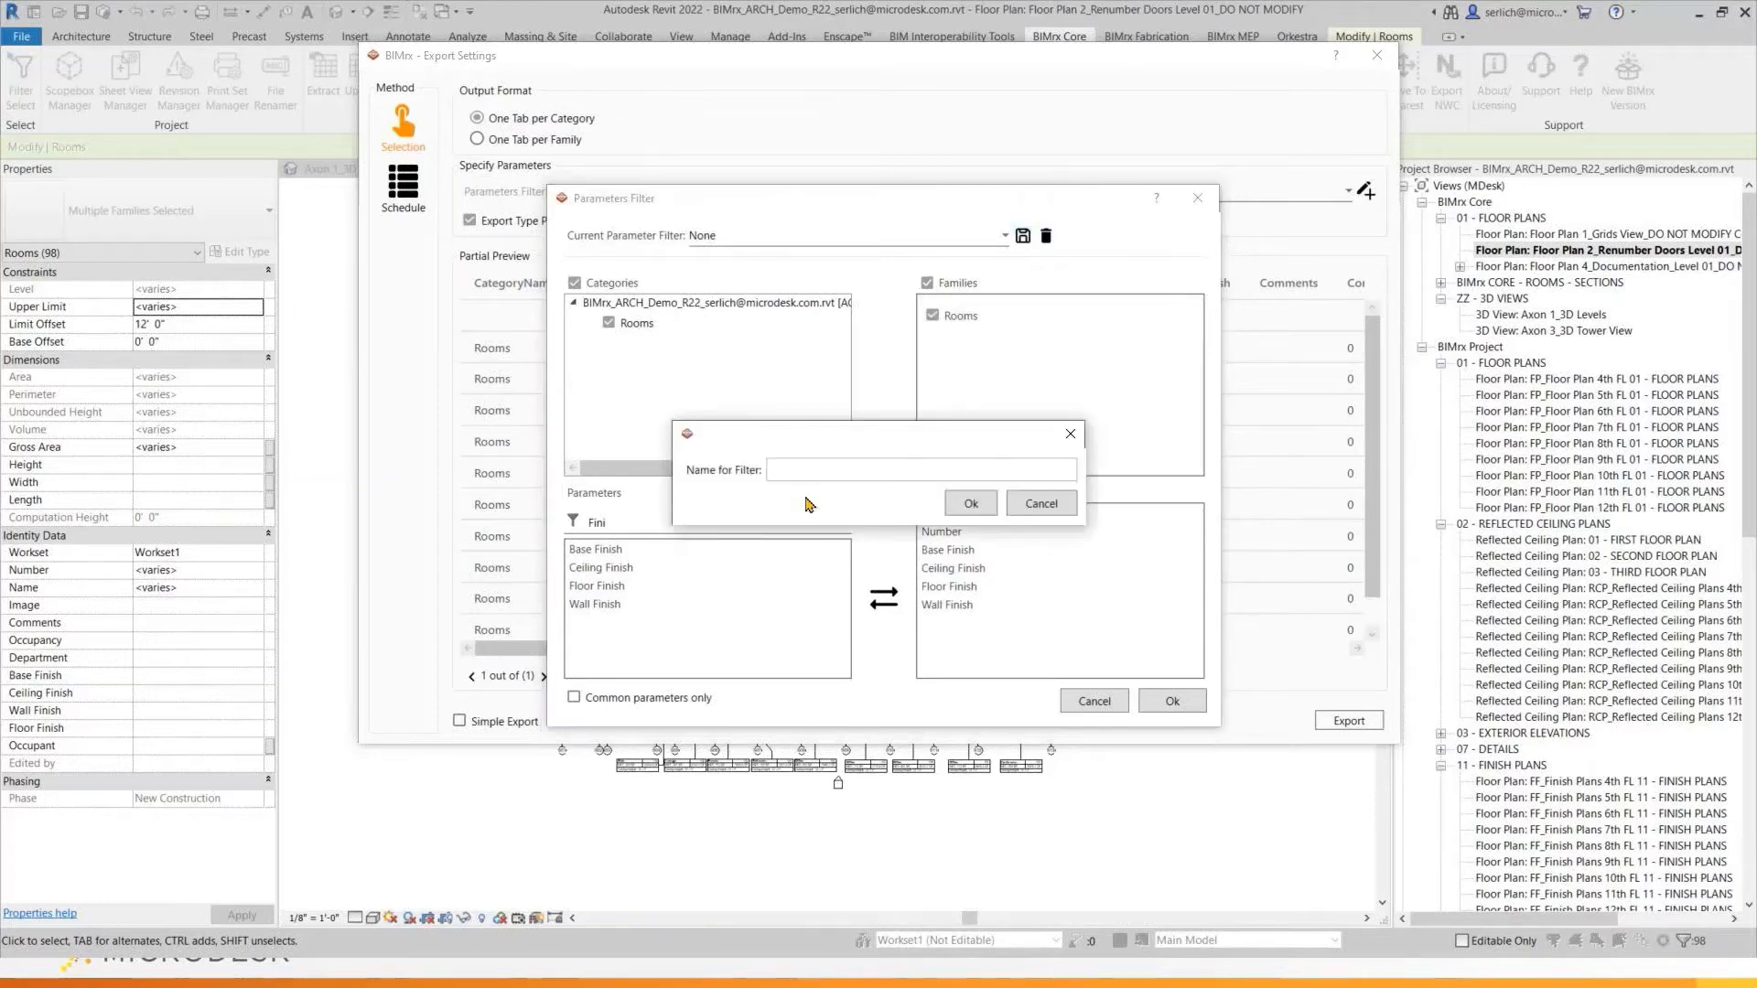
type("Room Finish")
left_click(971, 504)
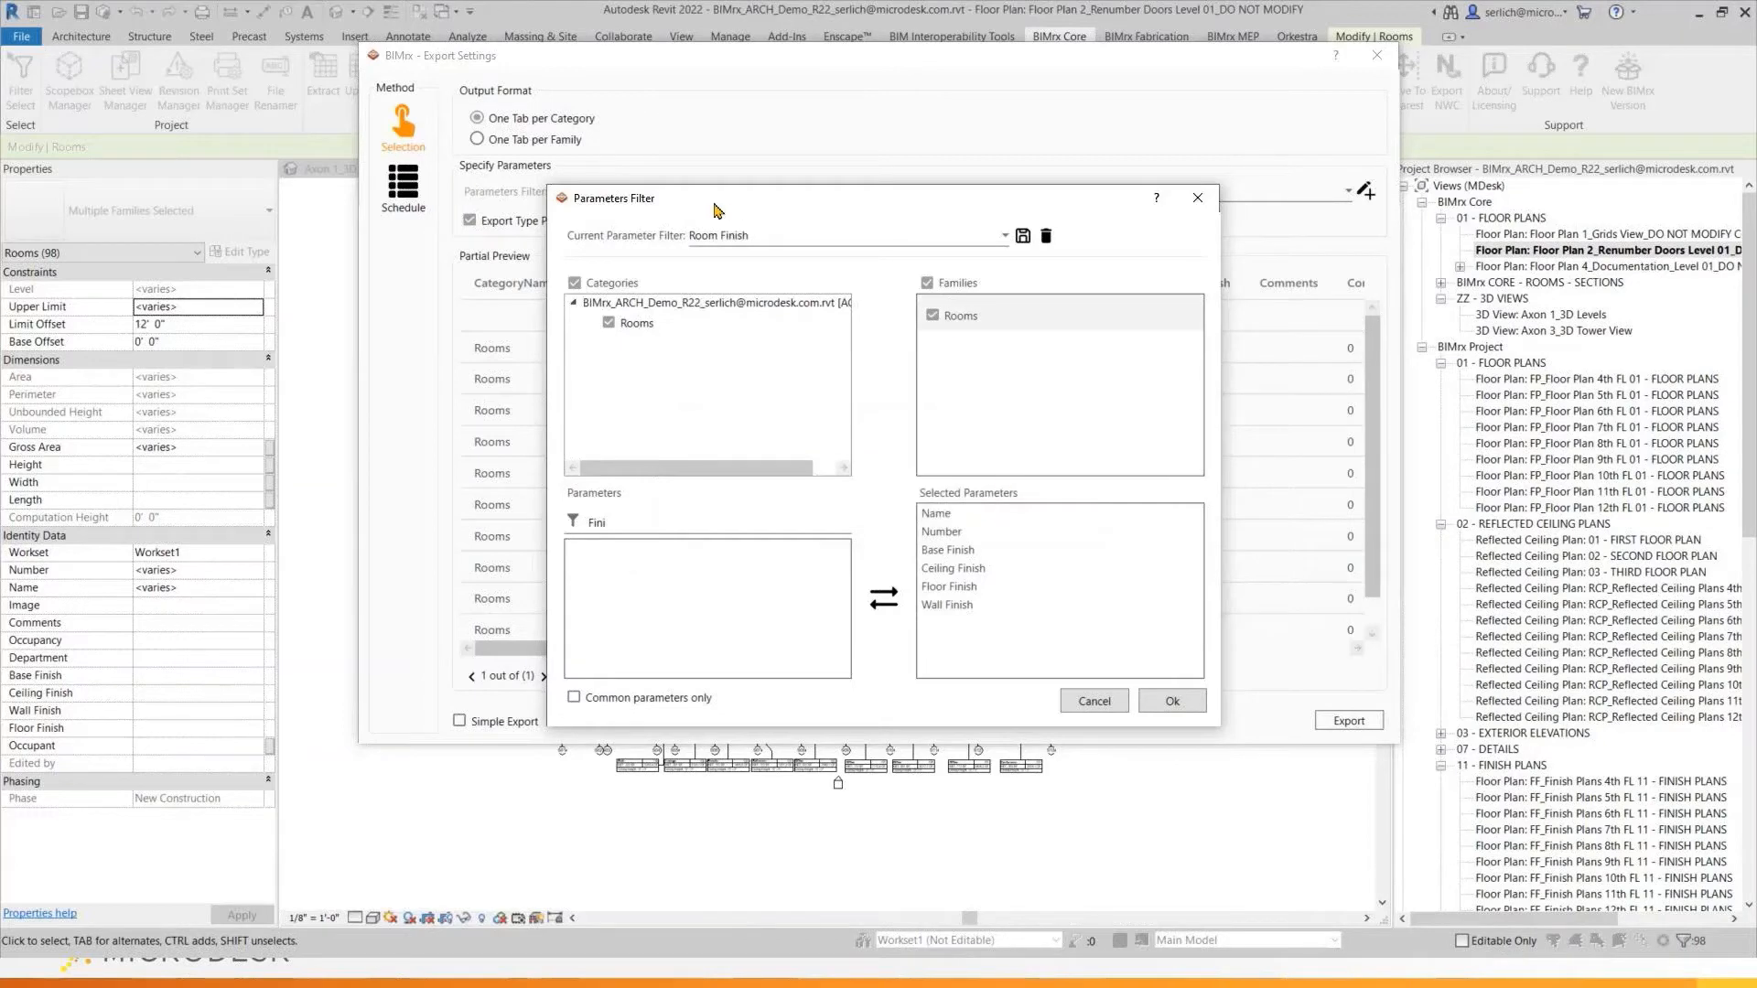
left_click(1174, 701)
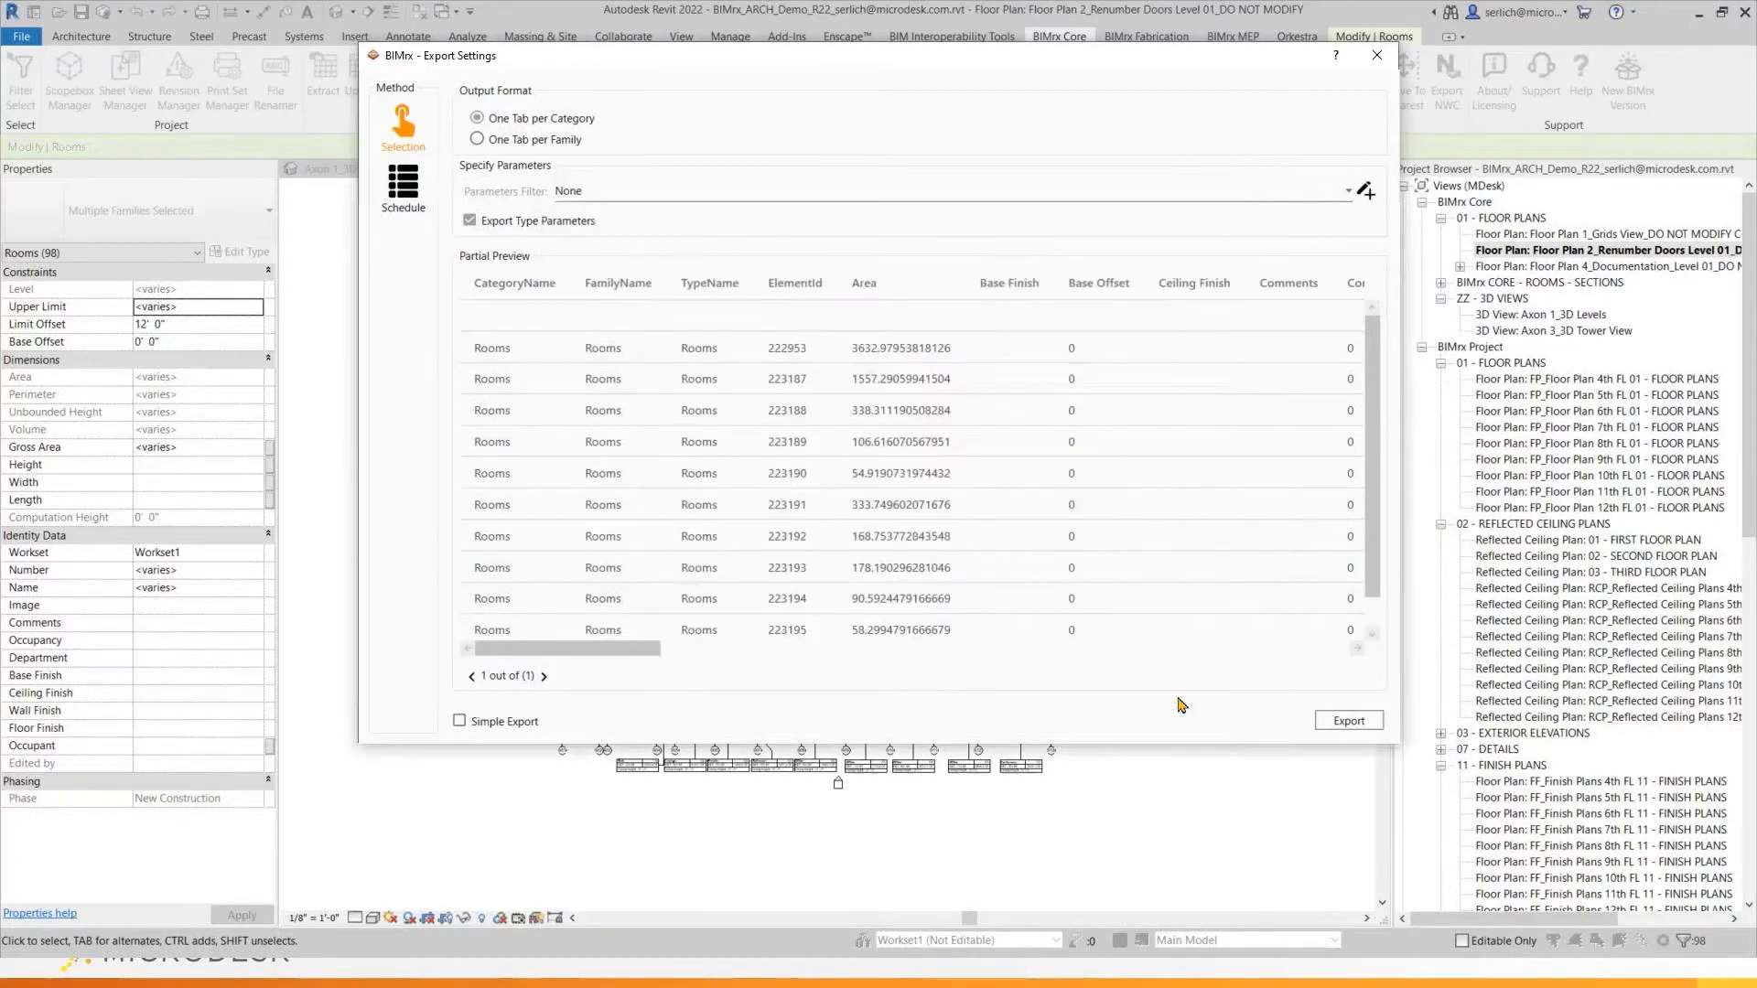
left_click_drag(586, 648, 921, 665)
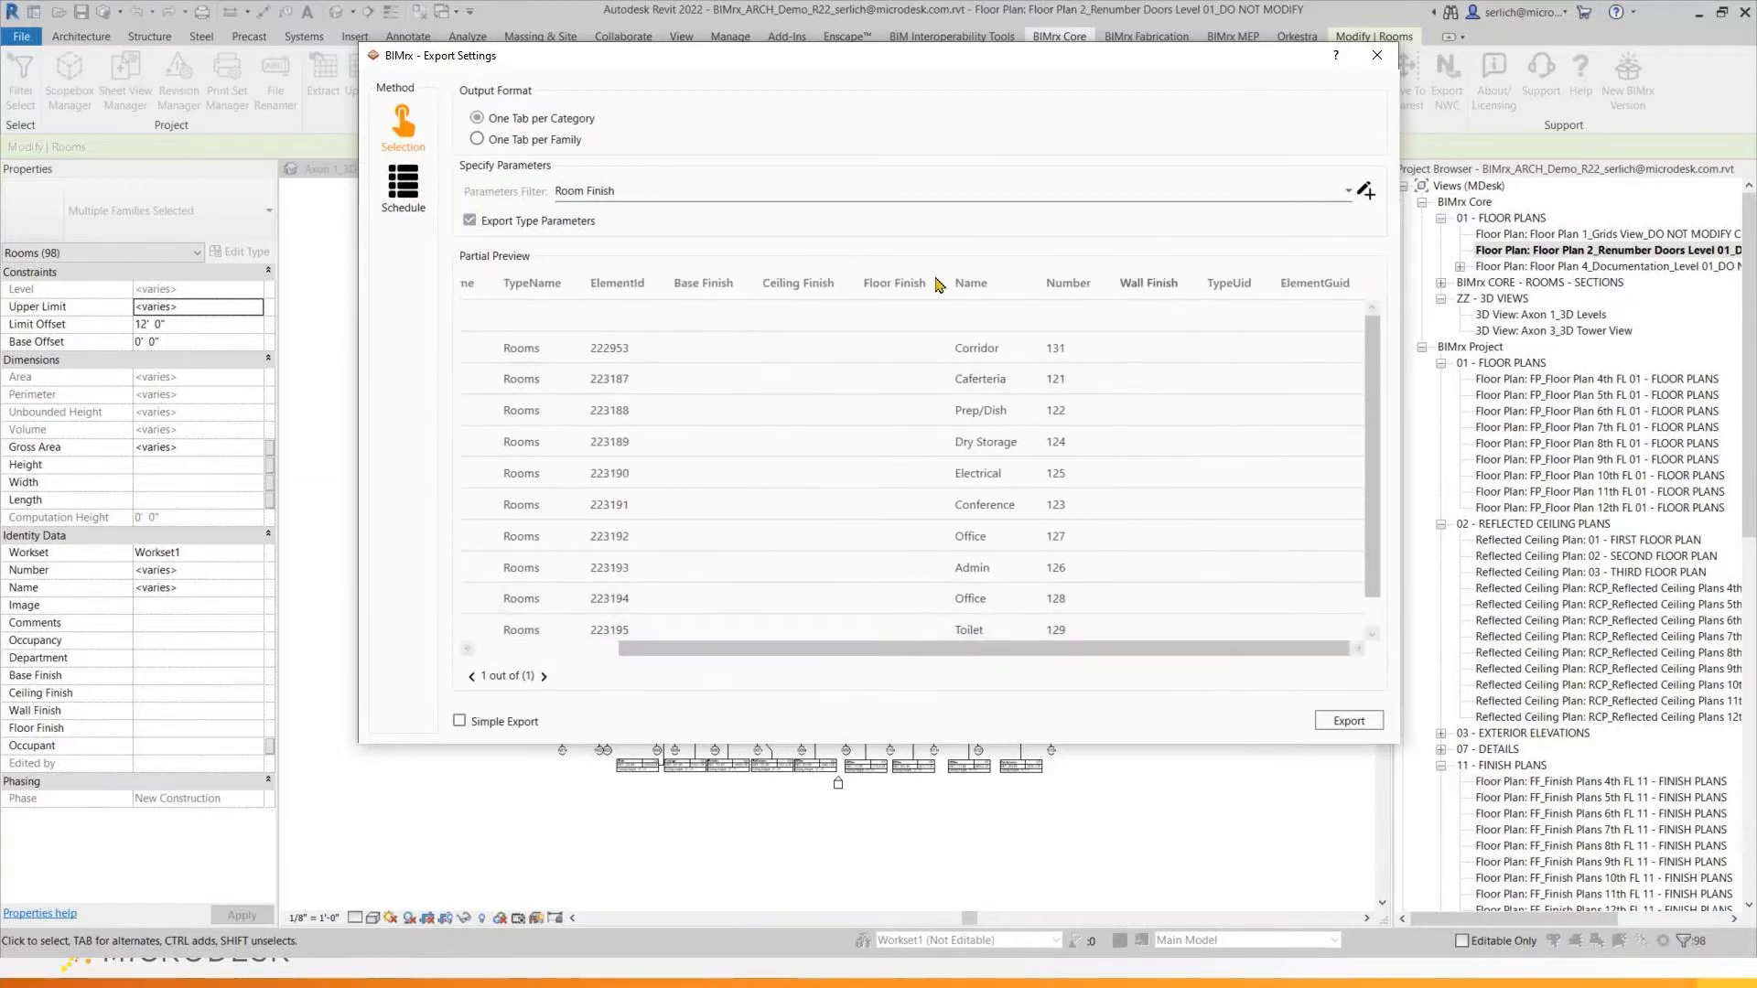
left_click_drag(875, 648, 1085, 619)
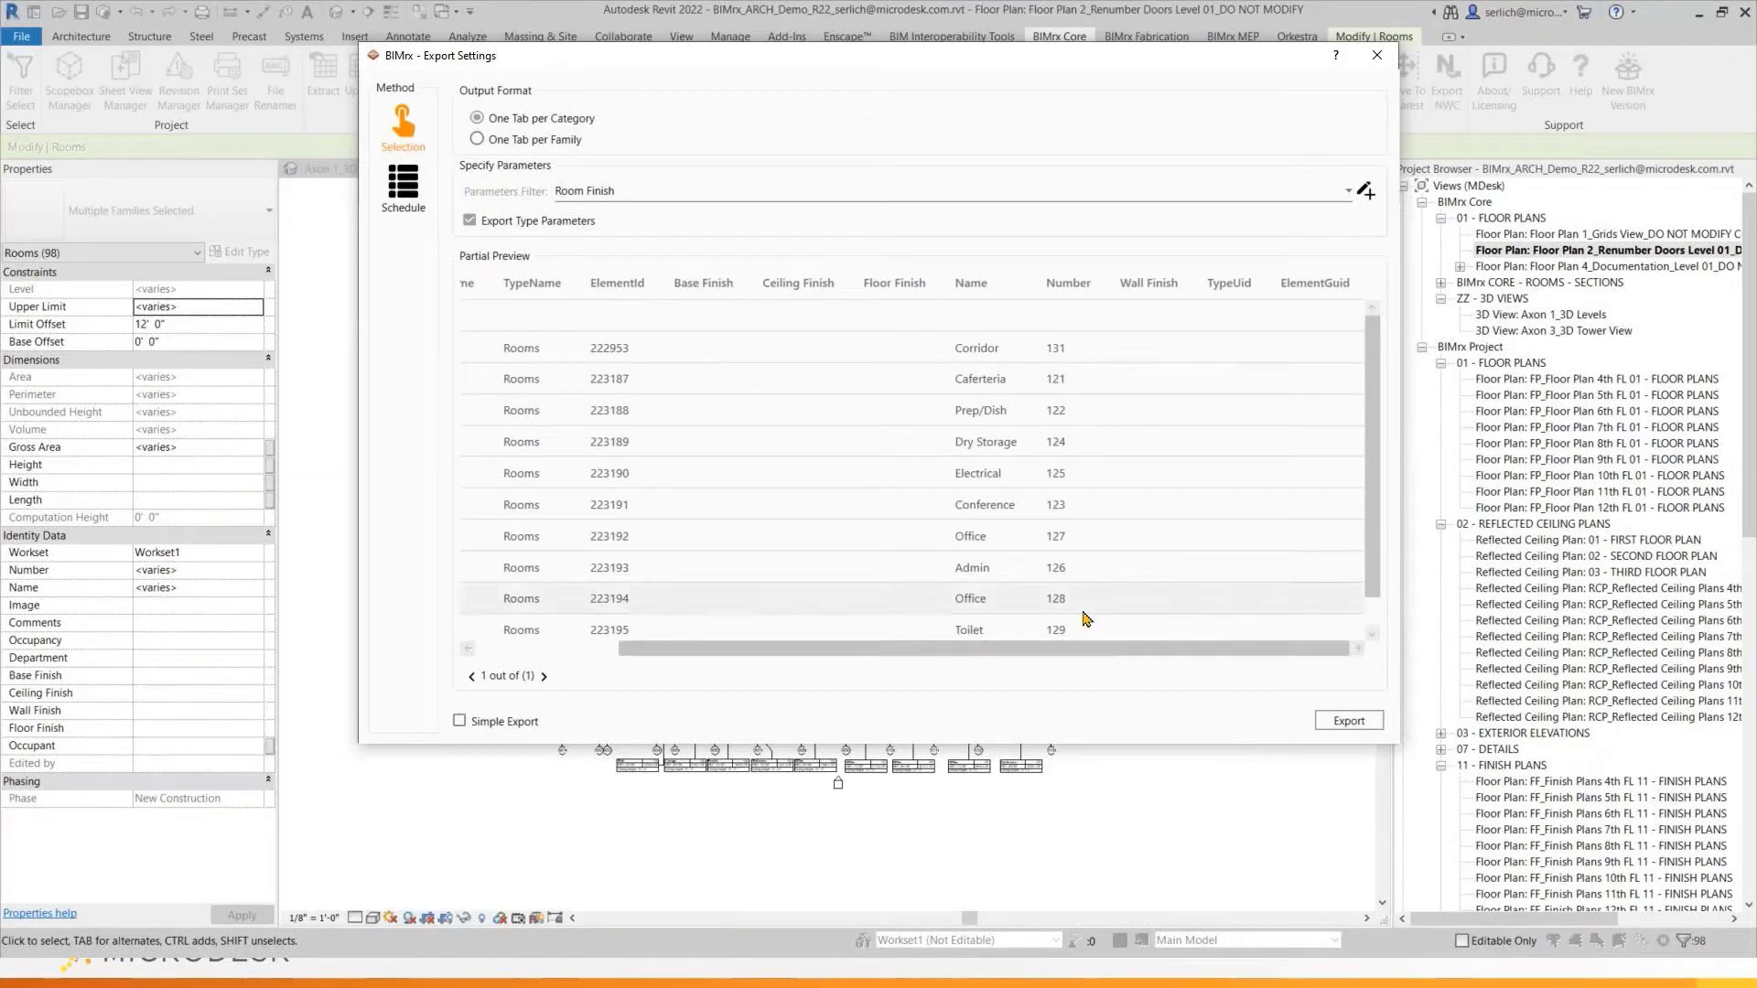
Export the rooms as a Simple Export to Room Finish.xlsm in the Excel Export folder, replacing the existing file
left_click(524, 725)
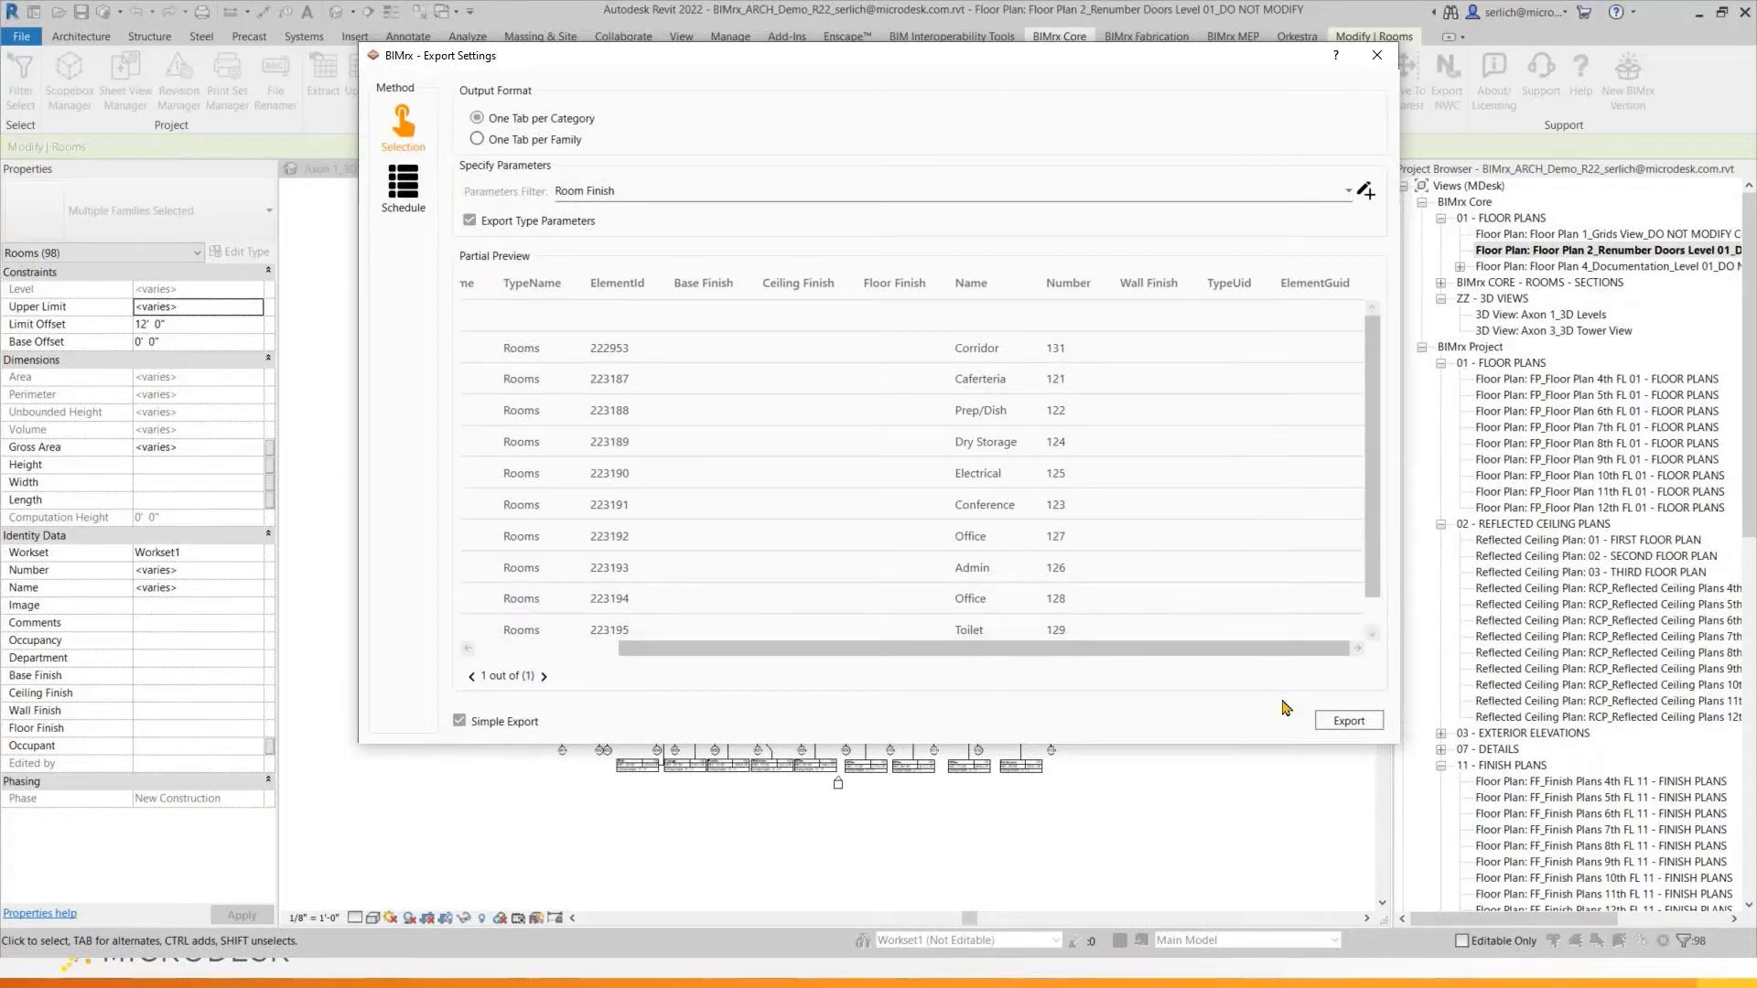
left_click(1349, 721)
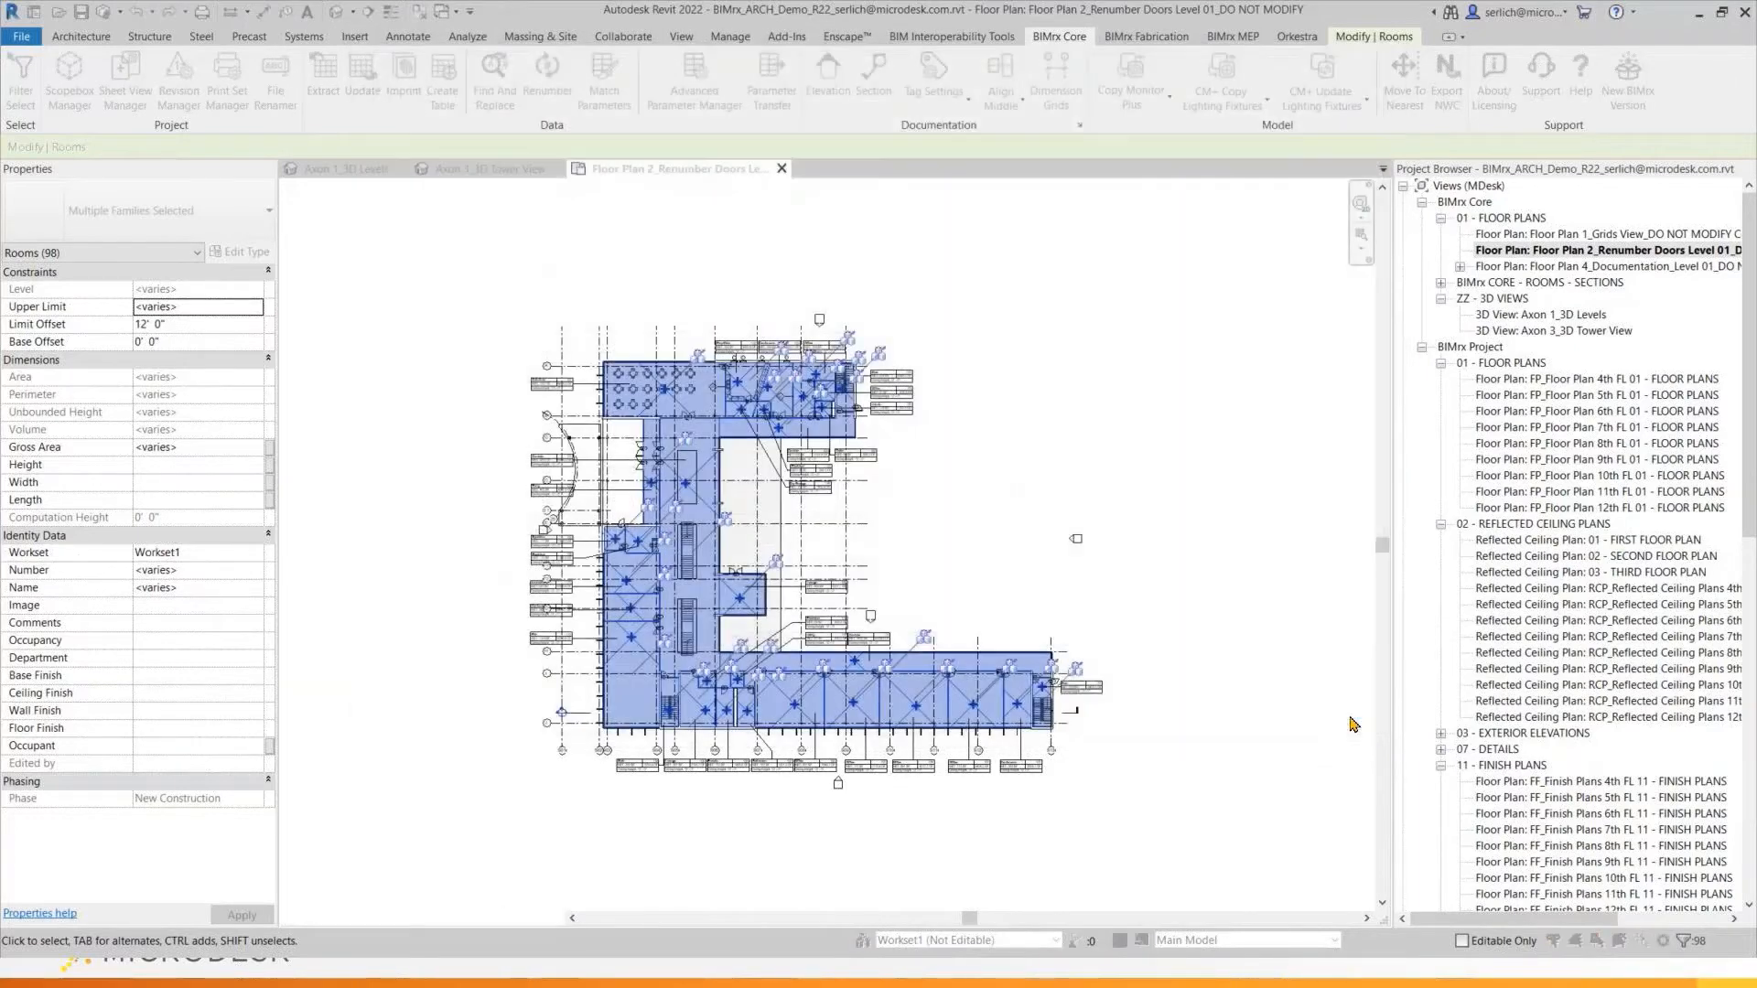
left_click(715, 250)
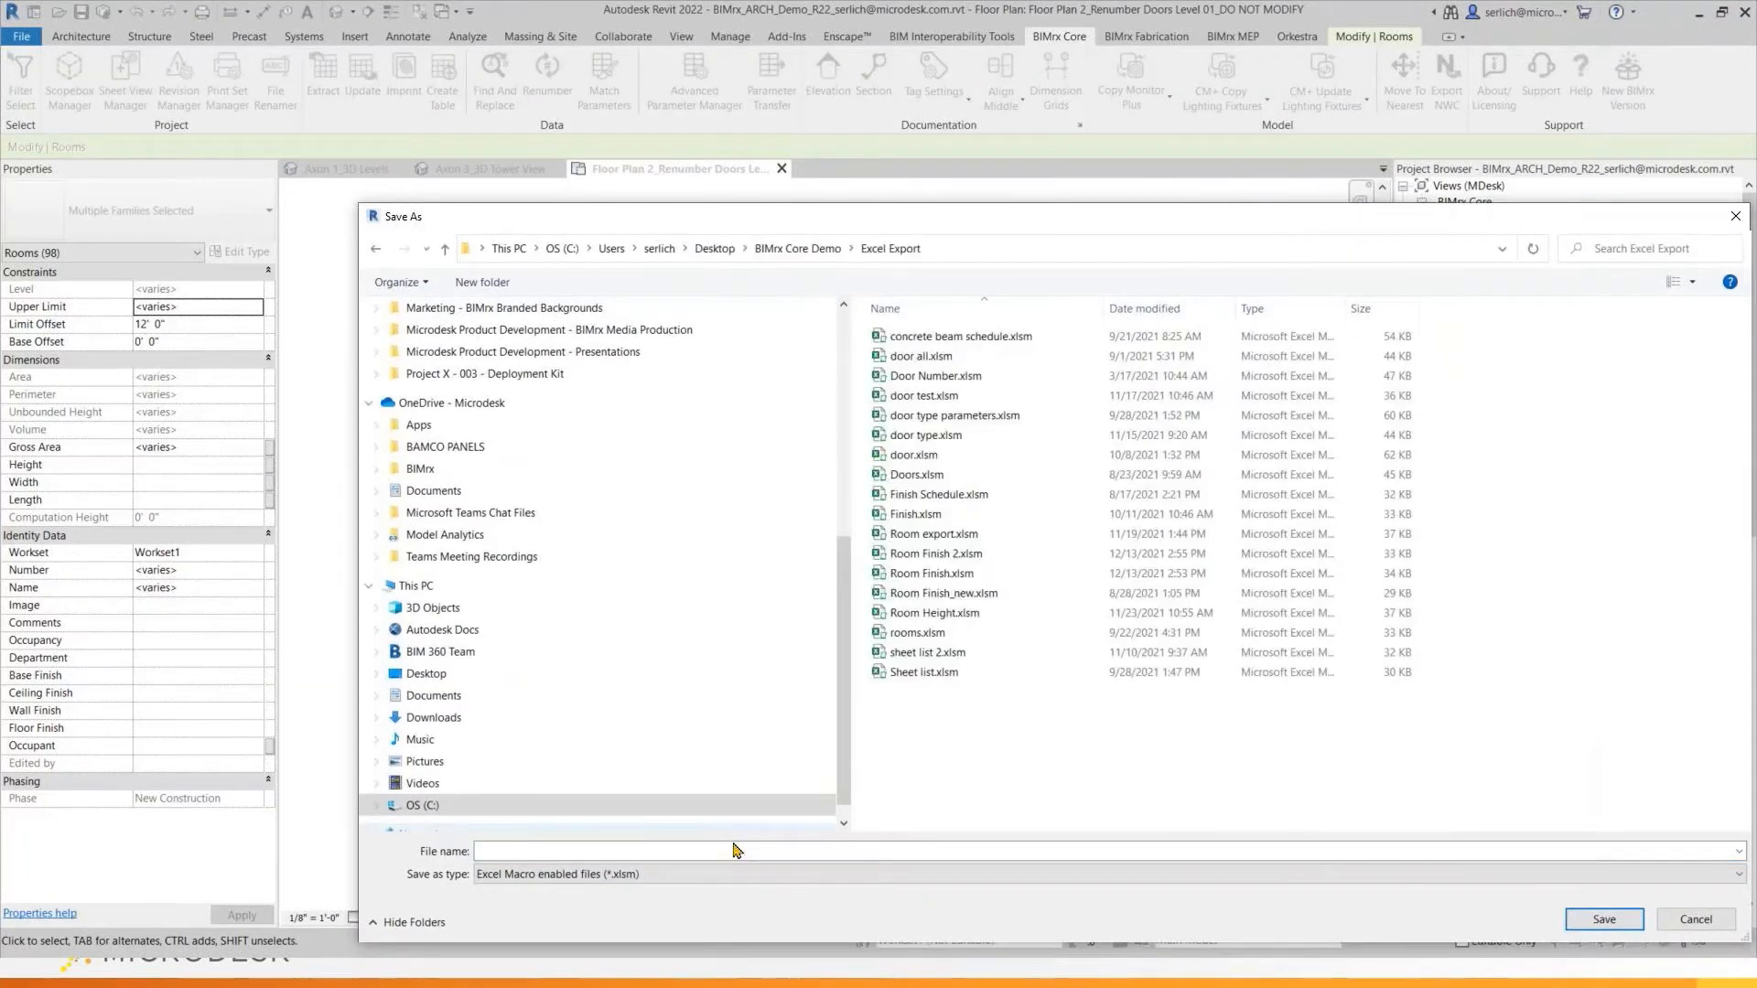
left_click(733, 850)
type("Room ")
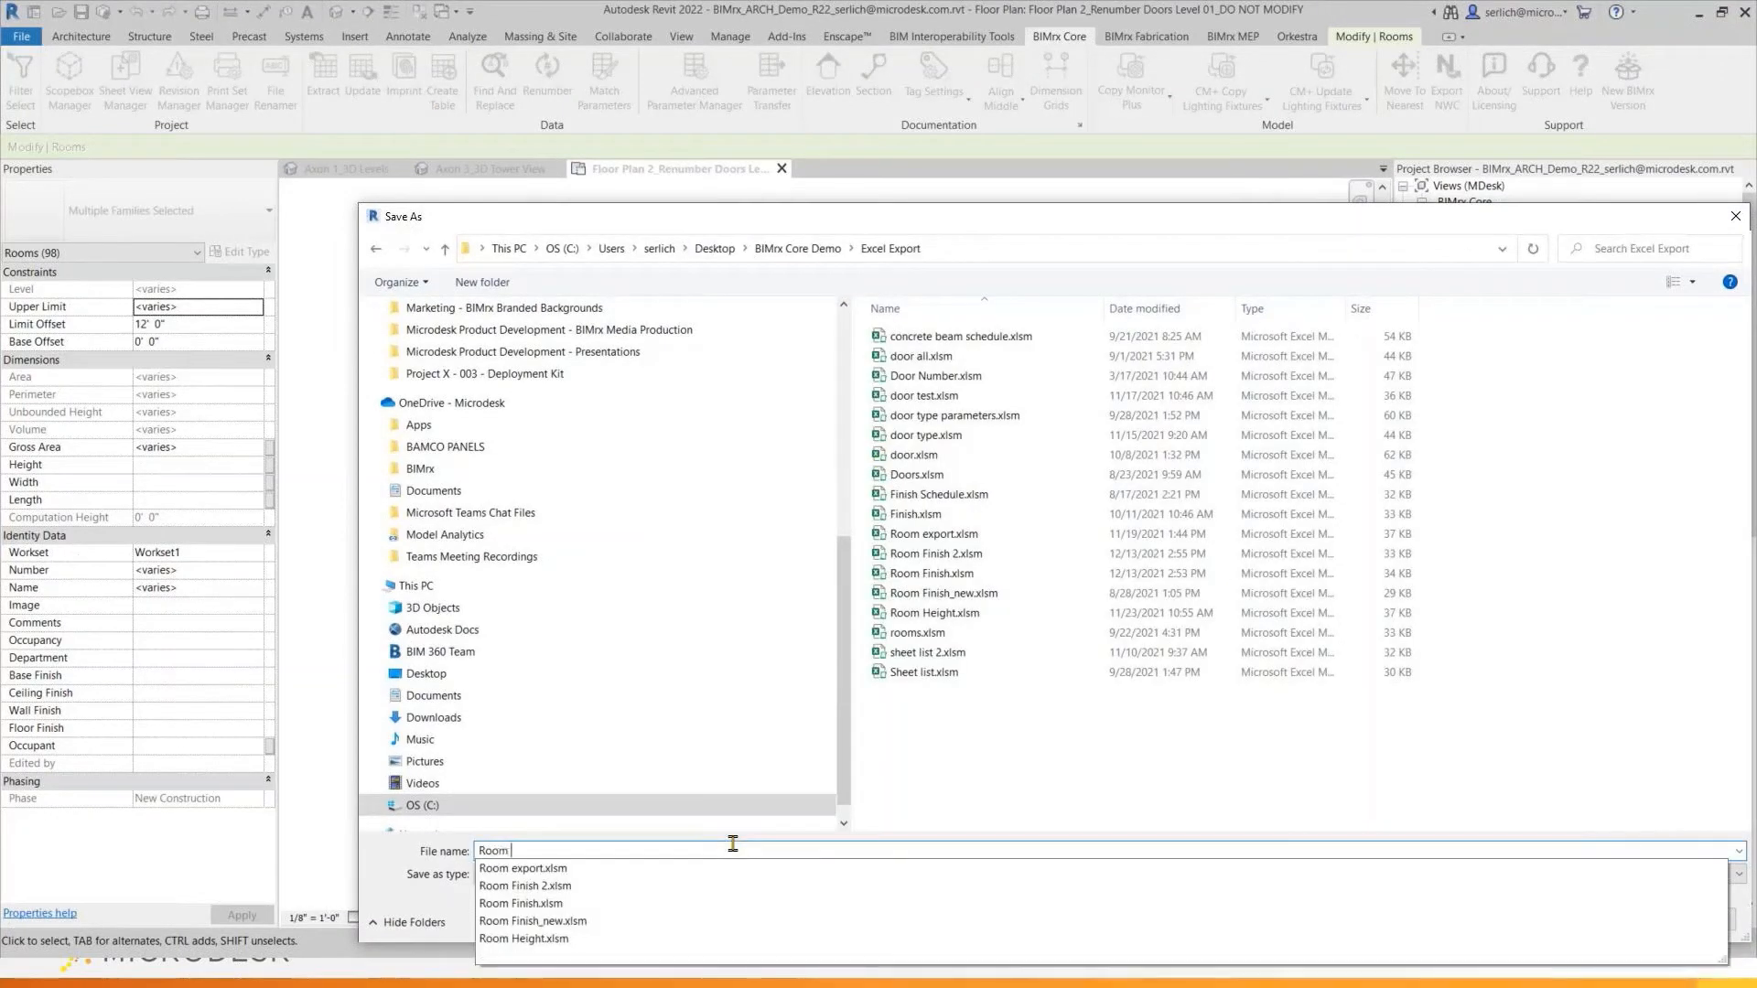
type("Finish")
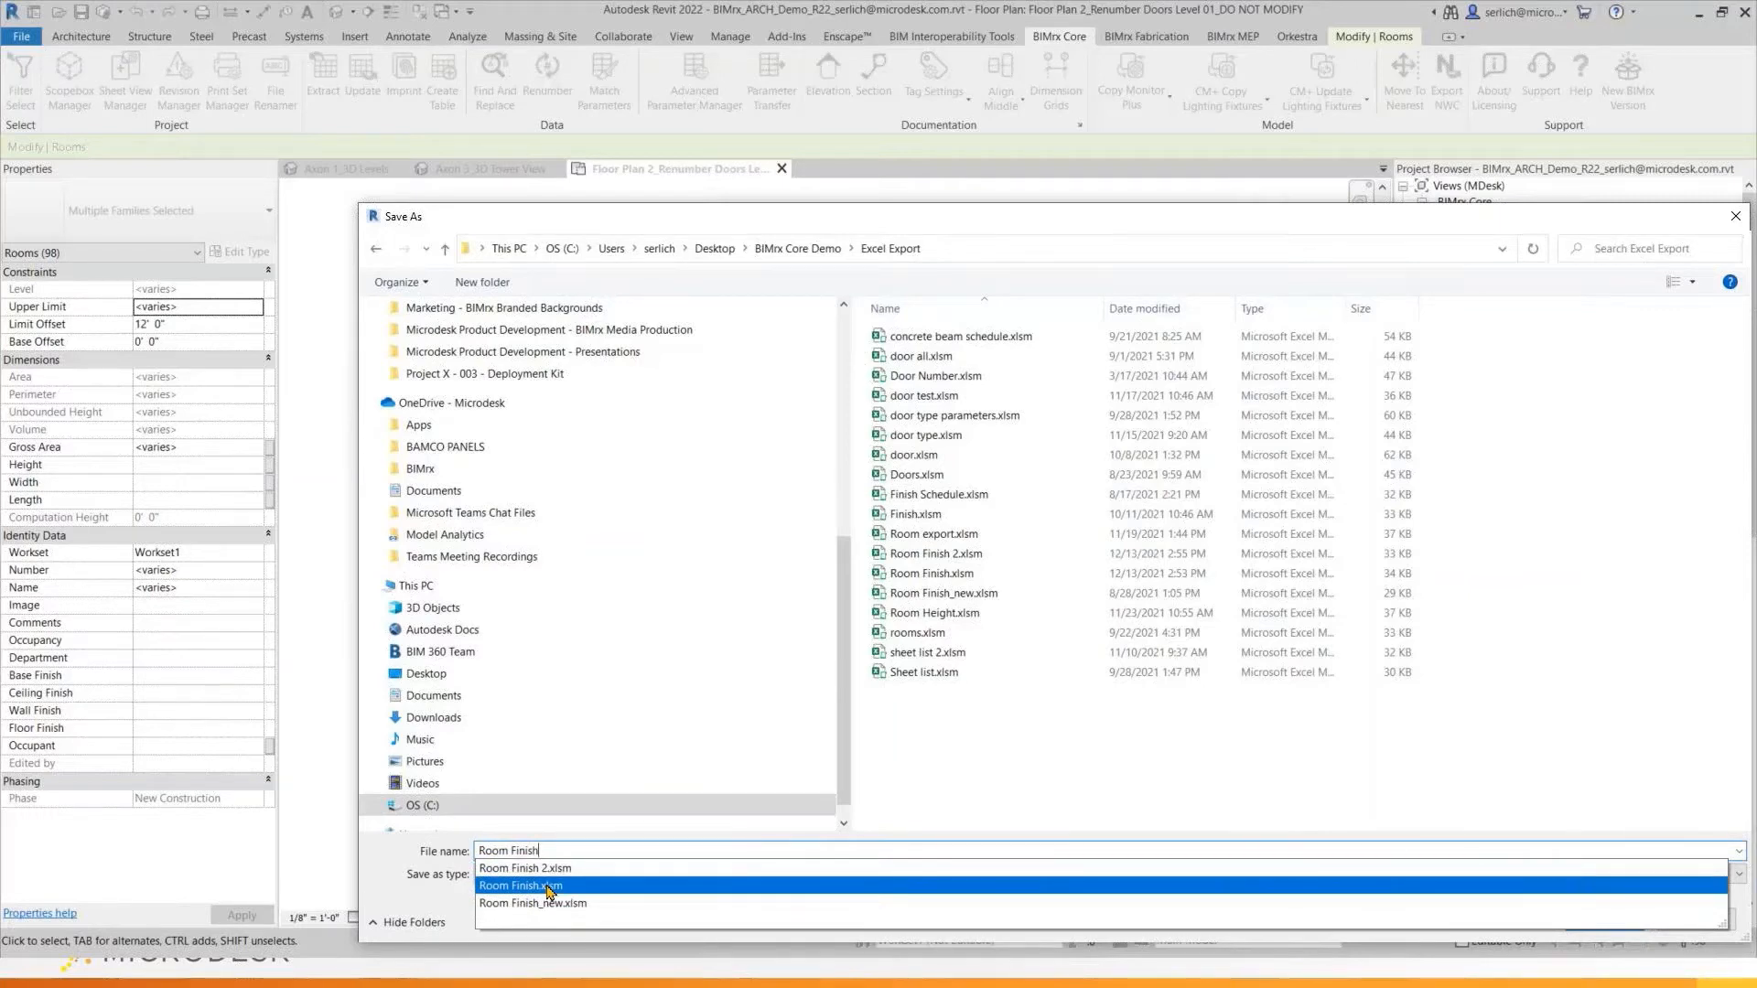
left_click(548, 886)
left_click(1604, 919)
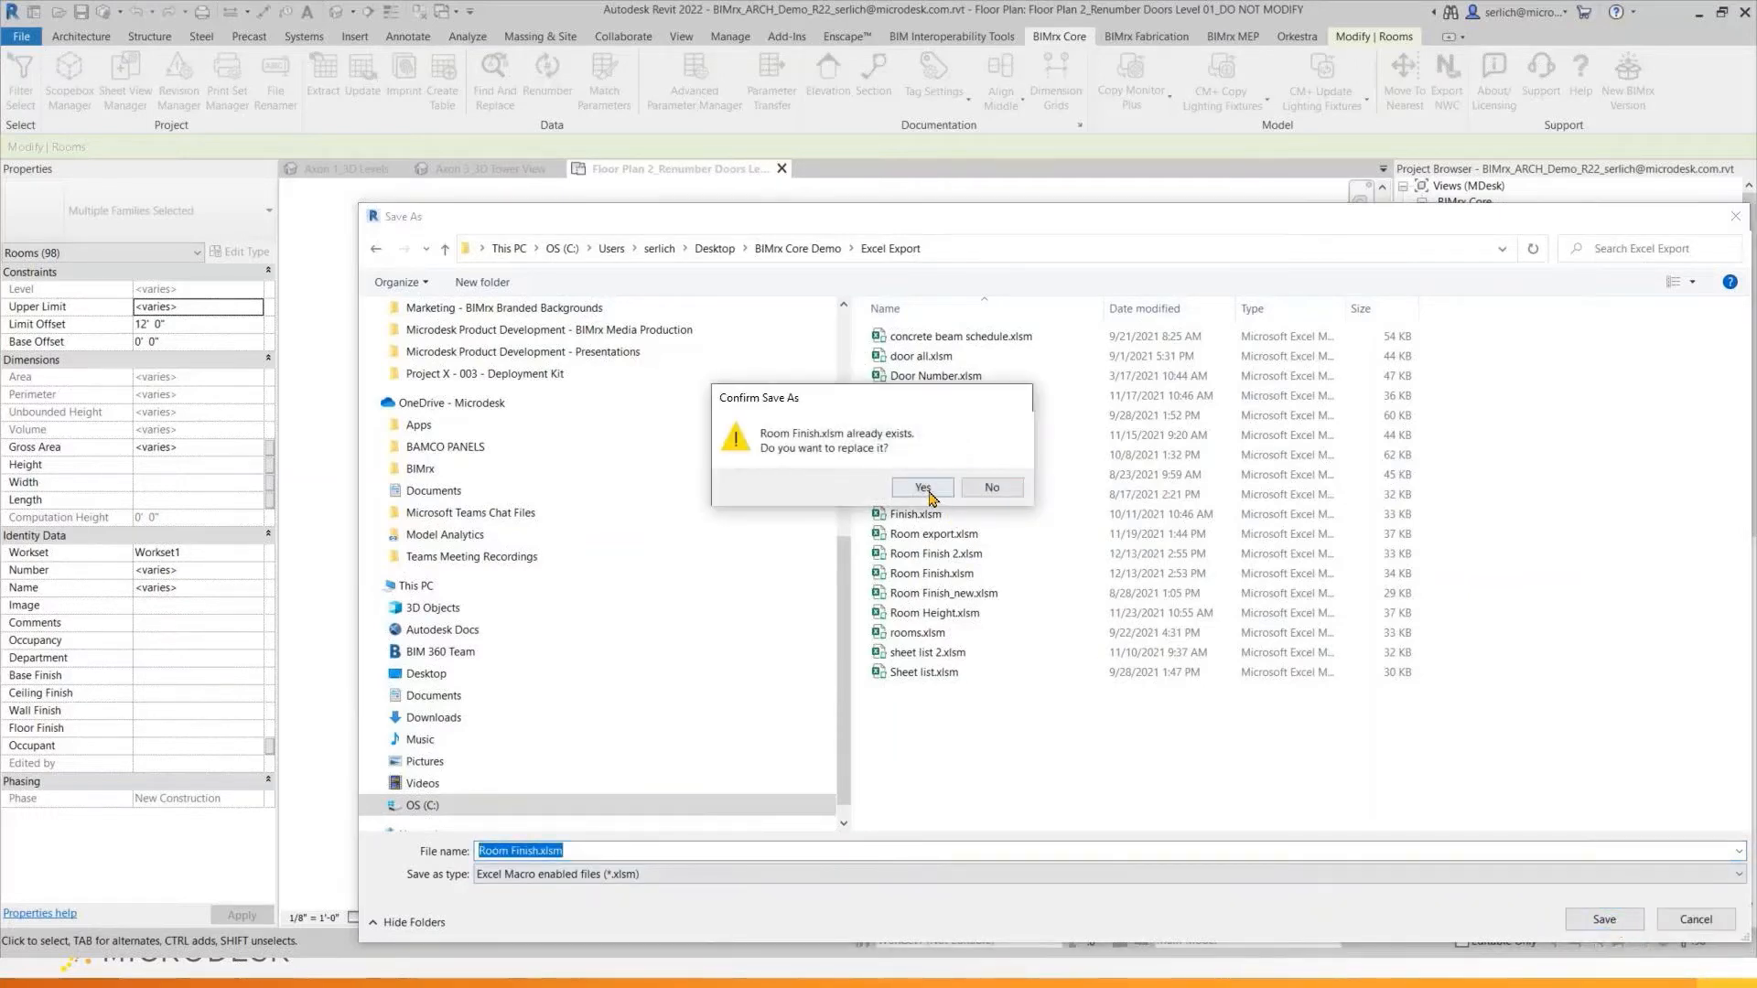
left_click(927, 493)
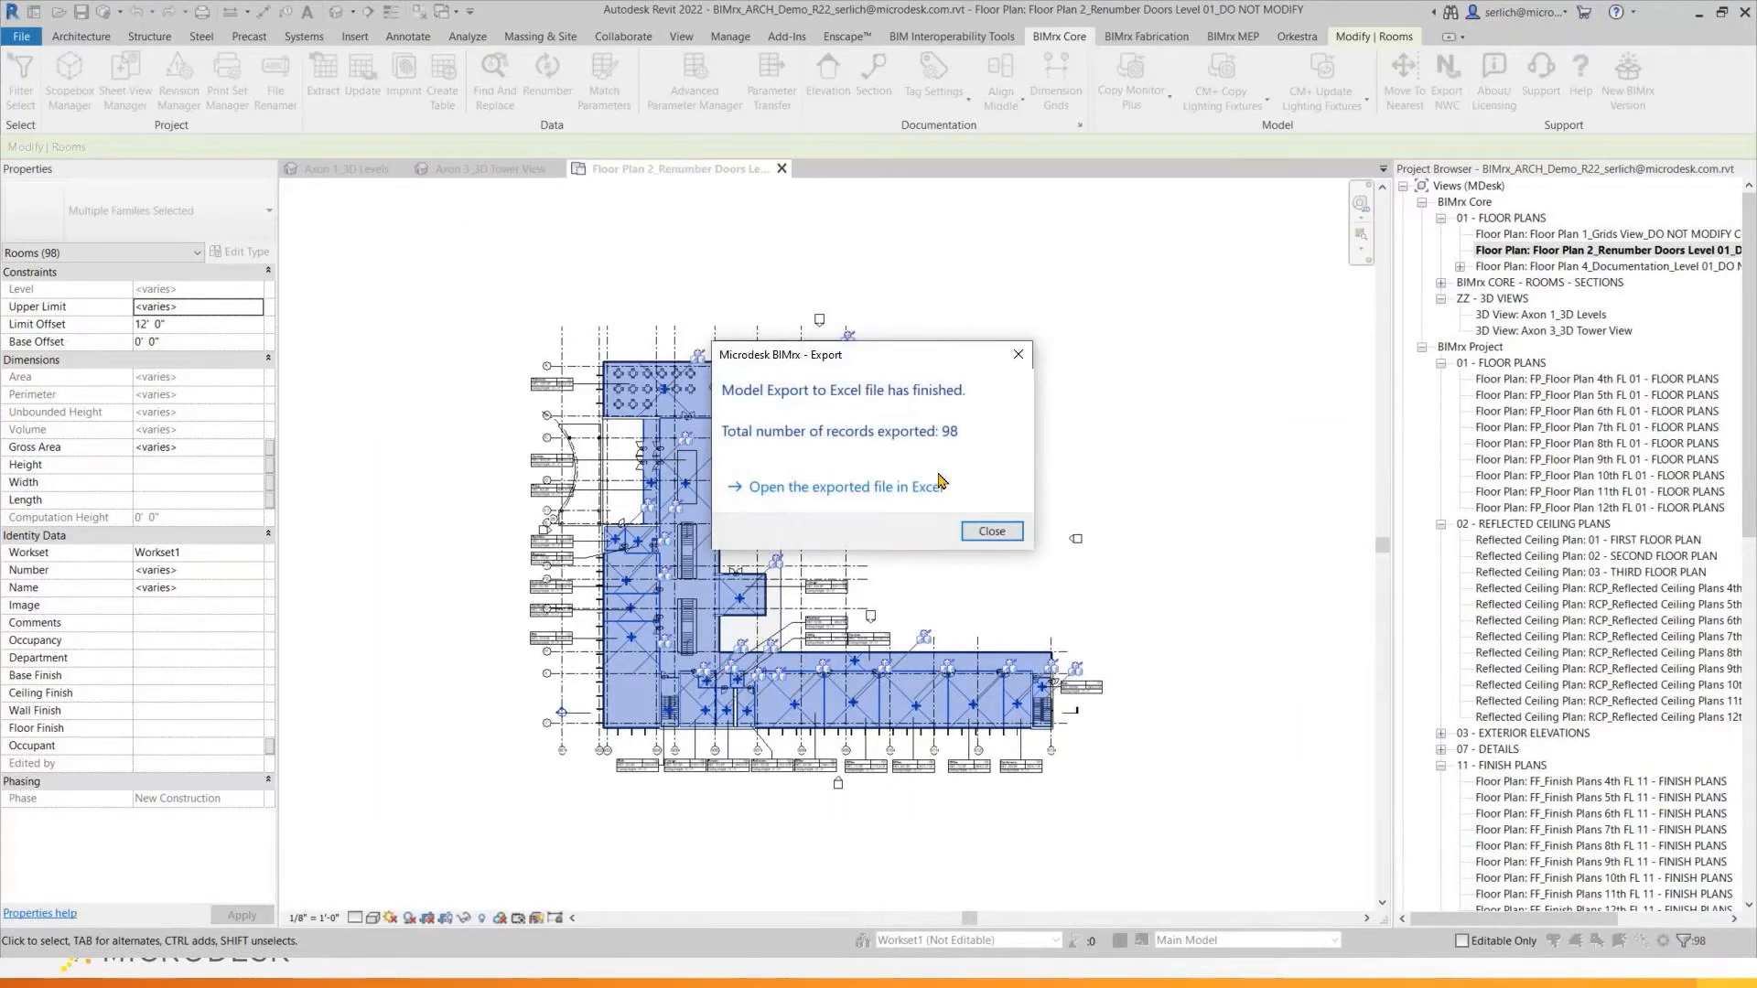
Open the exported file in Excel and enter Finish as base, ceiling, floor and wall finish for Corridor 131 on the Rooms sheet
left_click(920, 489)
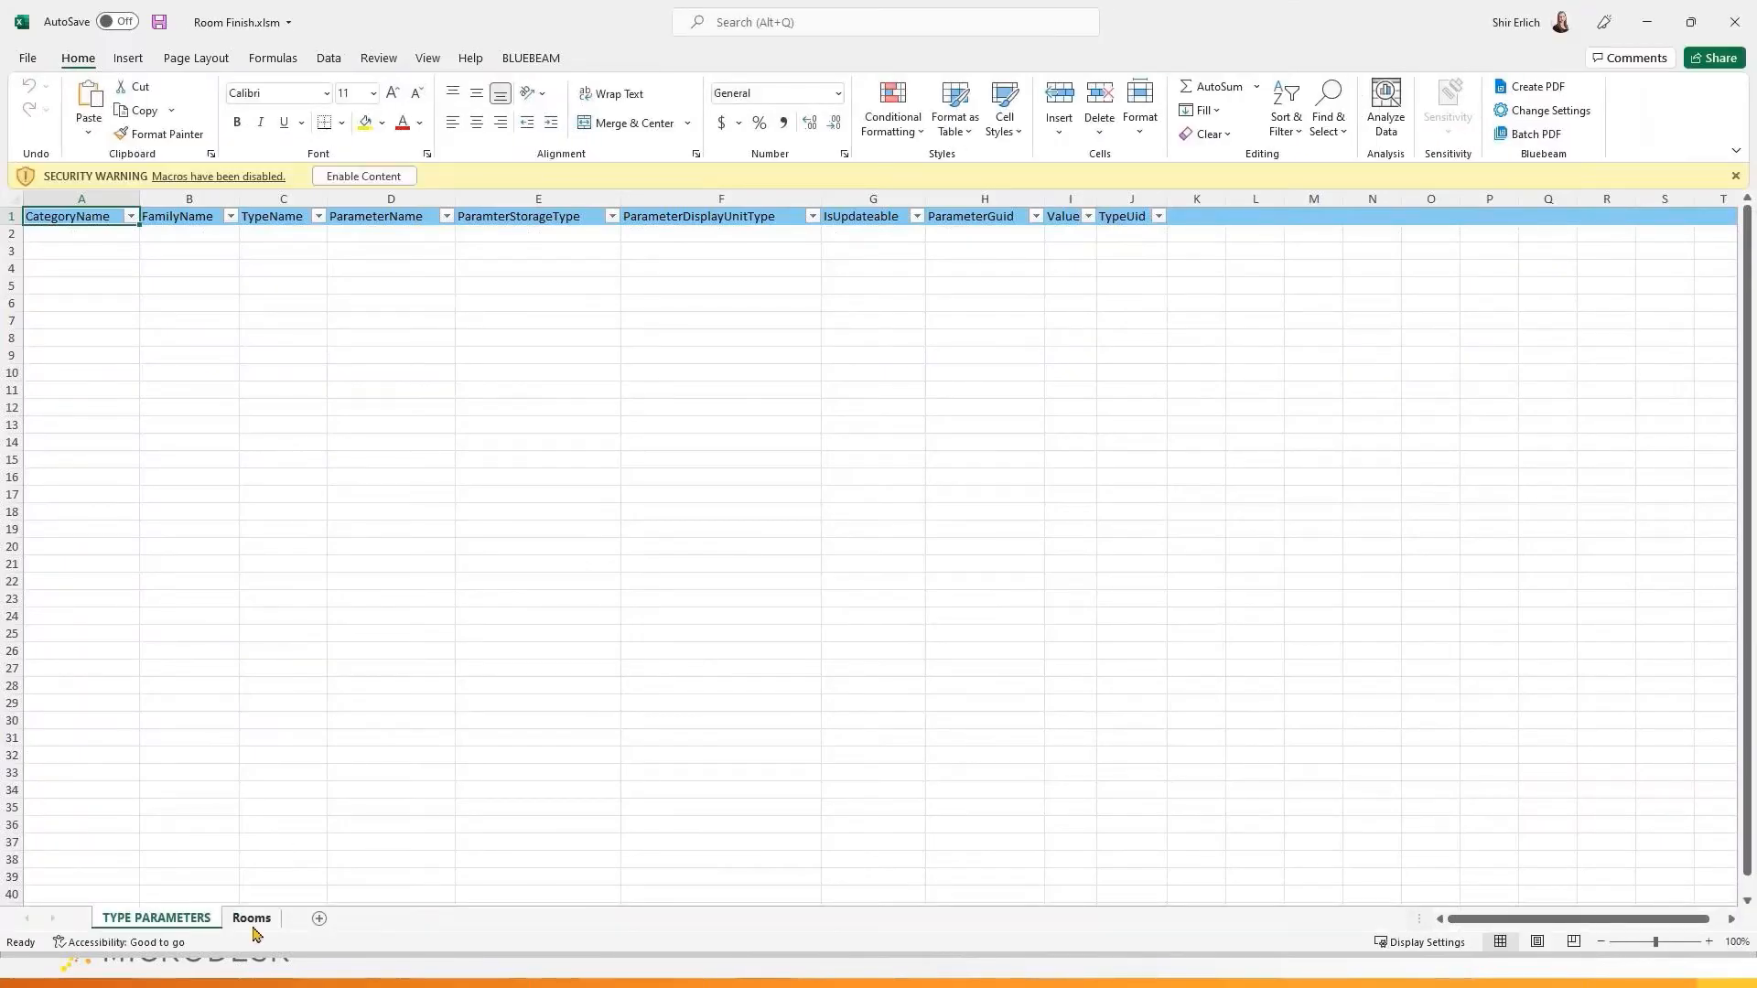
left_click(253, 918)
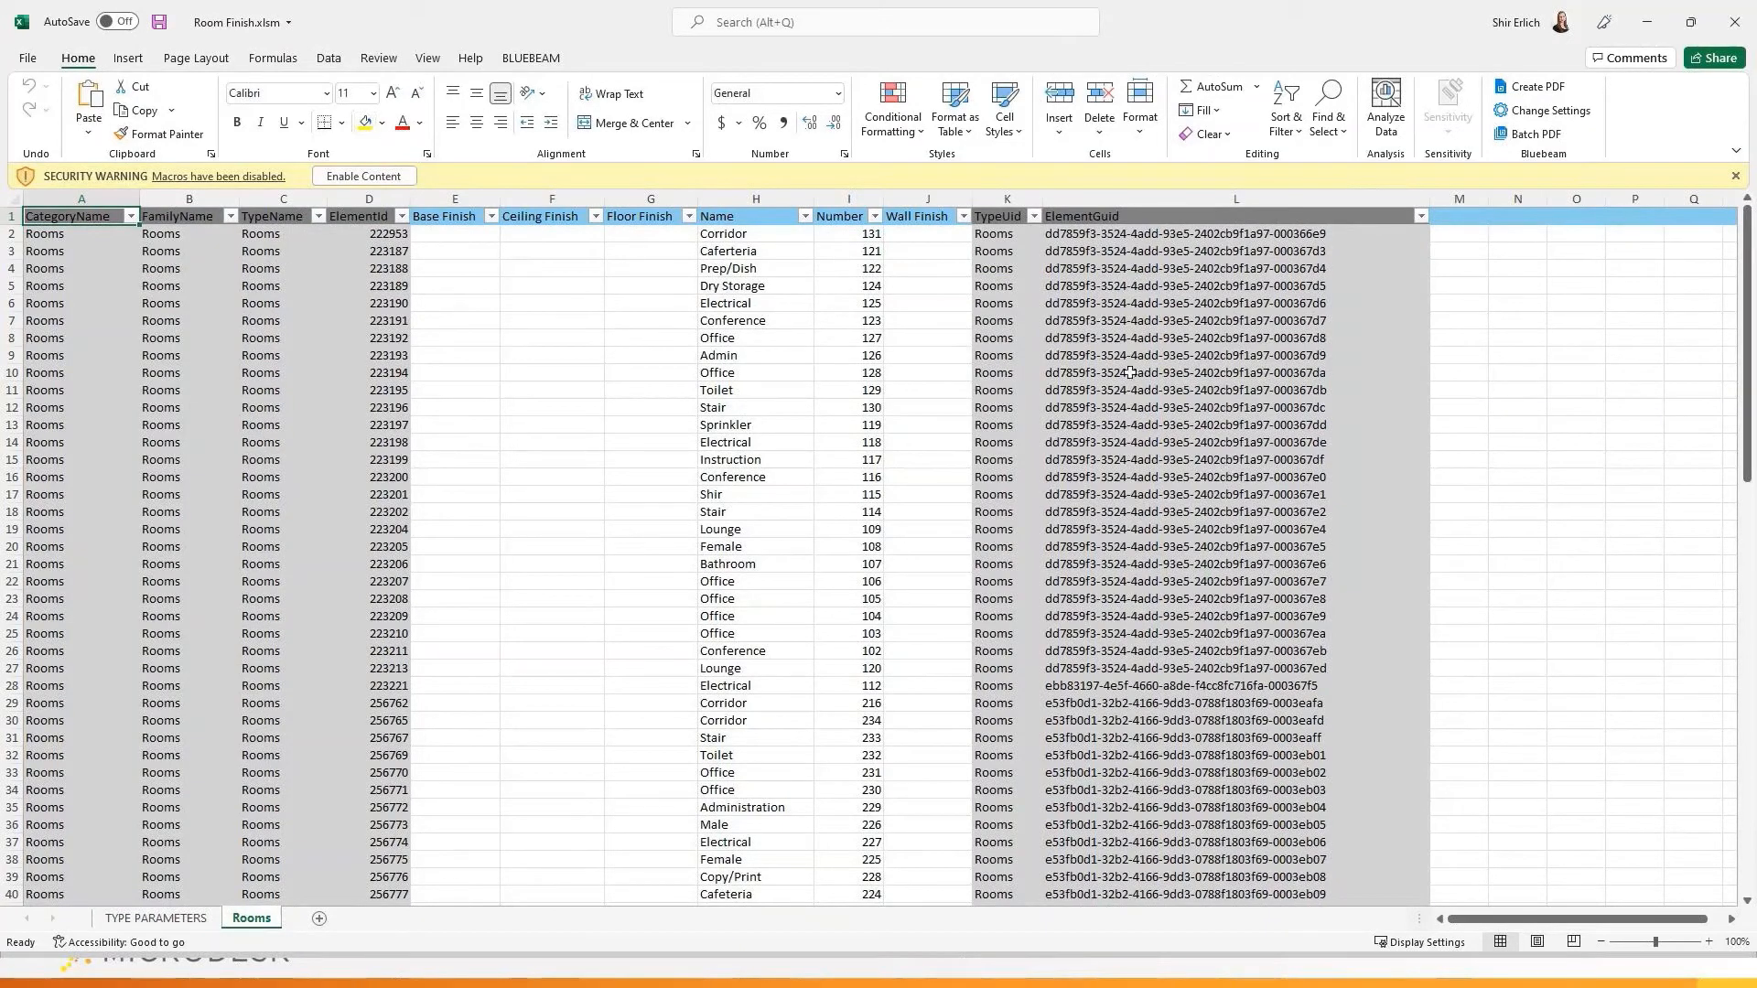
left_click(448, 236)
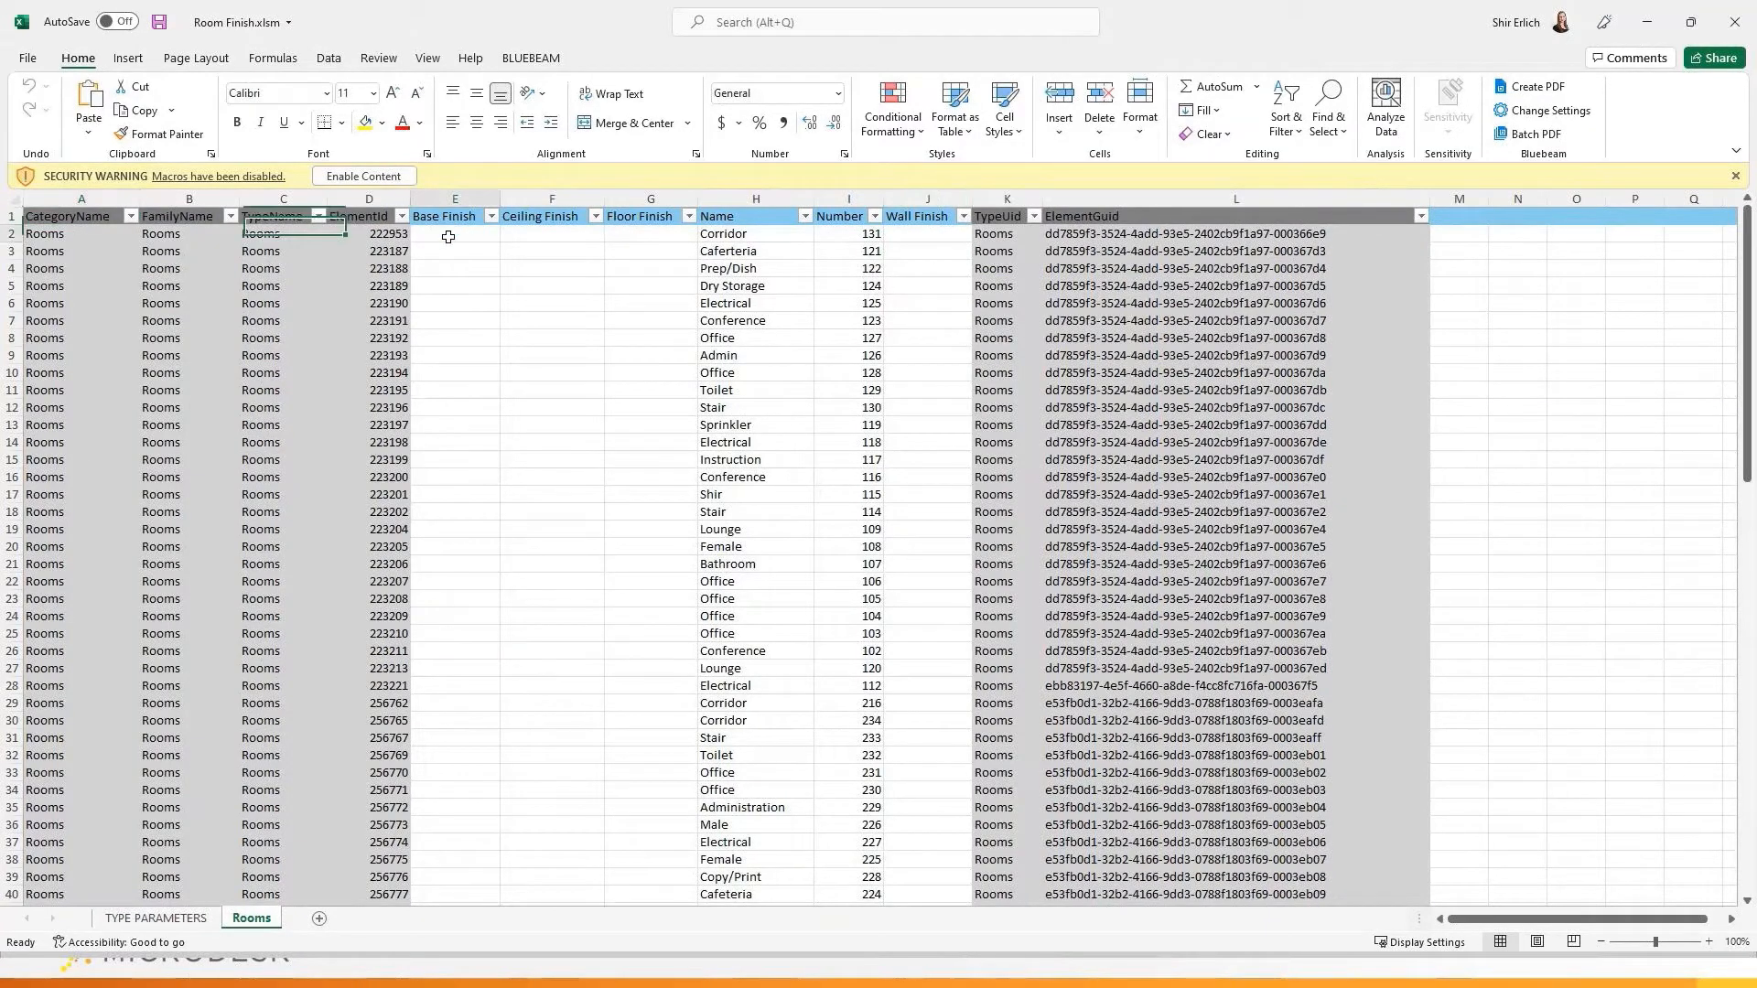
type("Finish")
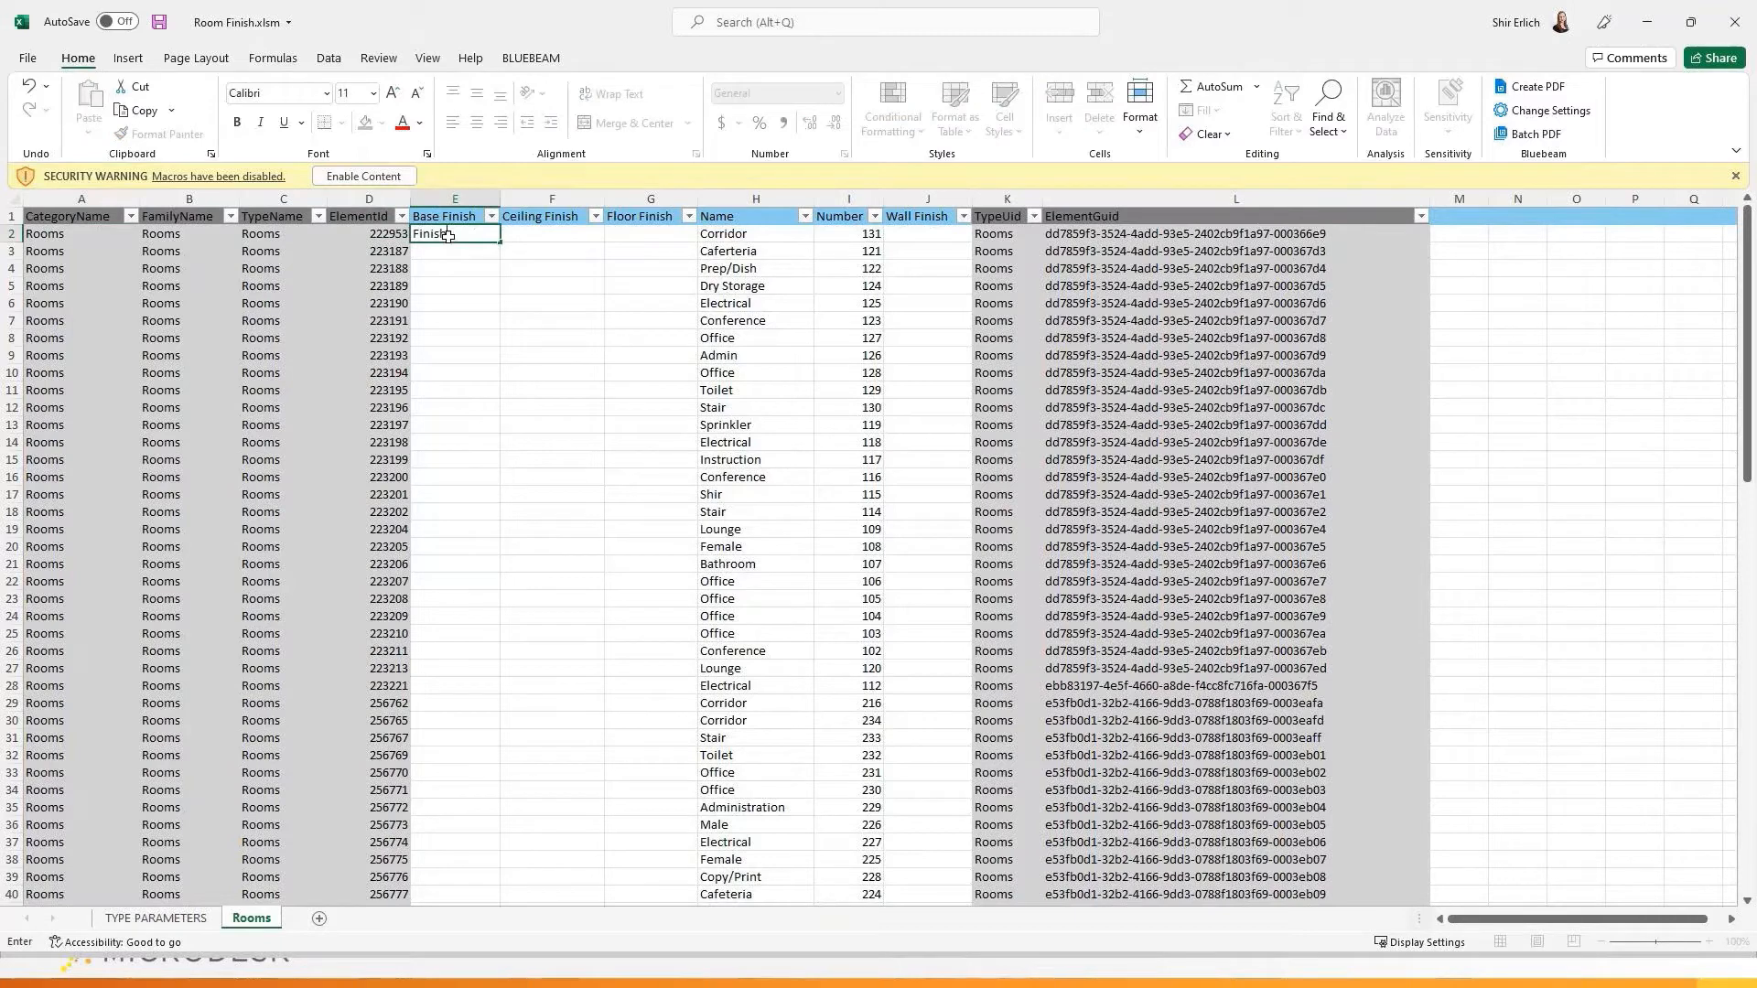
left_click_drag(514, 245, 701, 242)
left_click(914, 235)
type("Finish")
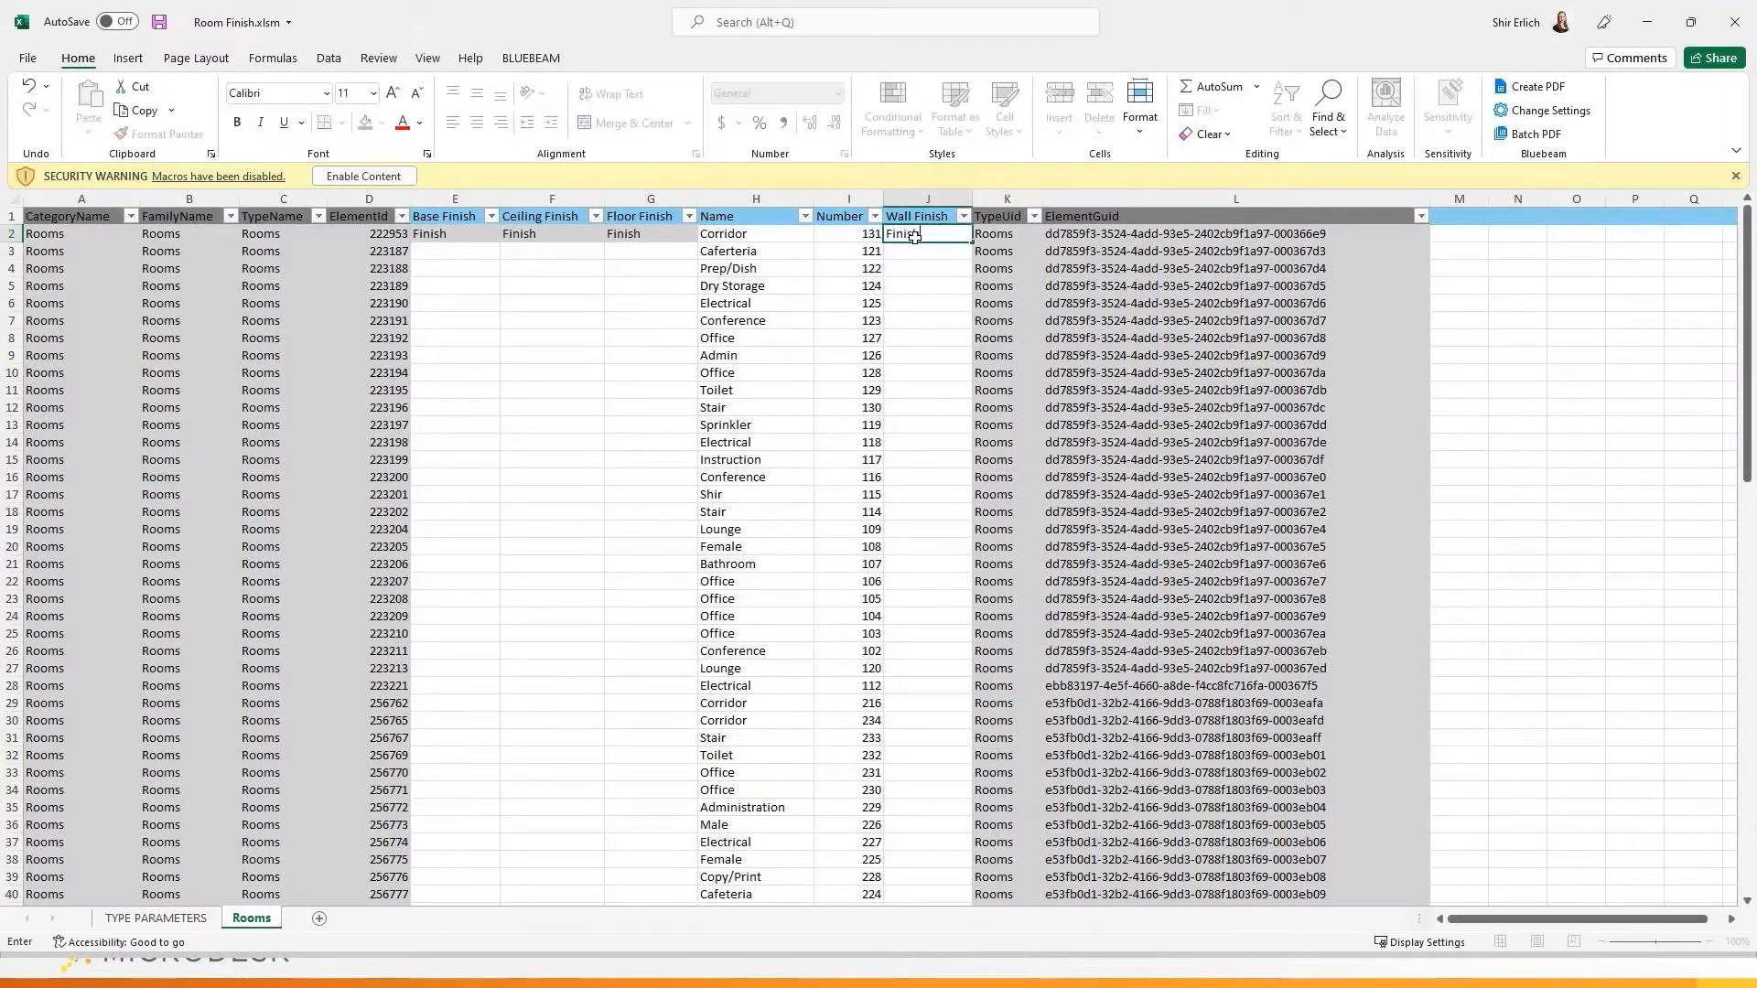
Fill the Finish value down the Base, Ceiling, Floor and Wall Finish columns for all rooms through row 99
left_click_drag(650, 234, 474, 235)
left_click(919, 234, "ctrl")
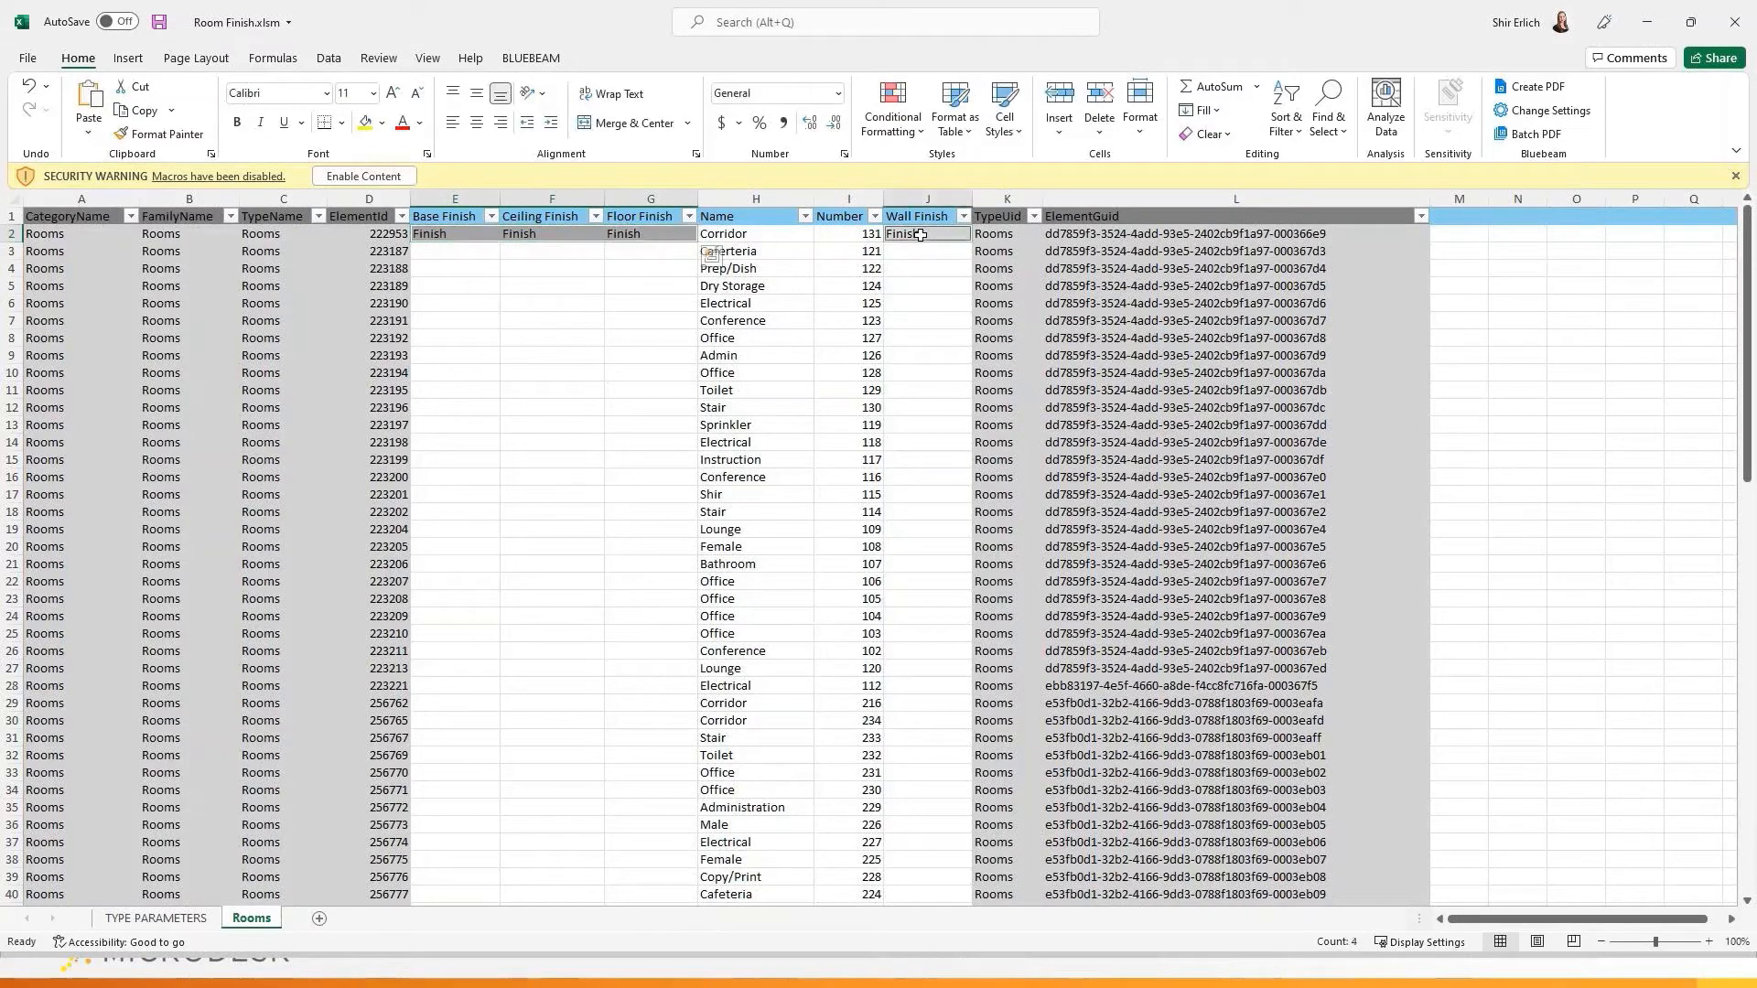
left_click(925, 236, "ctrl")
left_click_drag(701, 242, 701, 877)
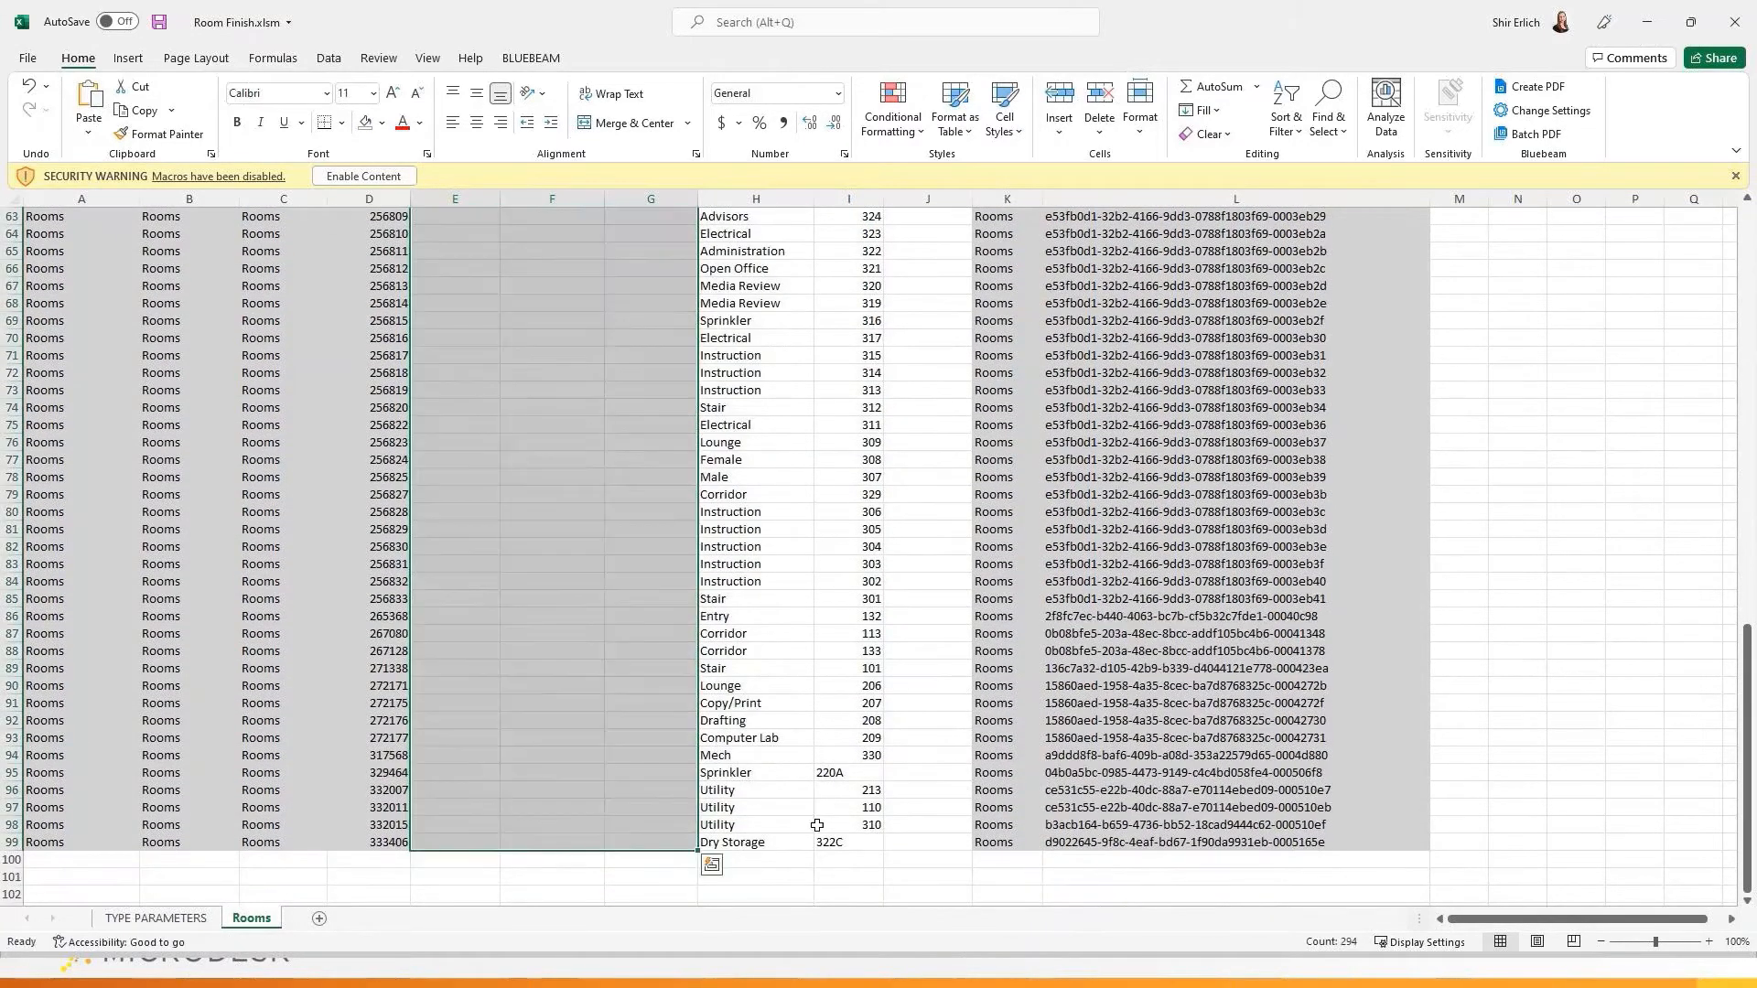
scroll(915, 439, "up", 10)
scroll(914, 439, "up", 10)
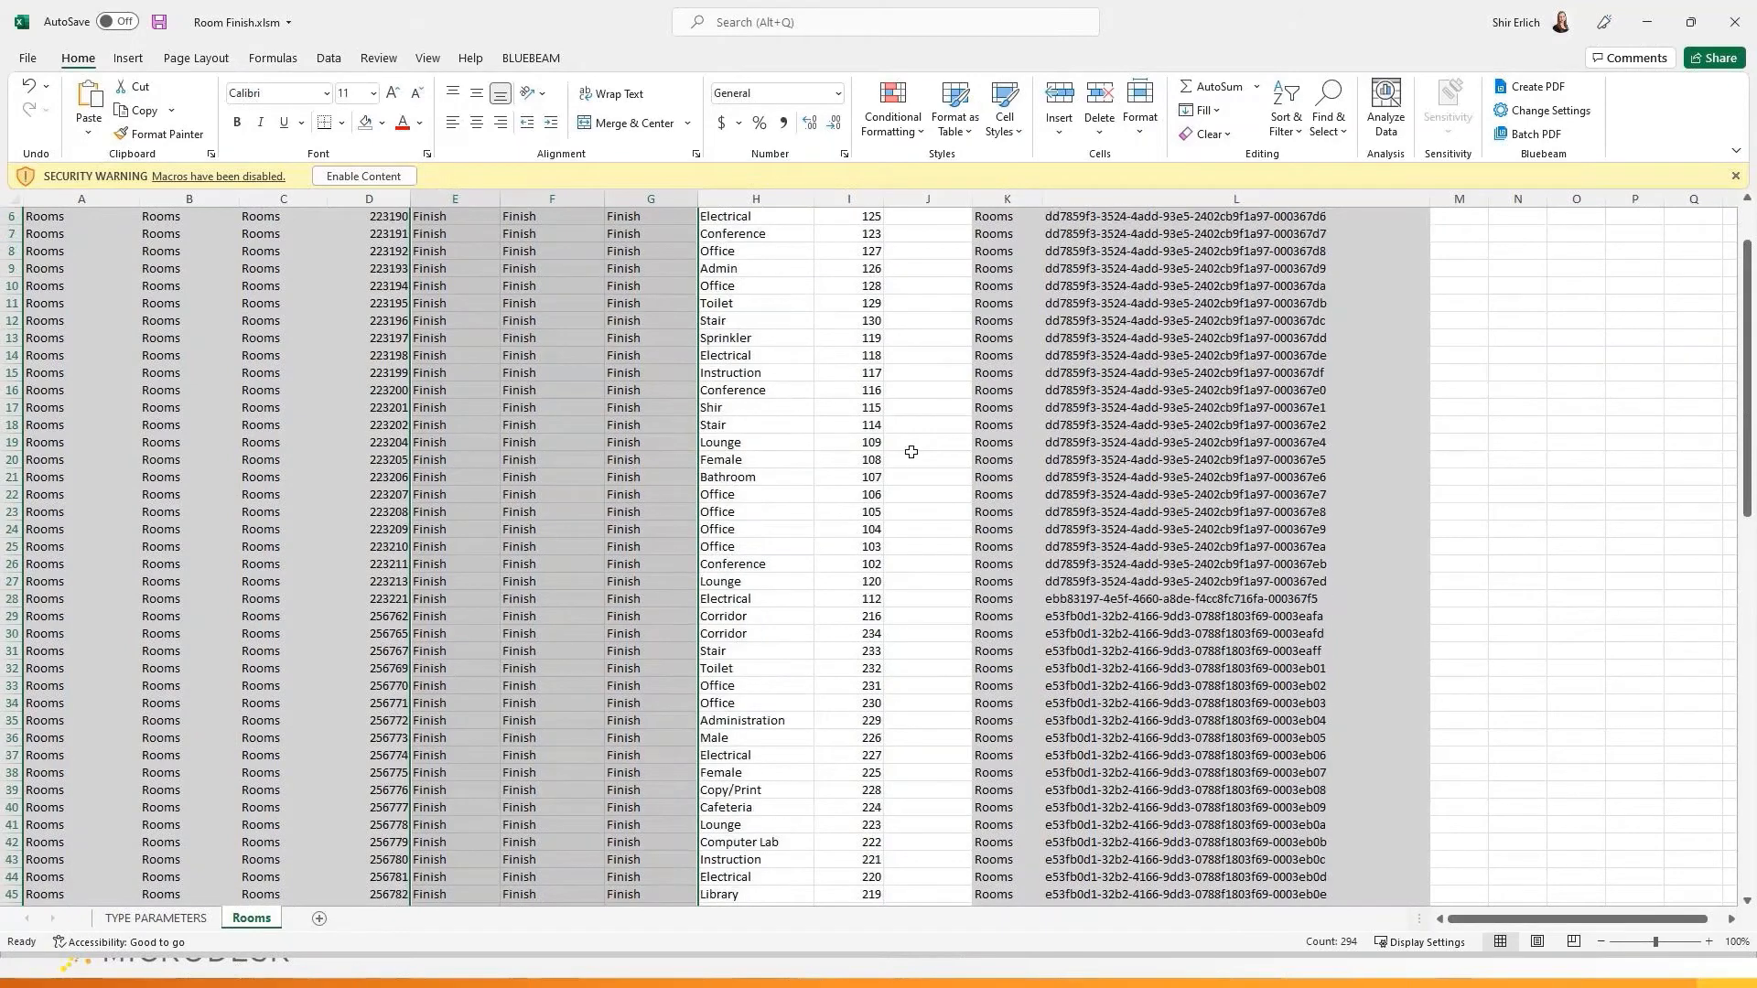
left_click(920, 234)
left_click_drag(972, 240, 944, 869)
scroll(1018, 720, "up", 10)
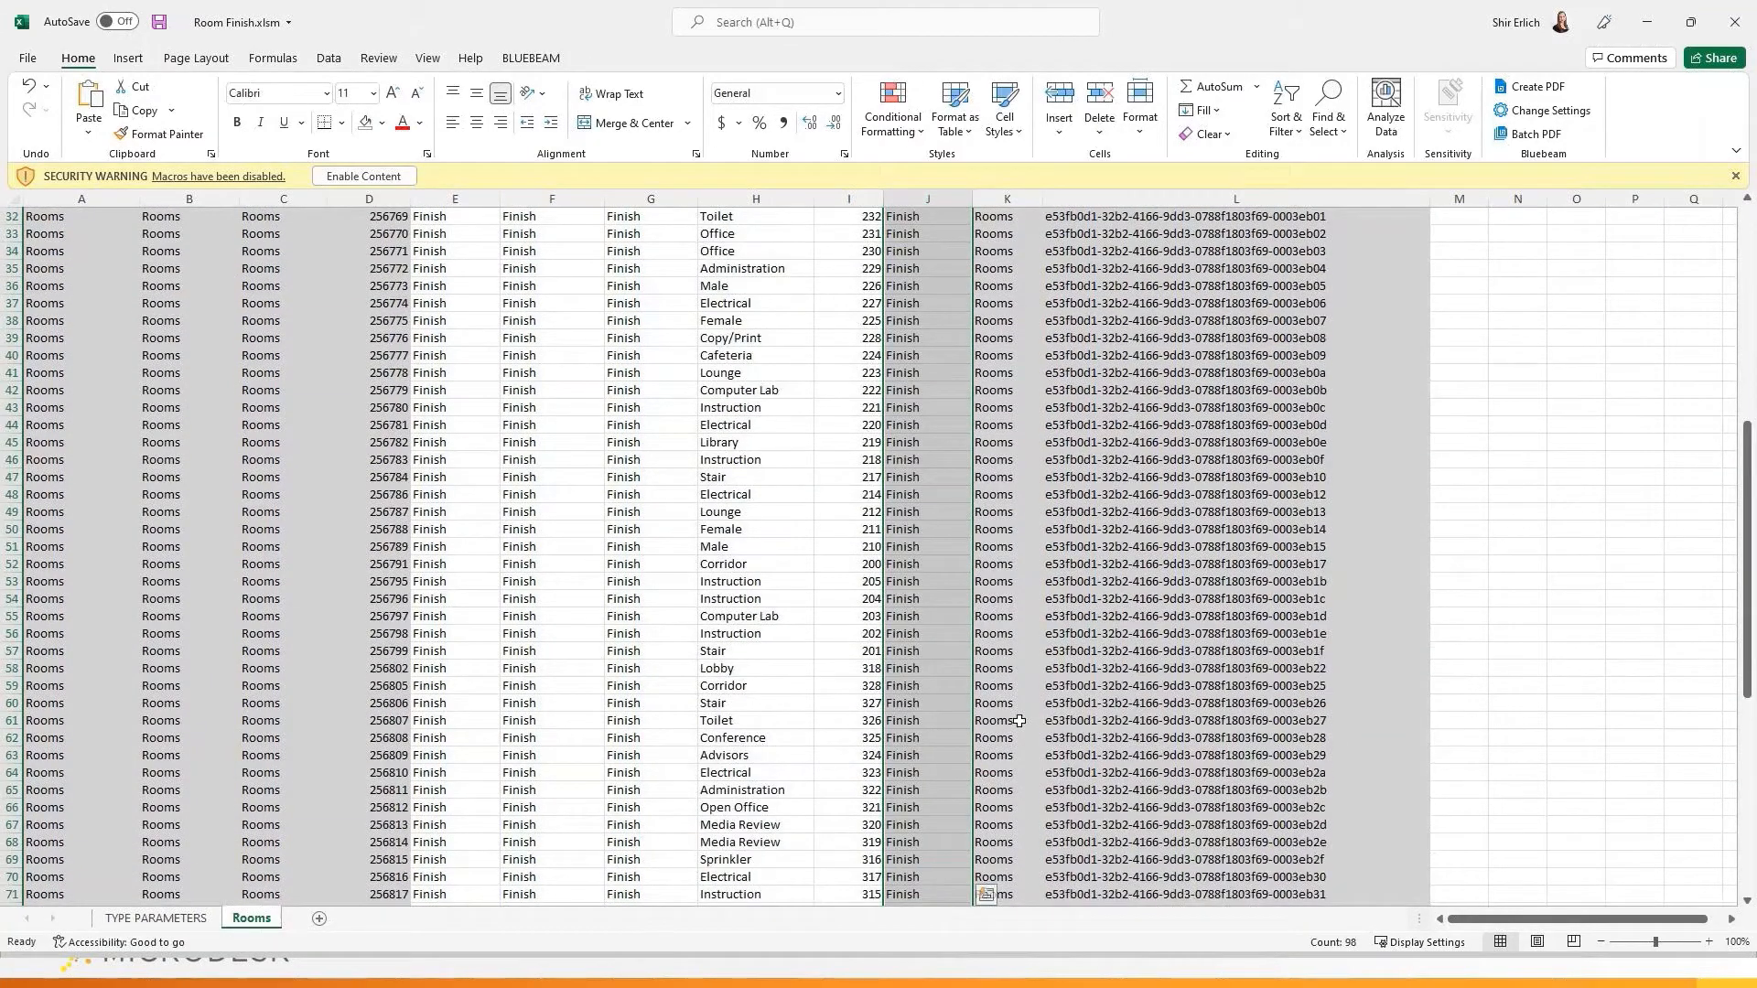
scroll(1018, 721, "up", 10)
left_click(665, 511)
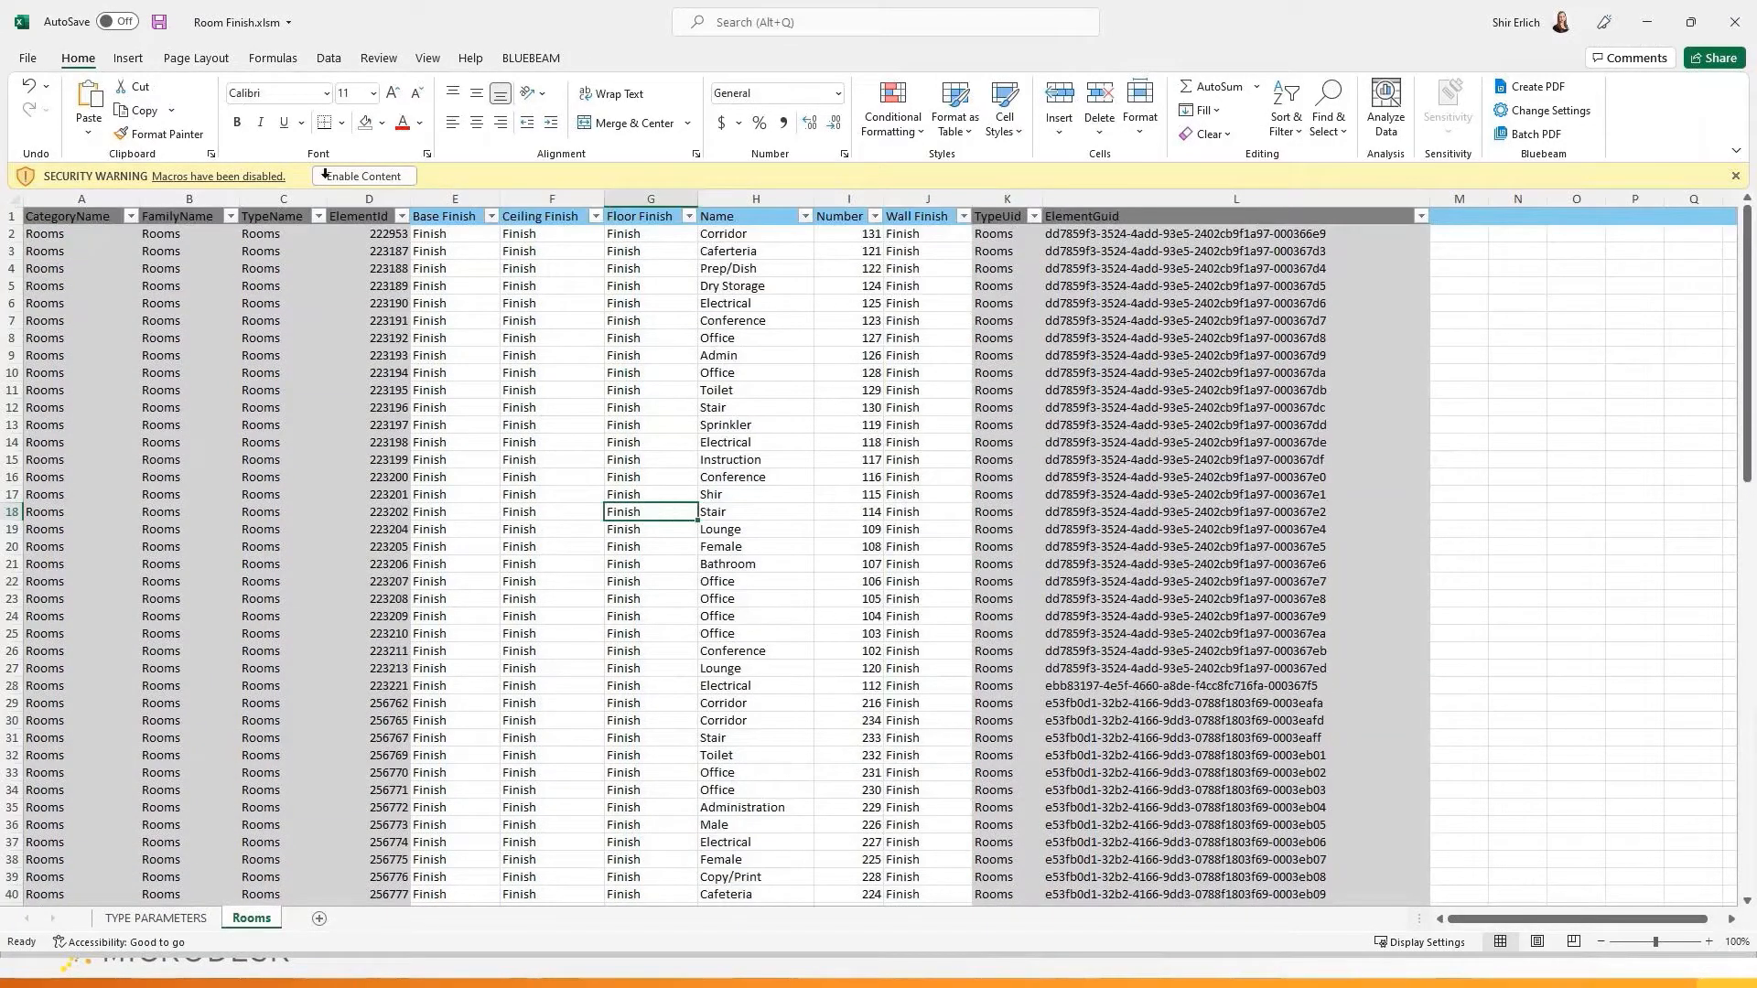
Save and close the Room Finish workbook, and clear the room selection in the Revit floor plan
left_click(161, 24)
left_click(1735, 22)
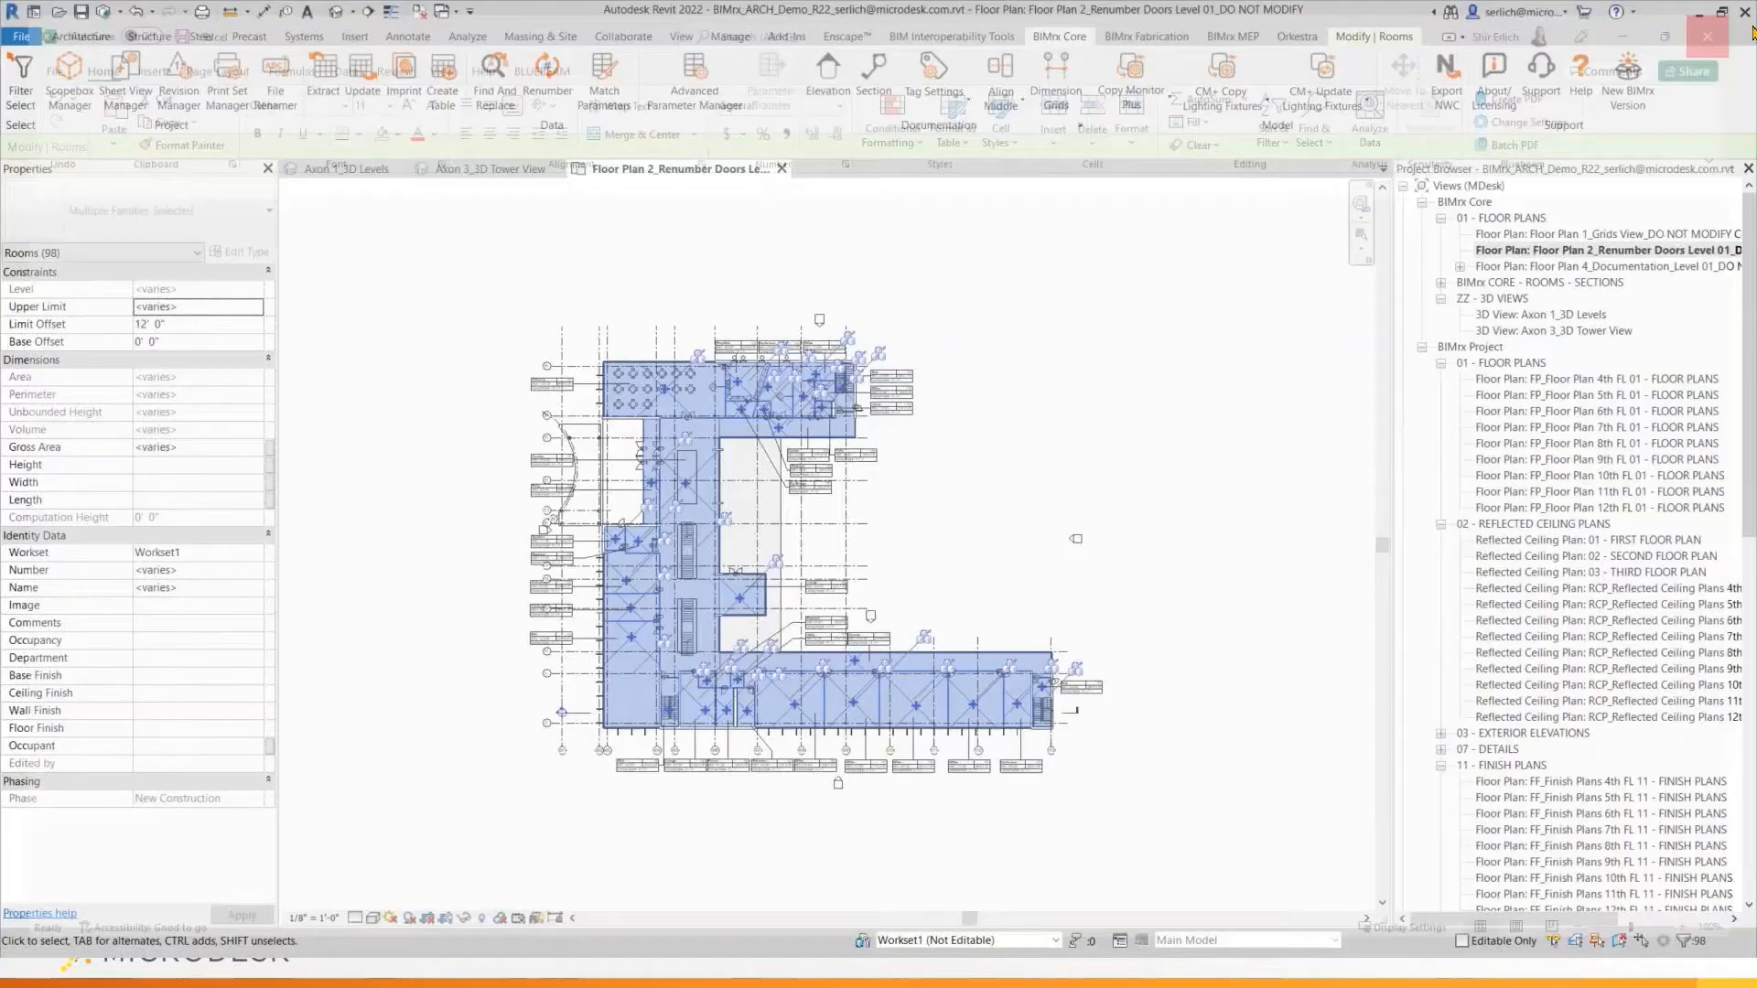
left_click(944, 875)
scroll(943, 875, "up", 3)
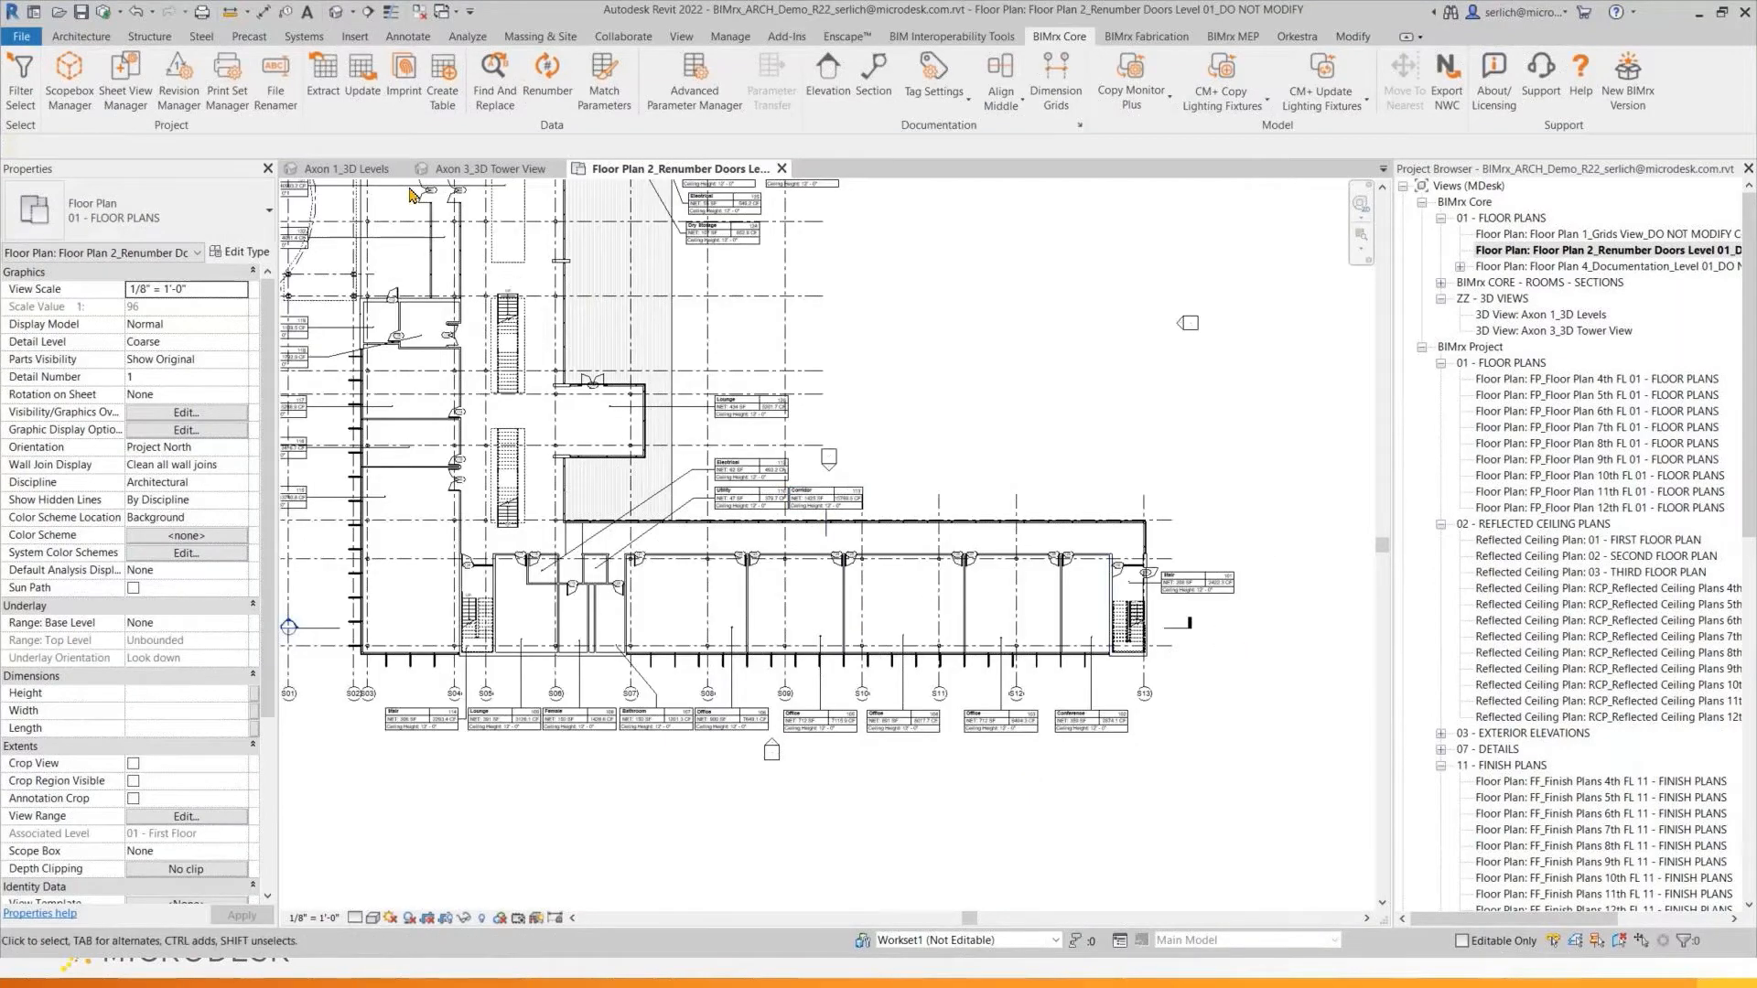
Open the Schedule 2_01 Floor - Room Finish Schedule from the BIMrx Core schedules
scroll(1753, 574, "down", 5)
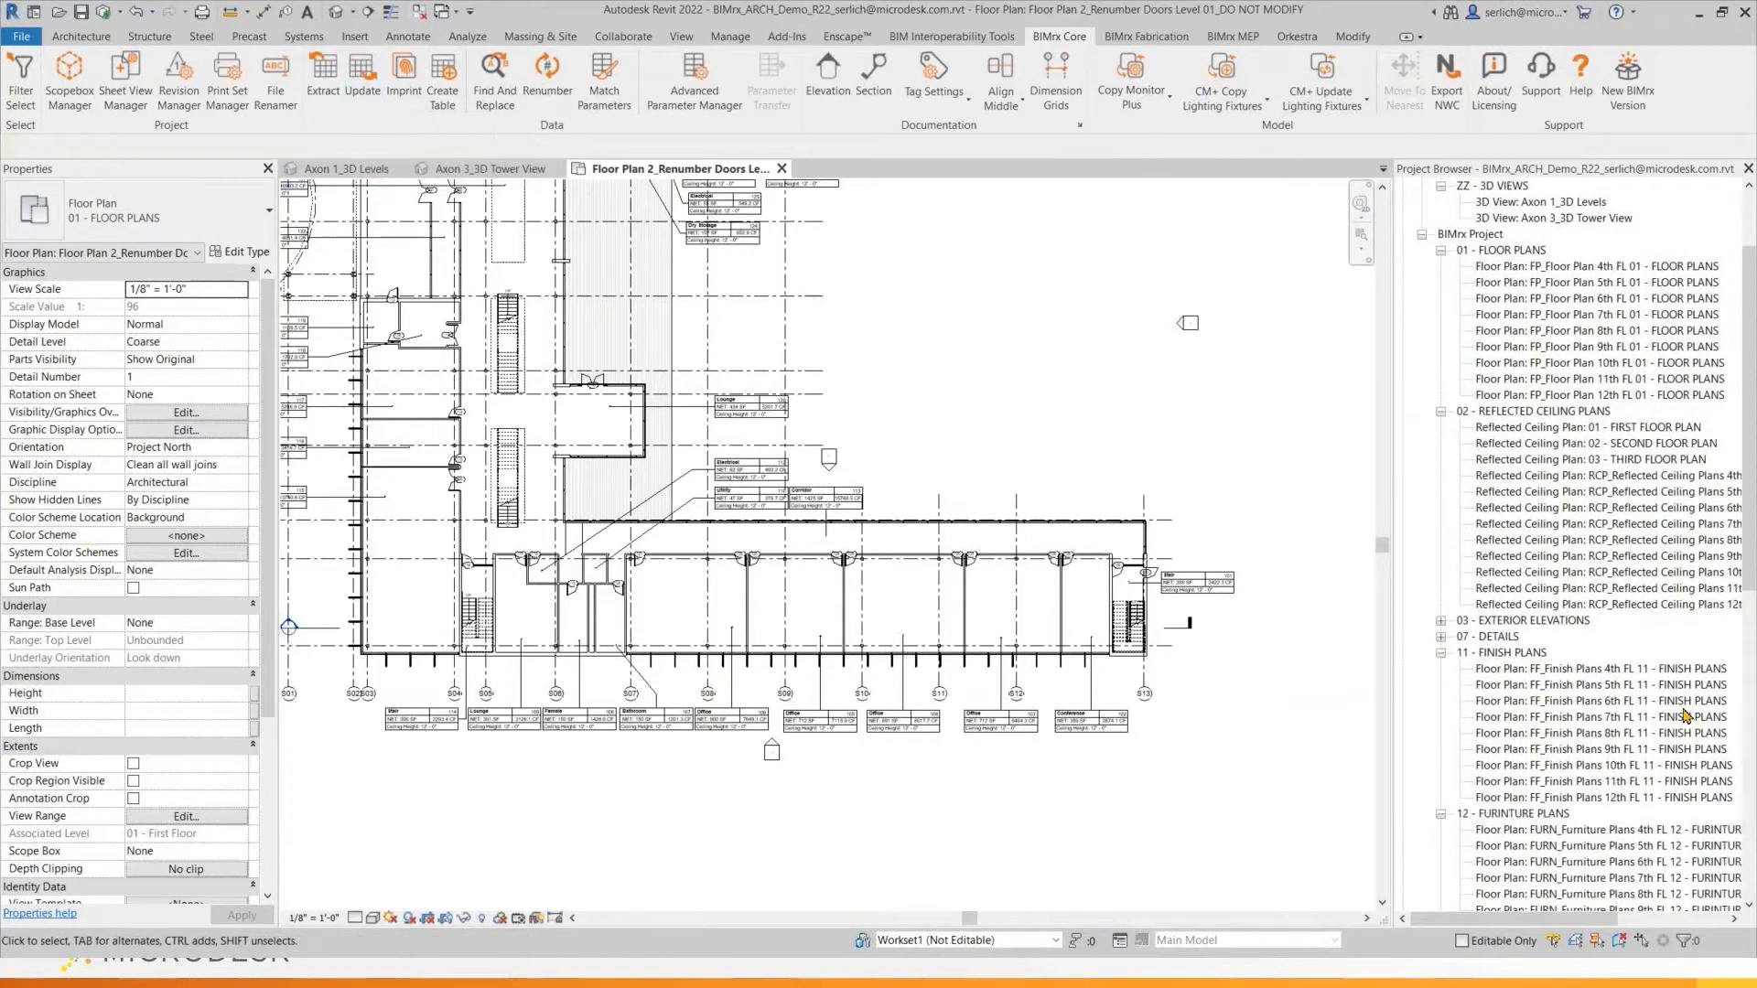
scroll(1753, 573, "down", 10)
double_click(1555, 733)
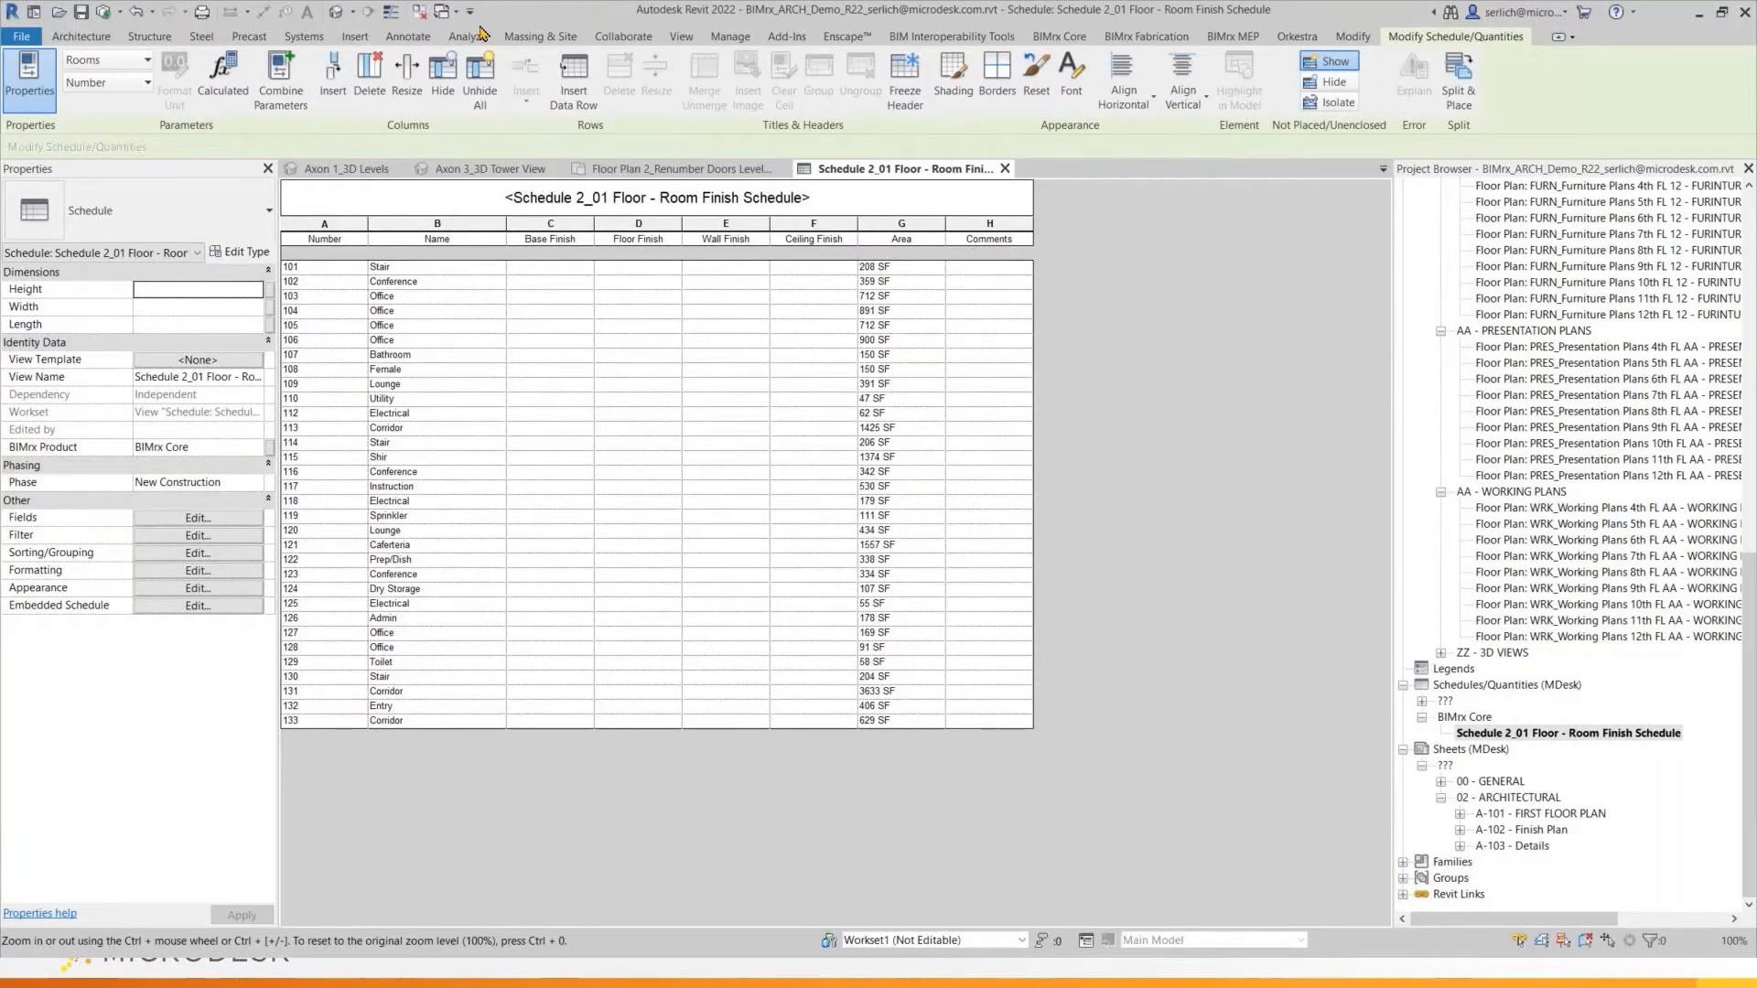
Update the model with BIMrx Core from the most recently modified Excel file, Room Finish.xlsm, and close the completion report
left_click(1059, 37)
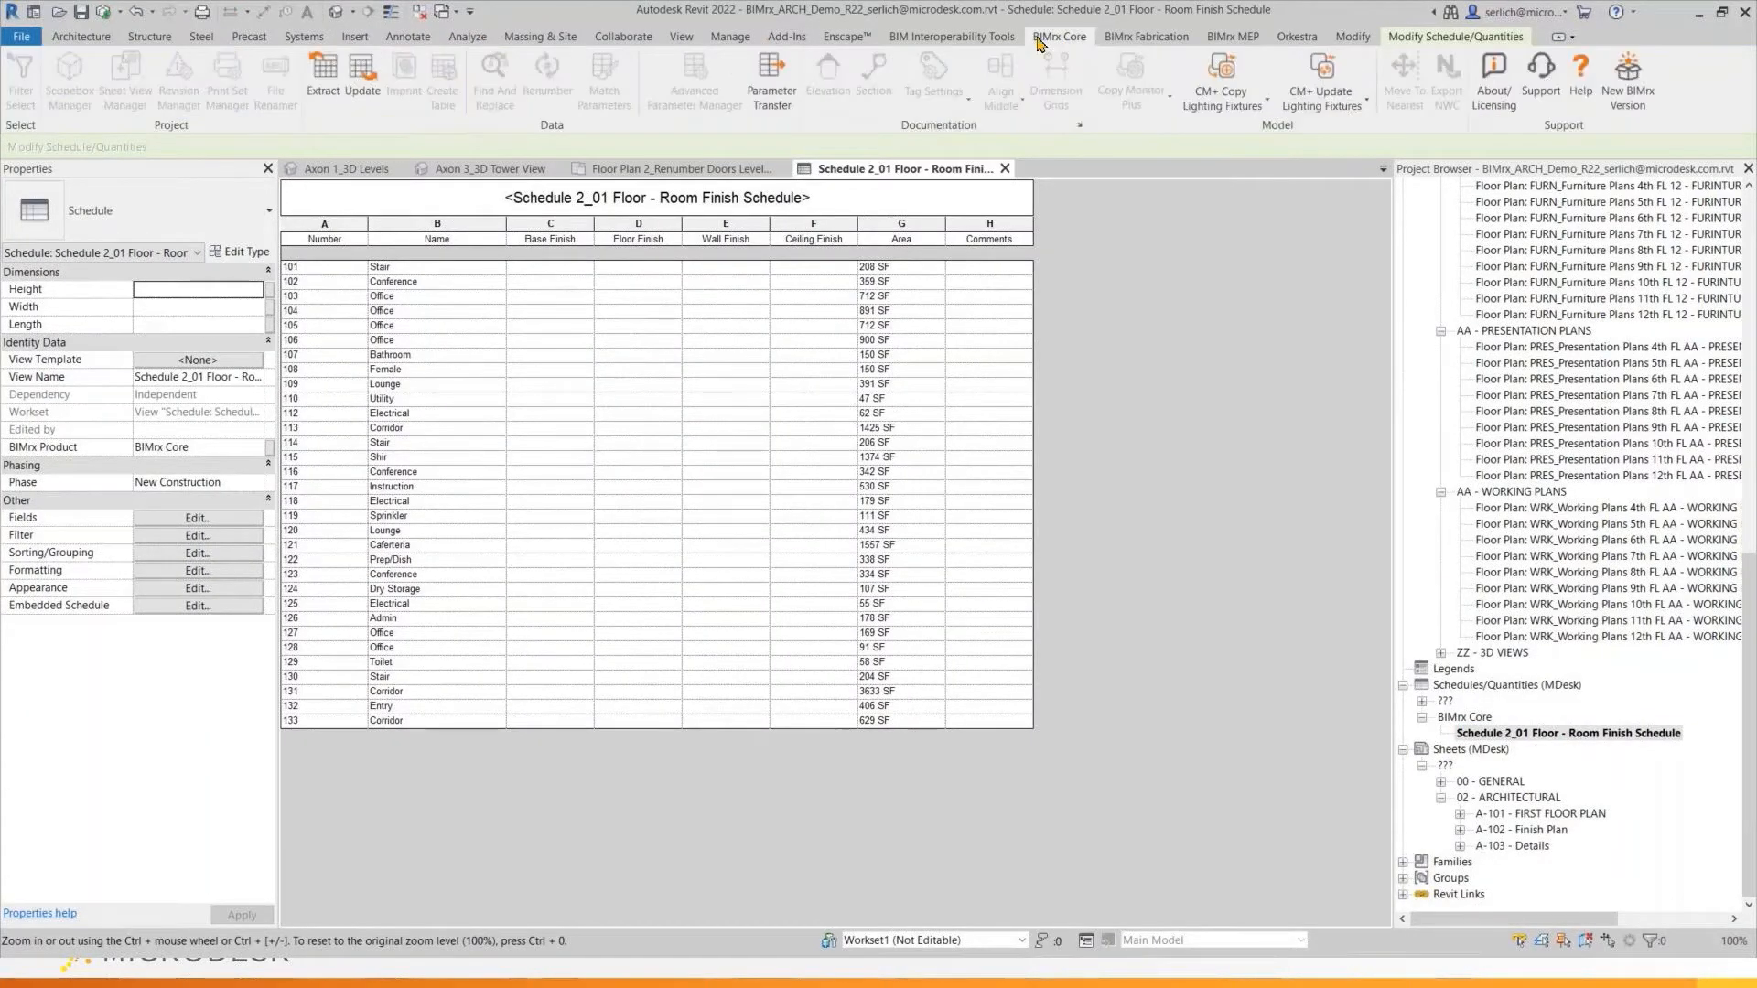
left_click(362, 78)
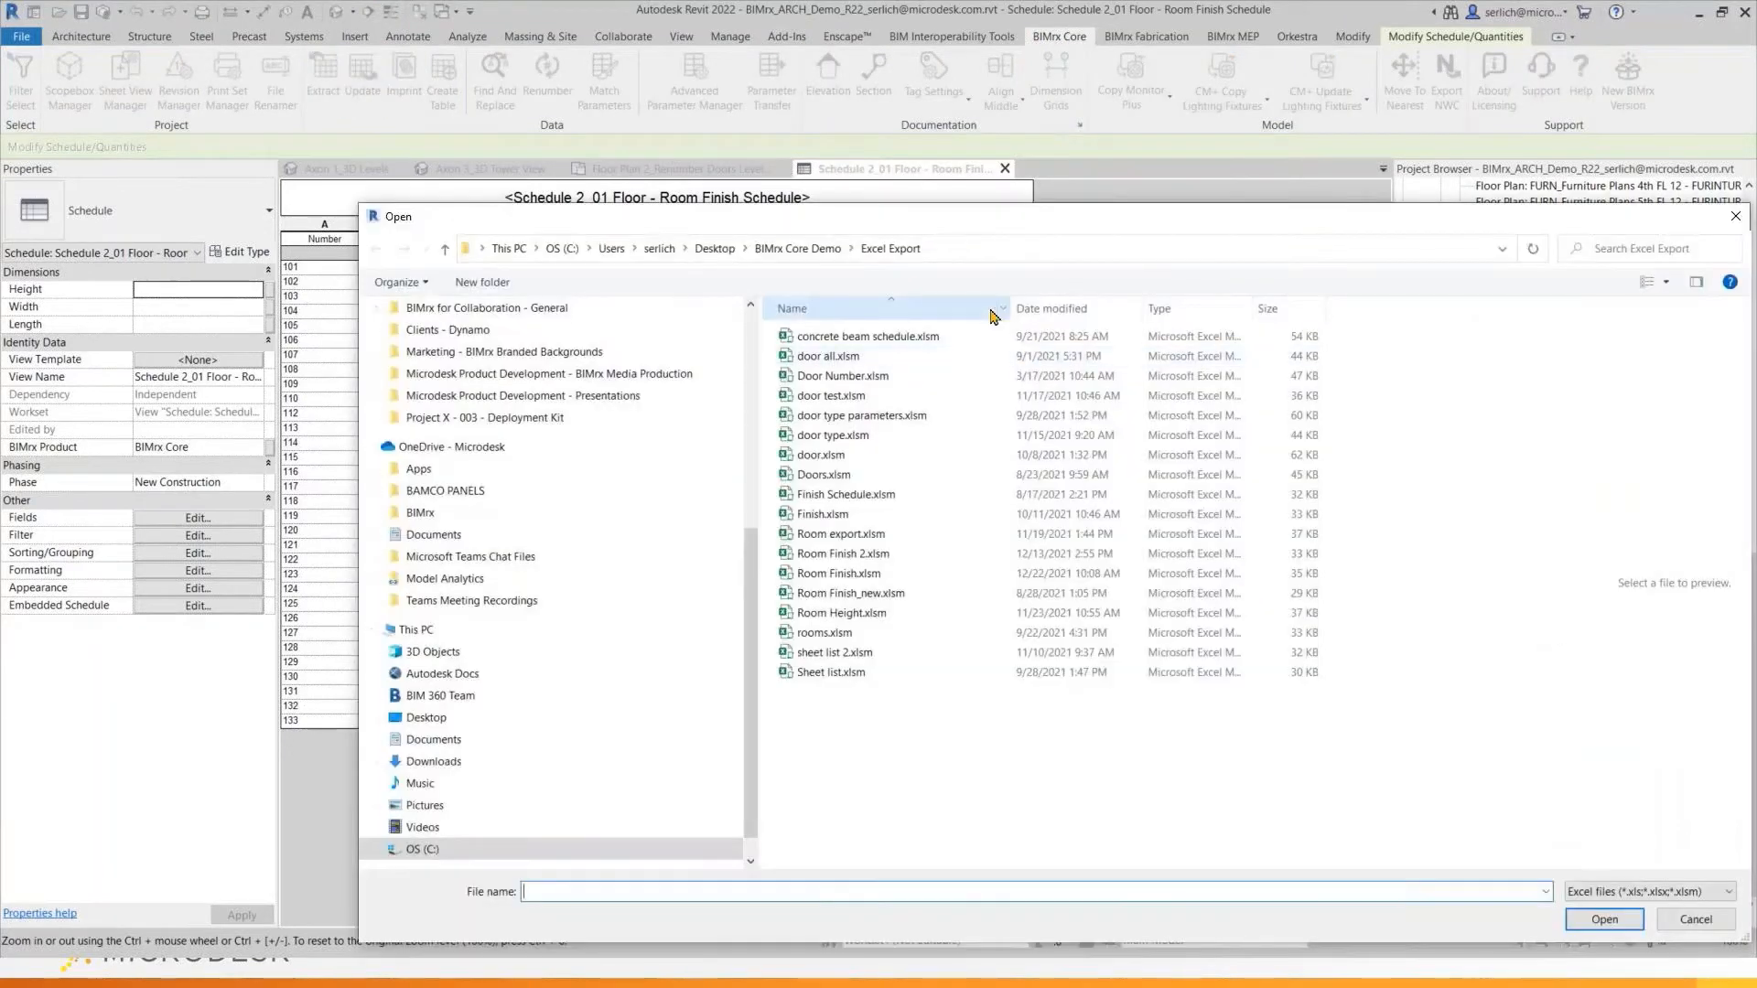
left_click(1052, 309)
double_click(918, 339)
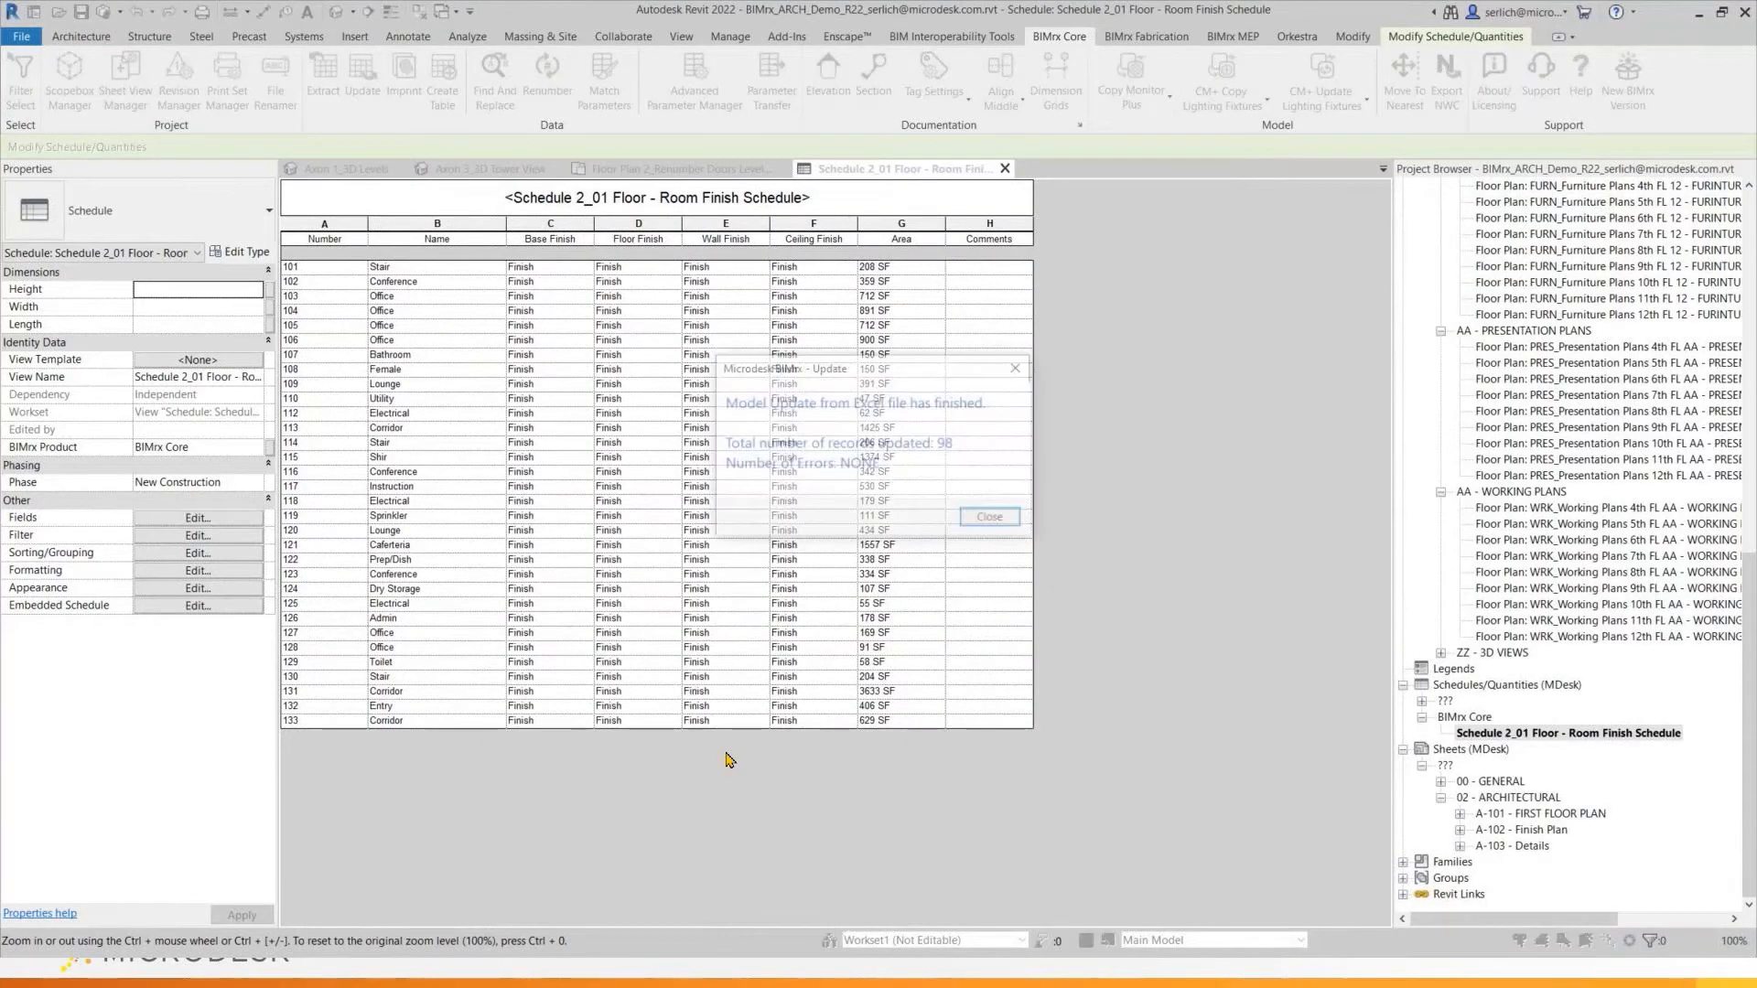
key("Return")
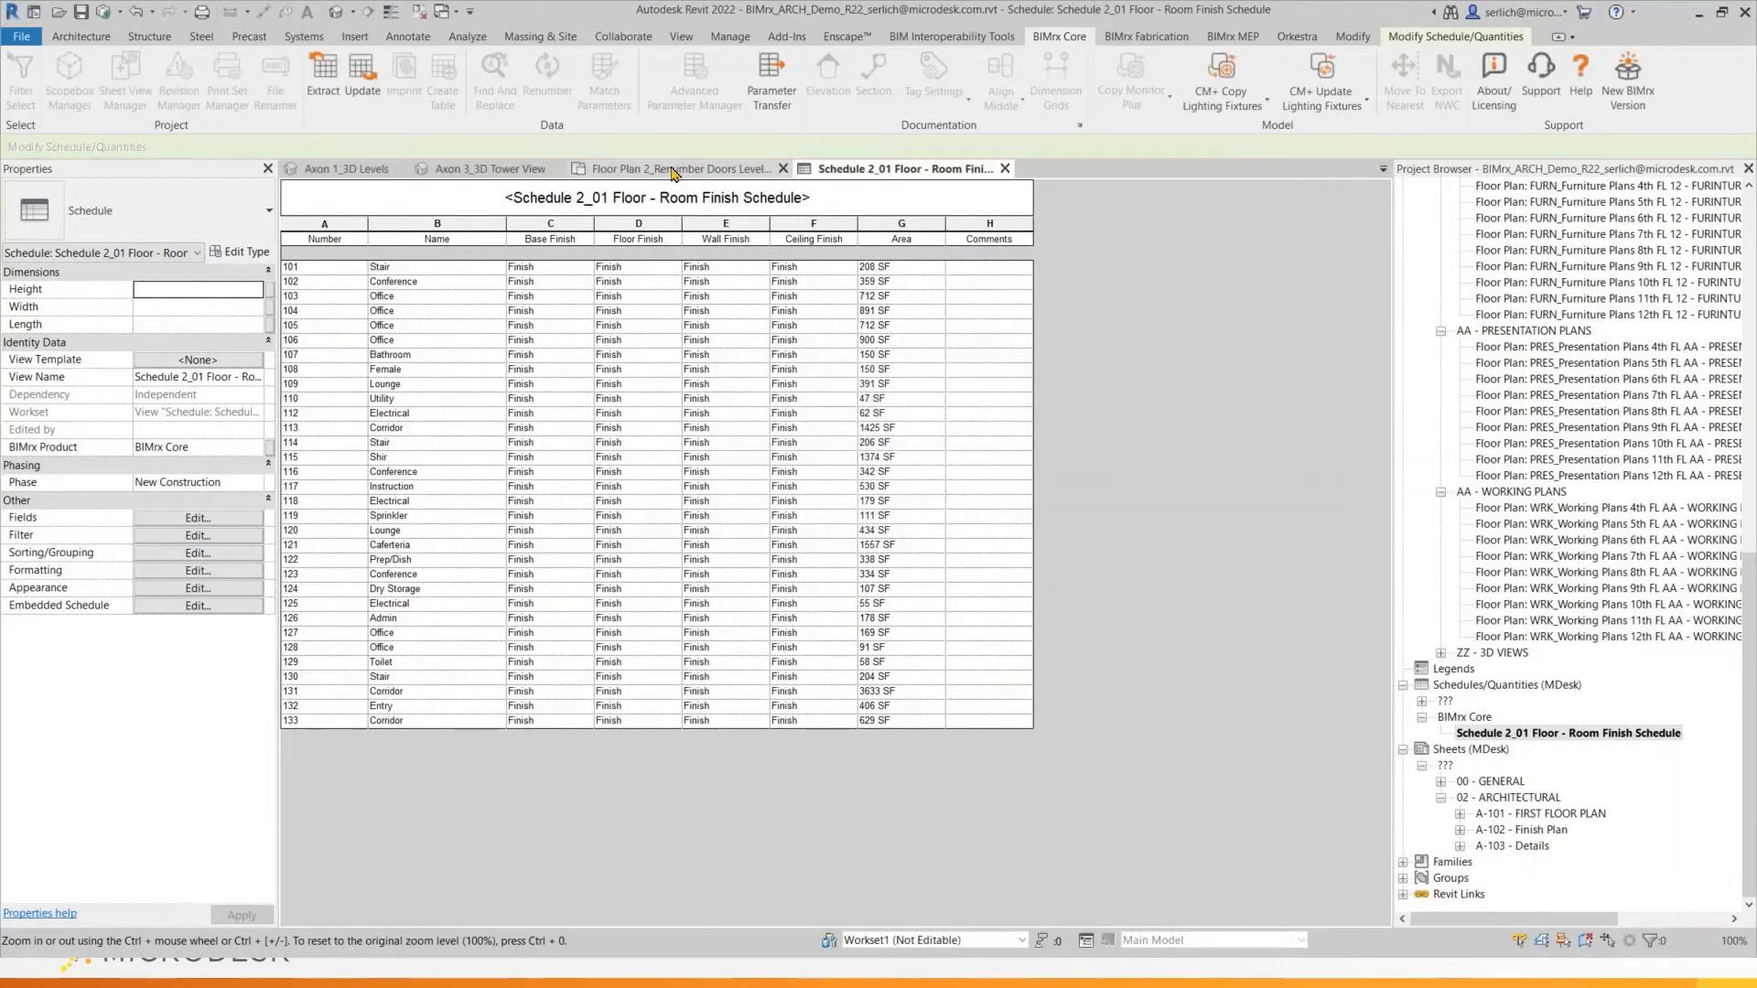
Return to the Floor Plan 2_Renumber Doors view and check the finish properties of Office 103
left_click(662, 170)
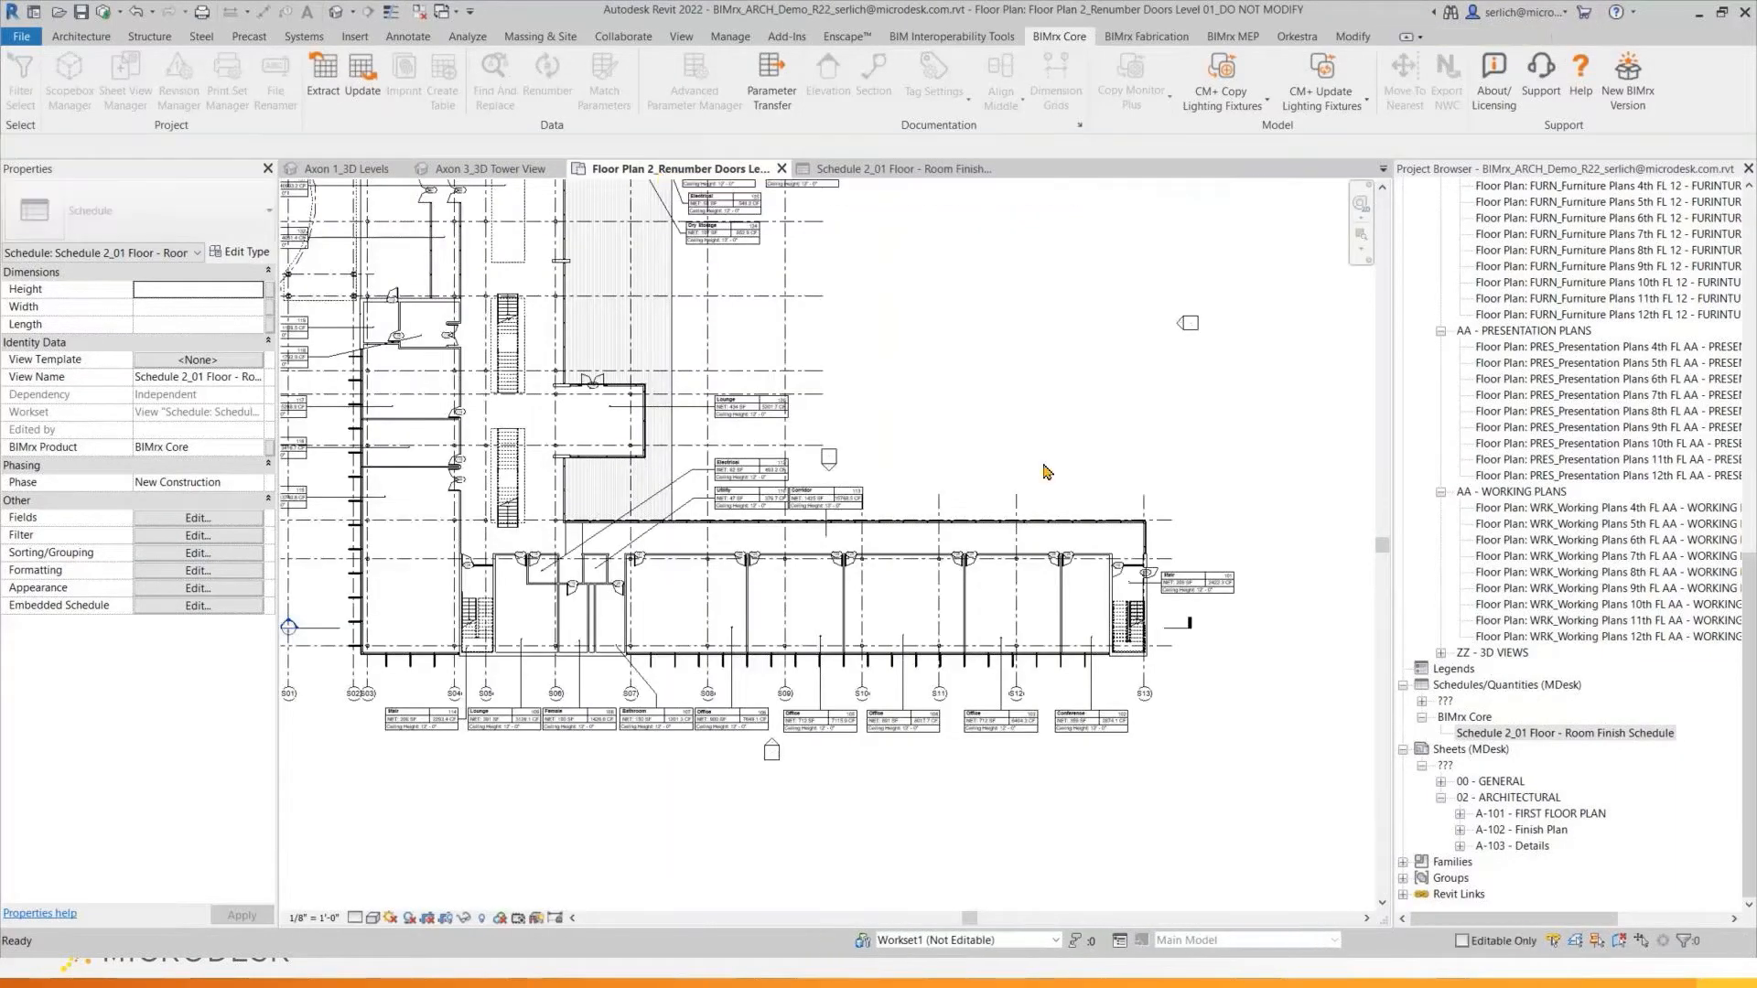
left_click(1003, 619)
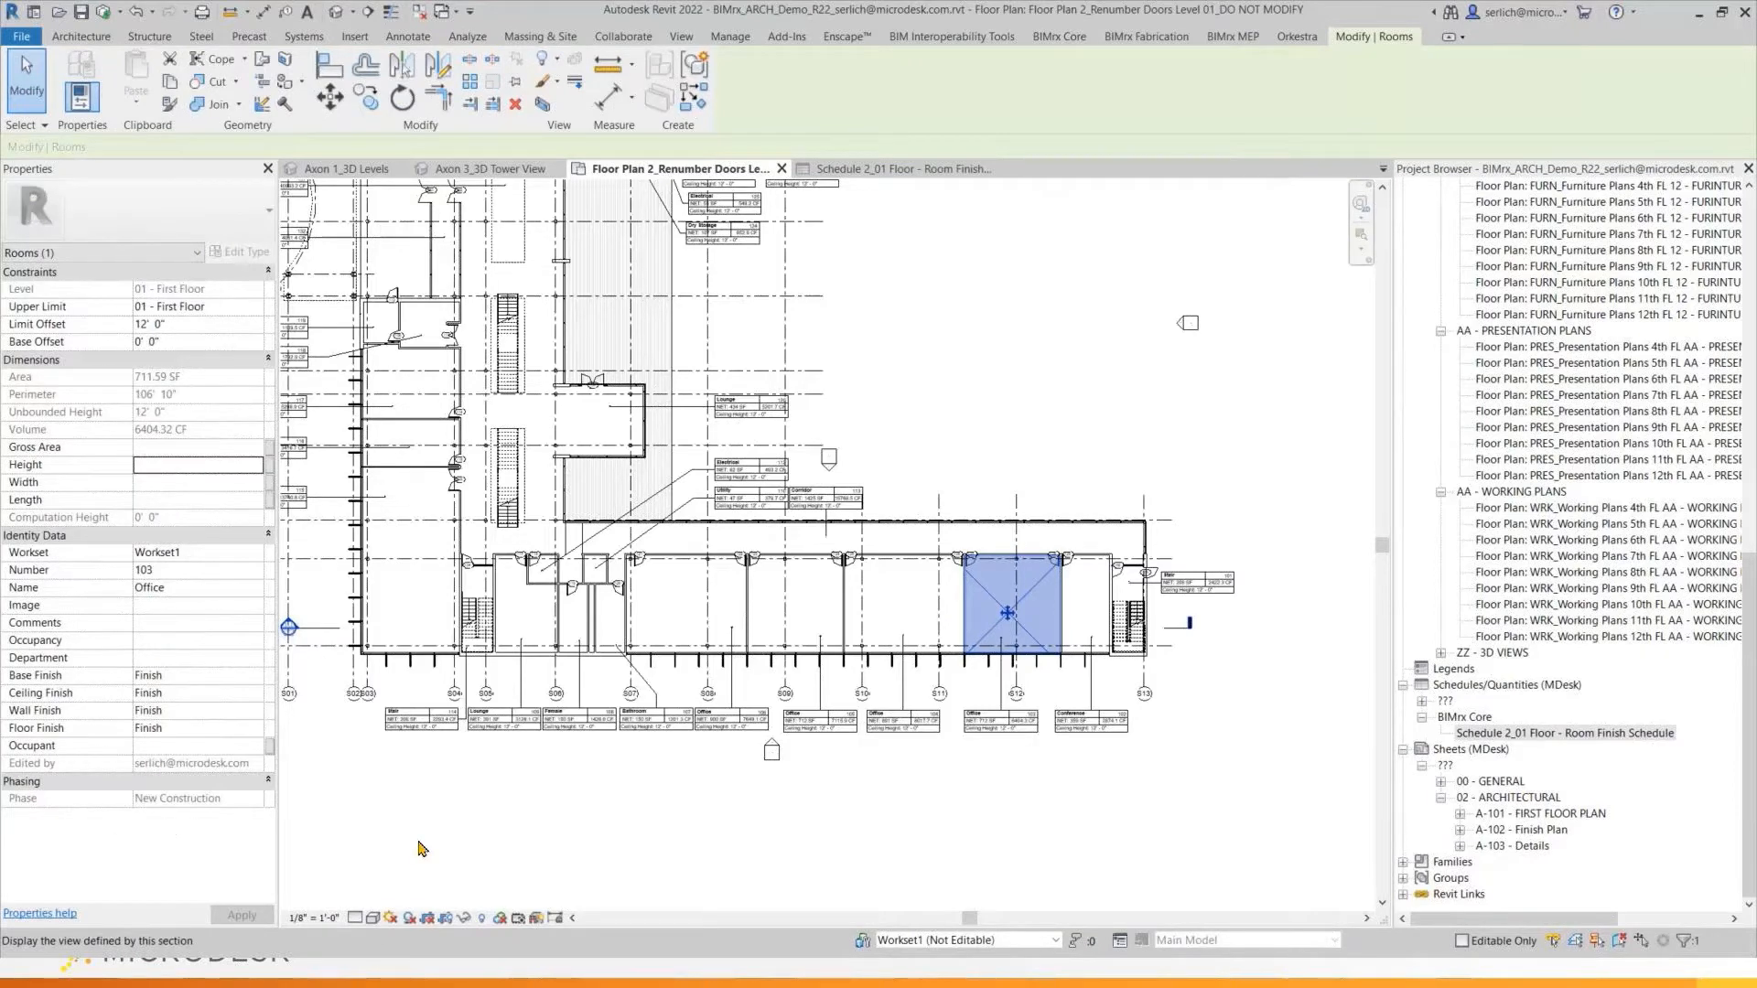
left_click(1060, 377)
Set the Comments of the easternmost dining table in the Cafeteria's middle row to "4 top table"
middle_click_drag(1078, 334, 1153, 557)
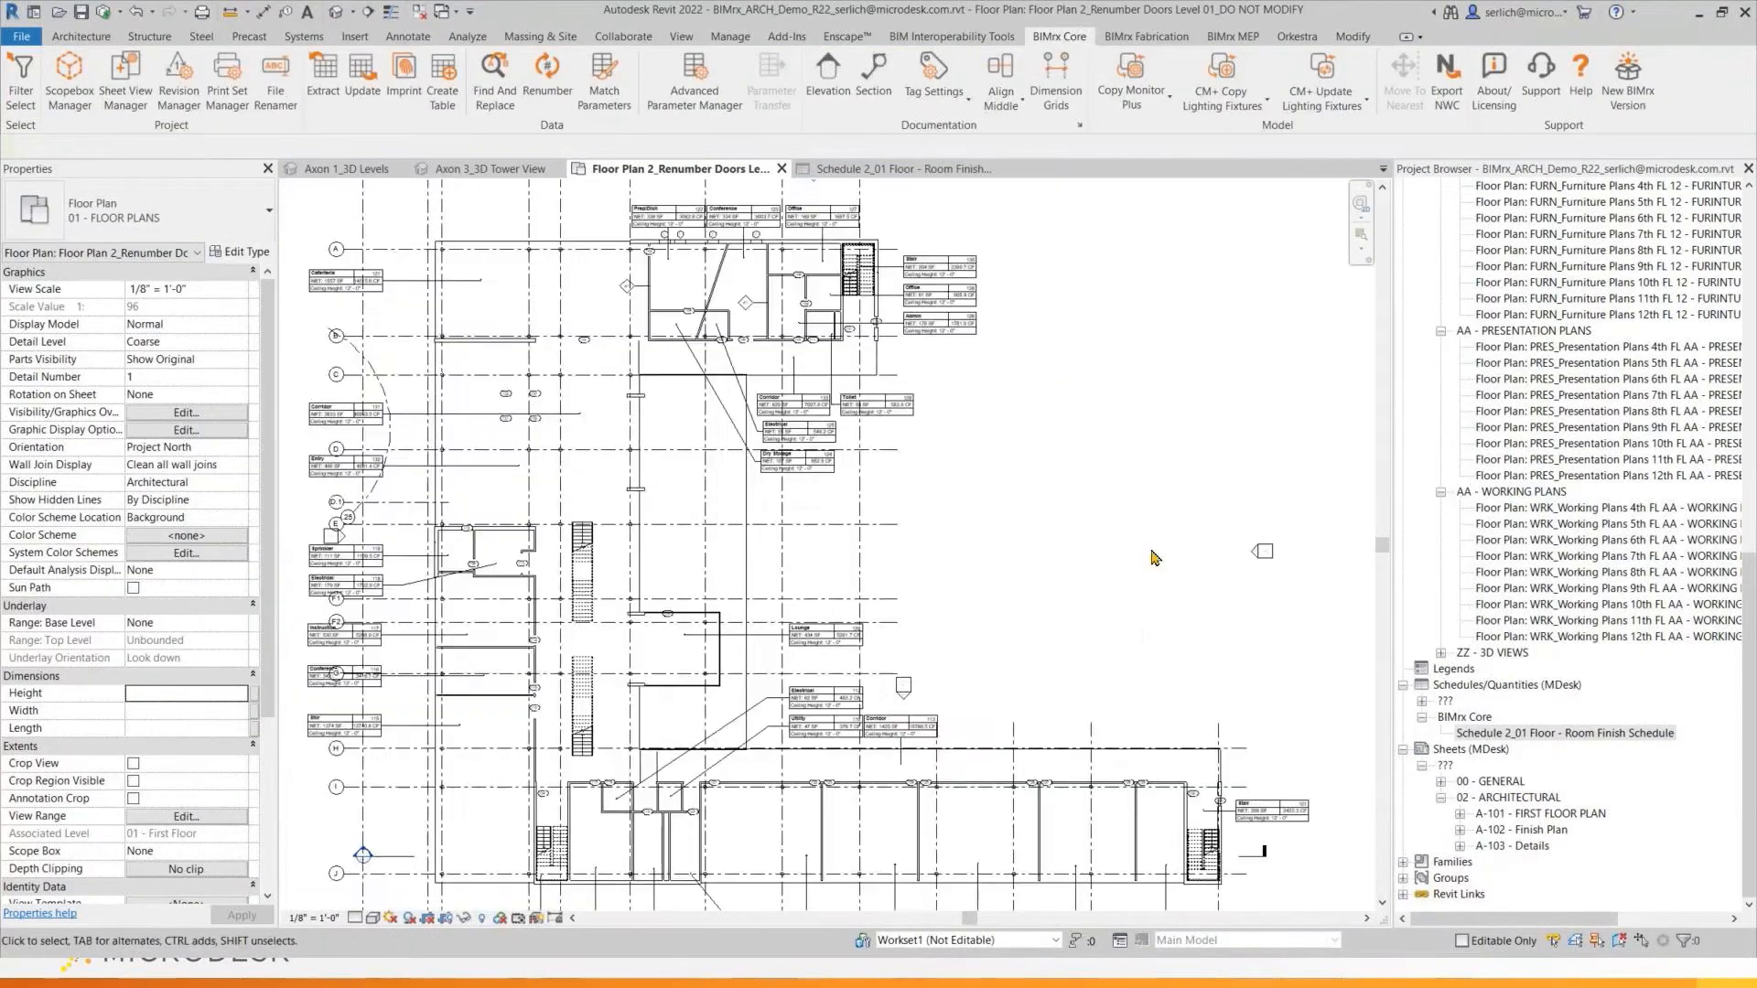
middle_click_drag(1157, 480, 1196, 596)
scroll(1155, 506, "up", 1)
scroll(1110, 555, "up", 1)
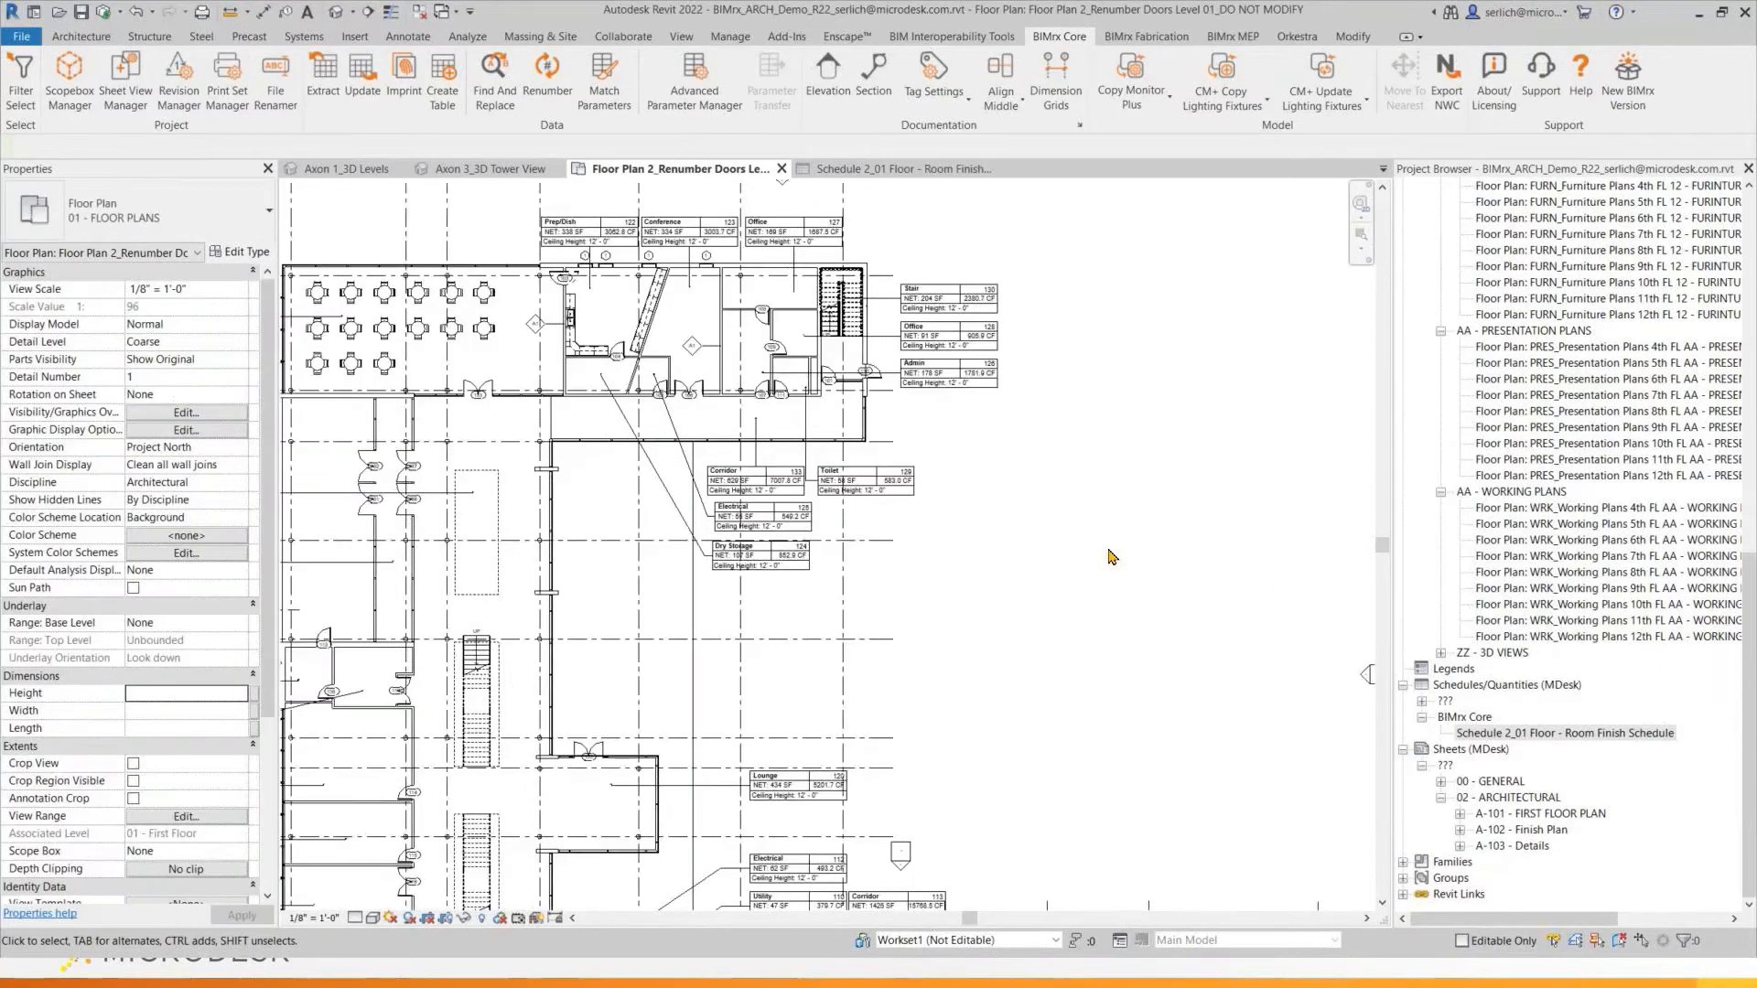
scroll(1118, 569, "down", 2)
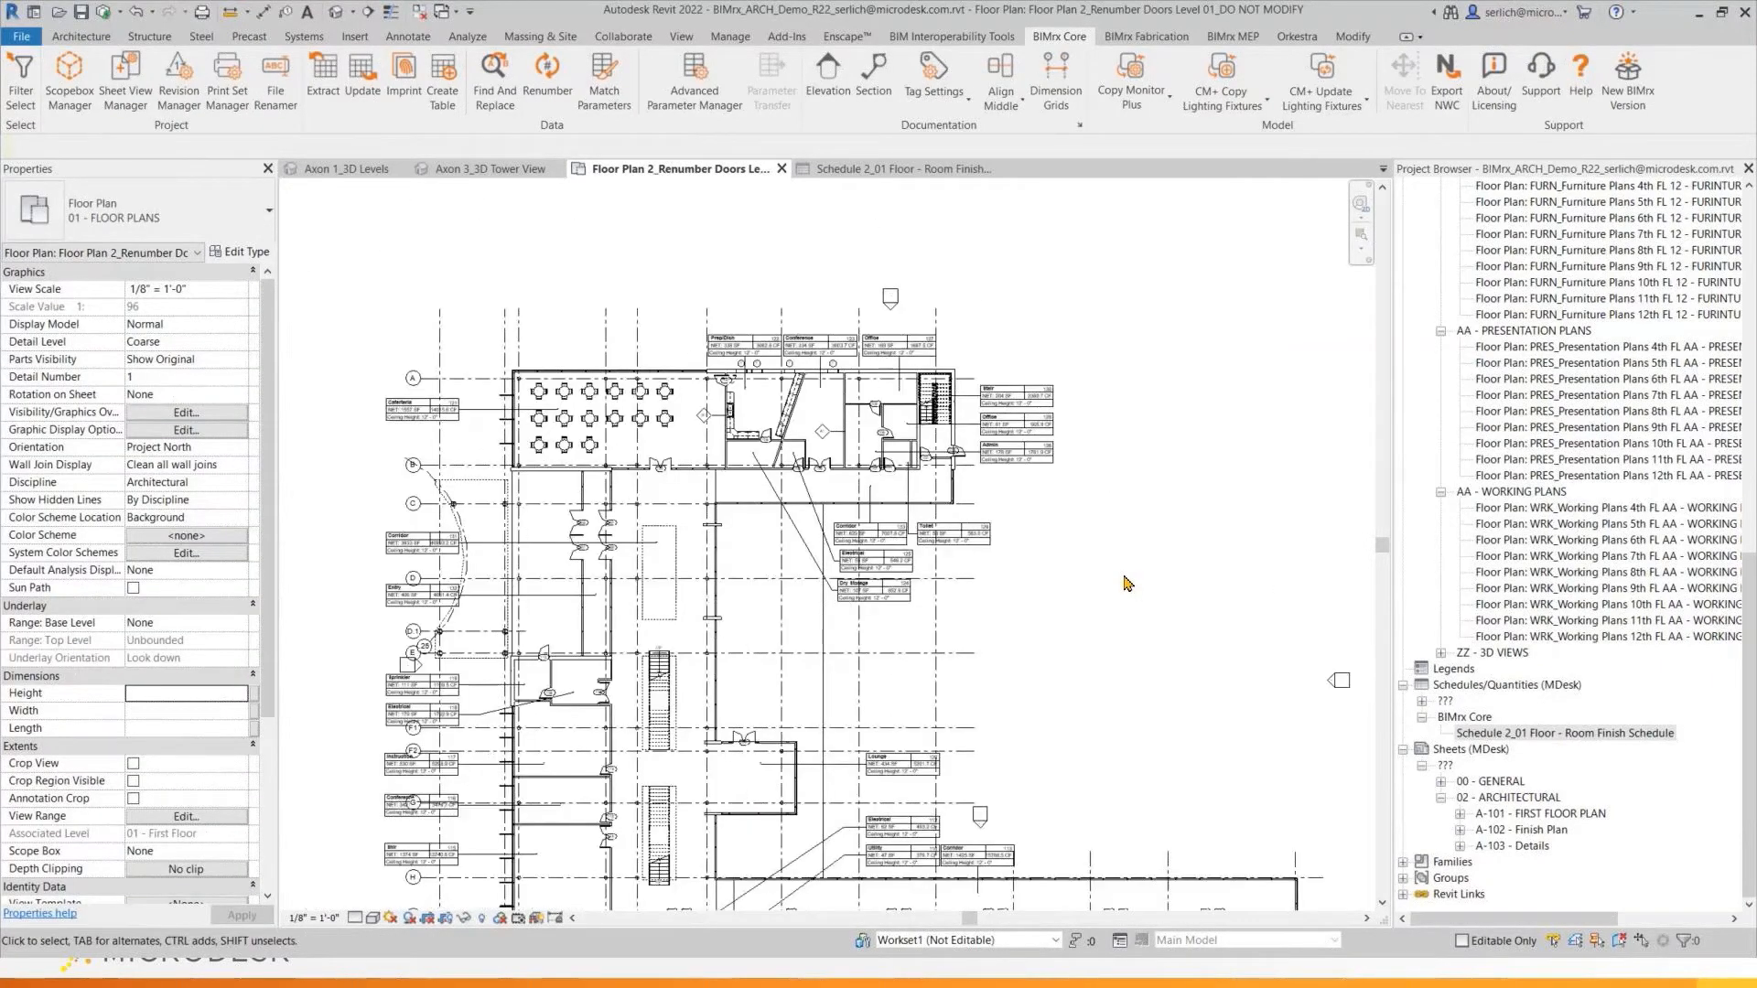
scroll(1126, 583, "up", 1)
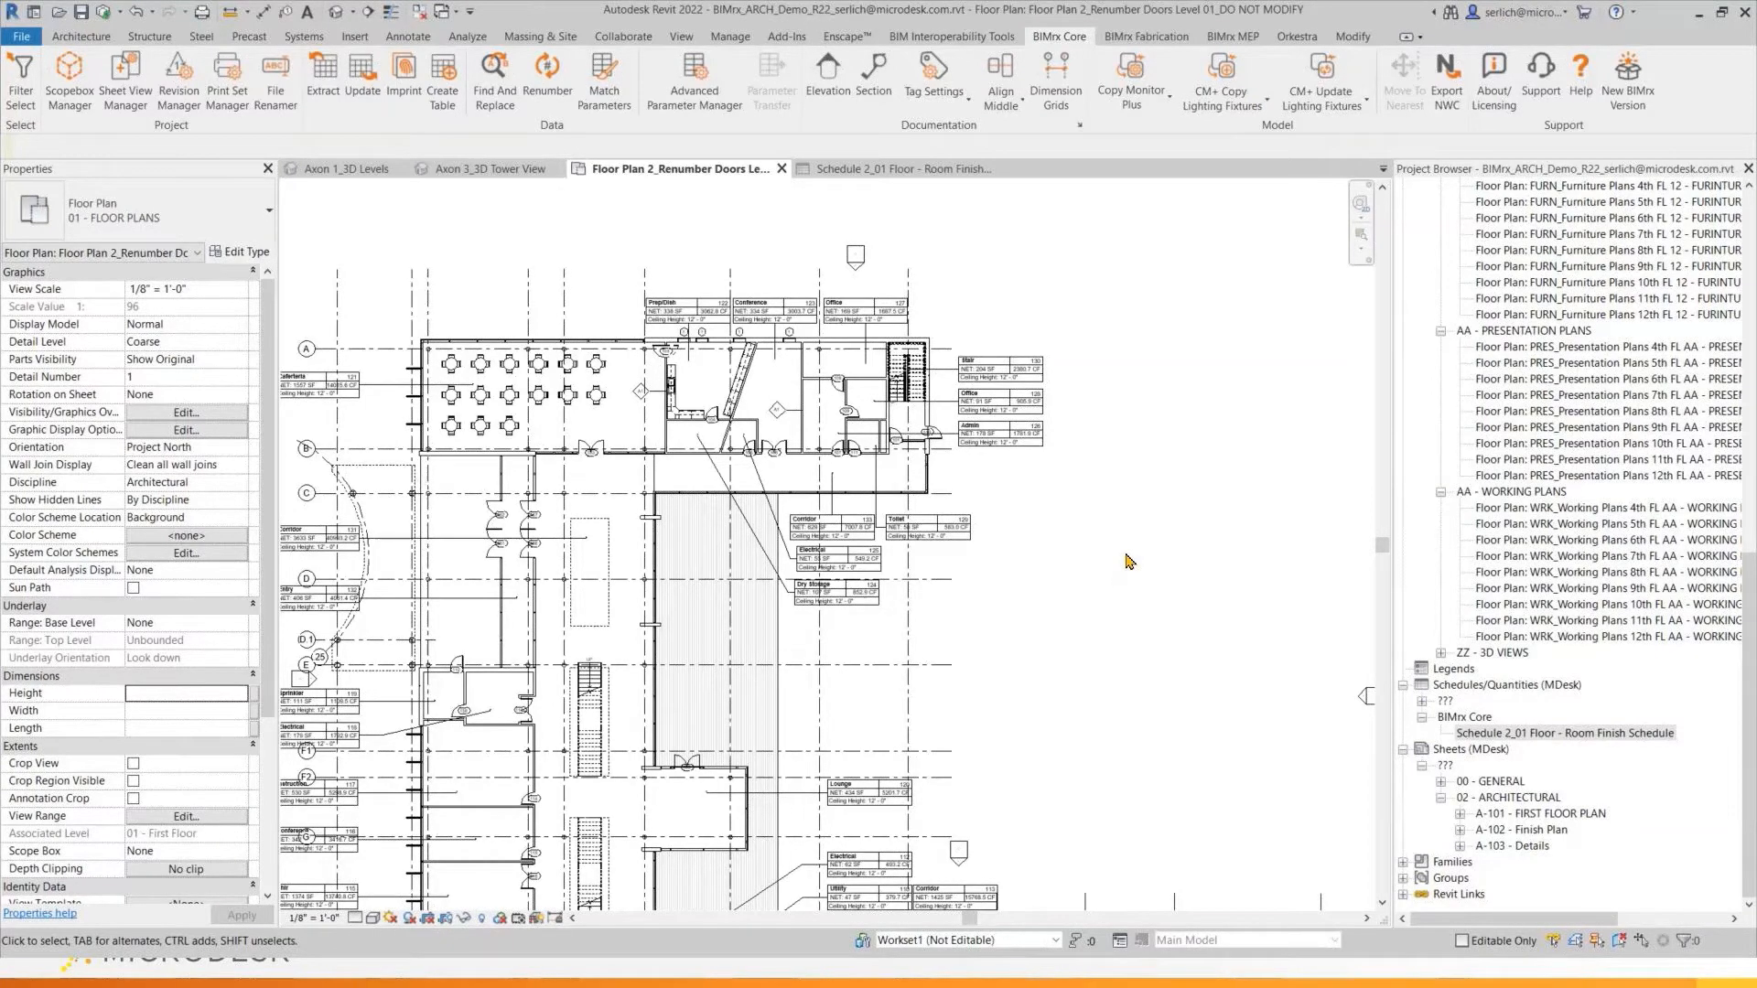
scroll(550, 398, "up", 2)
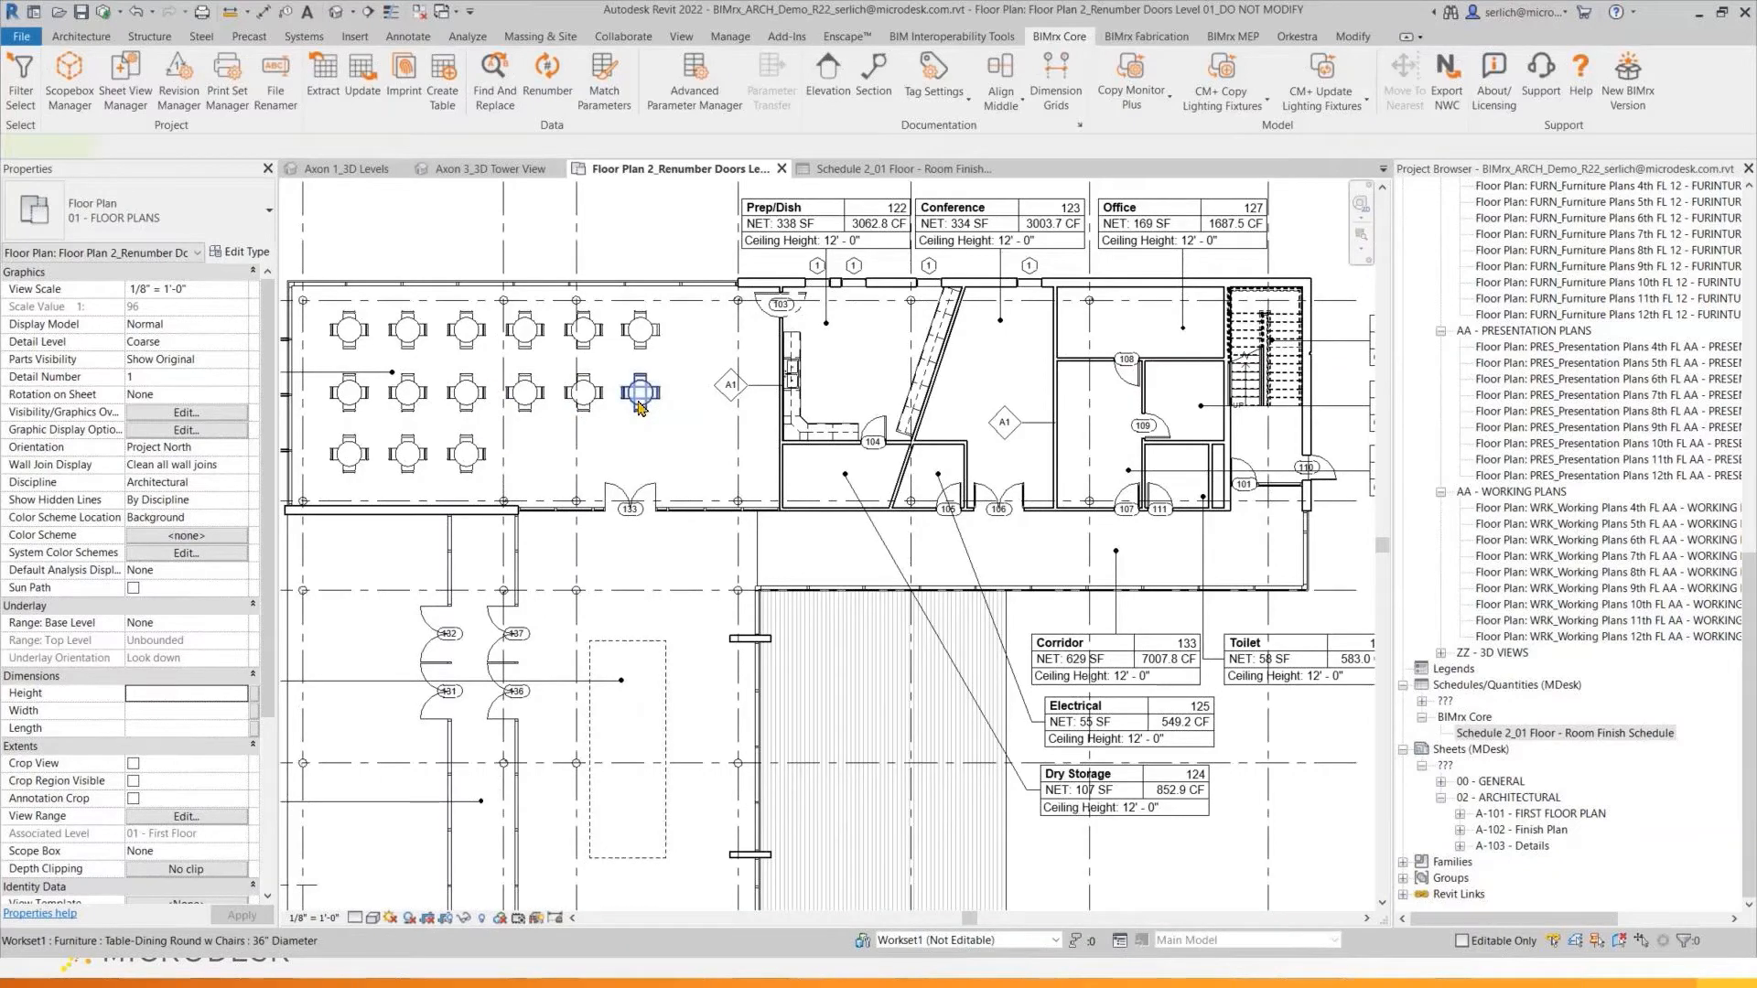
left_click(641, 391)
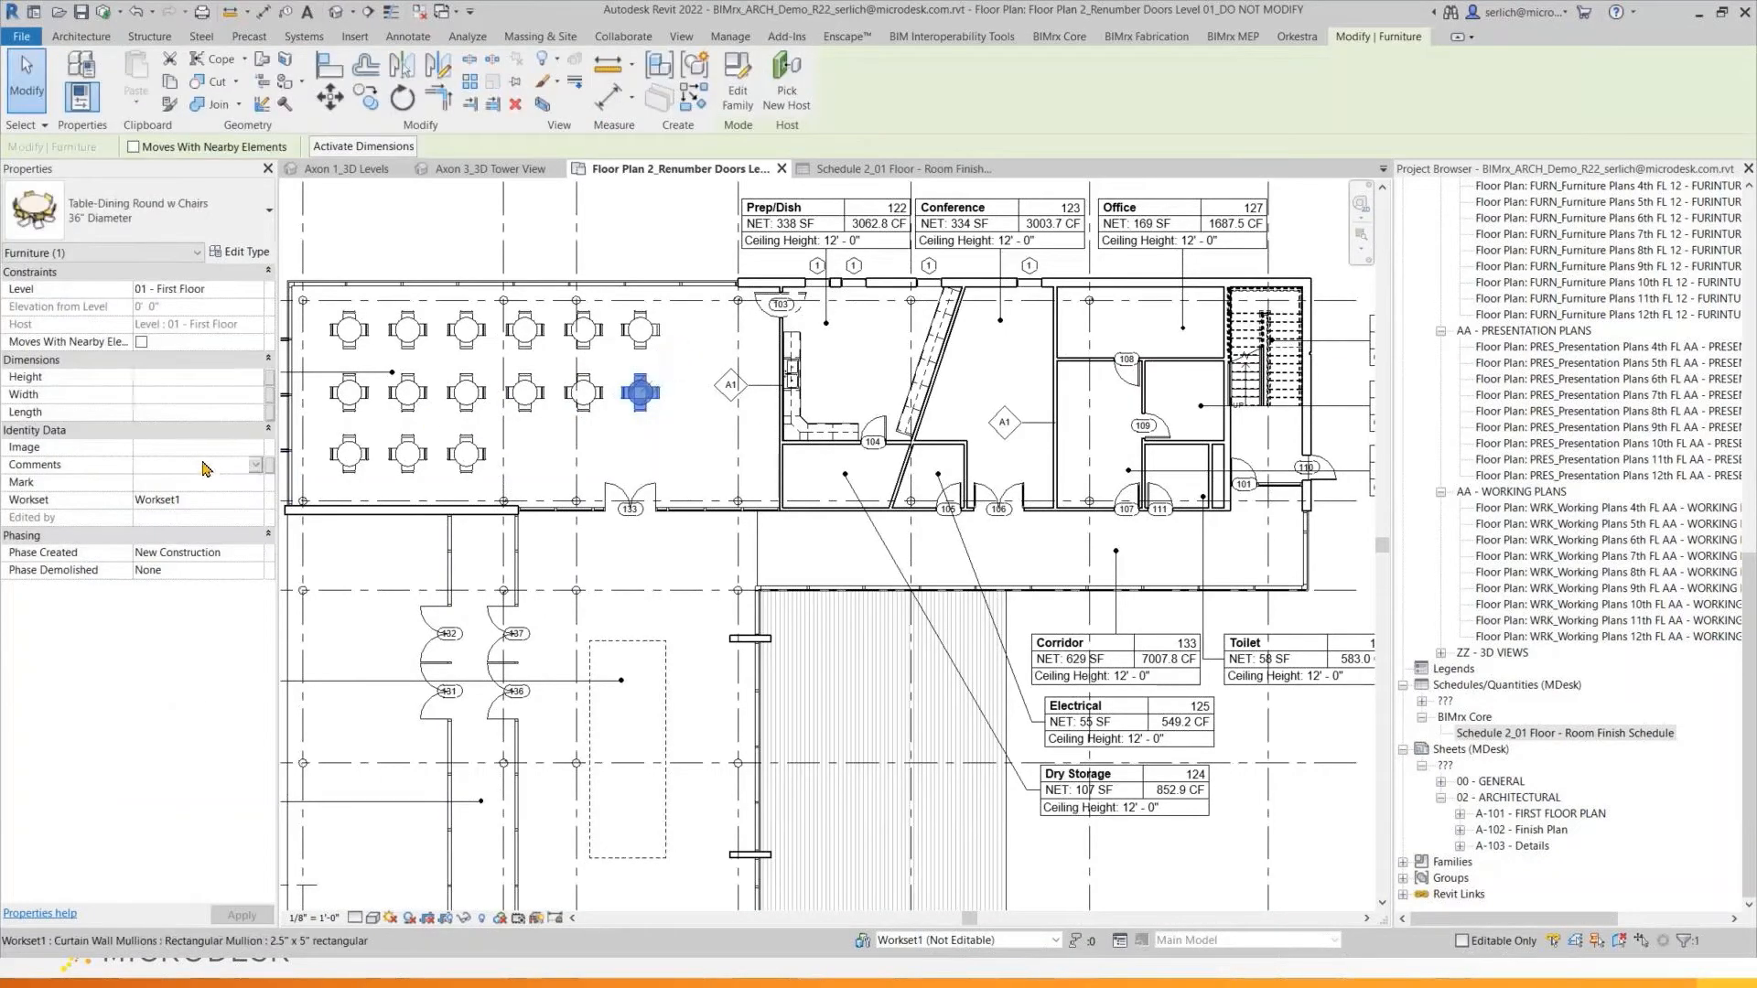
left_click(196, 465)
type("4")
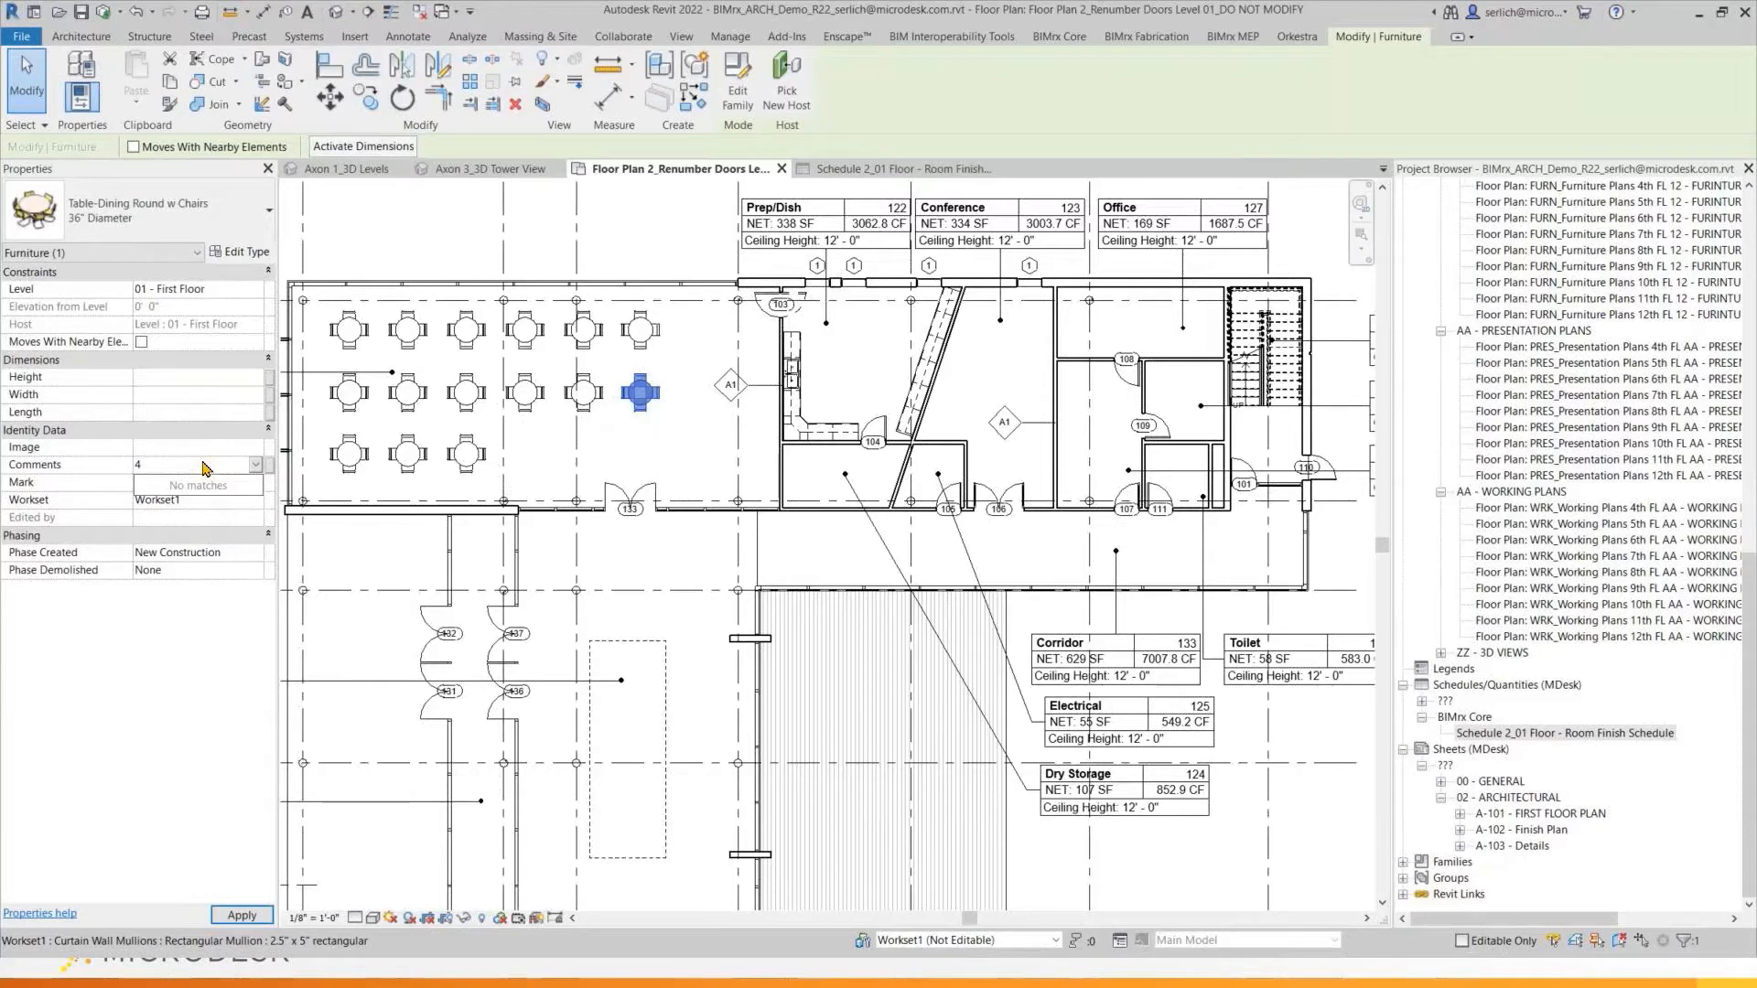
type(" top table")
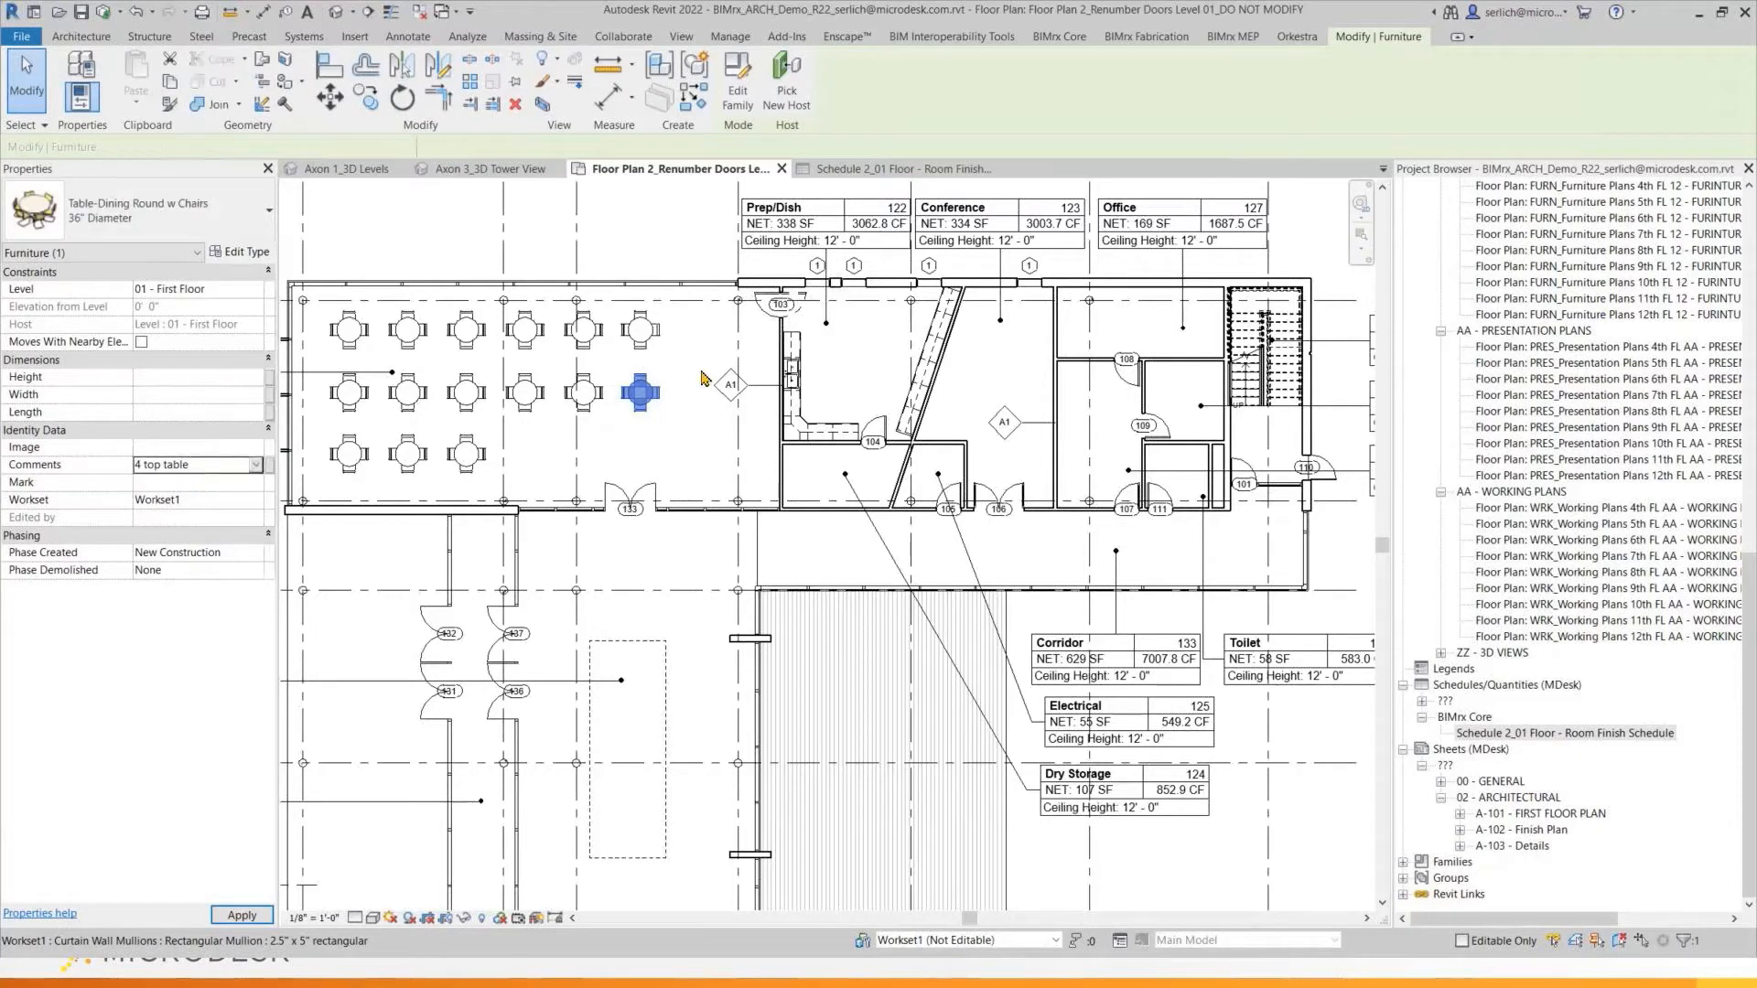
left_click(702, 371)
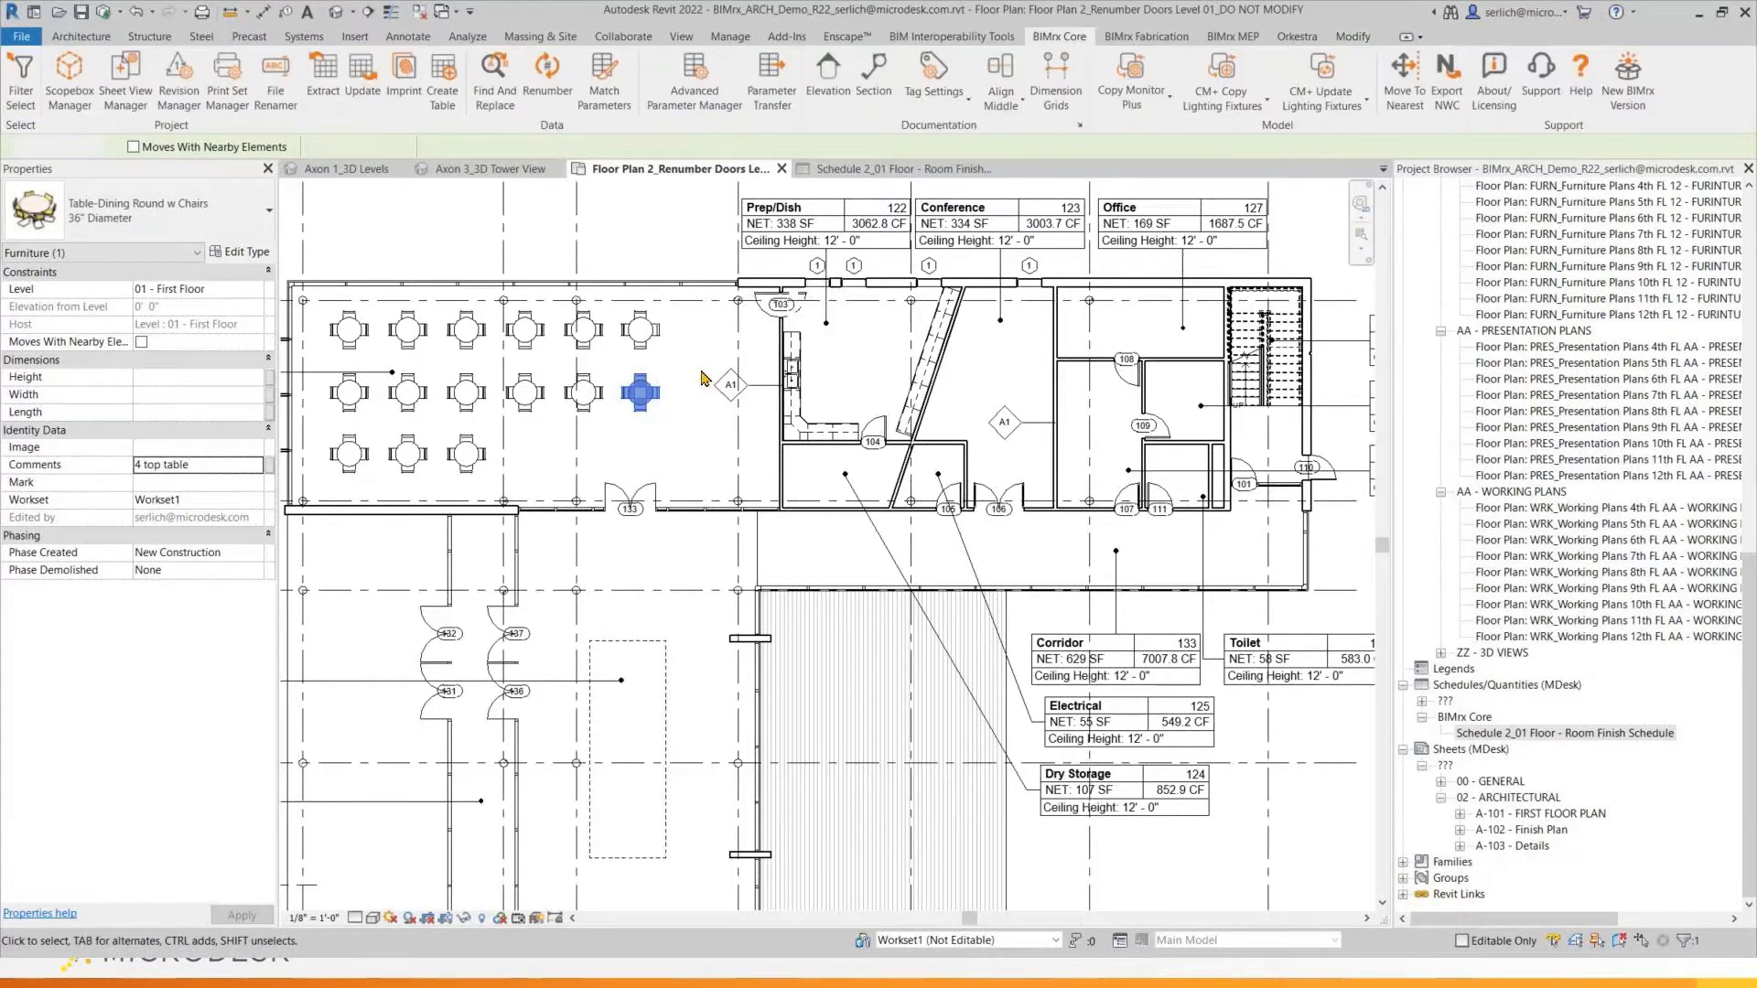
Use Match Parameters to copy only the Comments value "4 top table" from that table to the other fourteen Cafeteria tables
left_click(583, 392)
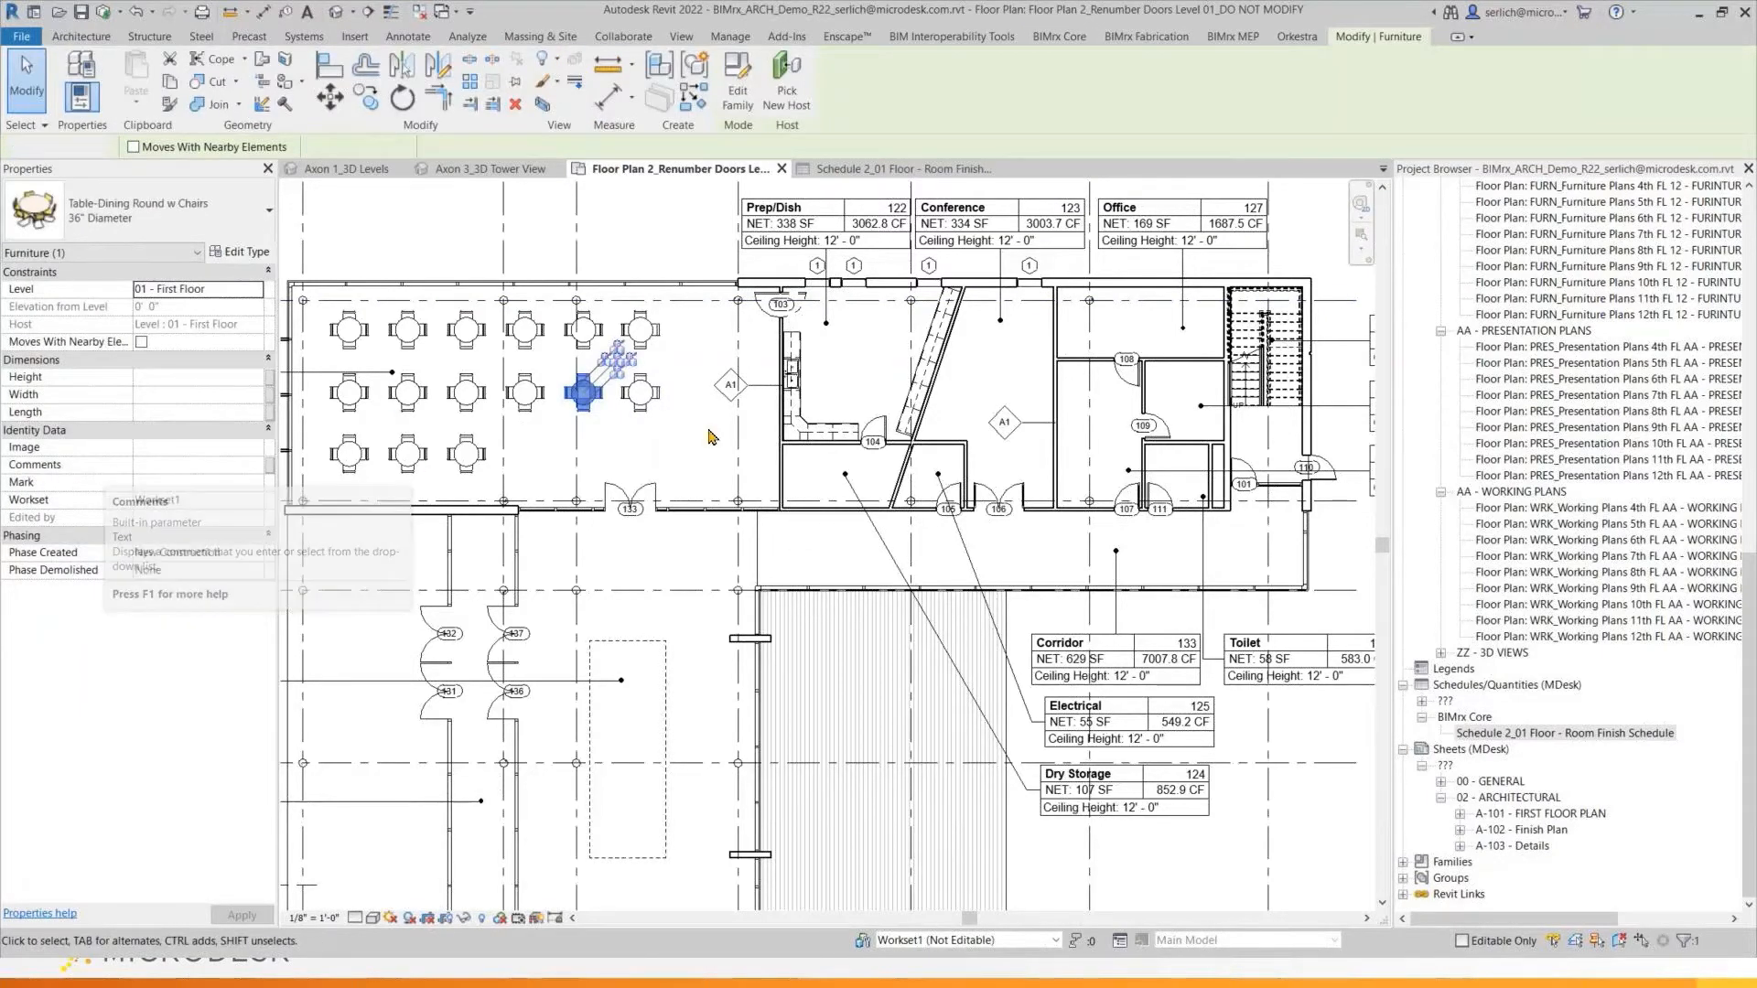
left_click(714, 347)
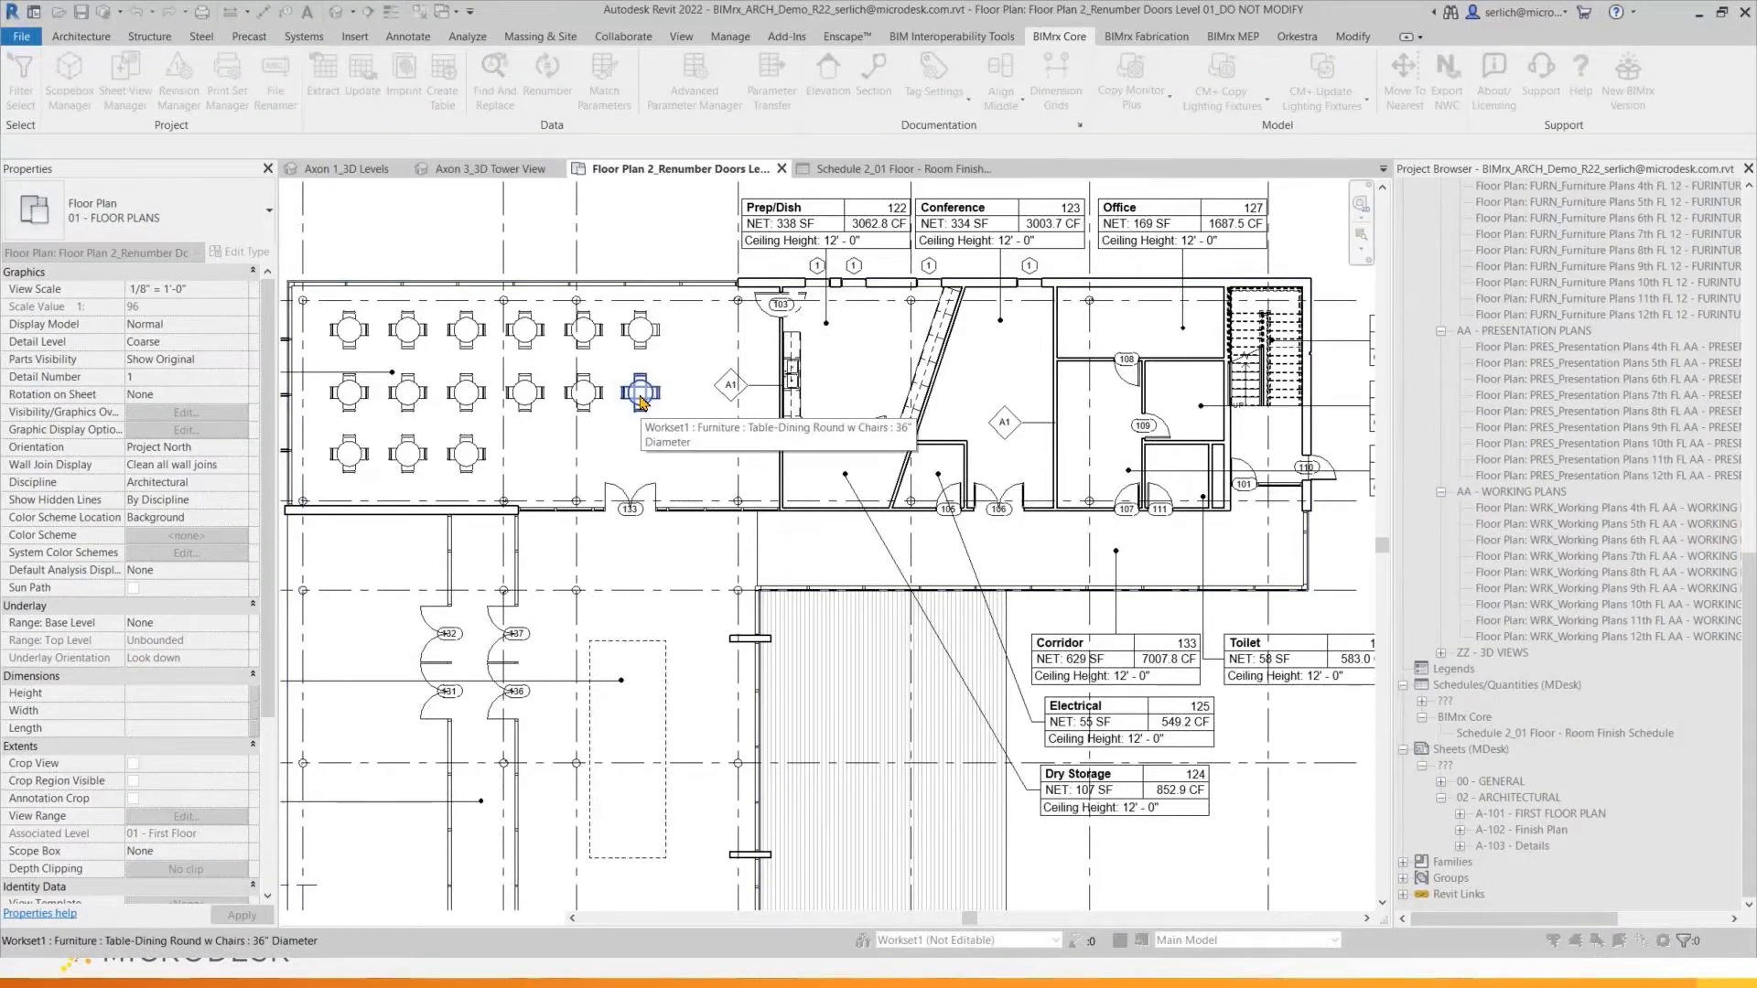
left_click(641, 329)
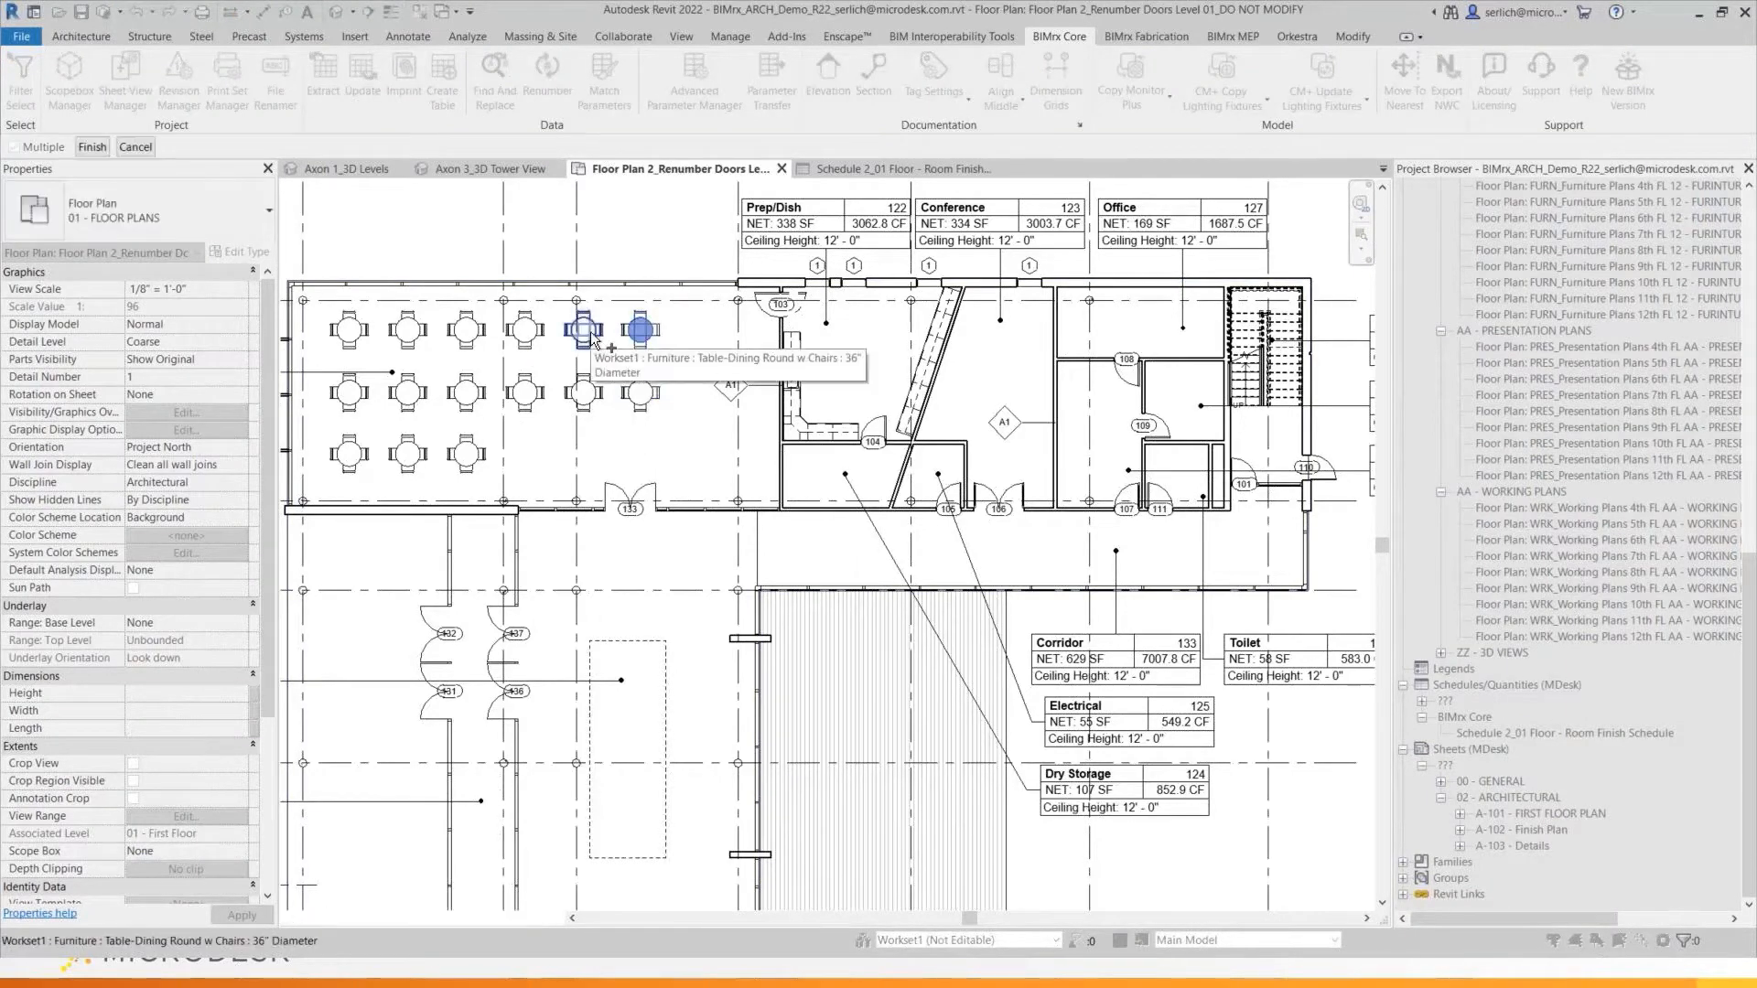
left_click(583, 329)
left_click(583, 392)
left_click(525, 393)
left_click(524, 330)
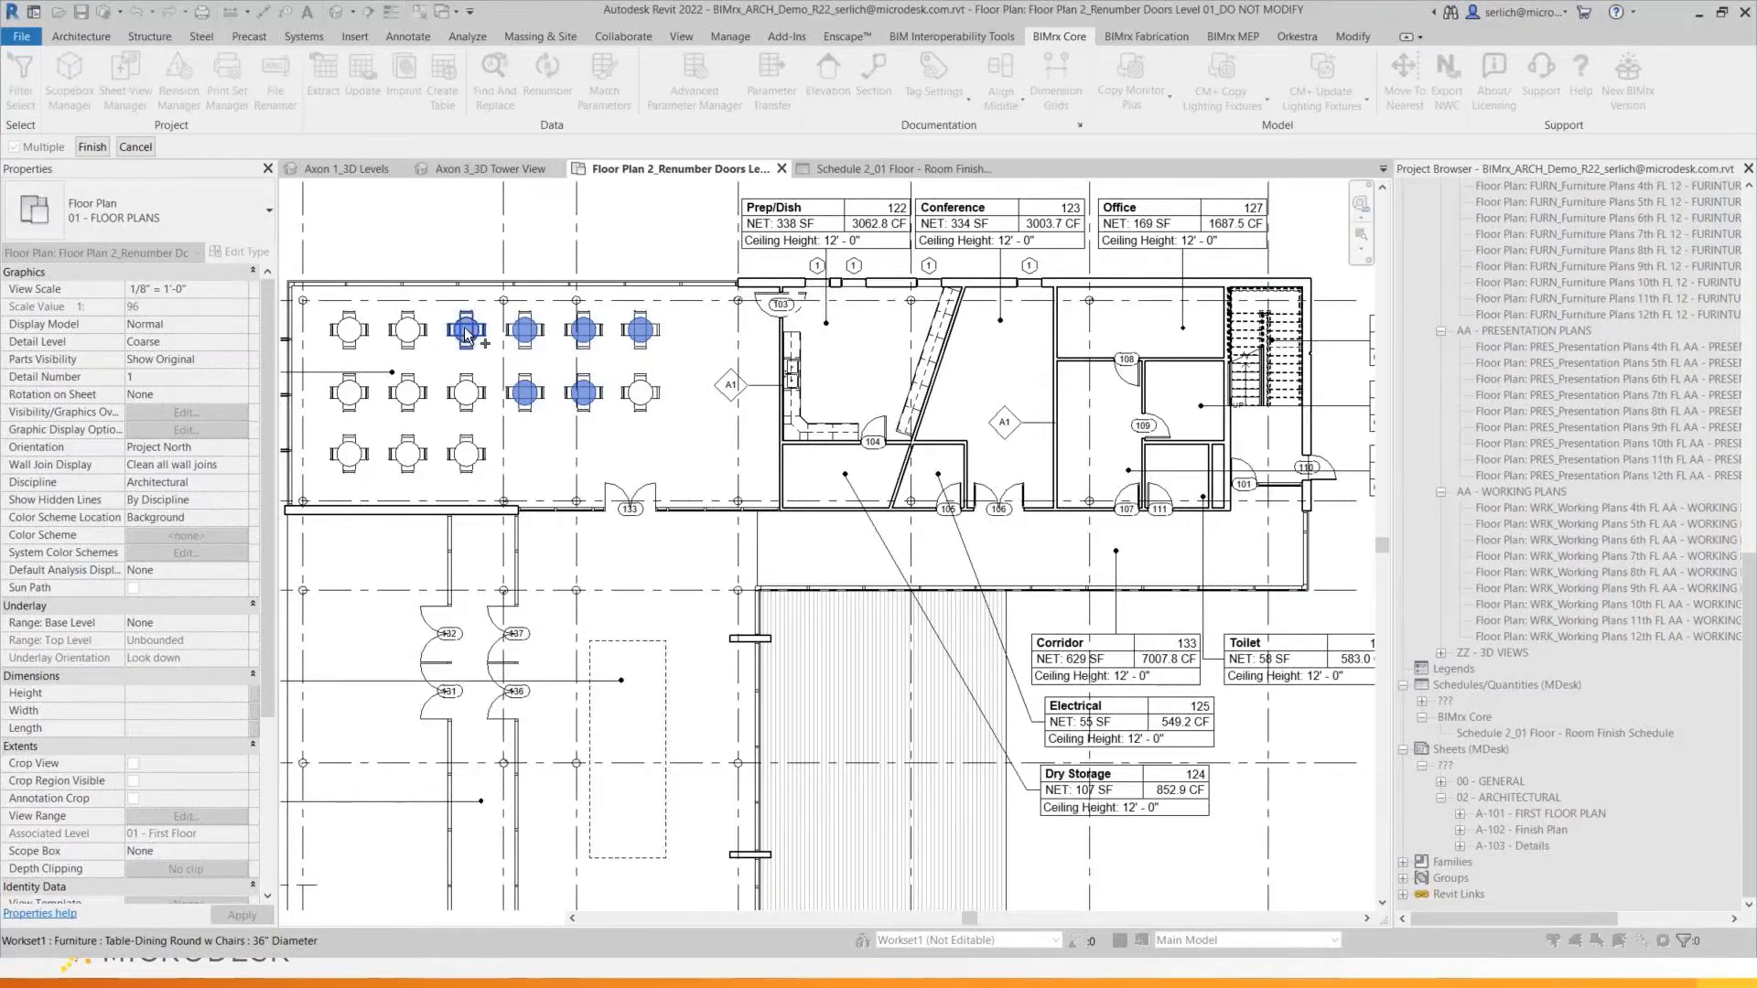
left_click(466, 329)
left_click(467, 393)
left_click(467, 454)
left_click(407, 454)
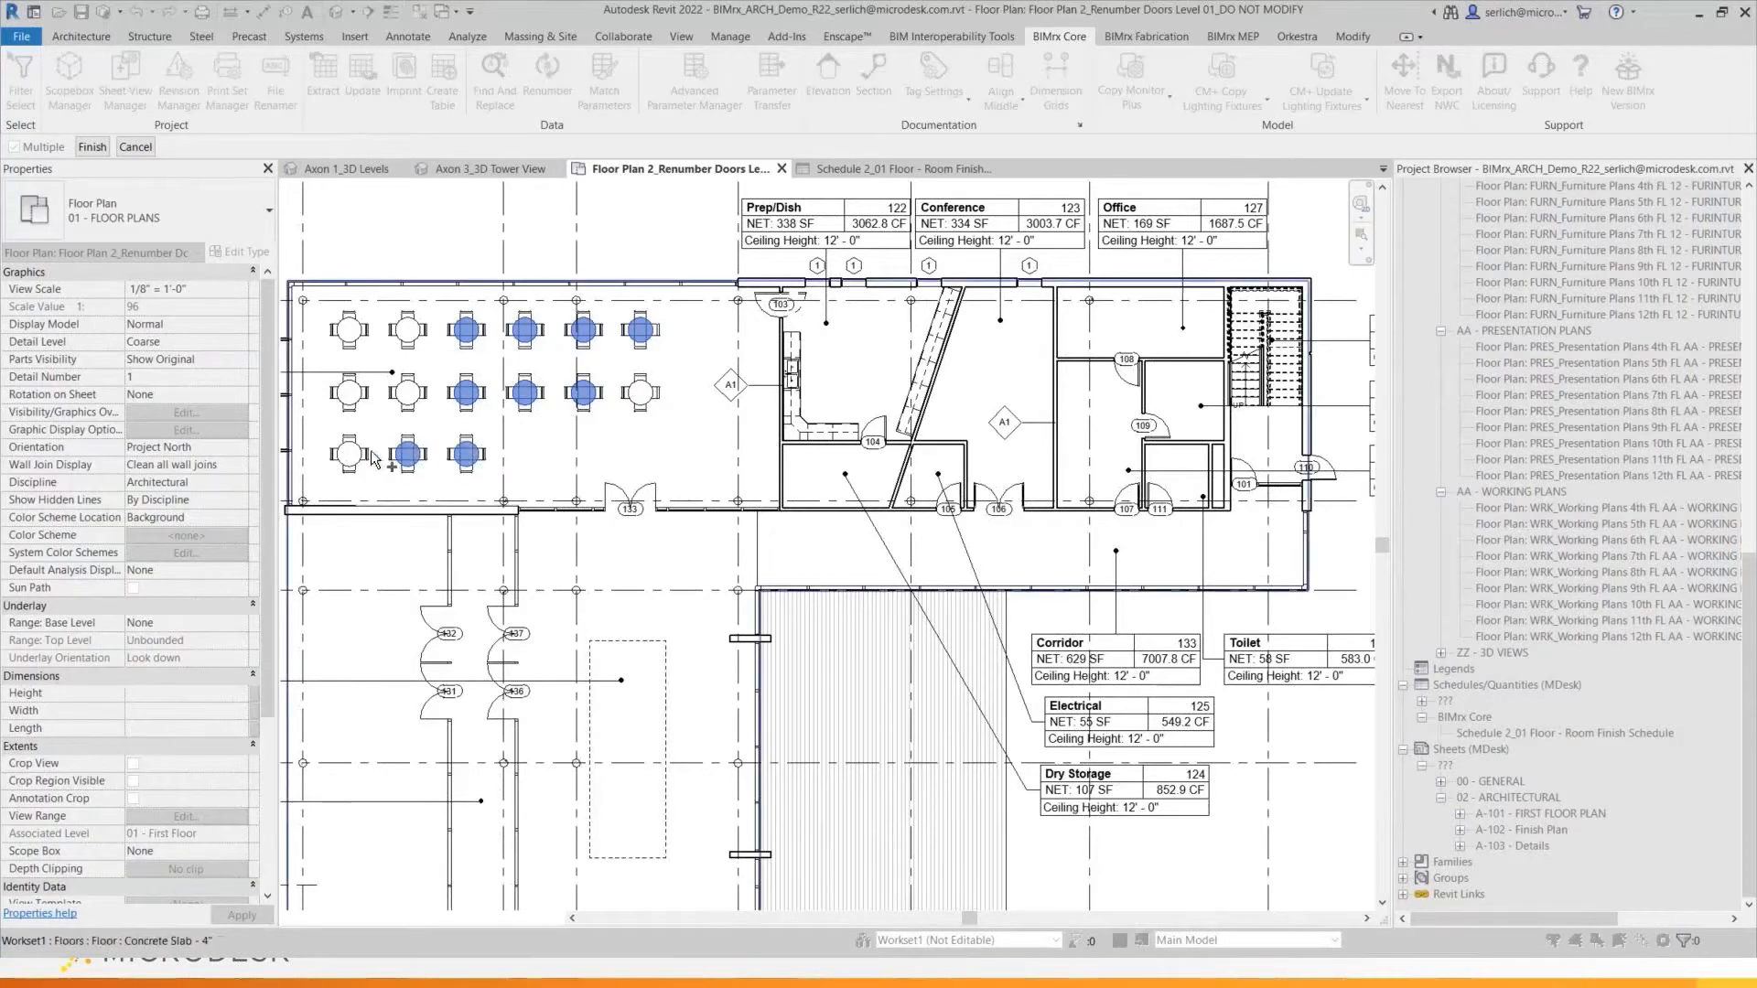
left_click(349, 454)
left_click(348, 393)
left_click(407, 393)
left_click(407, 330)
left_click(348, 329)
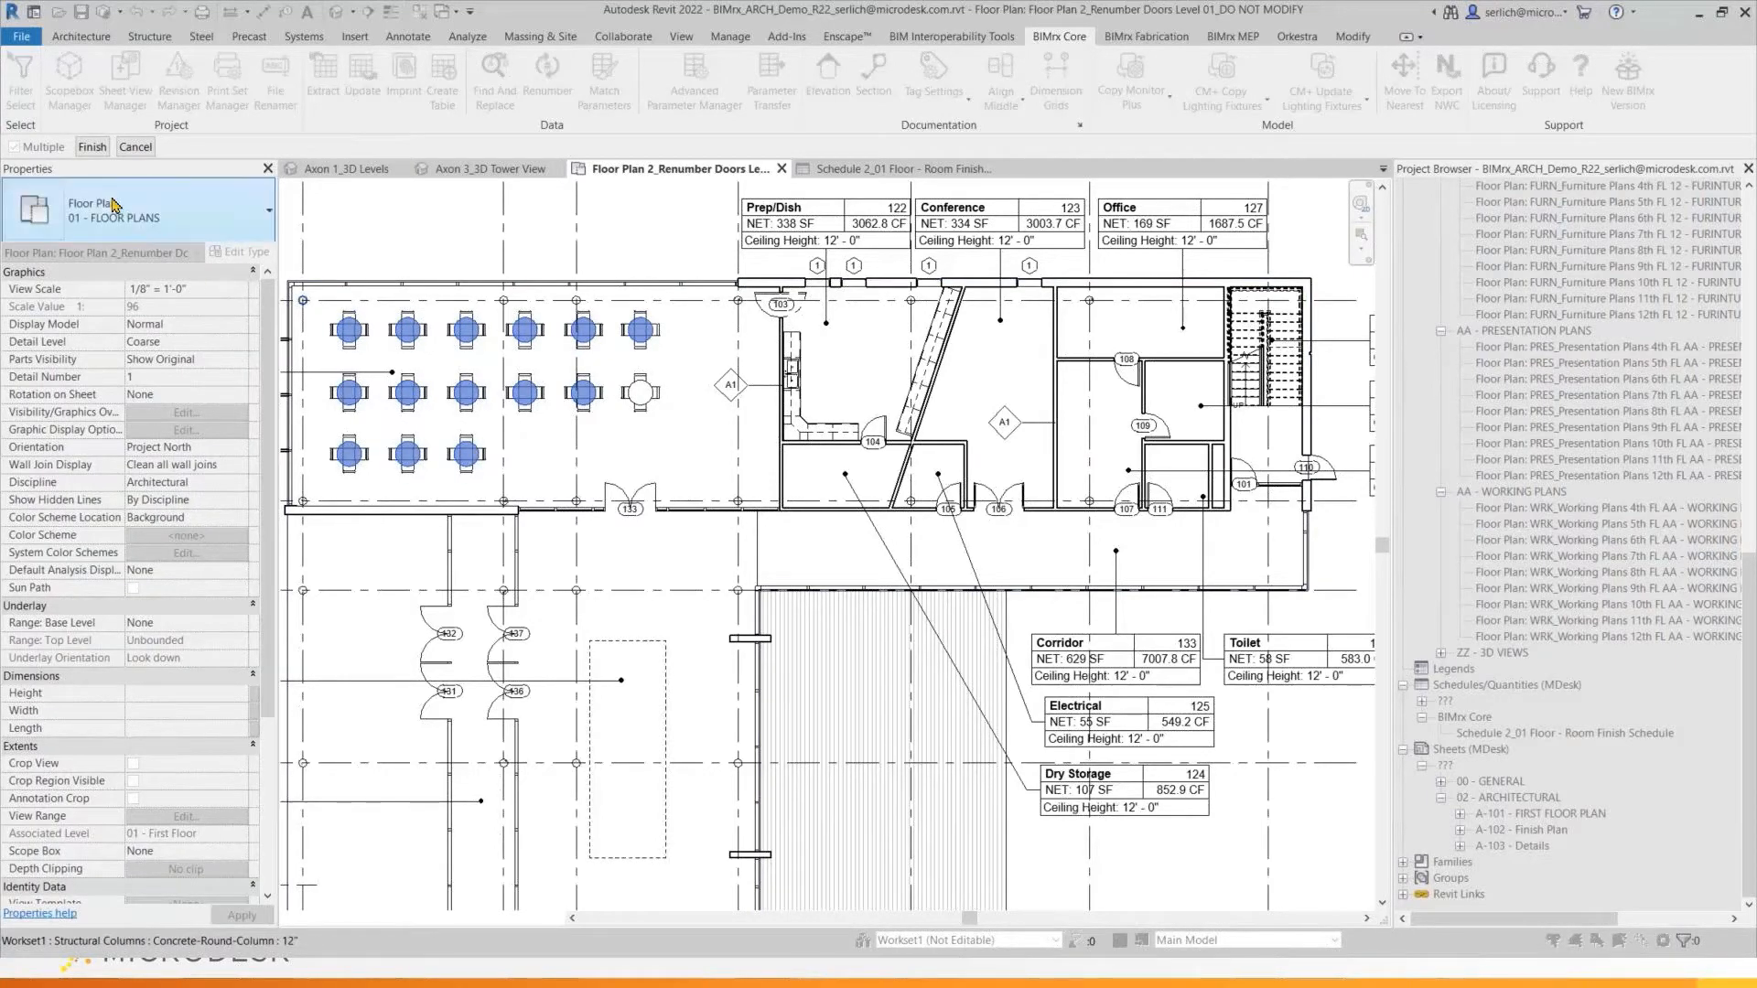
left_click(92, 147)
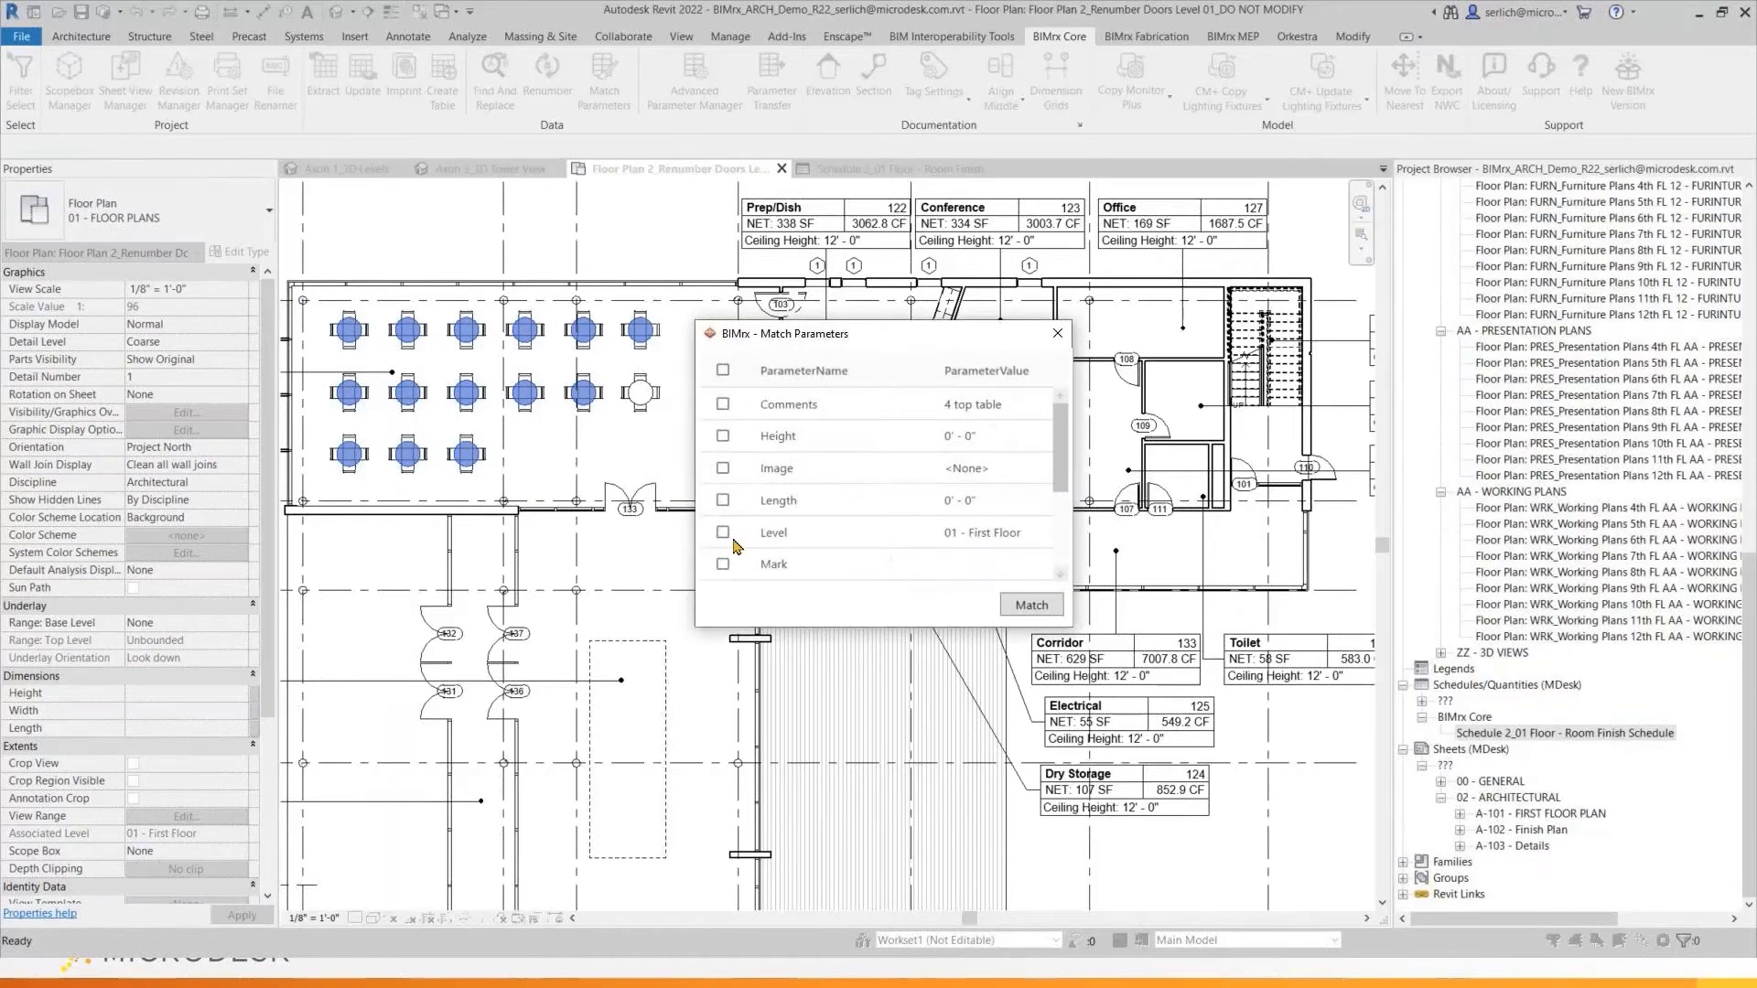
left_click(723, 404)
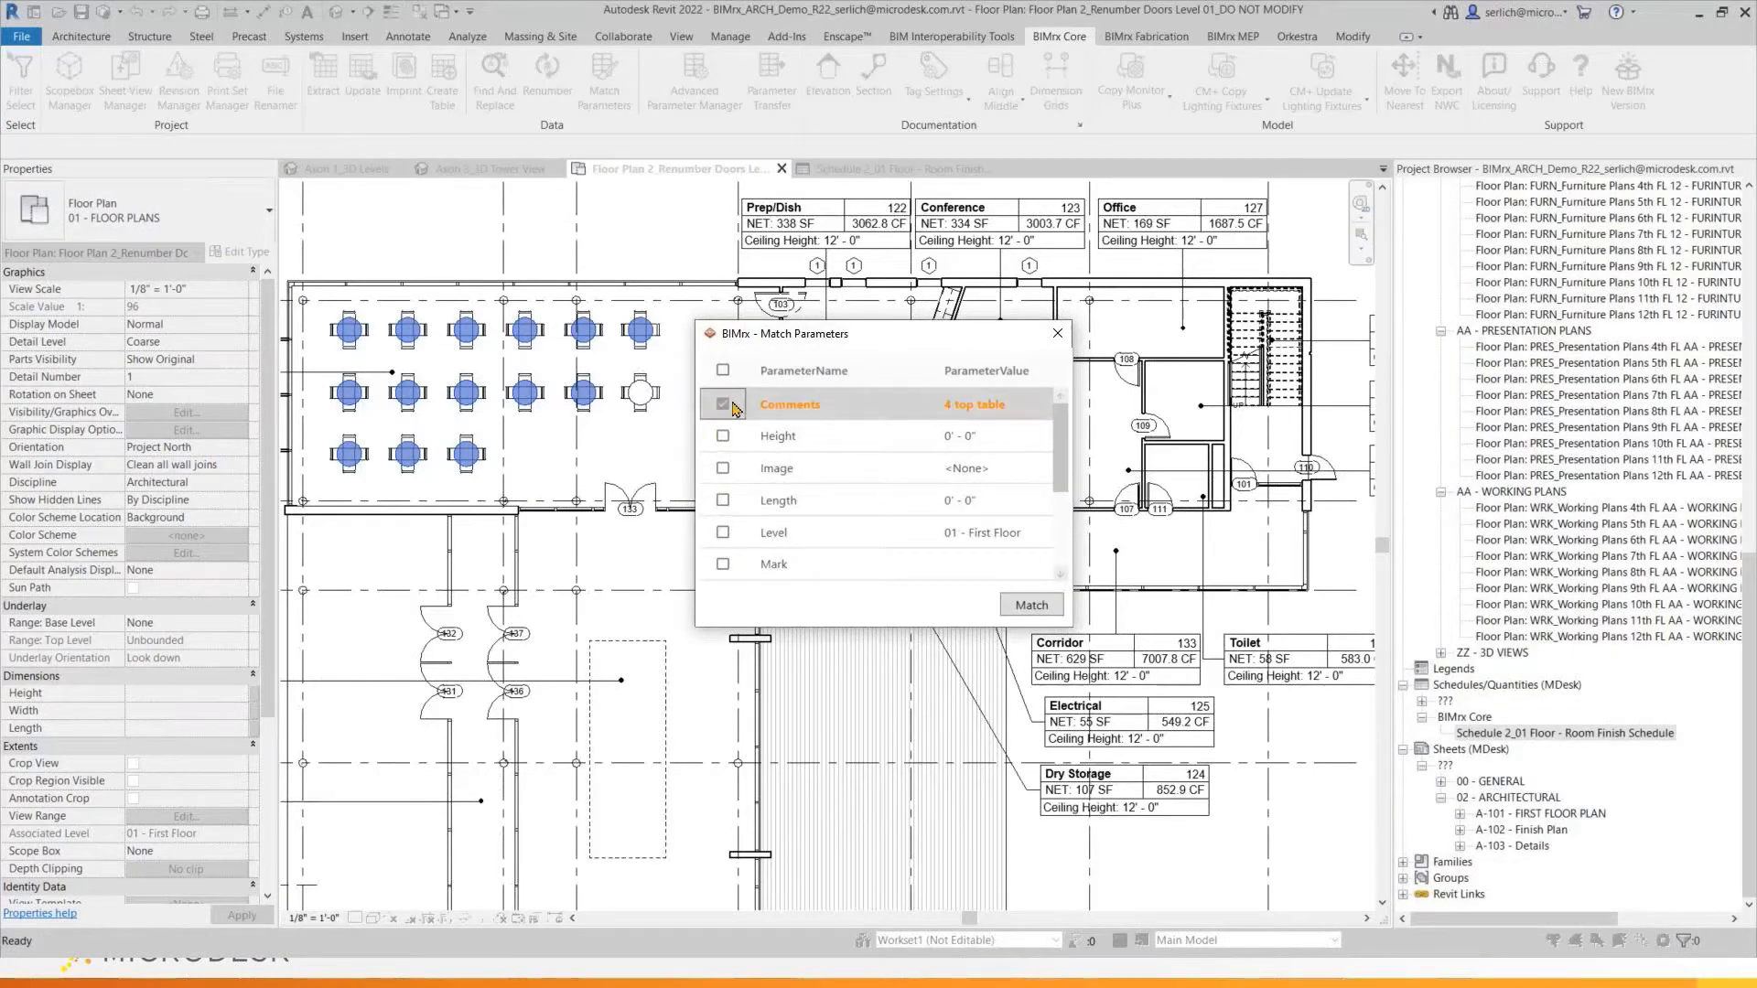
left_click(1031, 605)
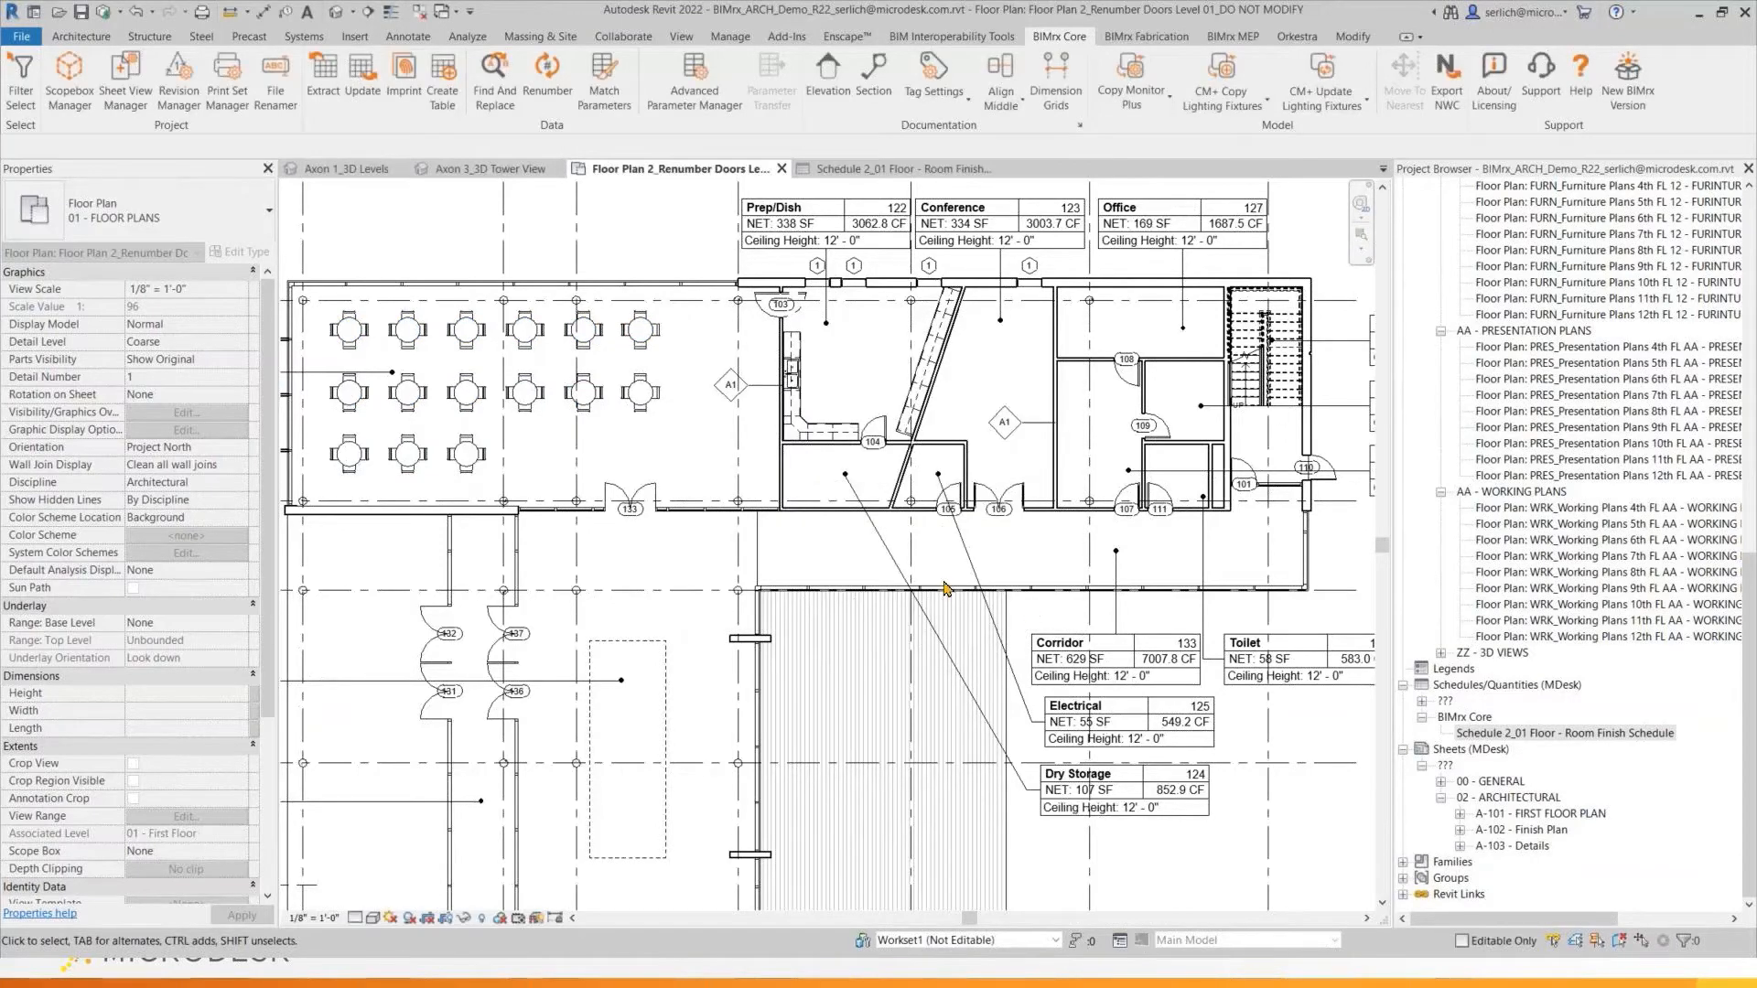
Check the Comments property of the two easternmost tables in the Cafeteria's upper row, and clear the selection
left_click(641, 329)
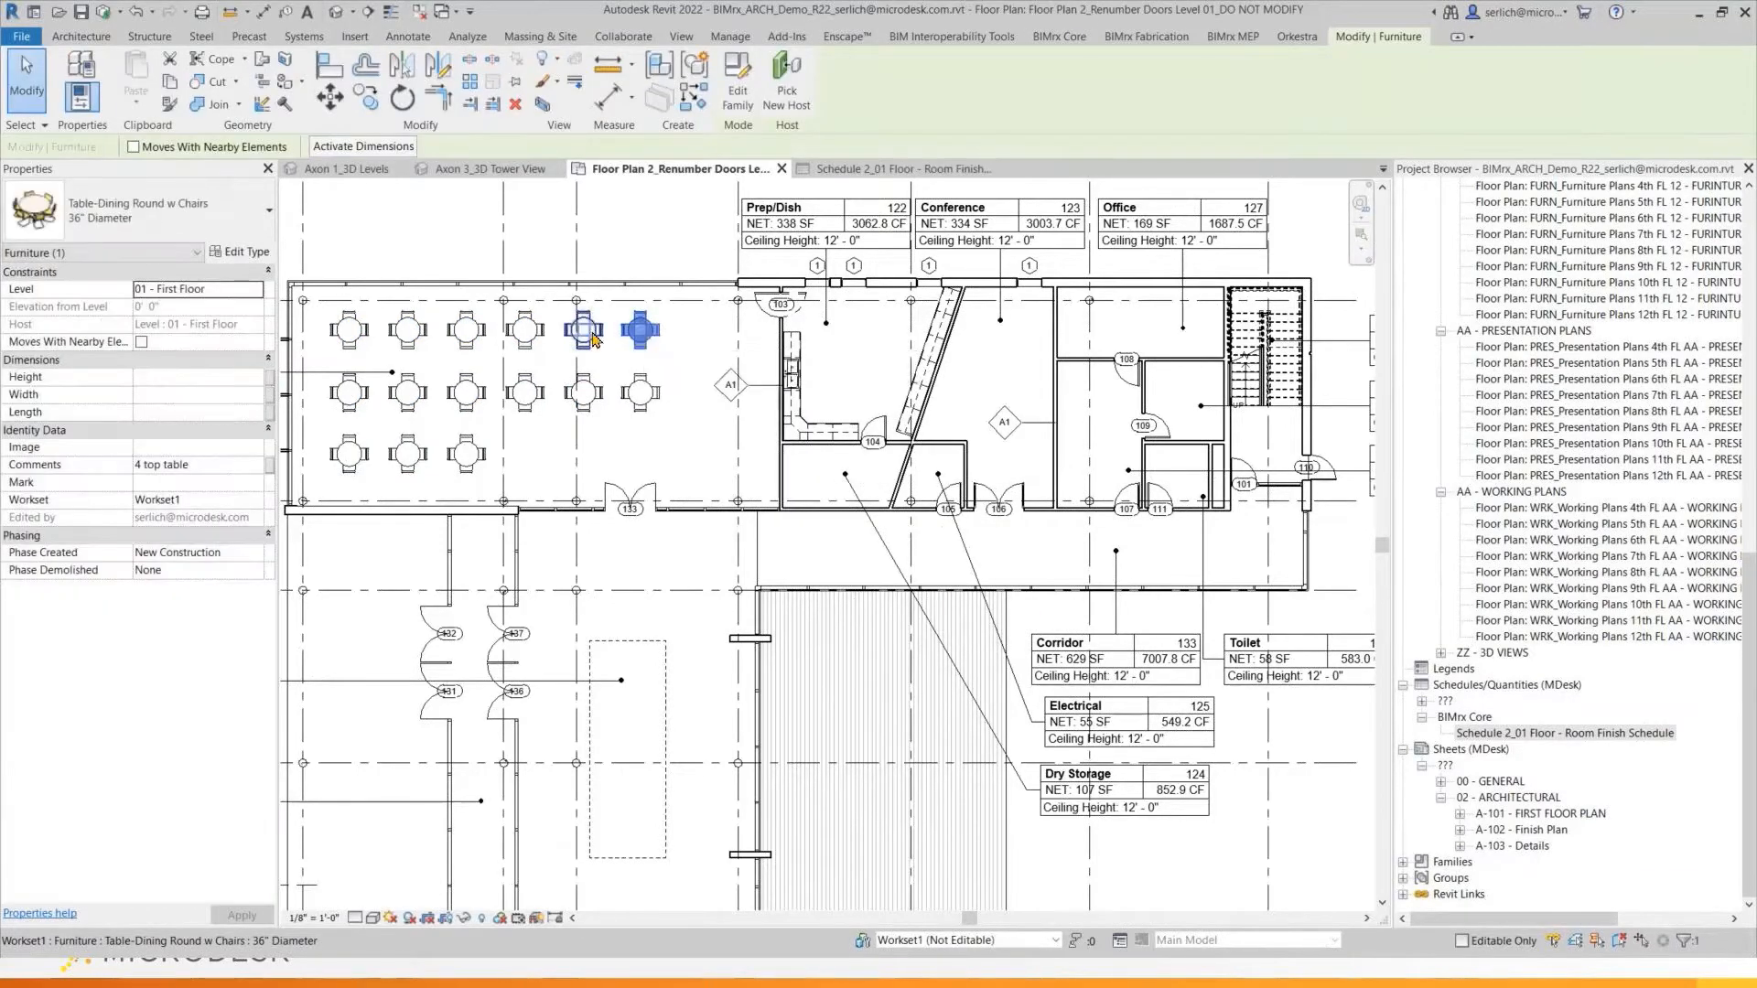
left_click(586, 332)
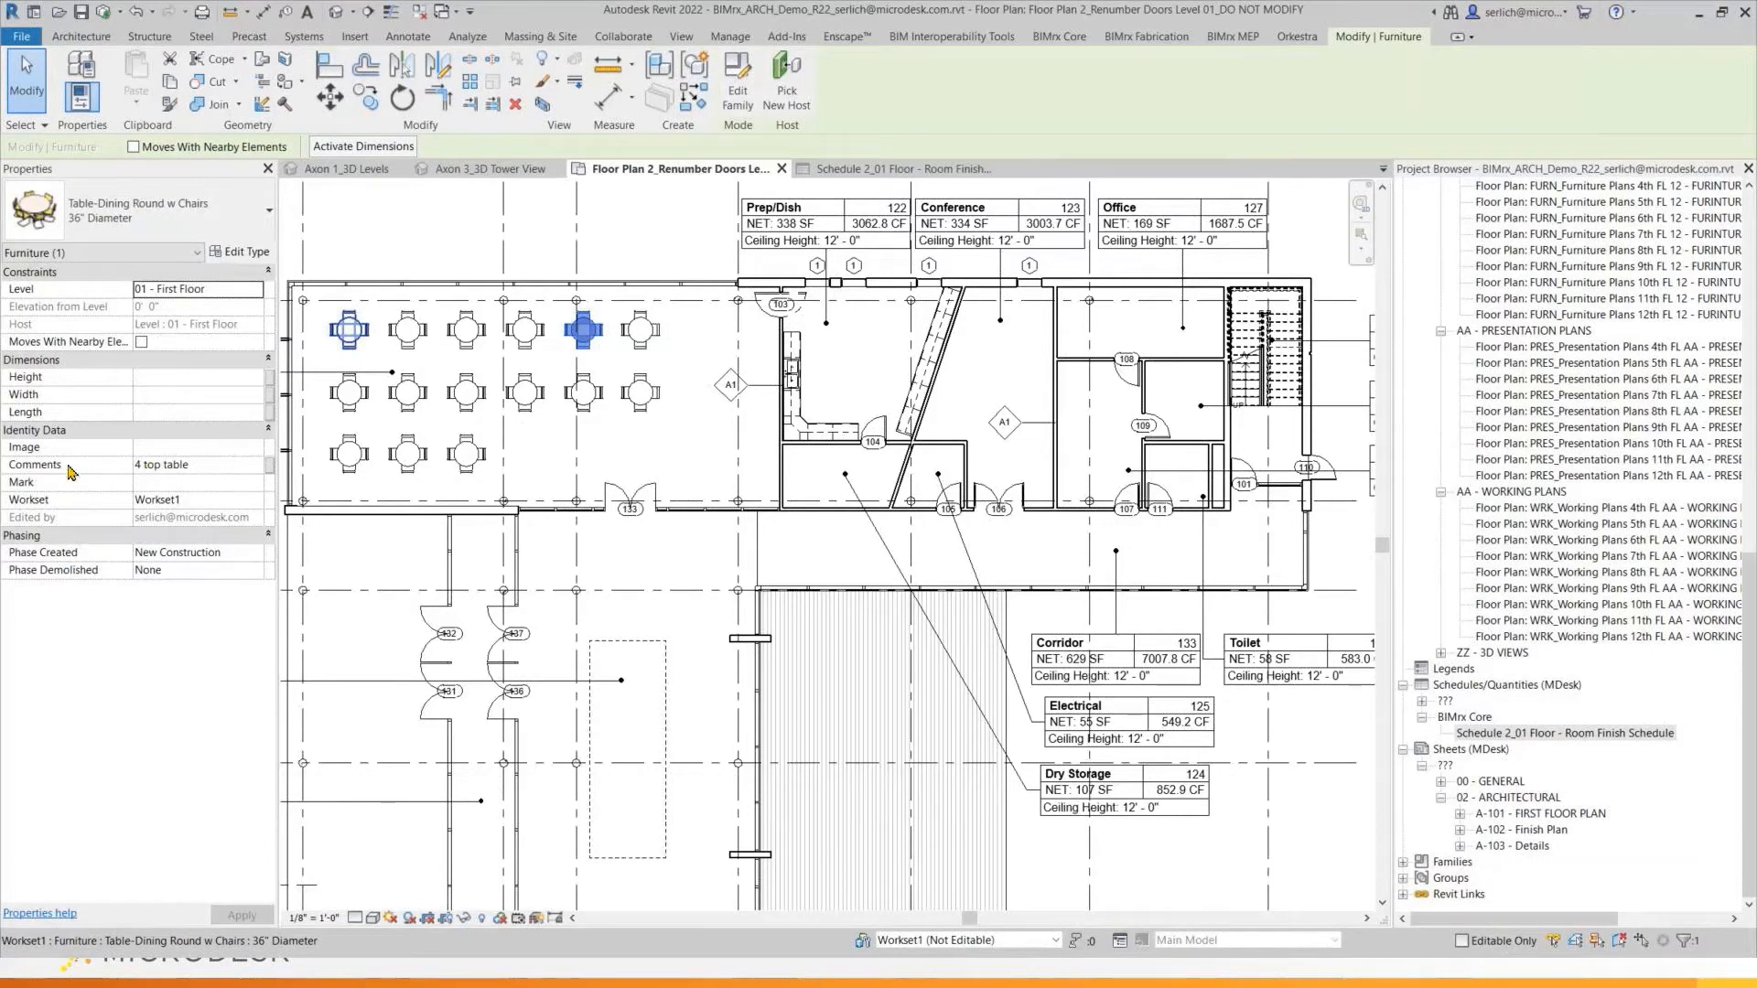
left_click(448, 242)
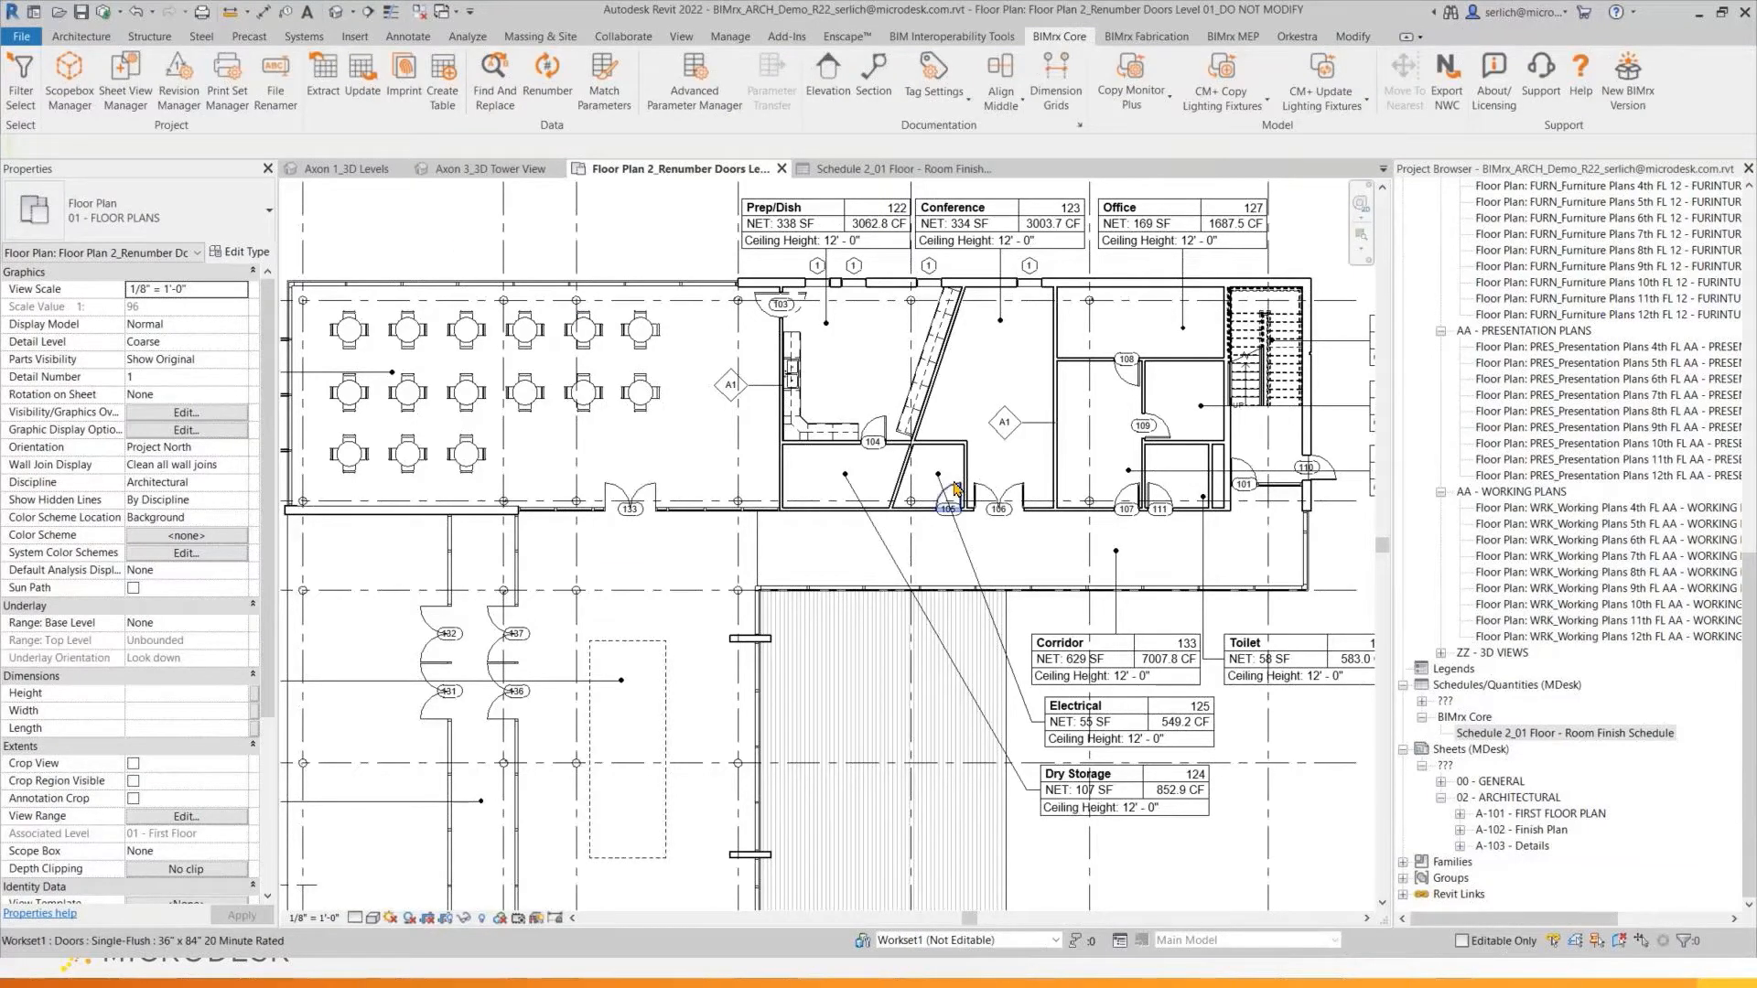
Open the 3D view Axon 3_3D Tower View and launch the Sheet View Manager
scroll(961, 480, "down", 3)
middle_click_drag(1202, 693, 1042, 559)
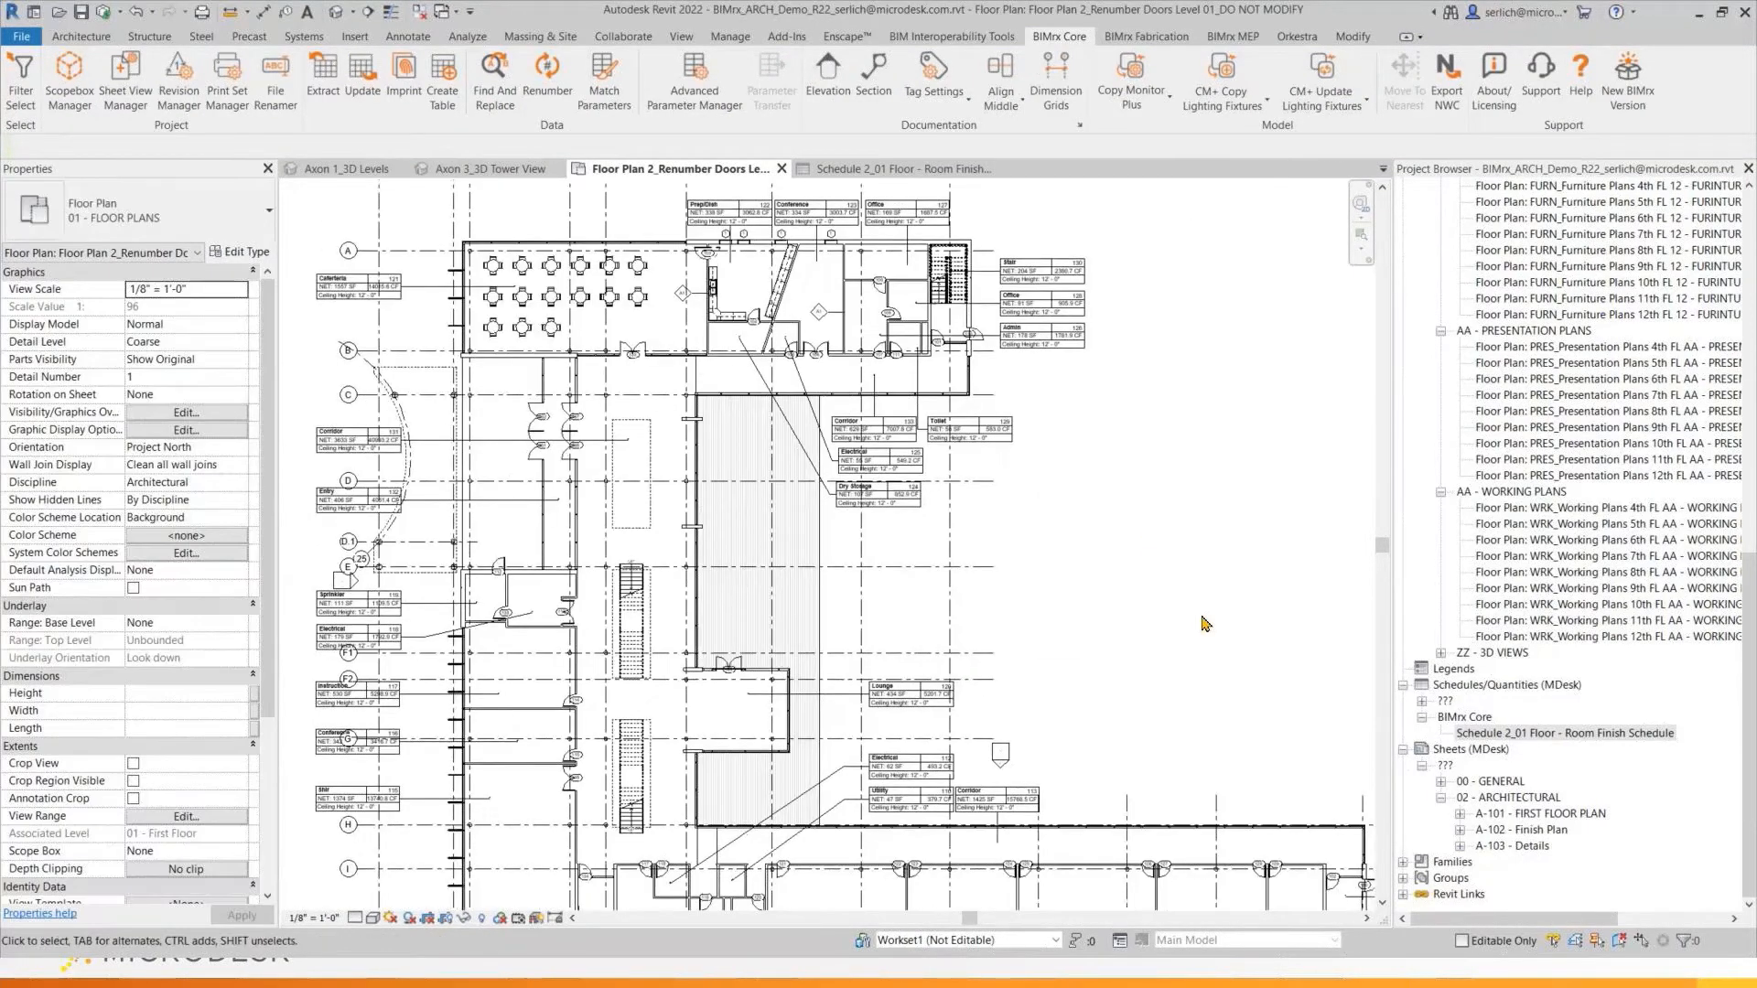
middle_click_drag(1243, 597, 1110, 465)
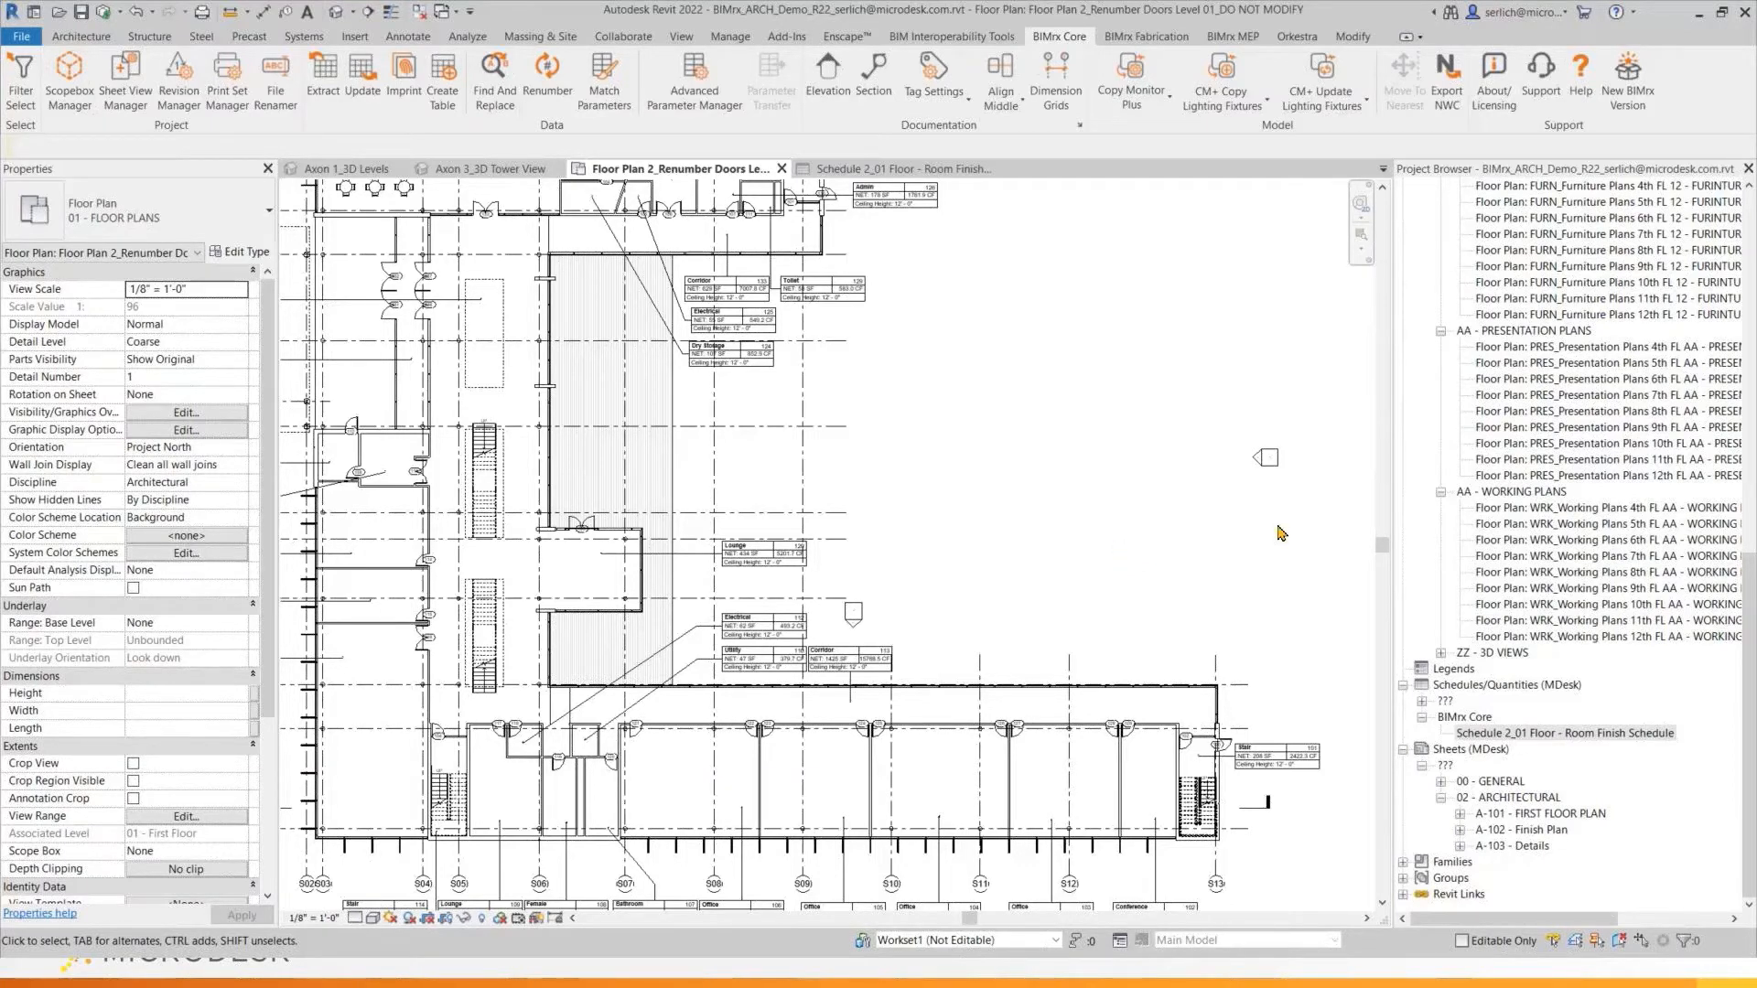
scroll(1537, 655, "up", 5)
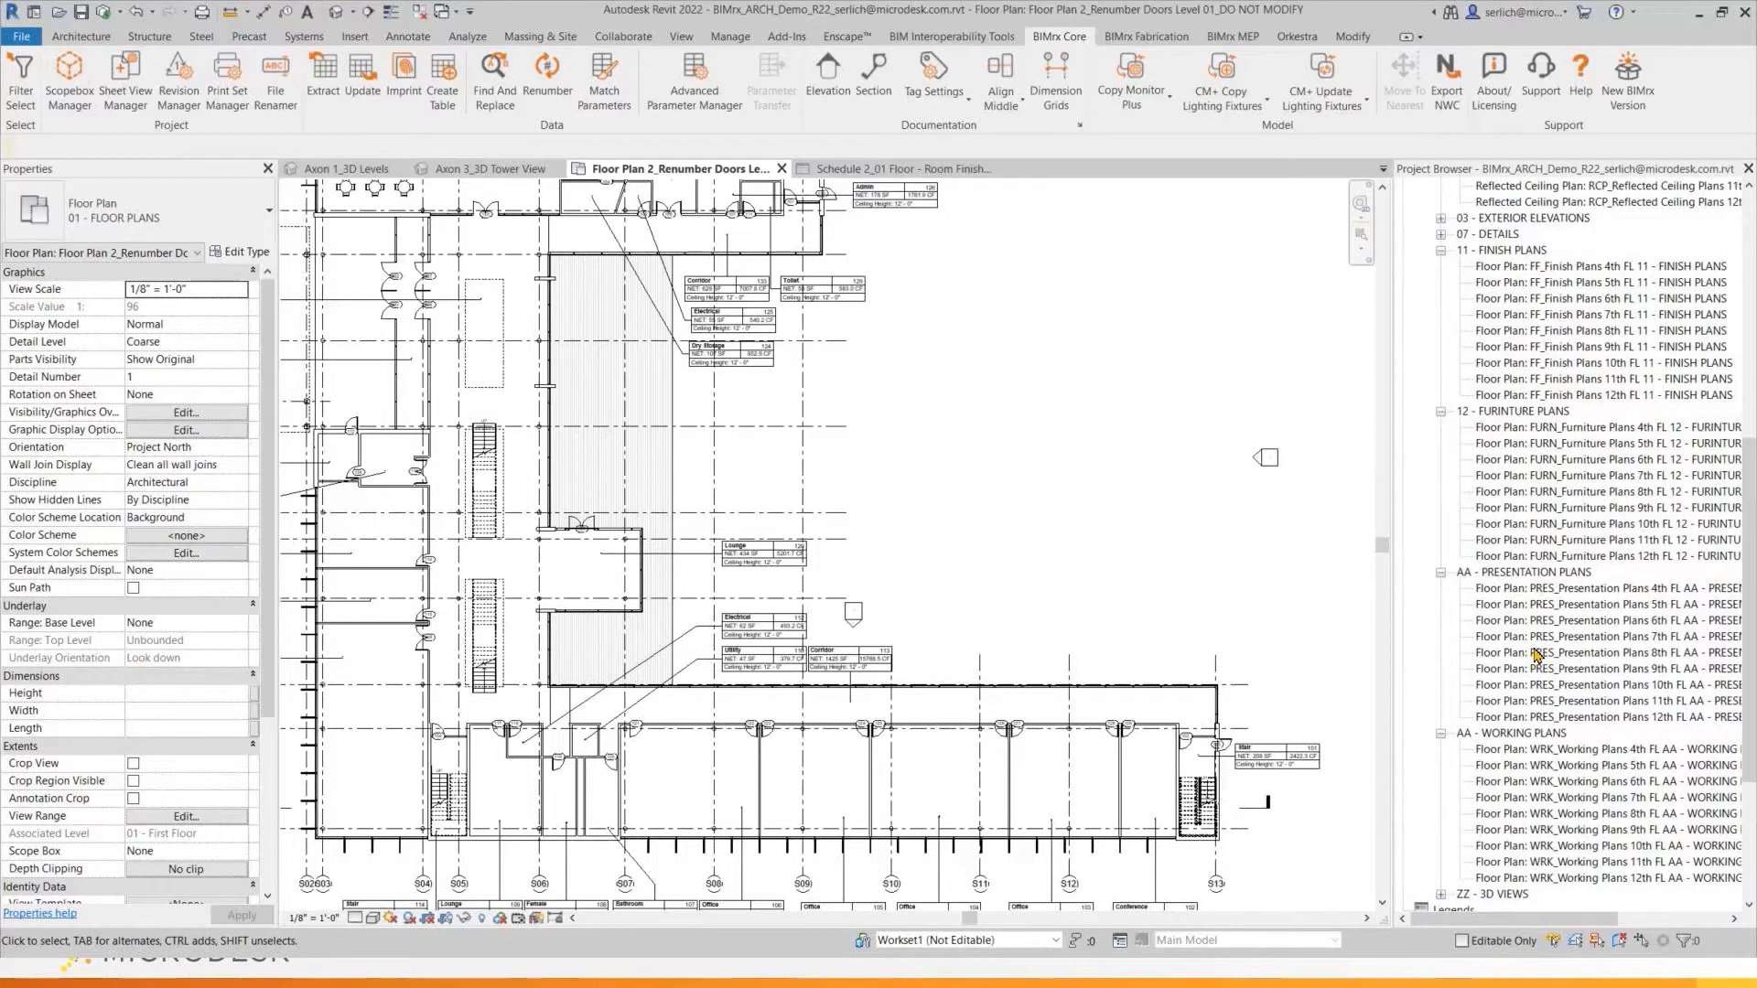
scroll(1537, 655, "up", 10)
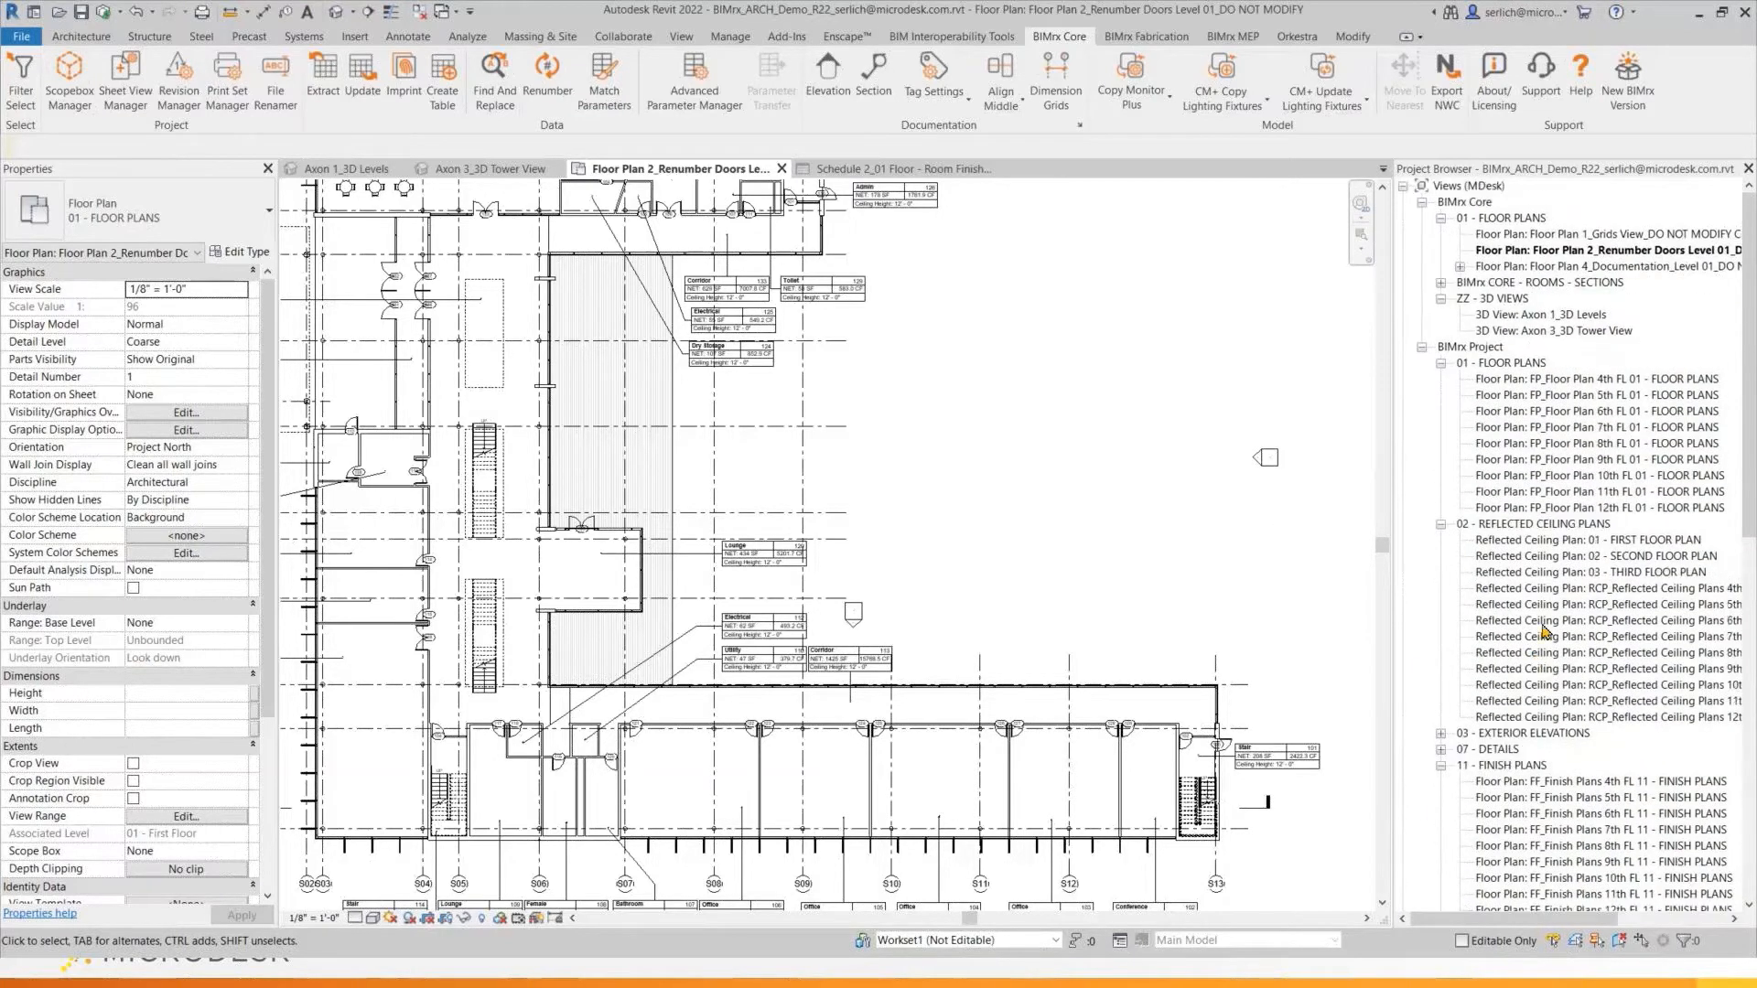
double_click(1555, 330)
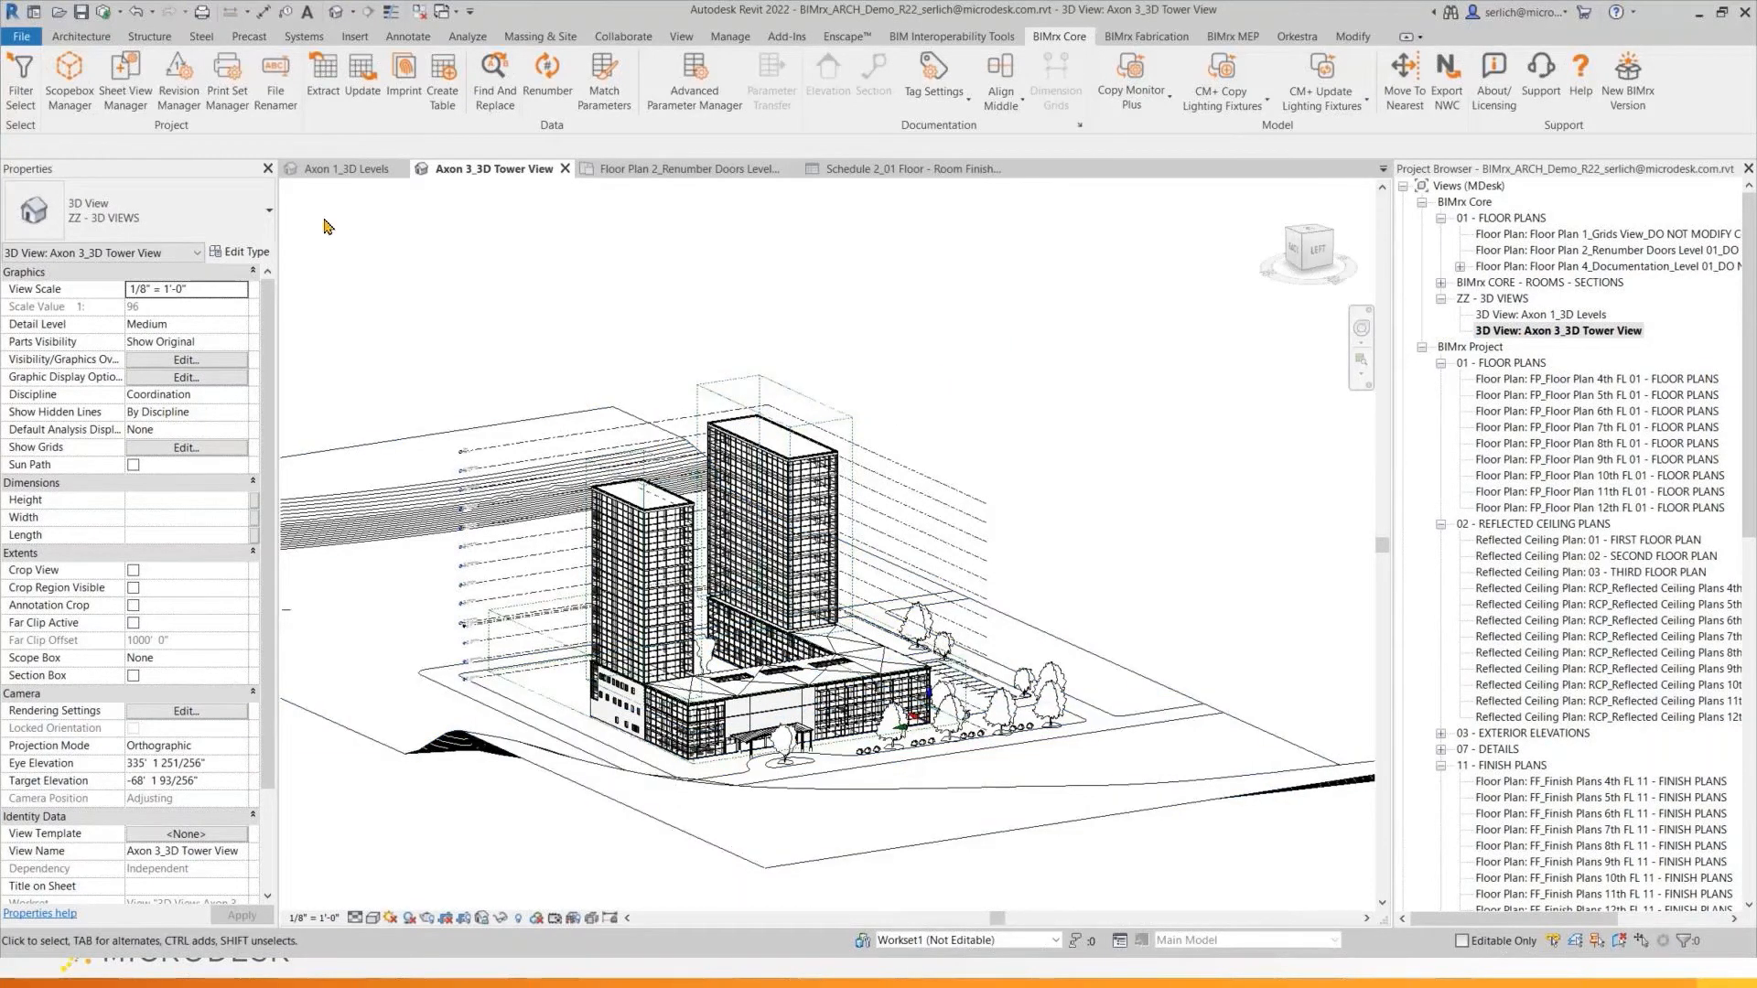
left_click(133, 89)
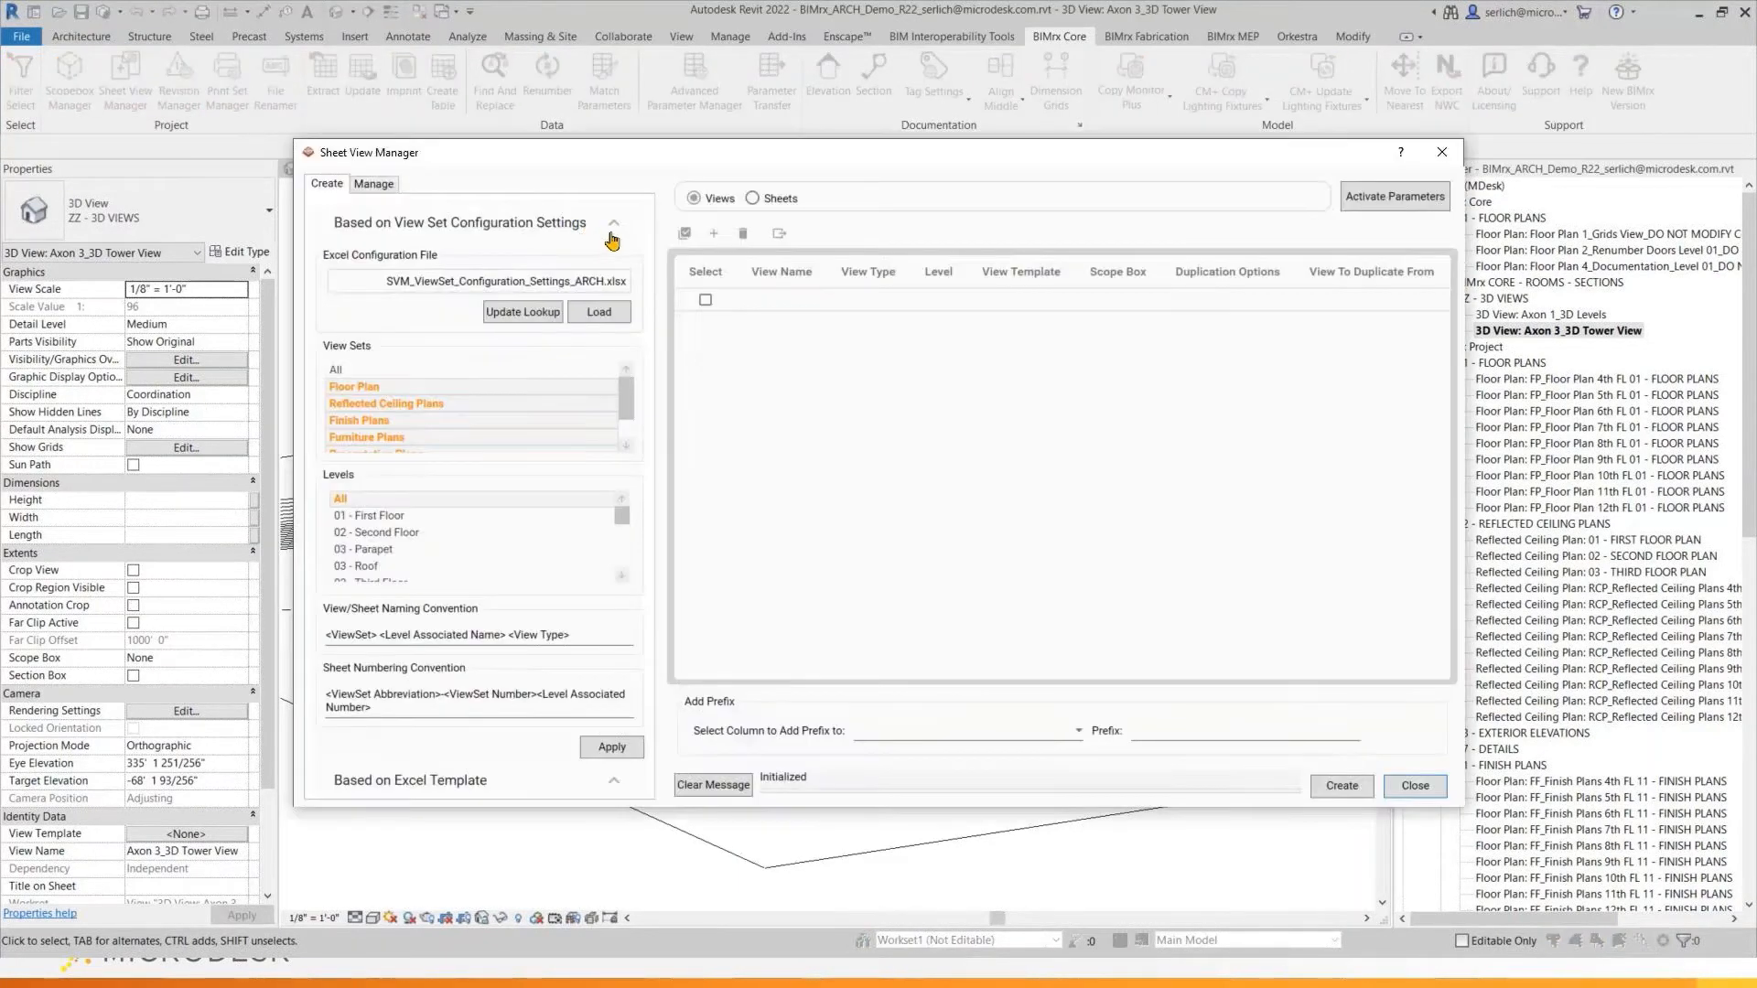
Load the Excel template 02_DuplicateDependant_CreateSheets_PlaceViews_BIMrx_ARCH_Demo.xlsx from the SVM folder to create views and sheets
left_click(612, 236)
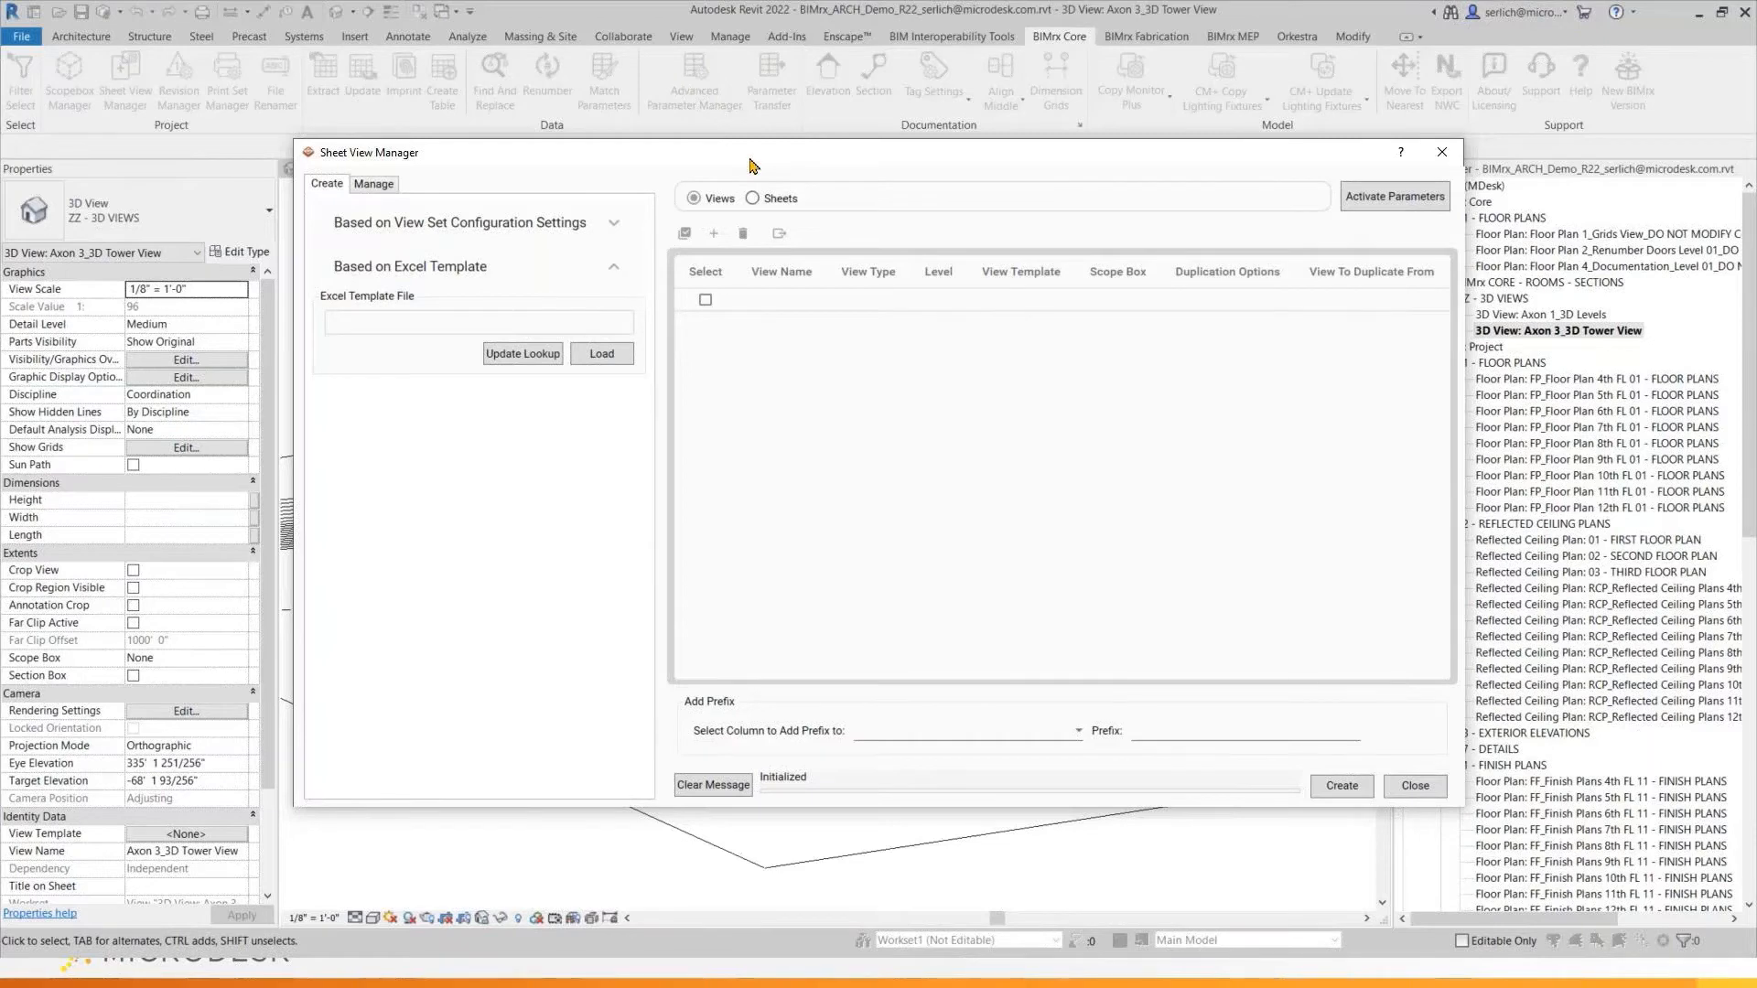
left_click_drag(750, 164, 637, 111)
left_click(495, 304)
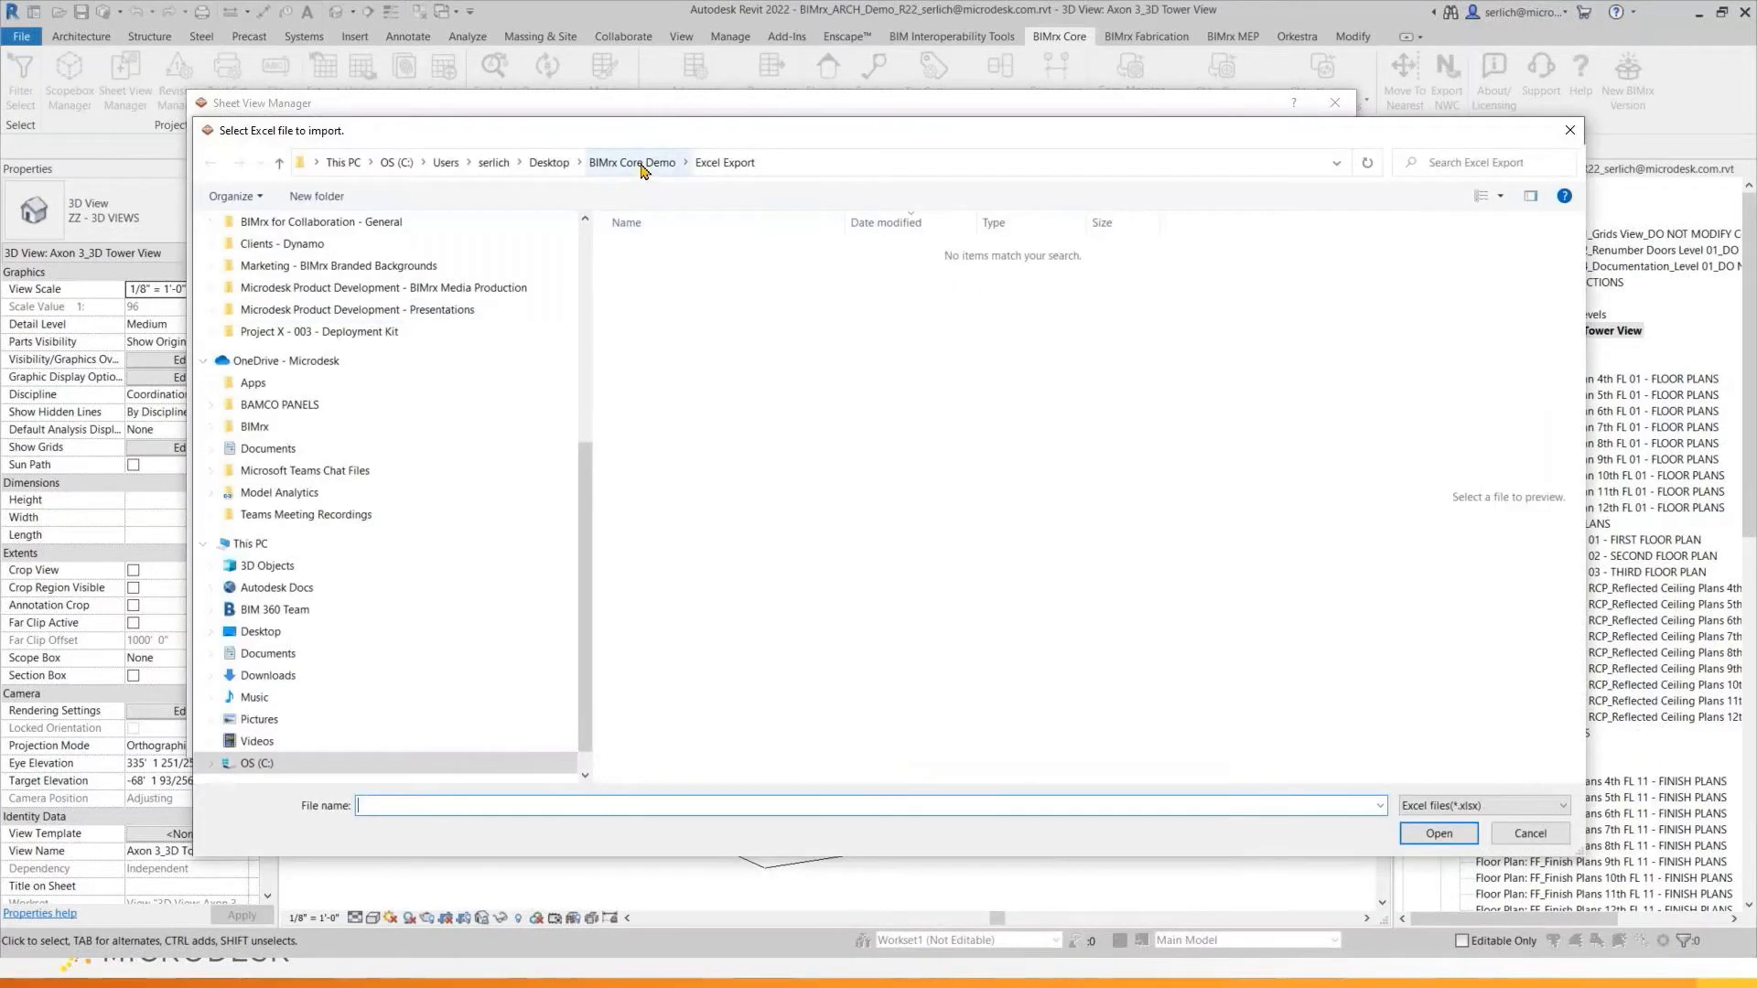
double_click(642, 408)
left_click(679, 291)
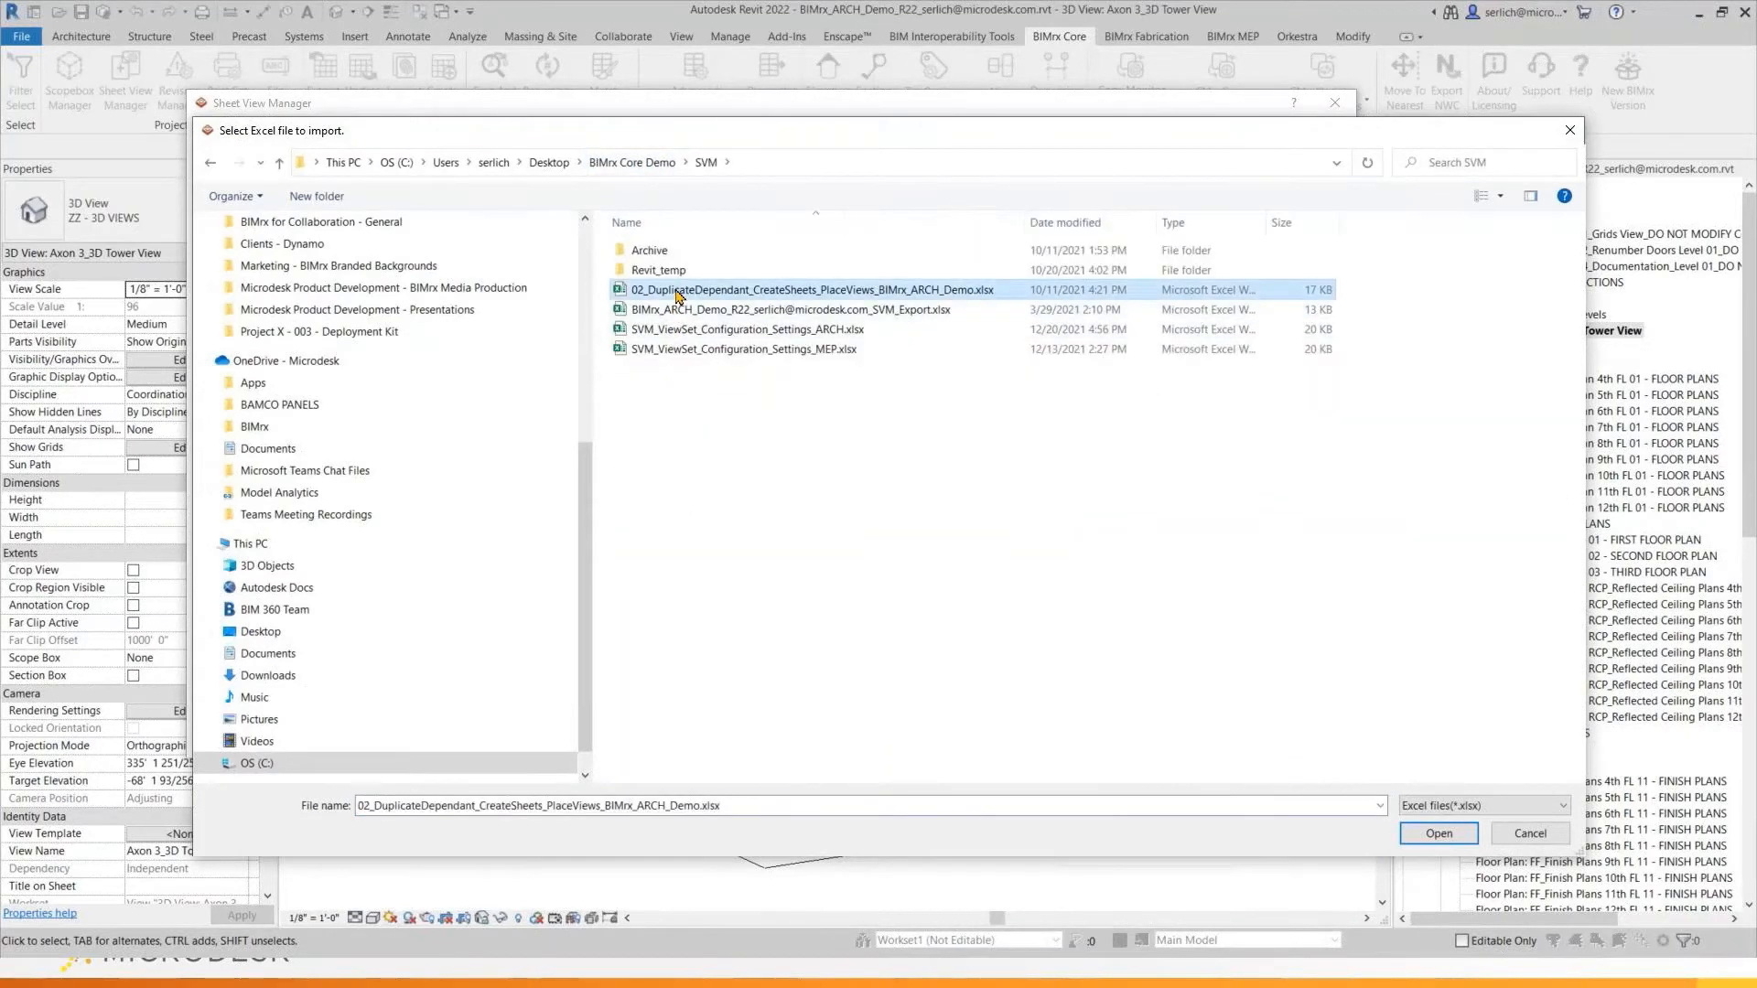
double_click(679, 291)
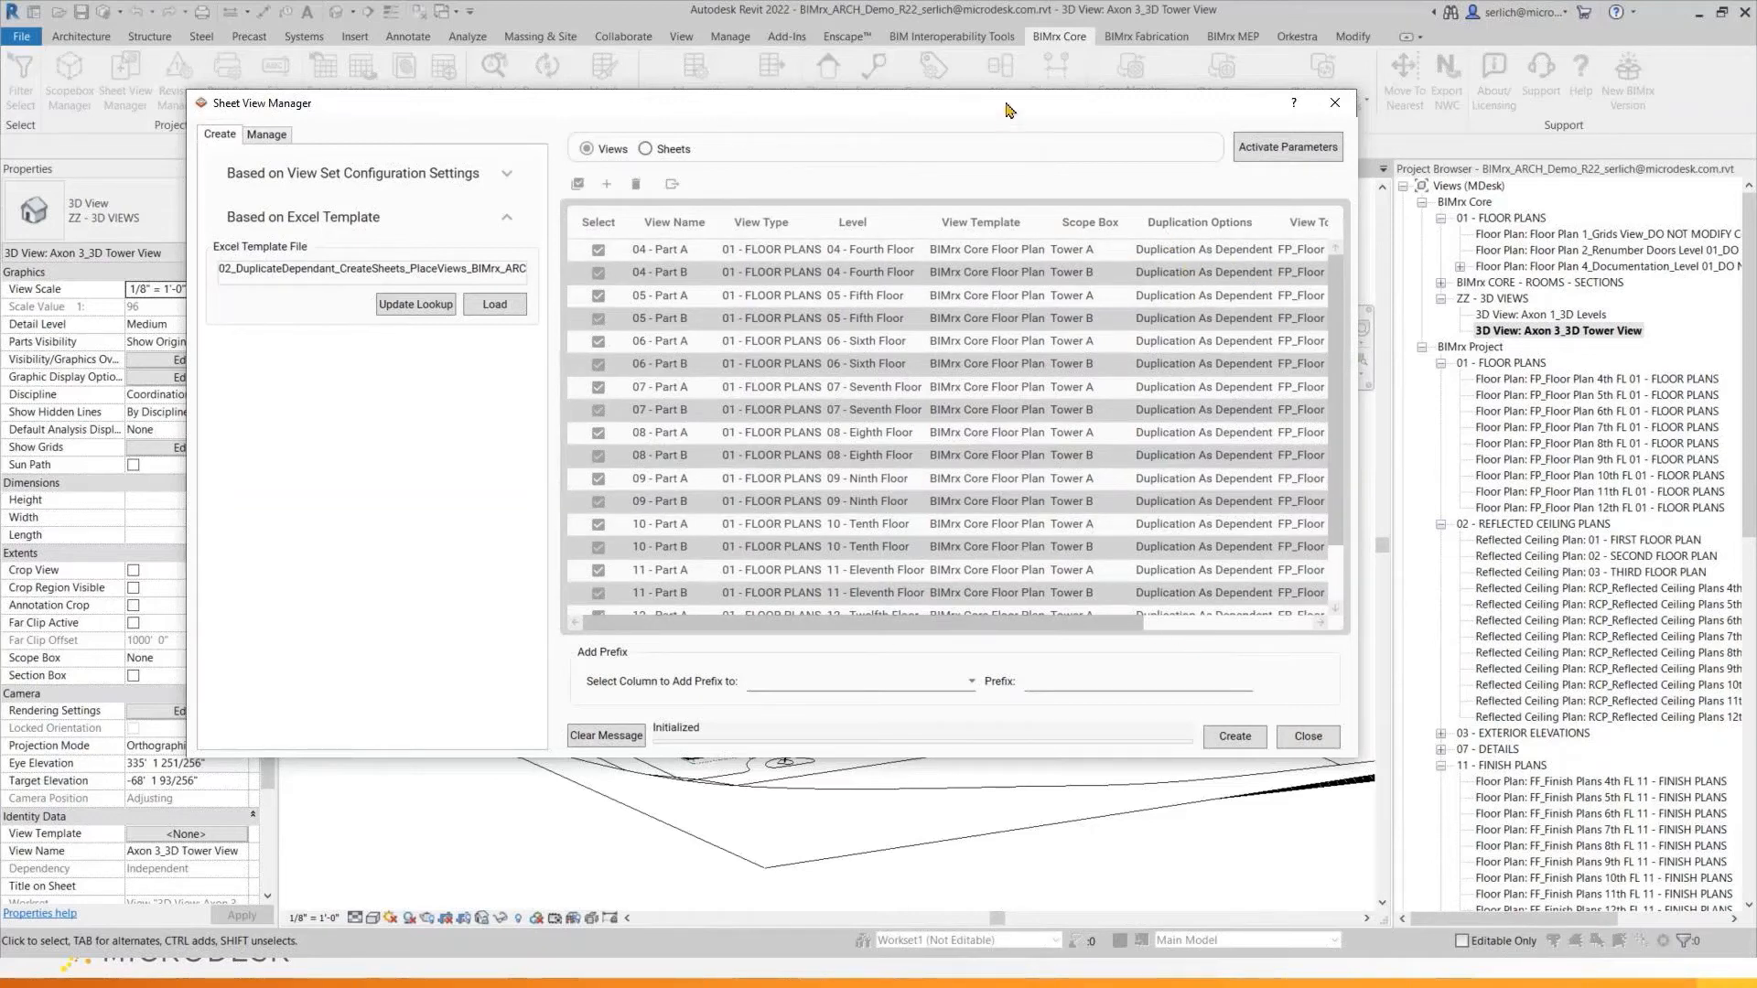
Create the listed dependent Part A and Part B floor plan views for levels 04 to 12 and the matching sheets A-104A to A-112B
left_click_drag(1004, 109, 909, 90)
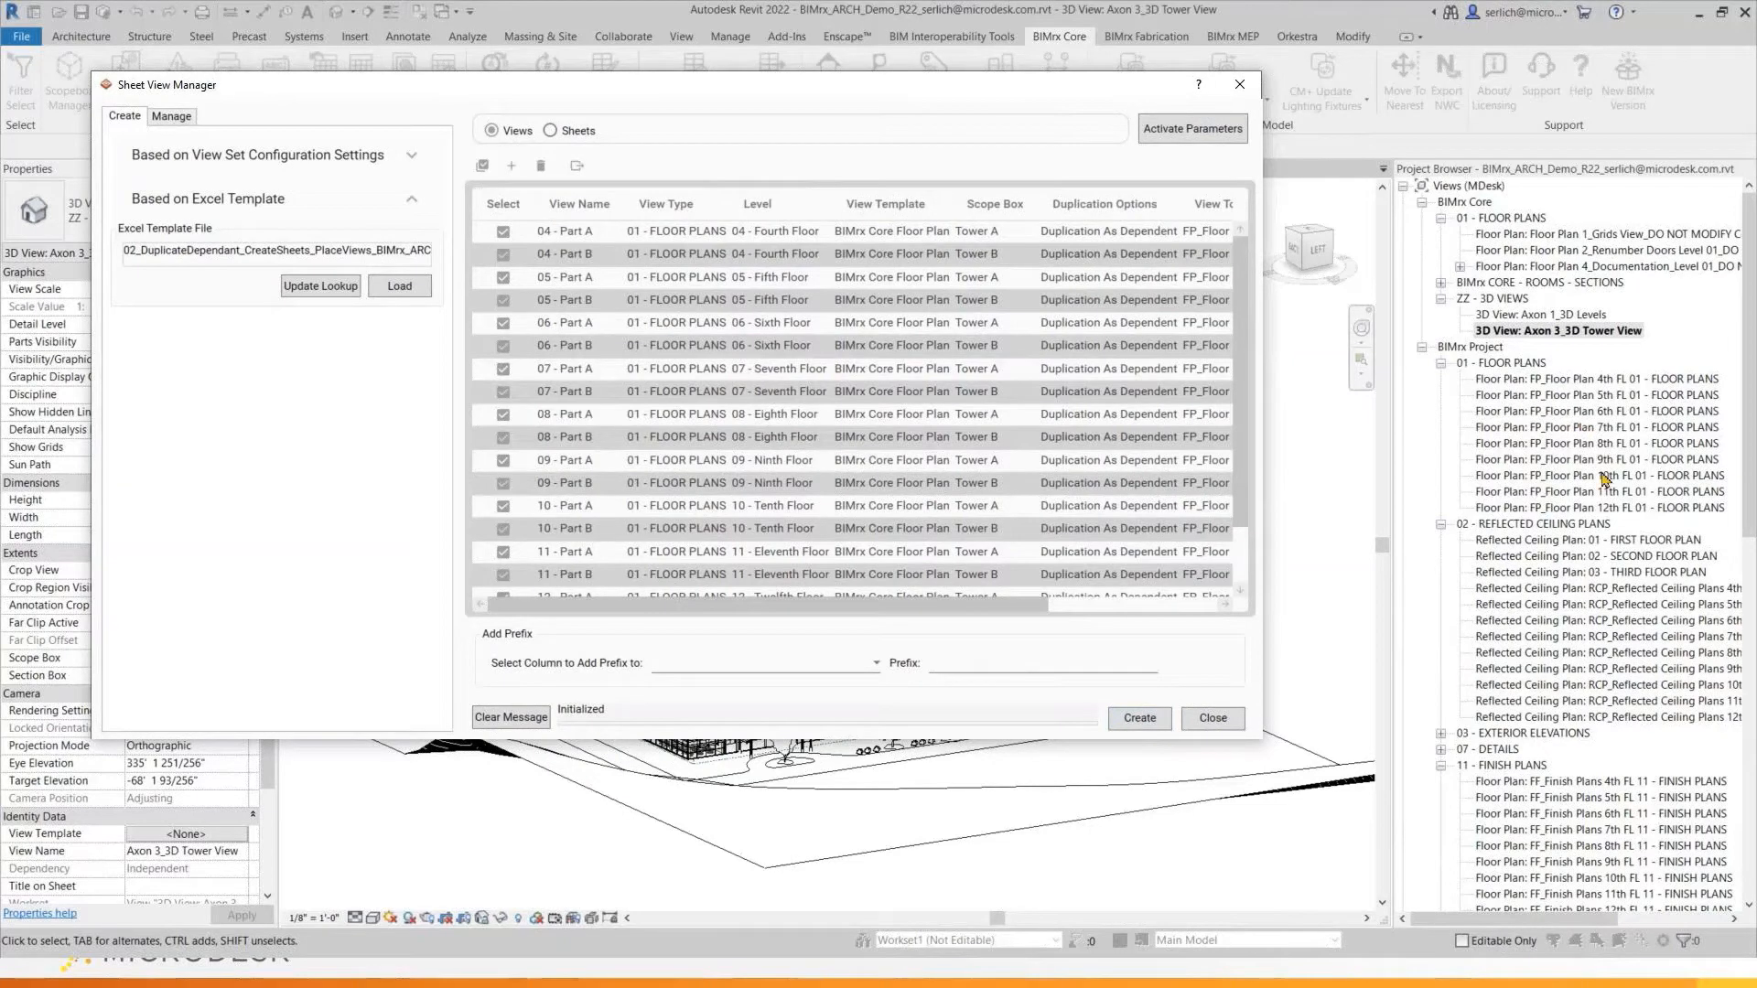
left_click(1164, 720)
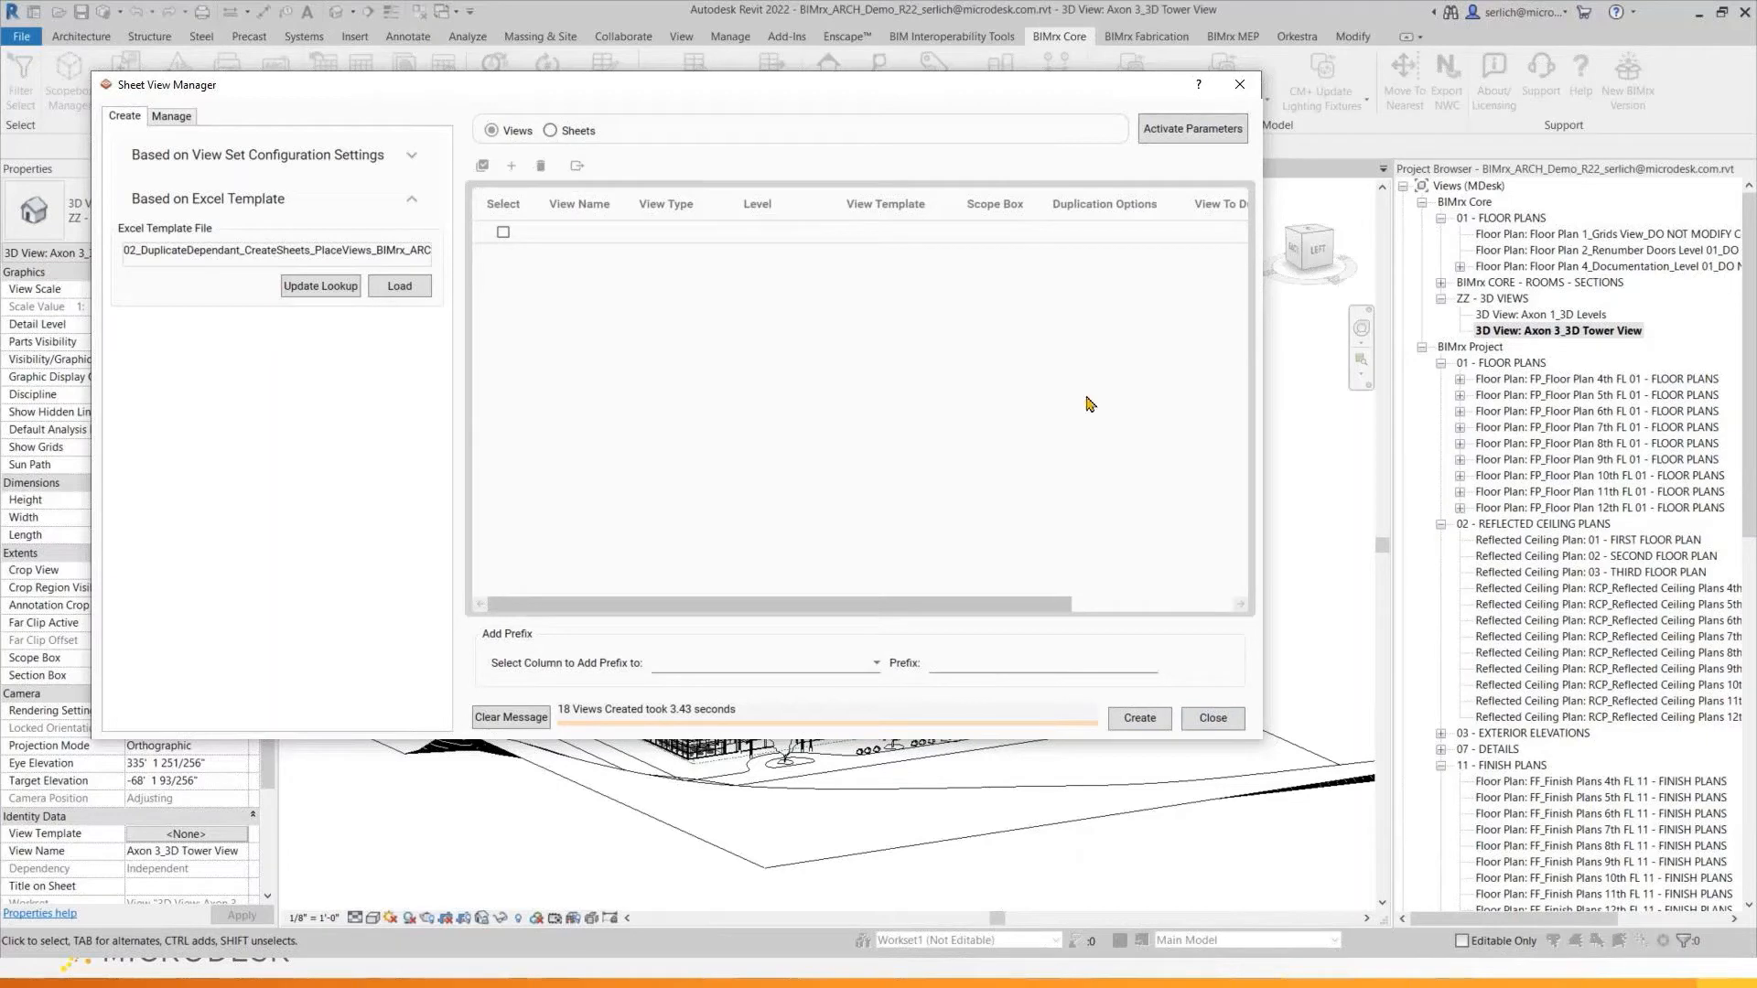
left_click(550, 131)
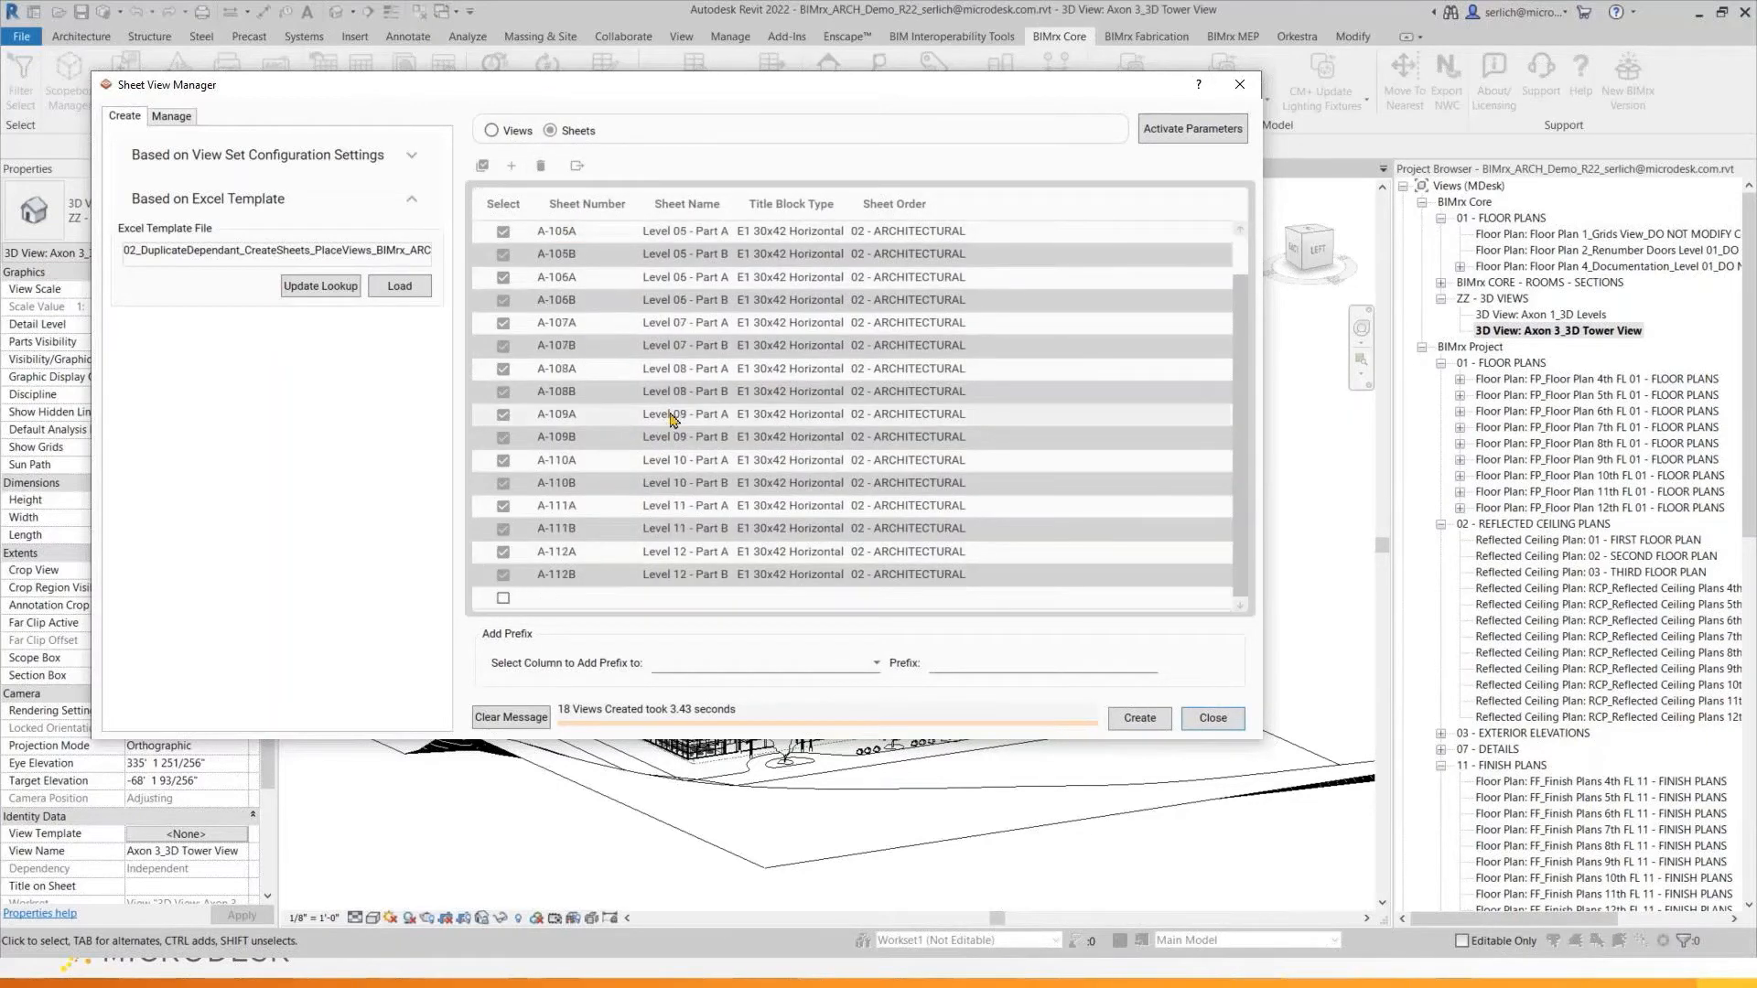
left_click(1139, 720)
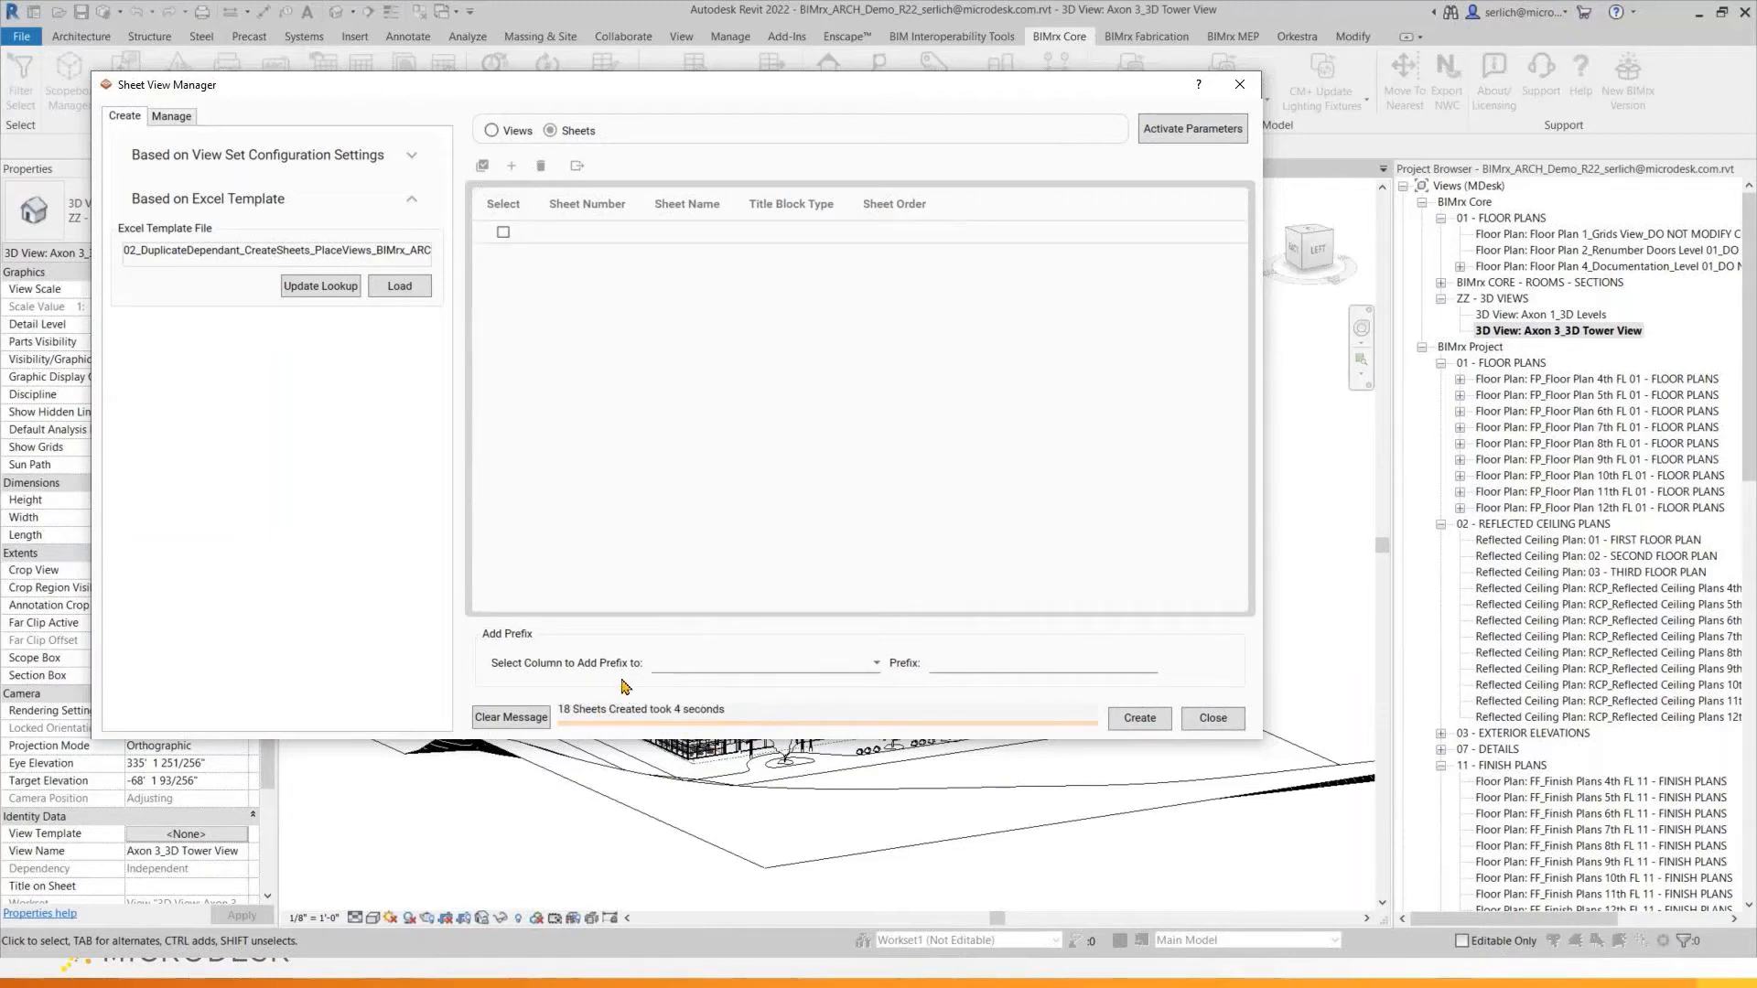
left_click(1215, 720)
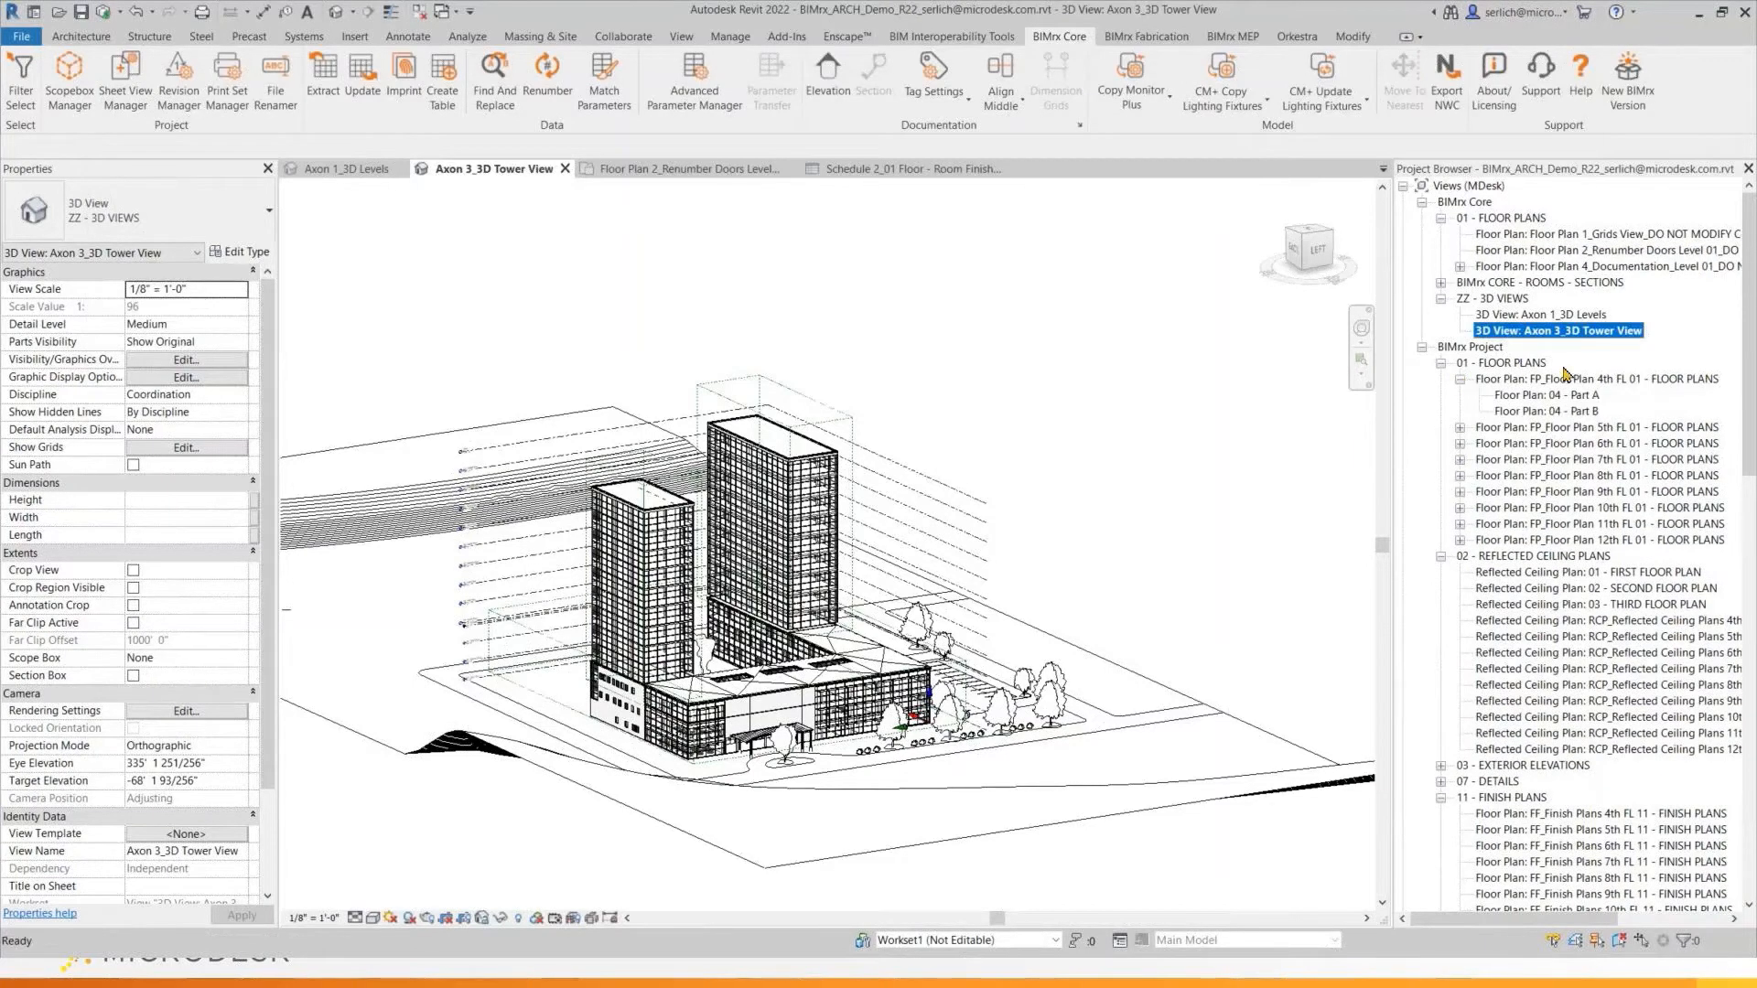
scroll(1714, 656, "down", 15)
scroll(1714, 656, "down", 7)
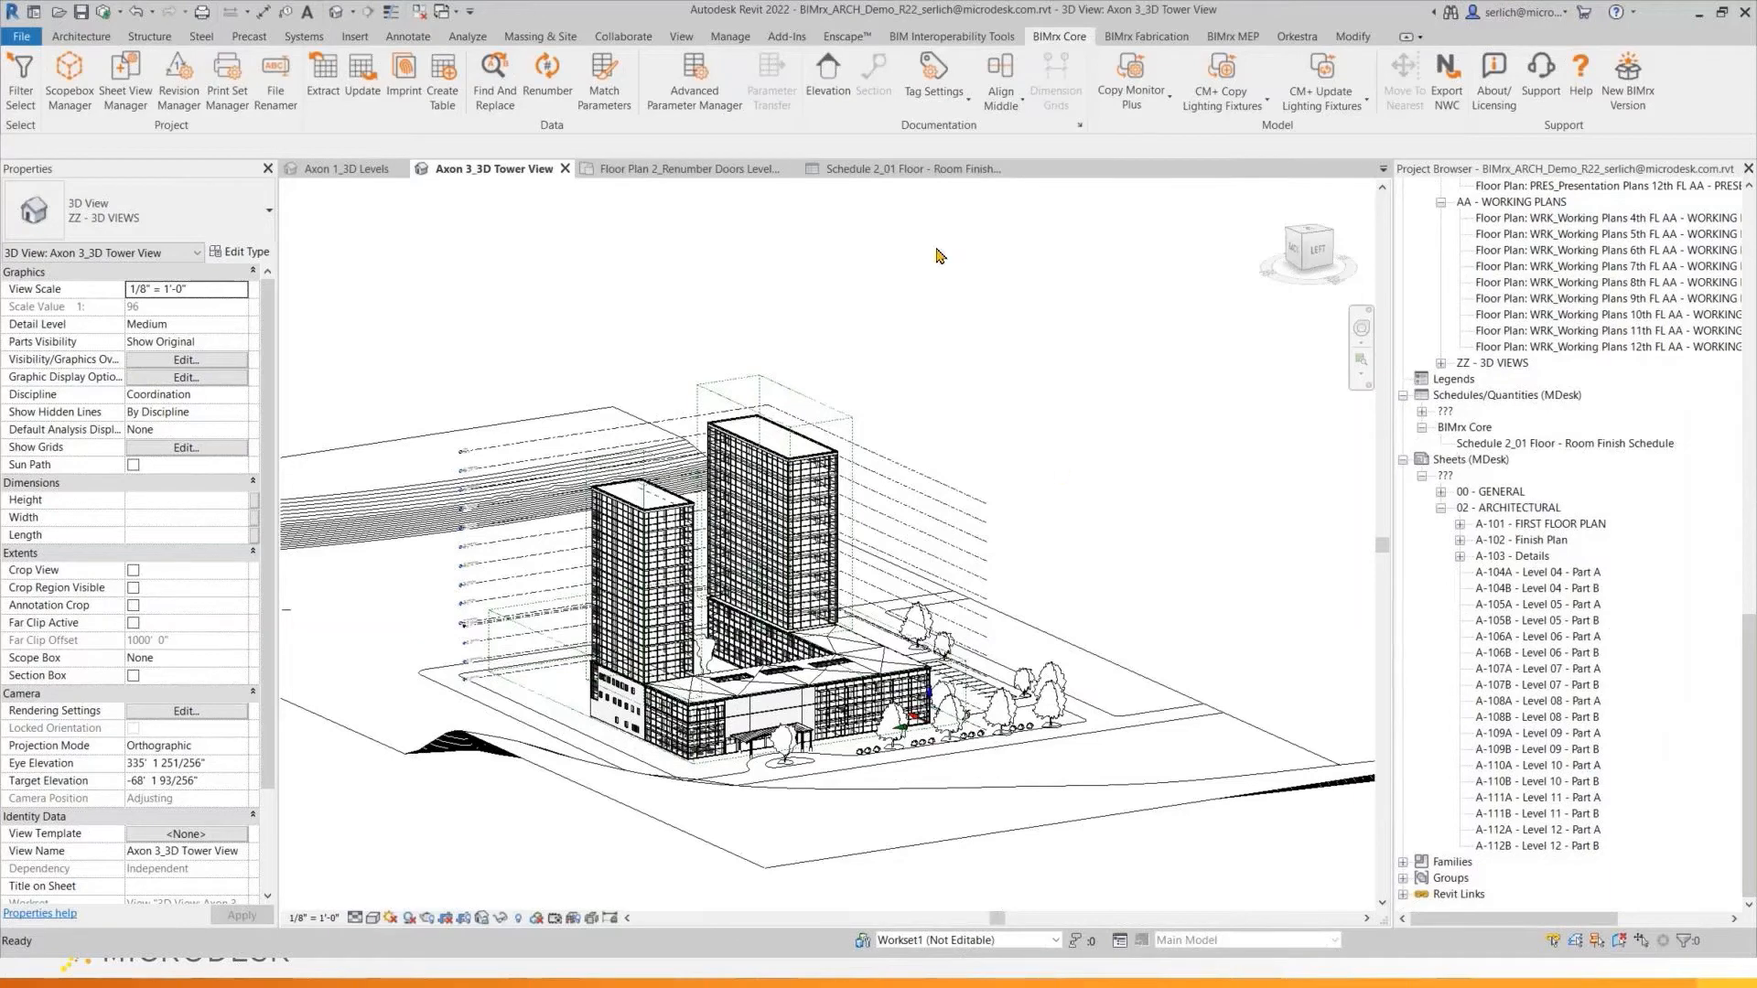
Reopen the Sheet View Manager and load the 02_DuplicateDependant_CreateSheets_PlaceViews_BIMrx_ARCH_Demo.xlsx template for view placement
left_click(125, 78)
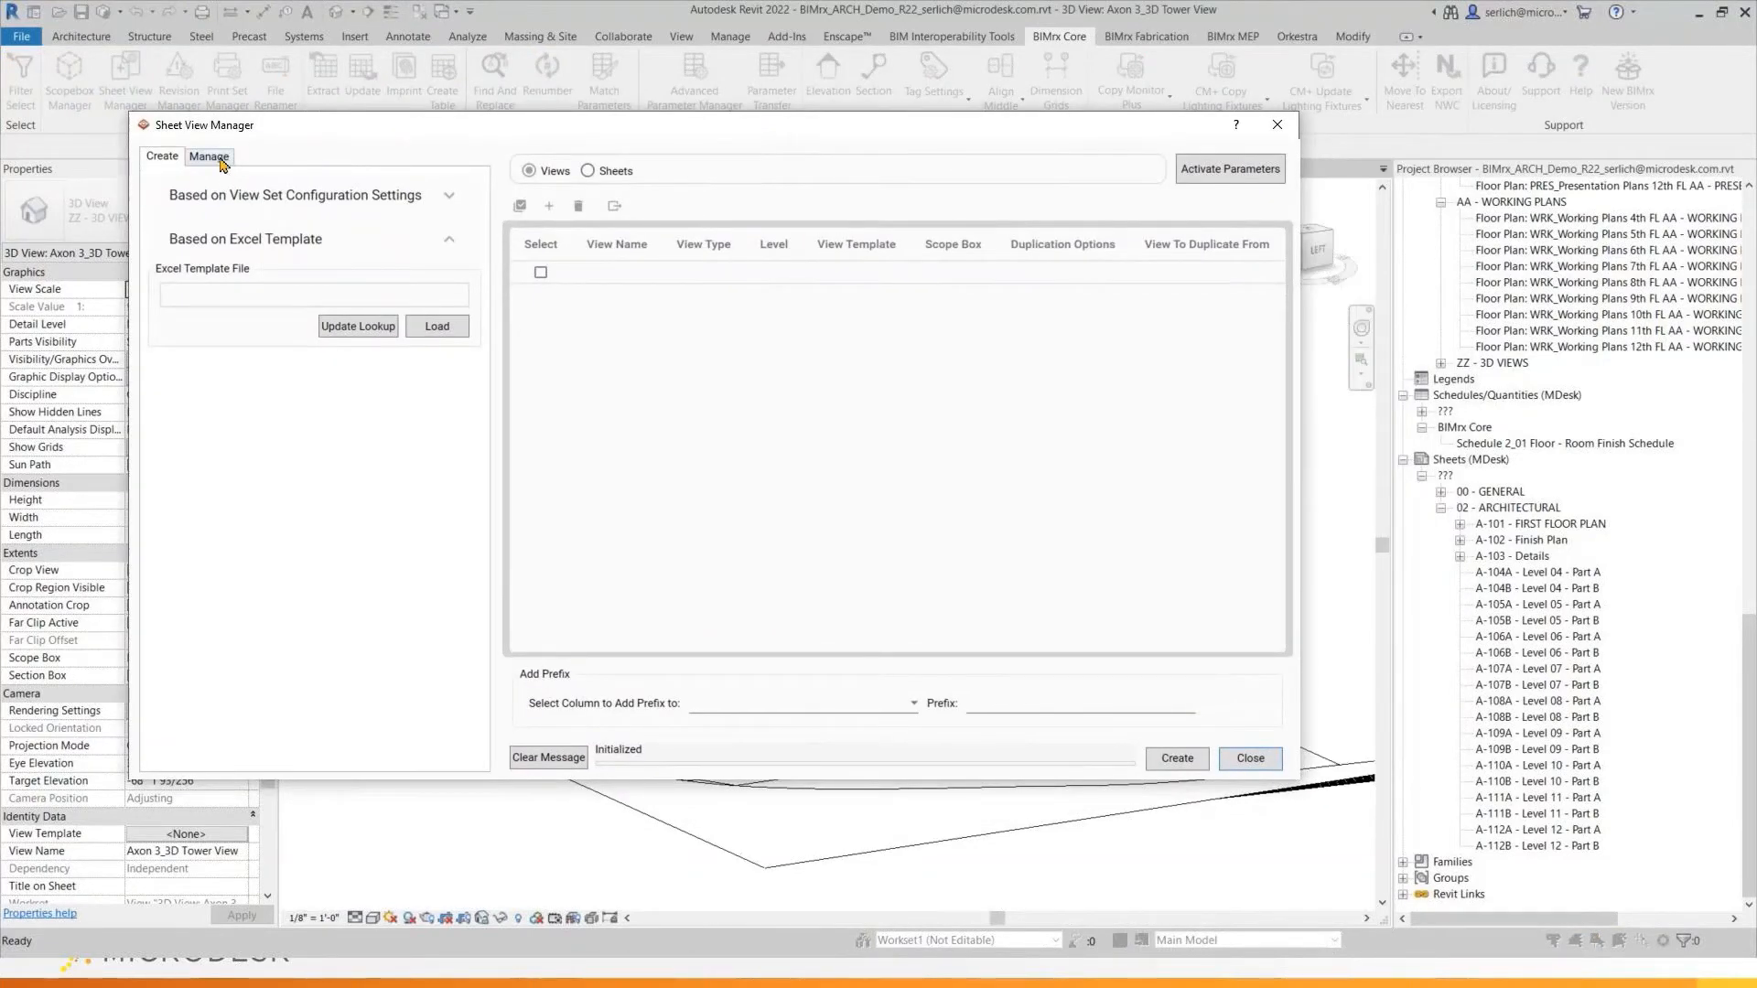
left_click(221, 174)
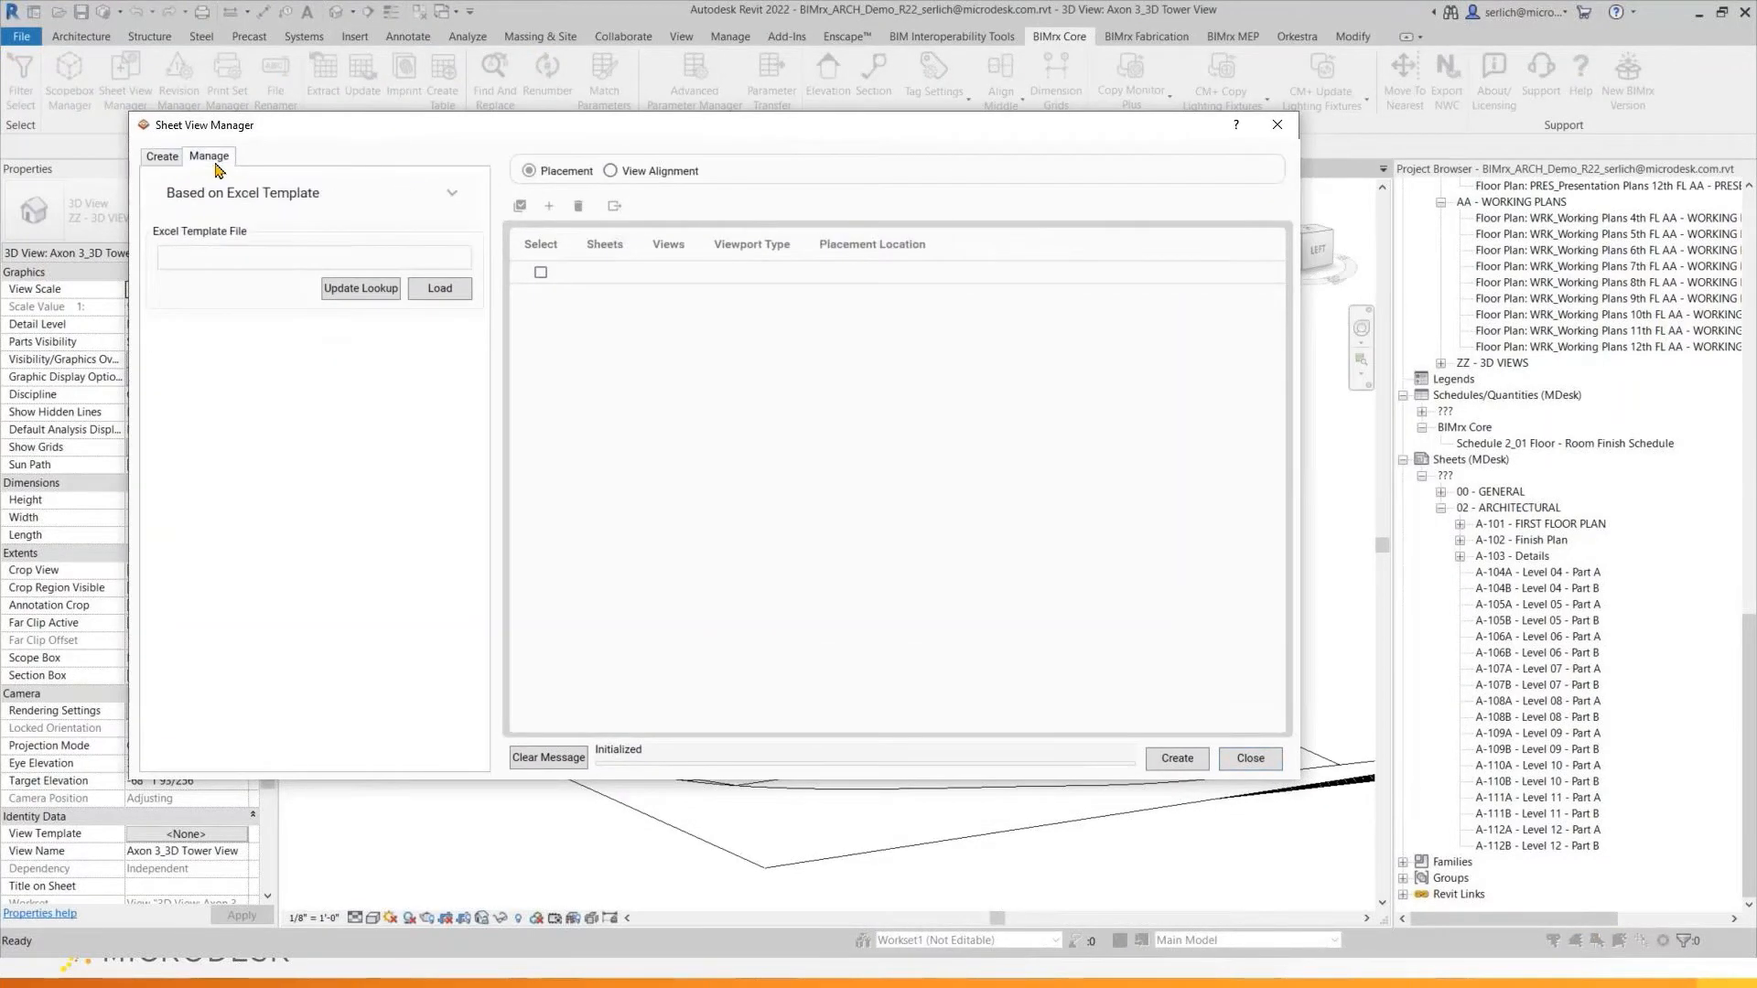
left_click(434, 289)
double_click(657, 316)
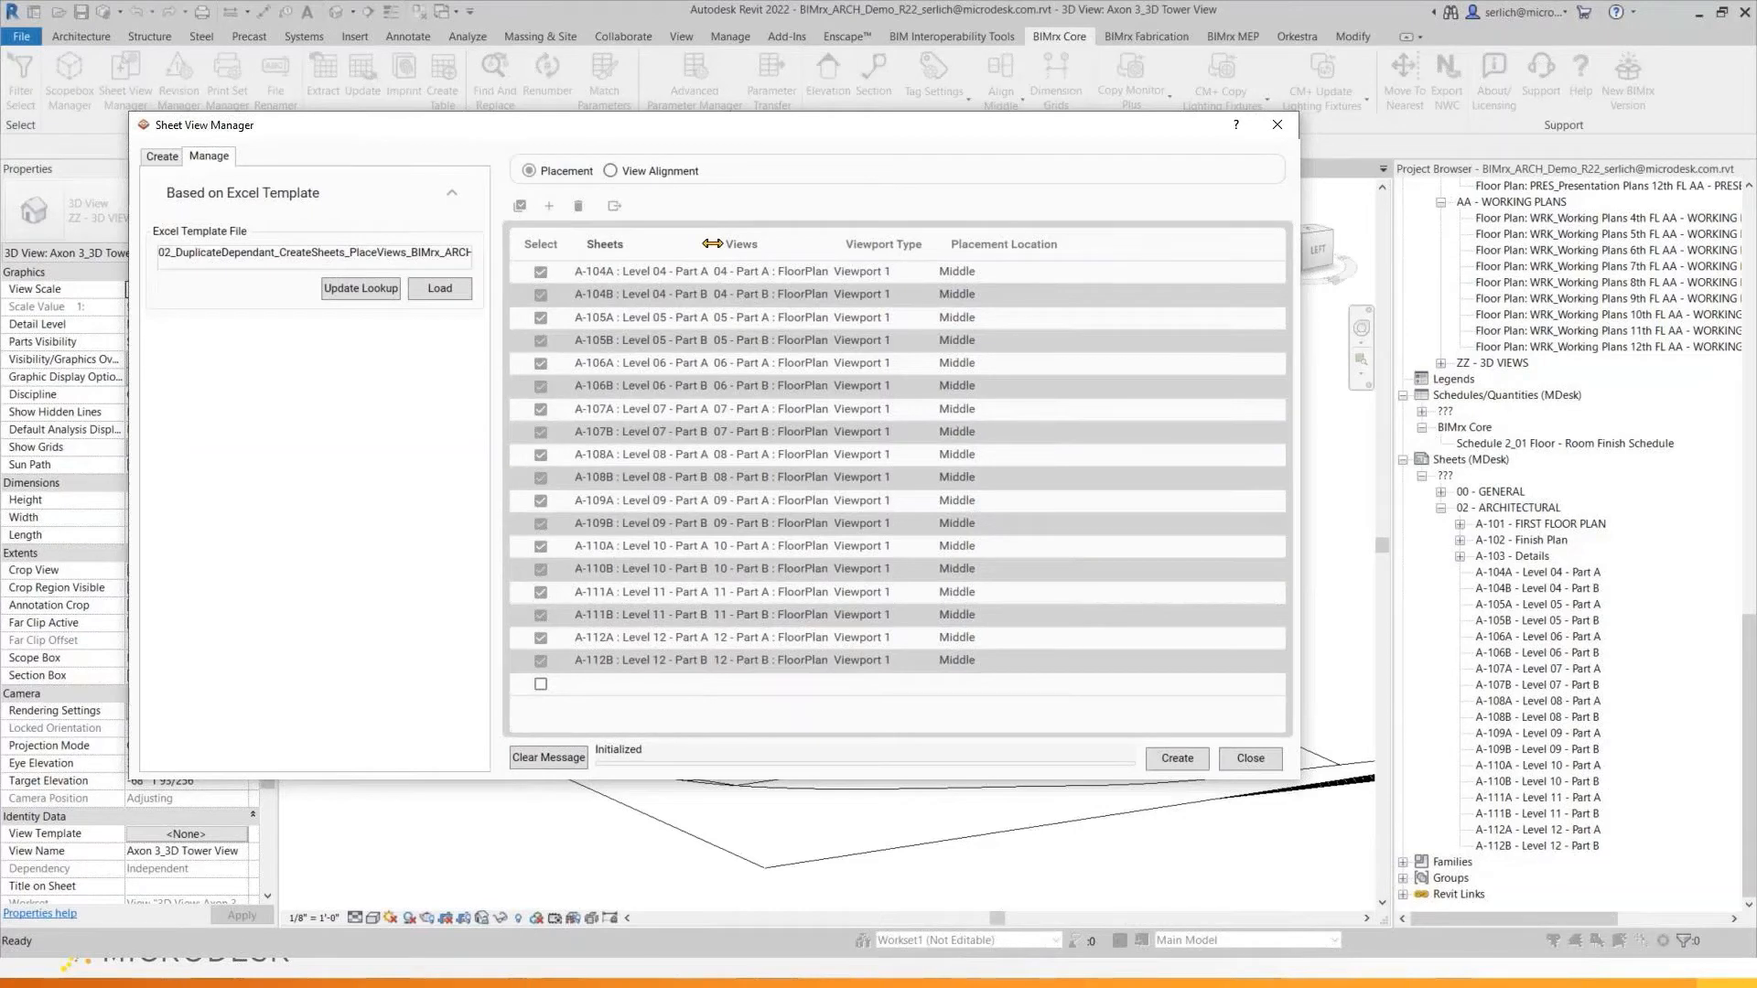
Place the listed Part A and Part B plans in the middle of their sheets and open sheet A-104A - Level 04 - Part A
left_click_drag(712, 244, 739, 244)
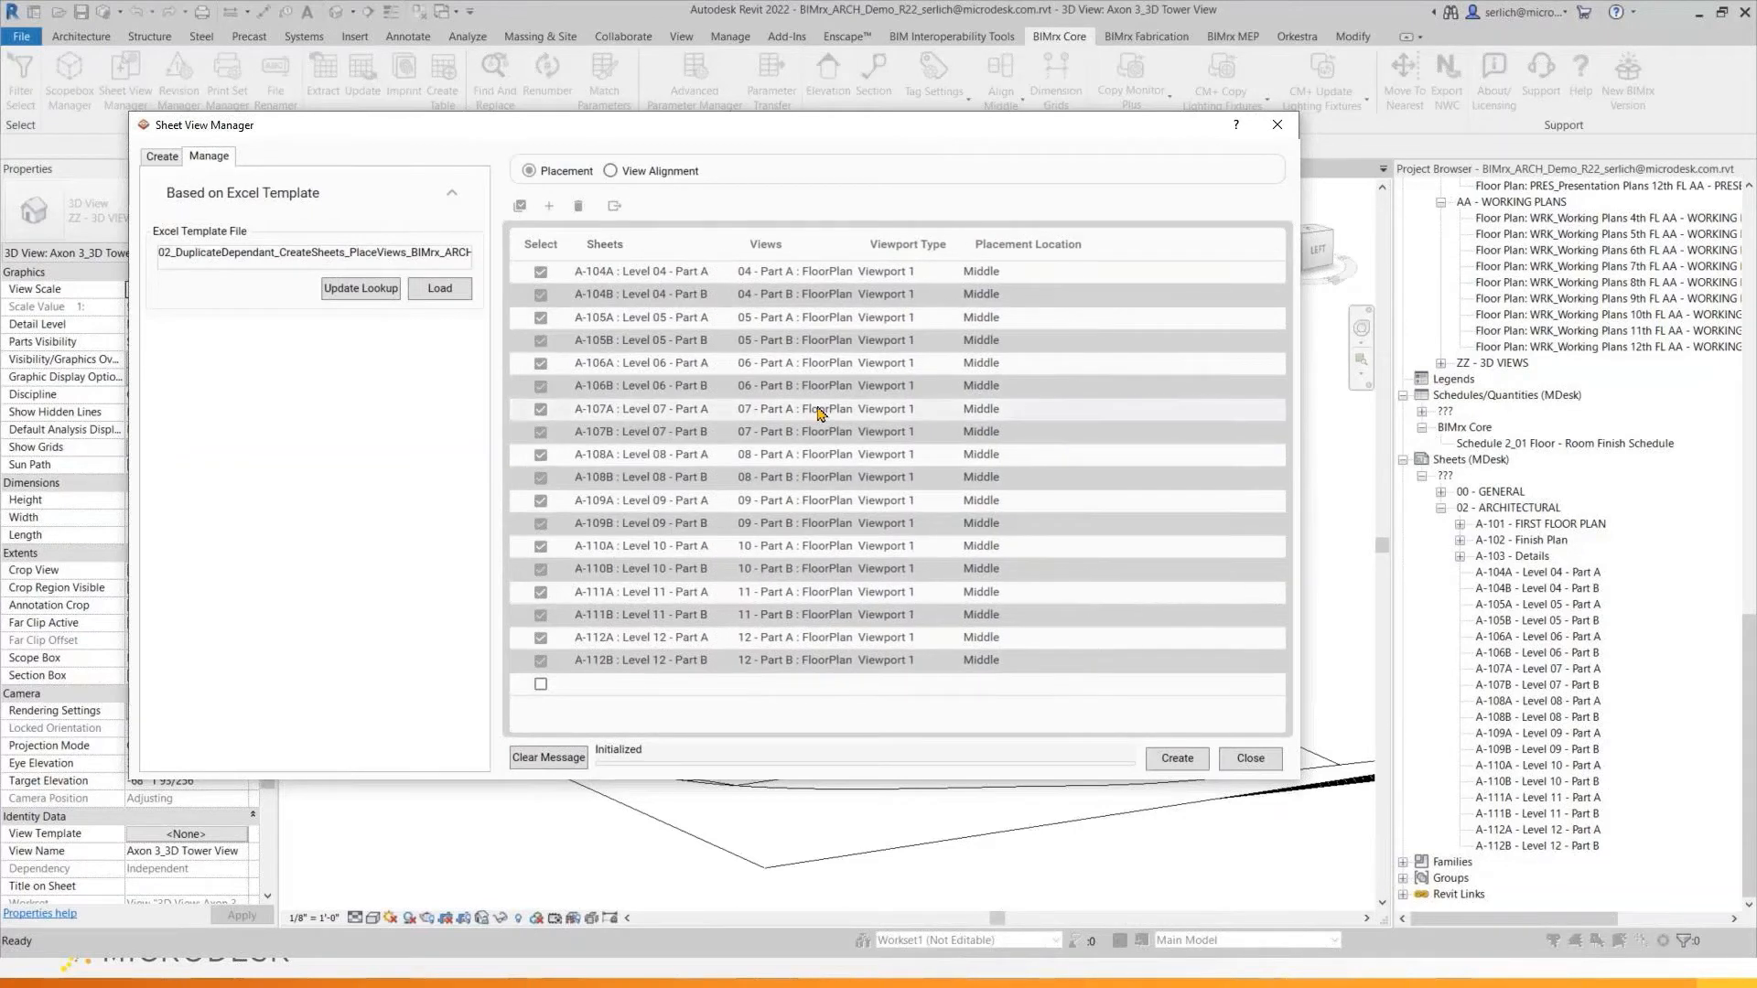
left_click_drag(857, 245, 881, 245)
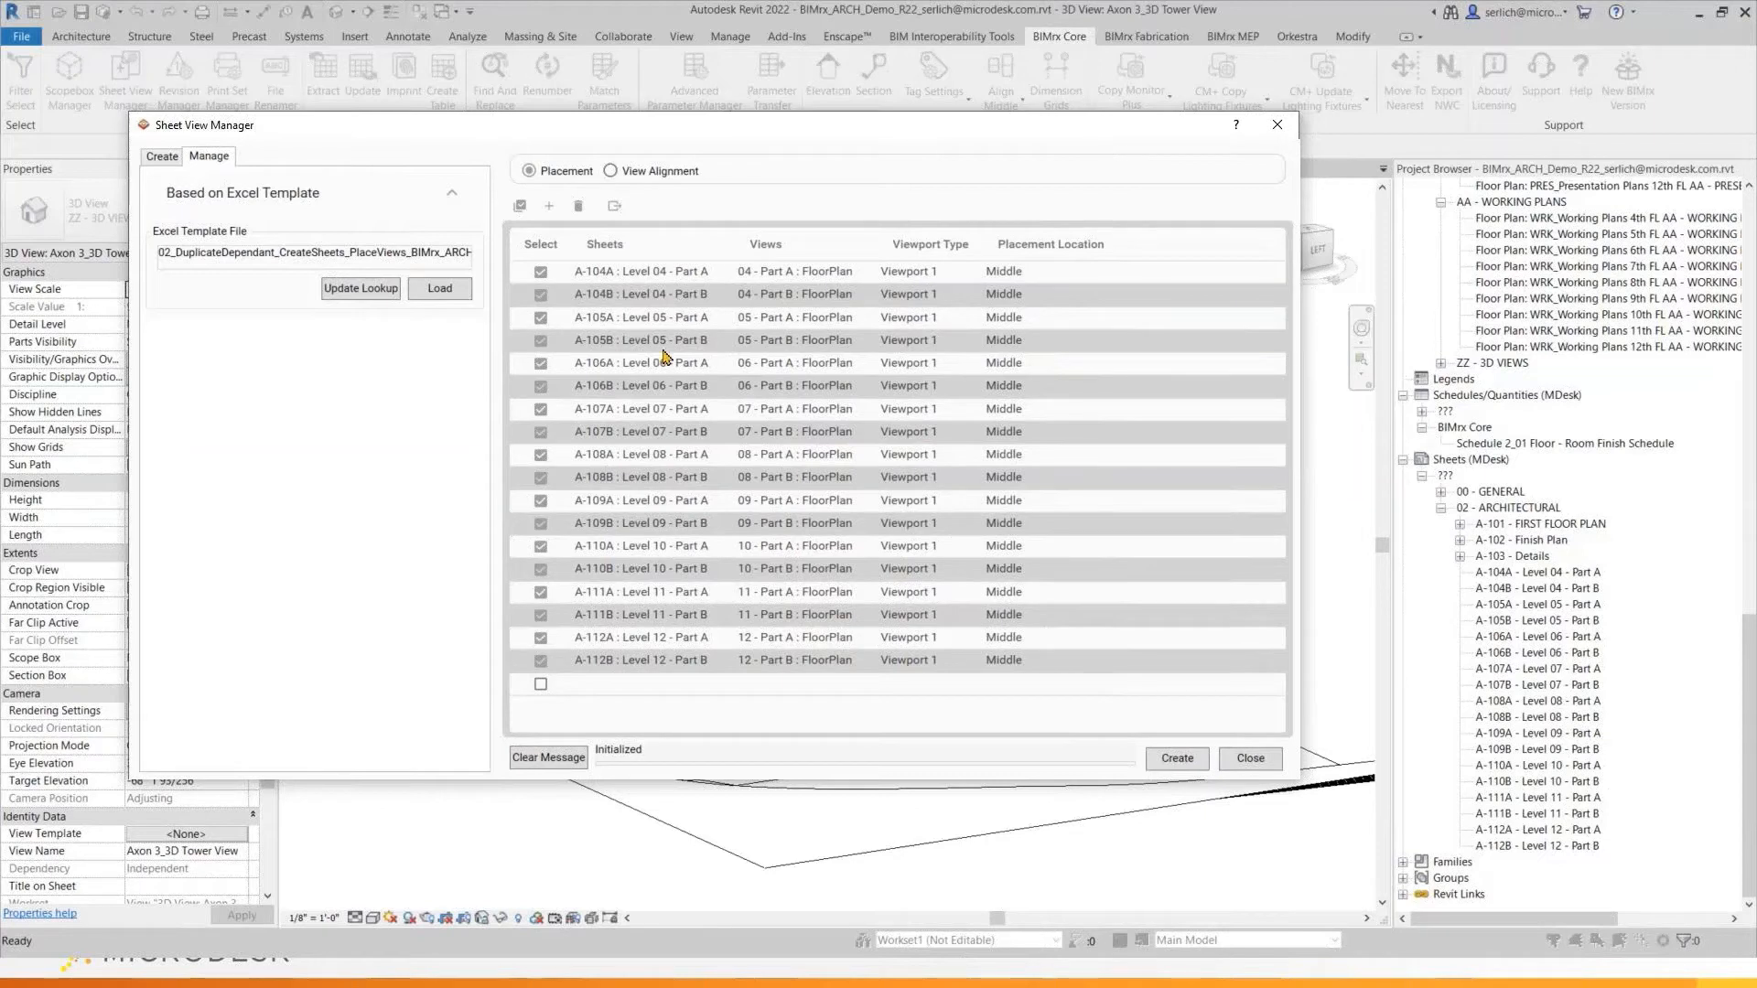
left_click(1189, 765)
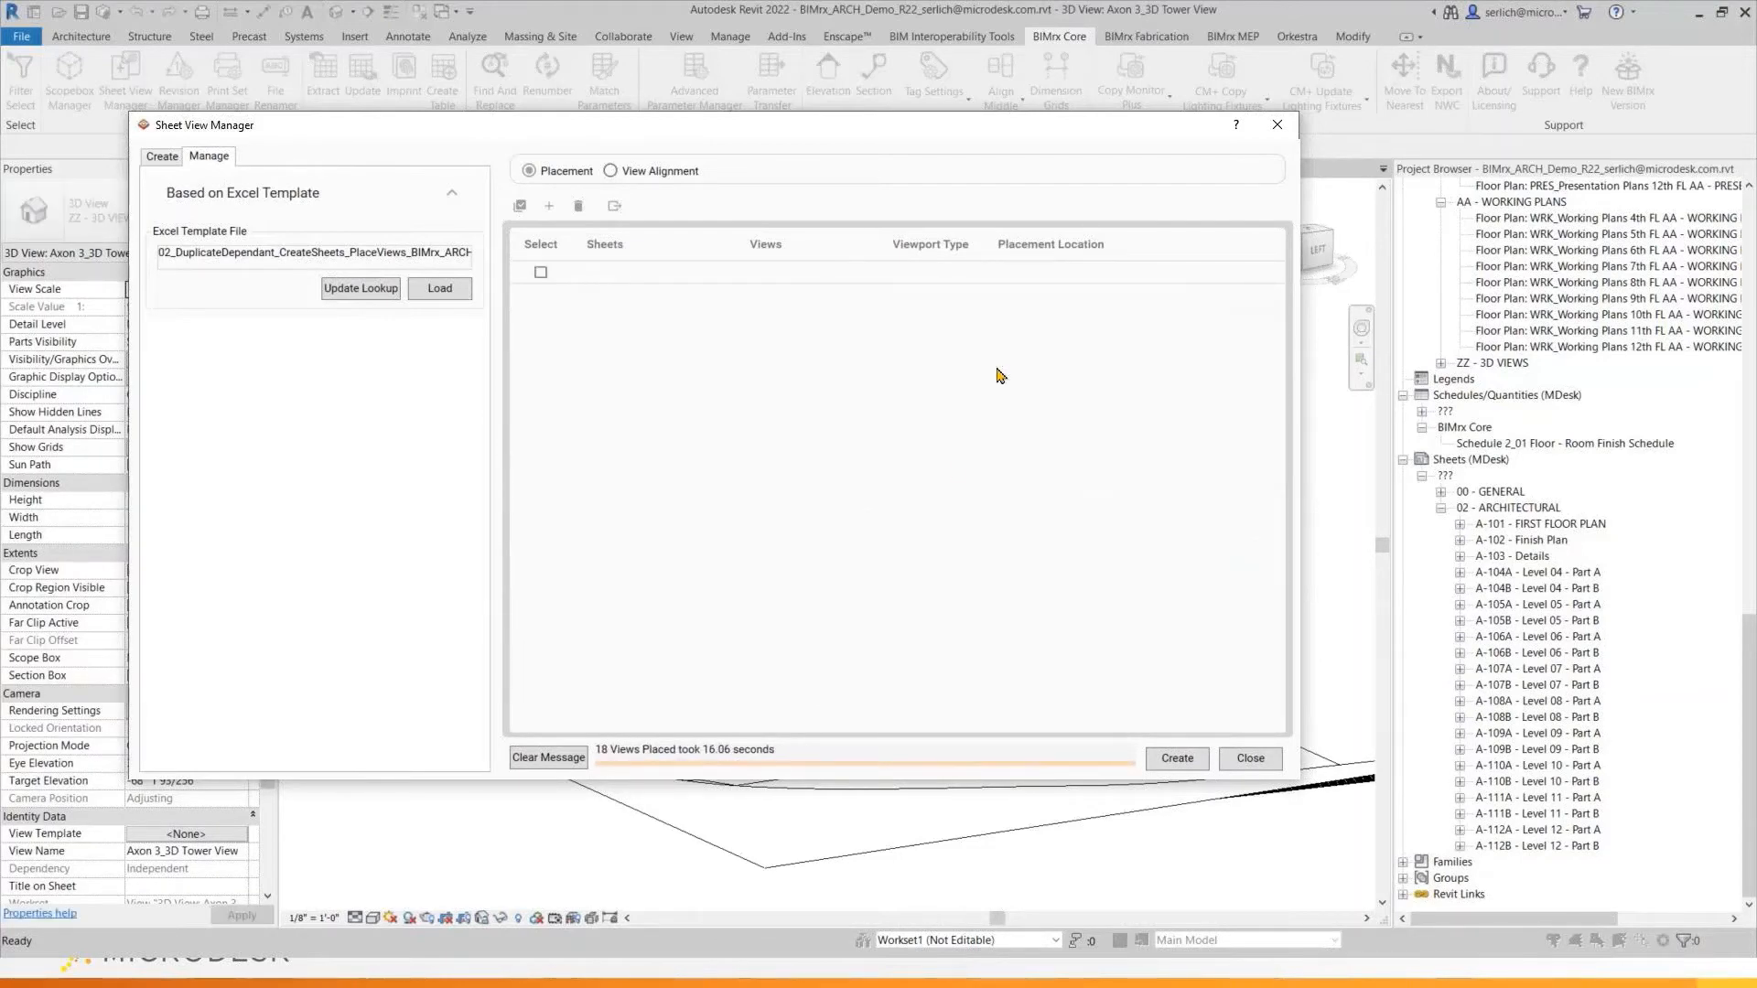
left_click(1251, 759)
left_click(1526, 573)
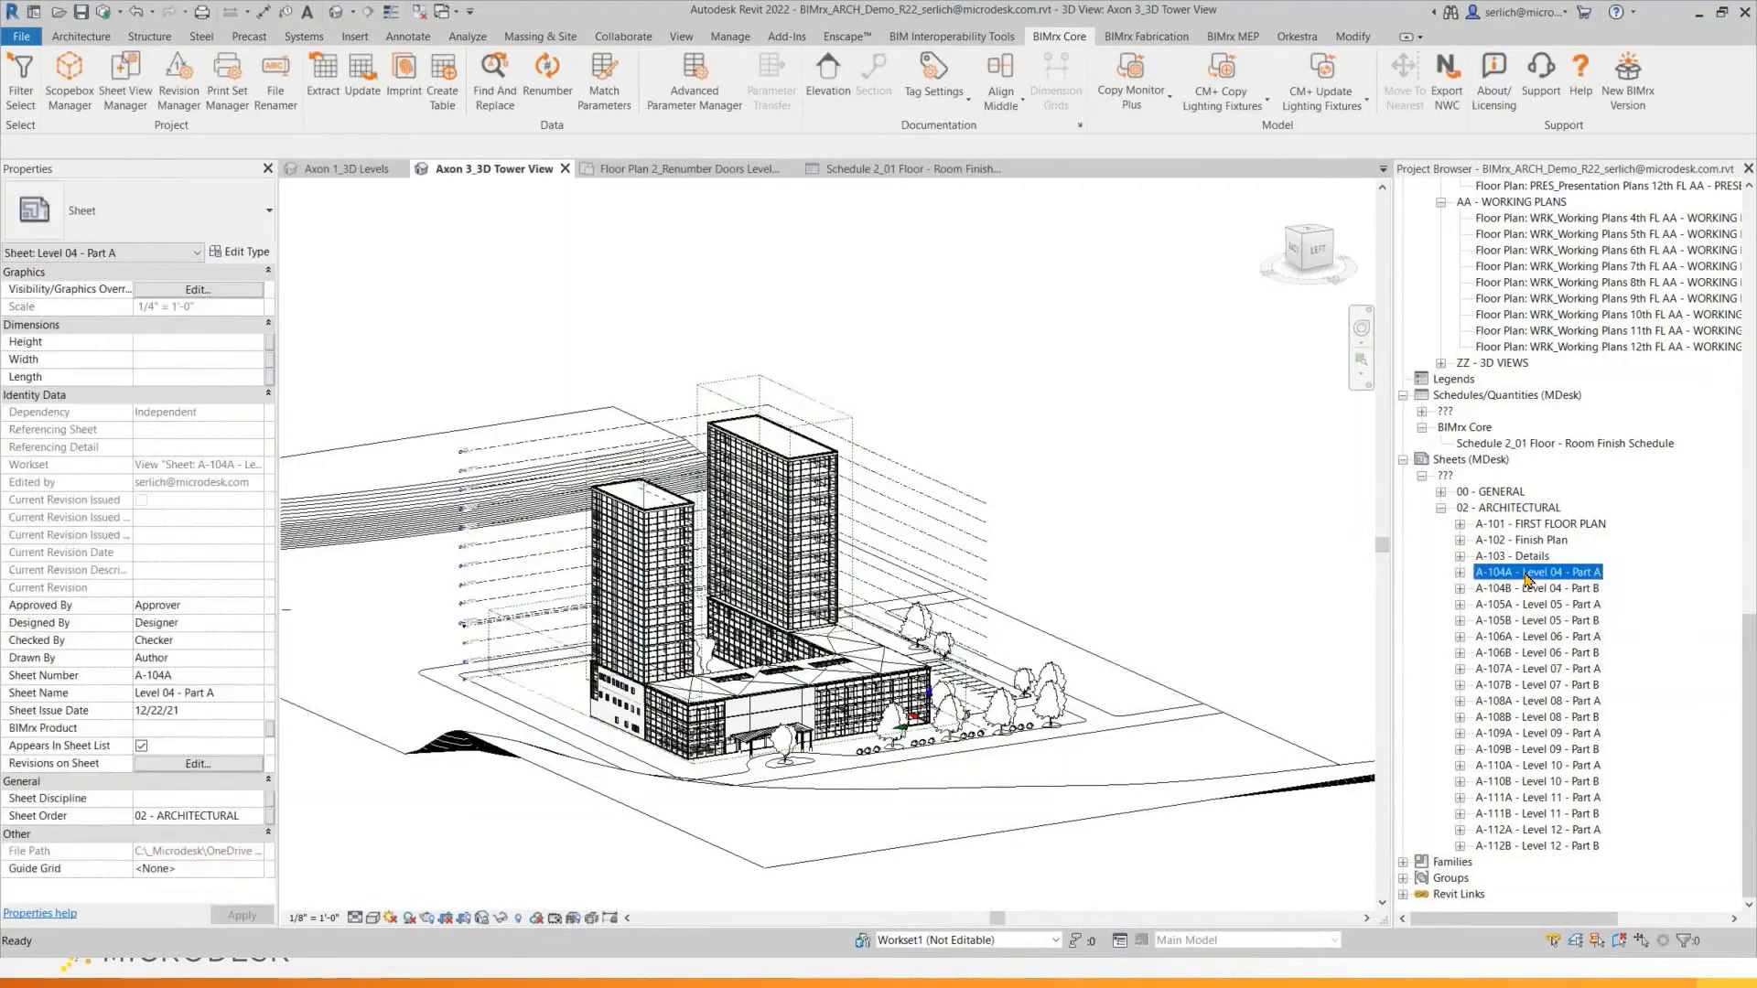
double_click(1527, 573)
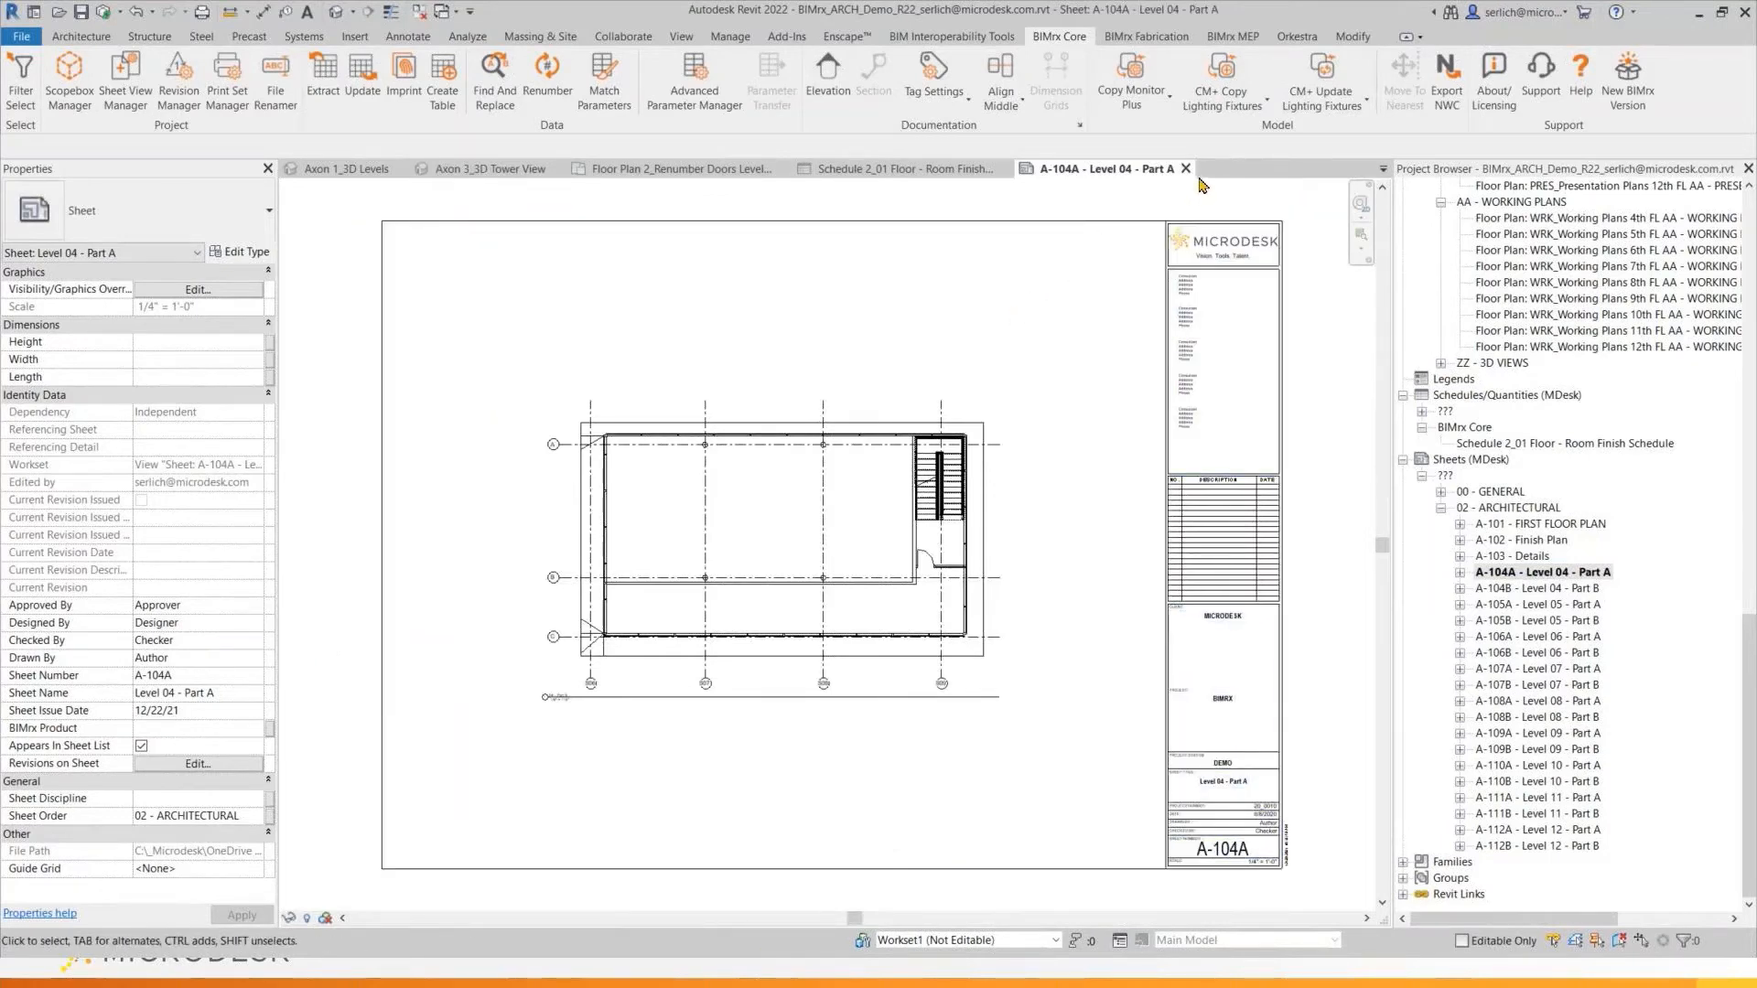
Open sheet A-102 - Finish Plan and activate its enlarged conference room finish plan viewport
double_click(1510, 540)
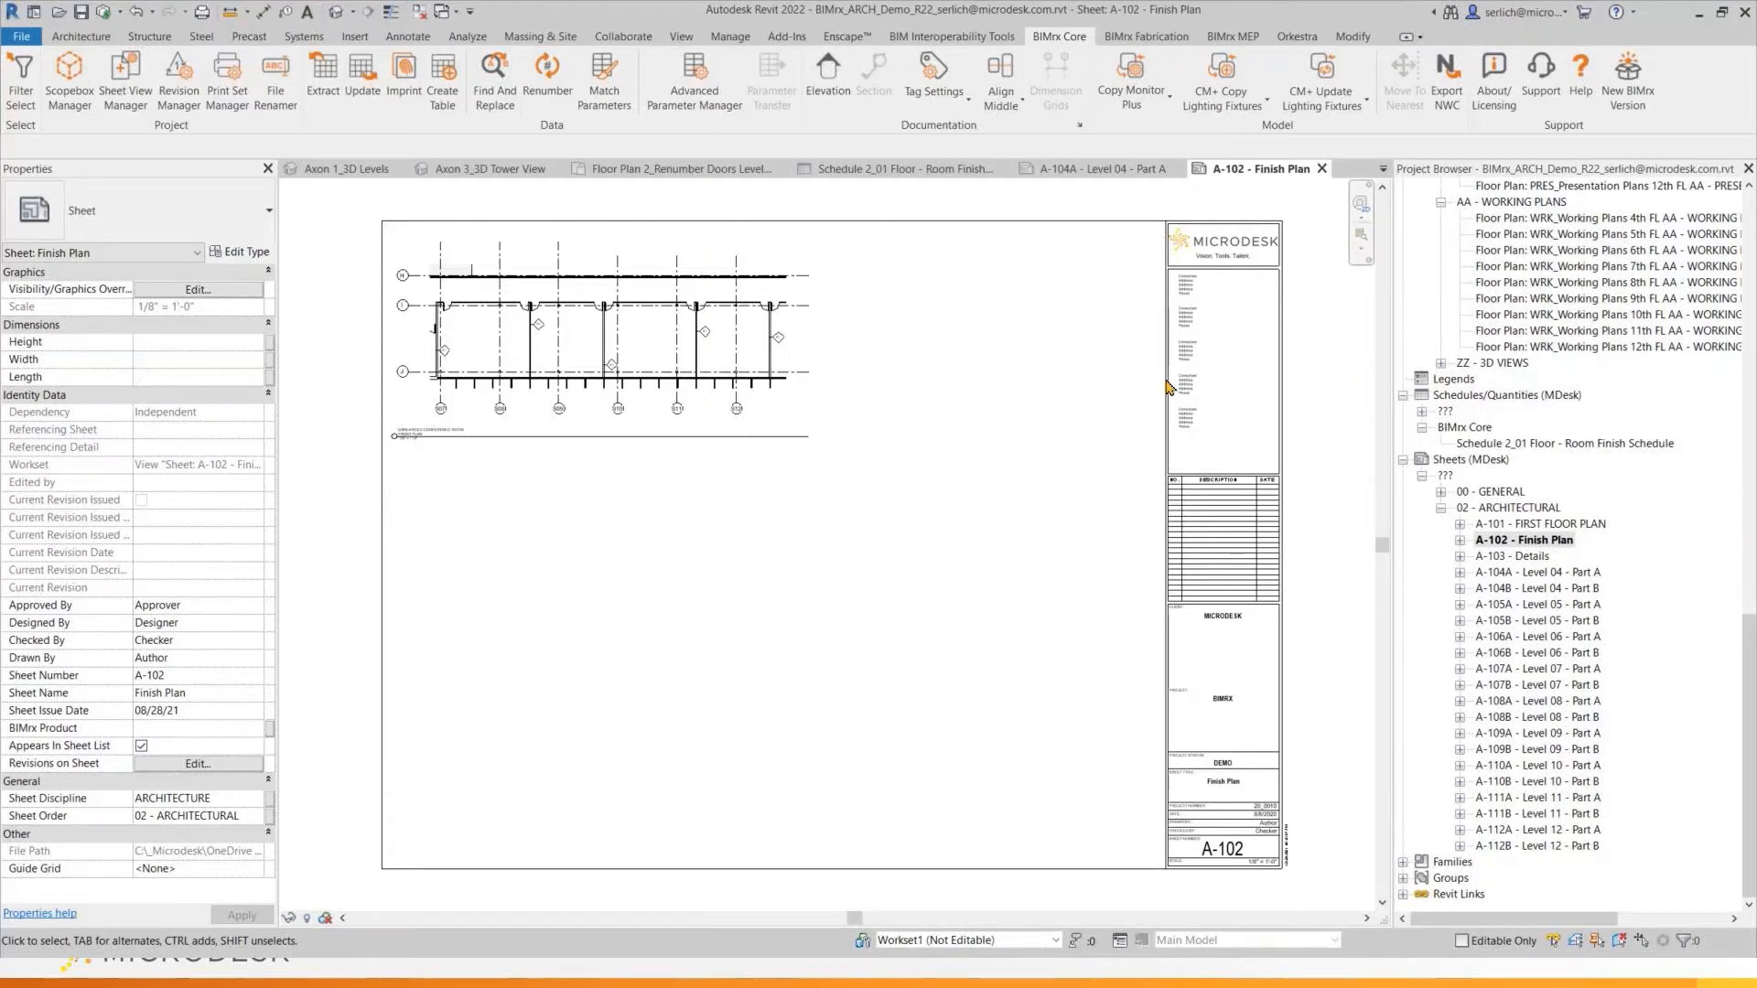
double_click(808, 336)
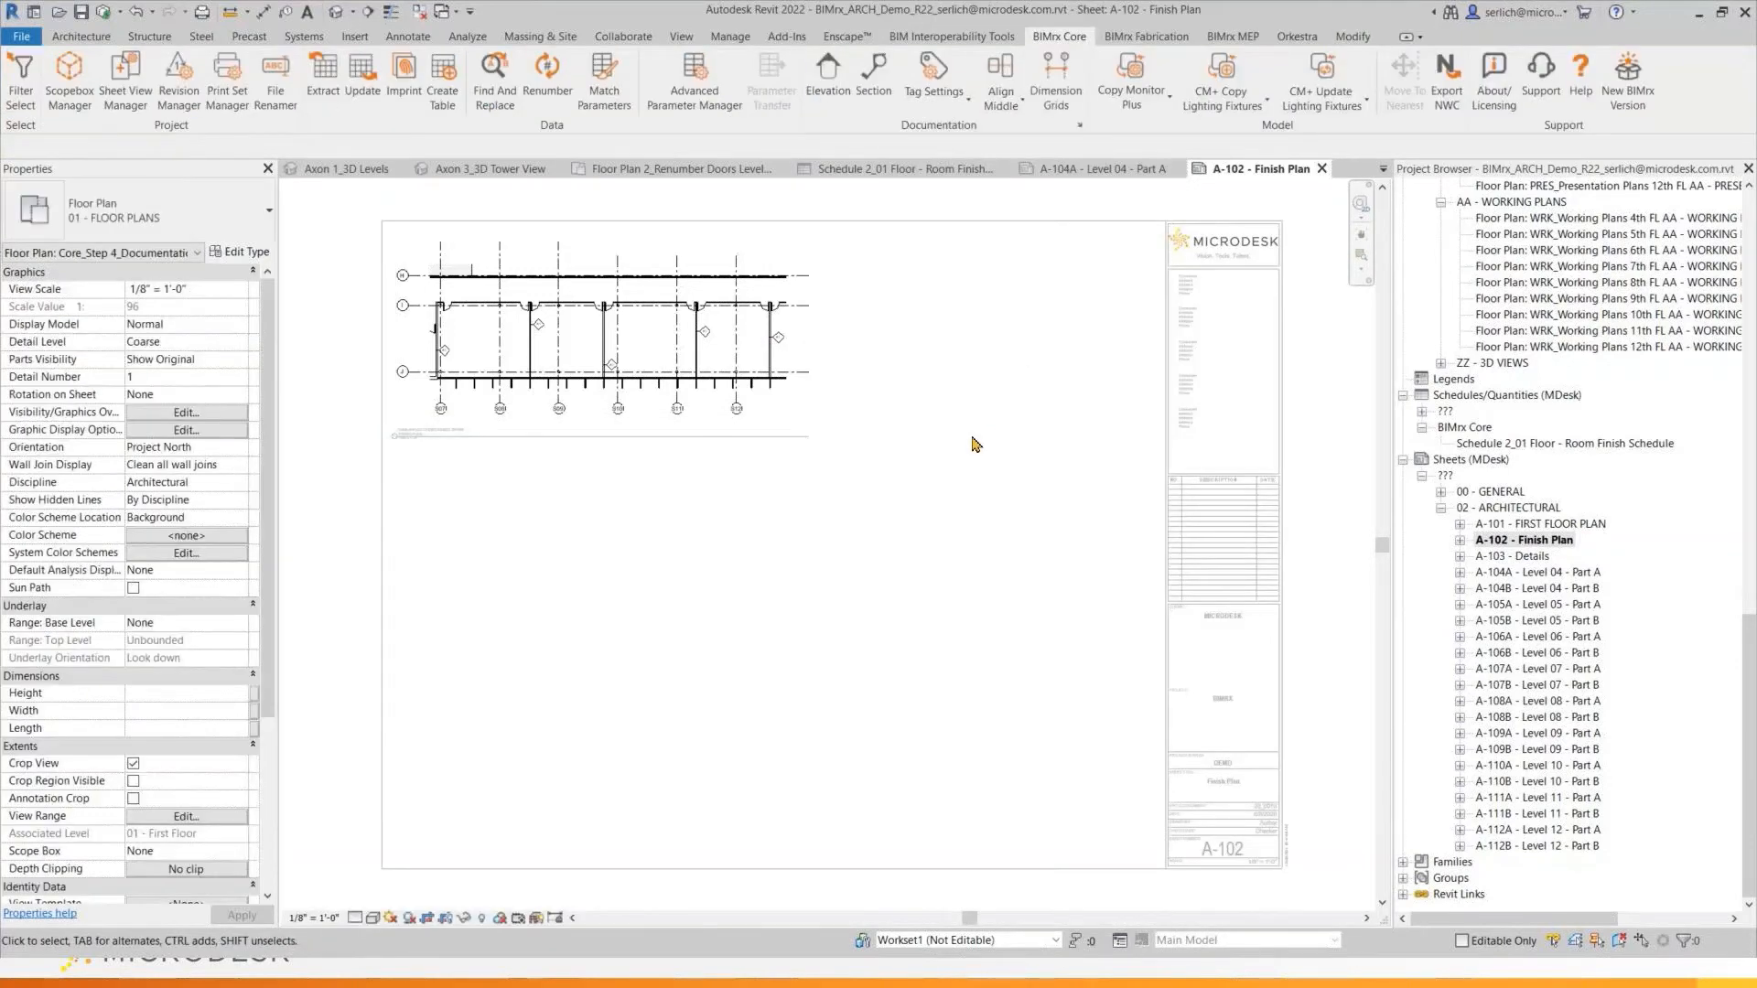
middle_click_drag(997, 479, 1013, 495)
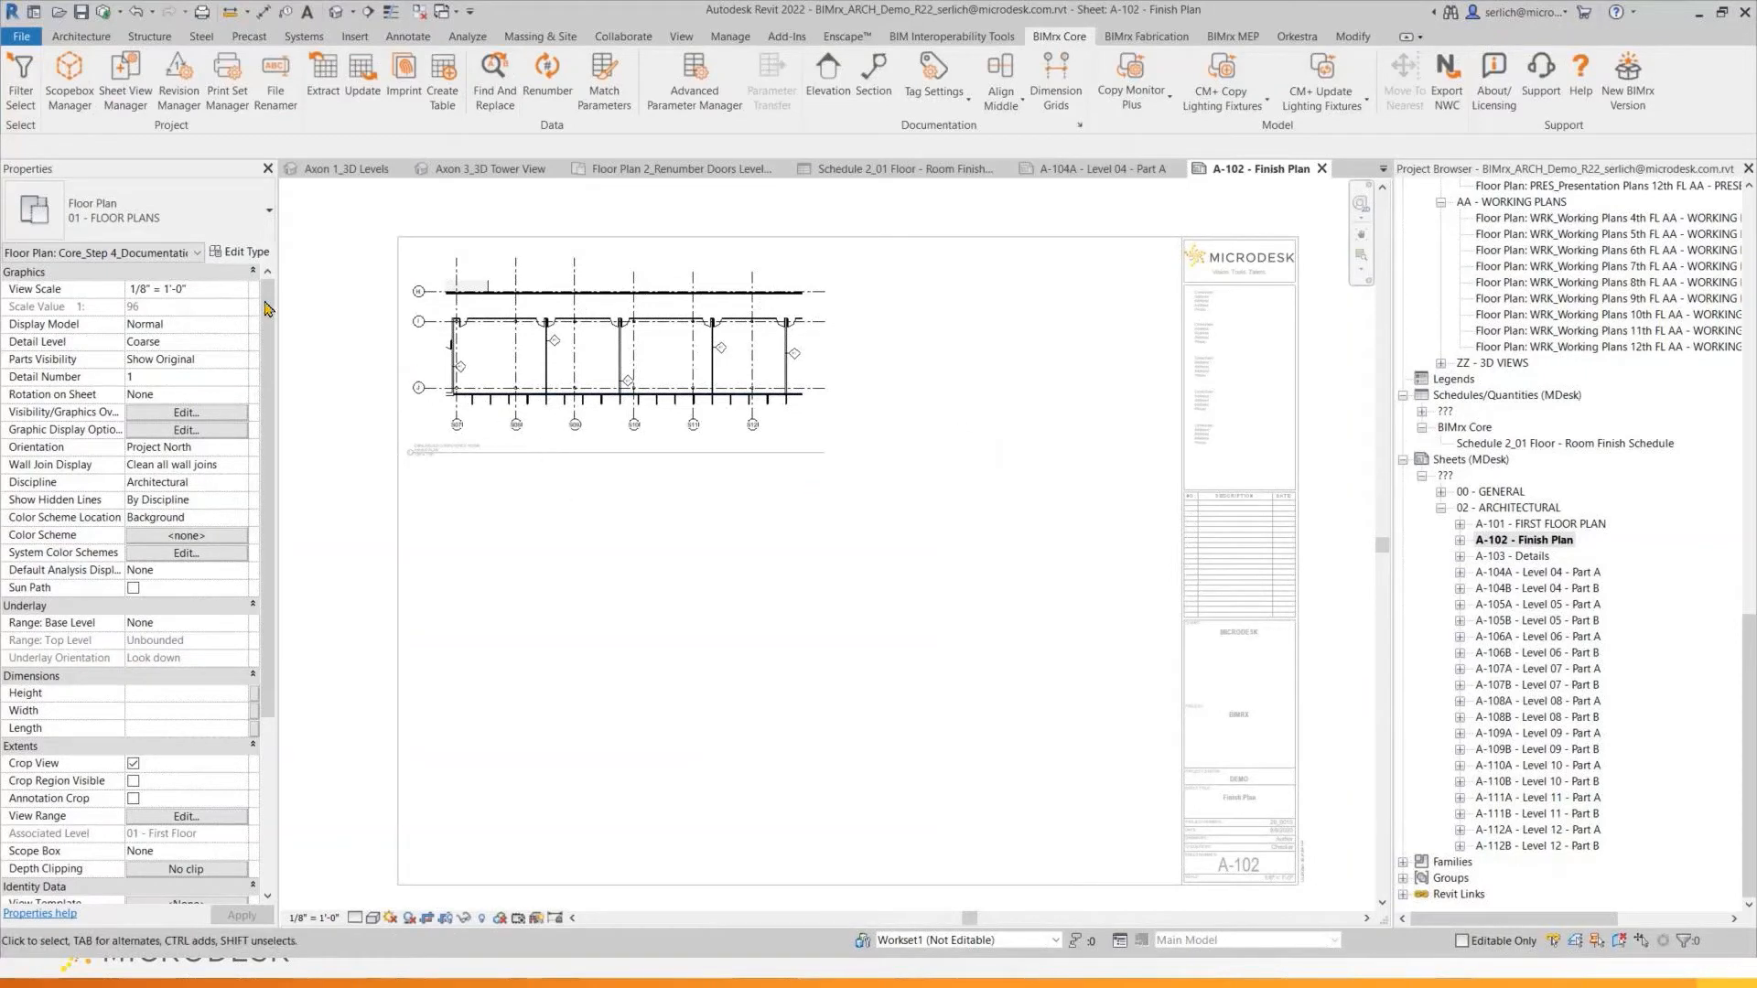
middle_click_drag(418, 602, 493, 697)
Run Dimension Grids on the finish plan and move the dimension string of grids S07 to S12 down beside their bubbles
left_click(1055, 70)
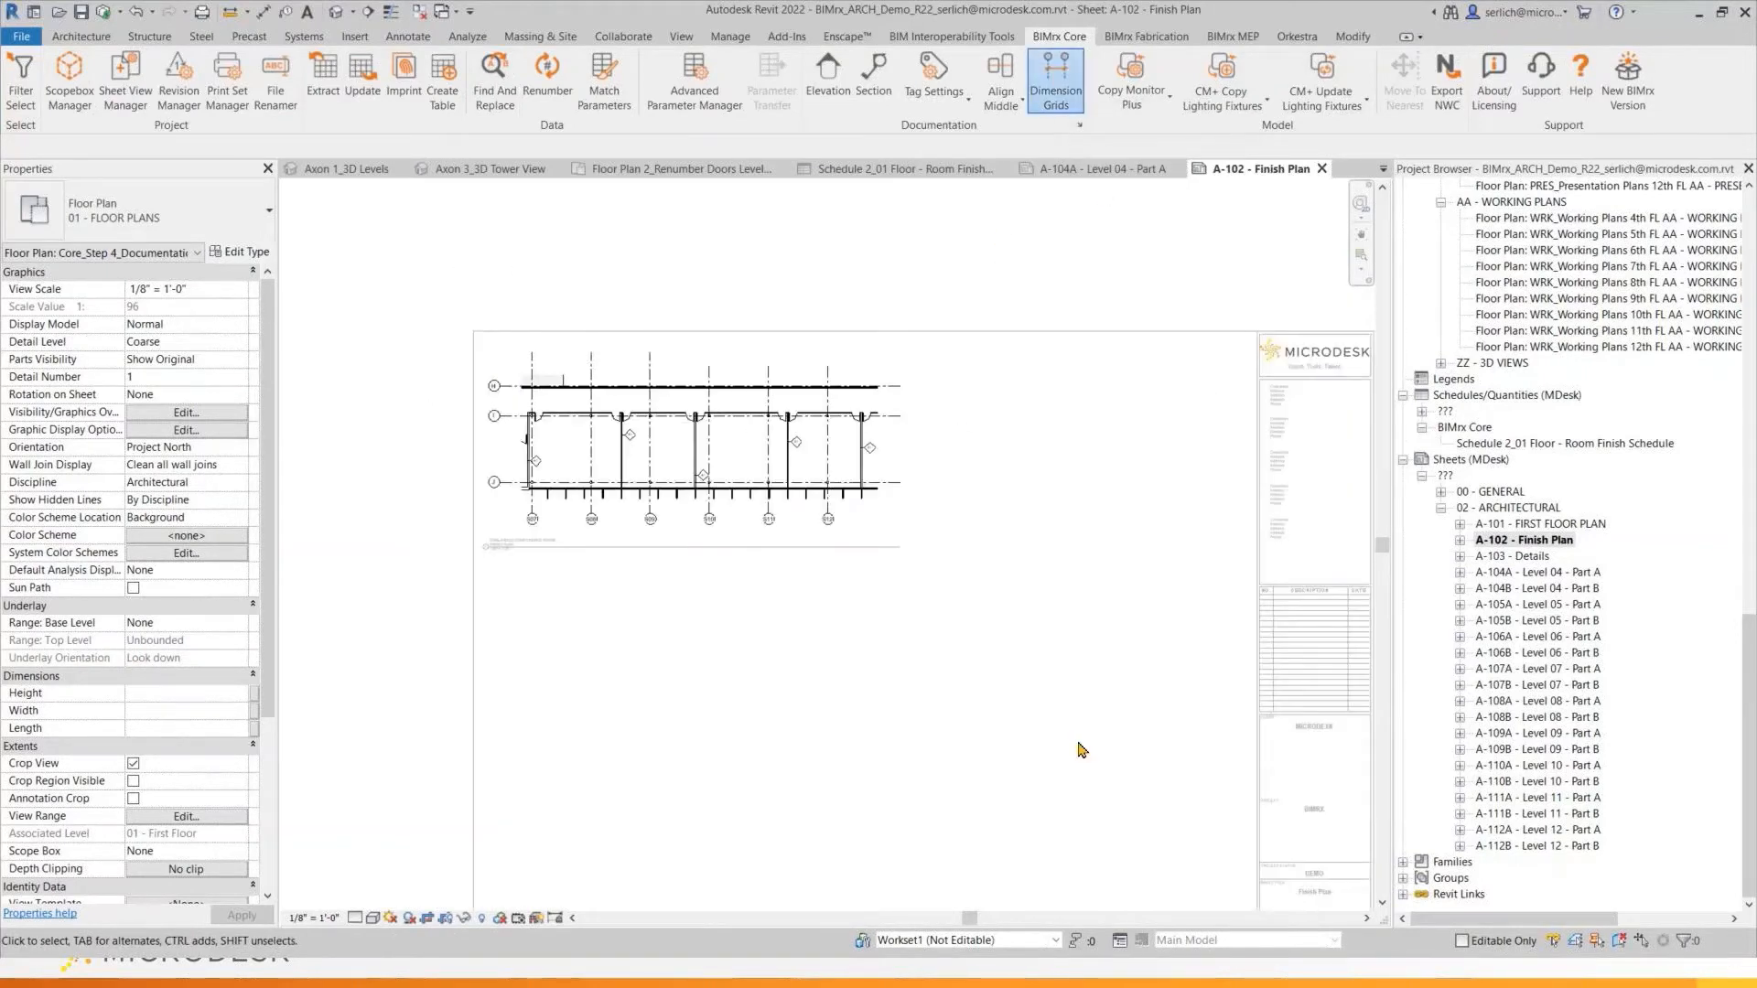
scroll(1072, 732, "down", 2)
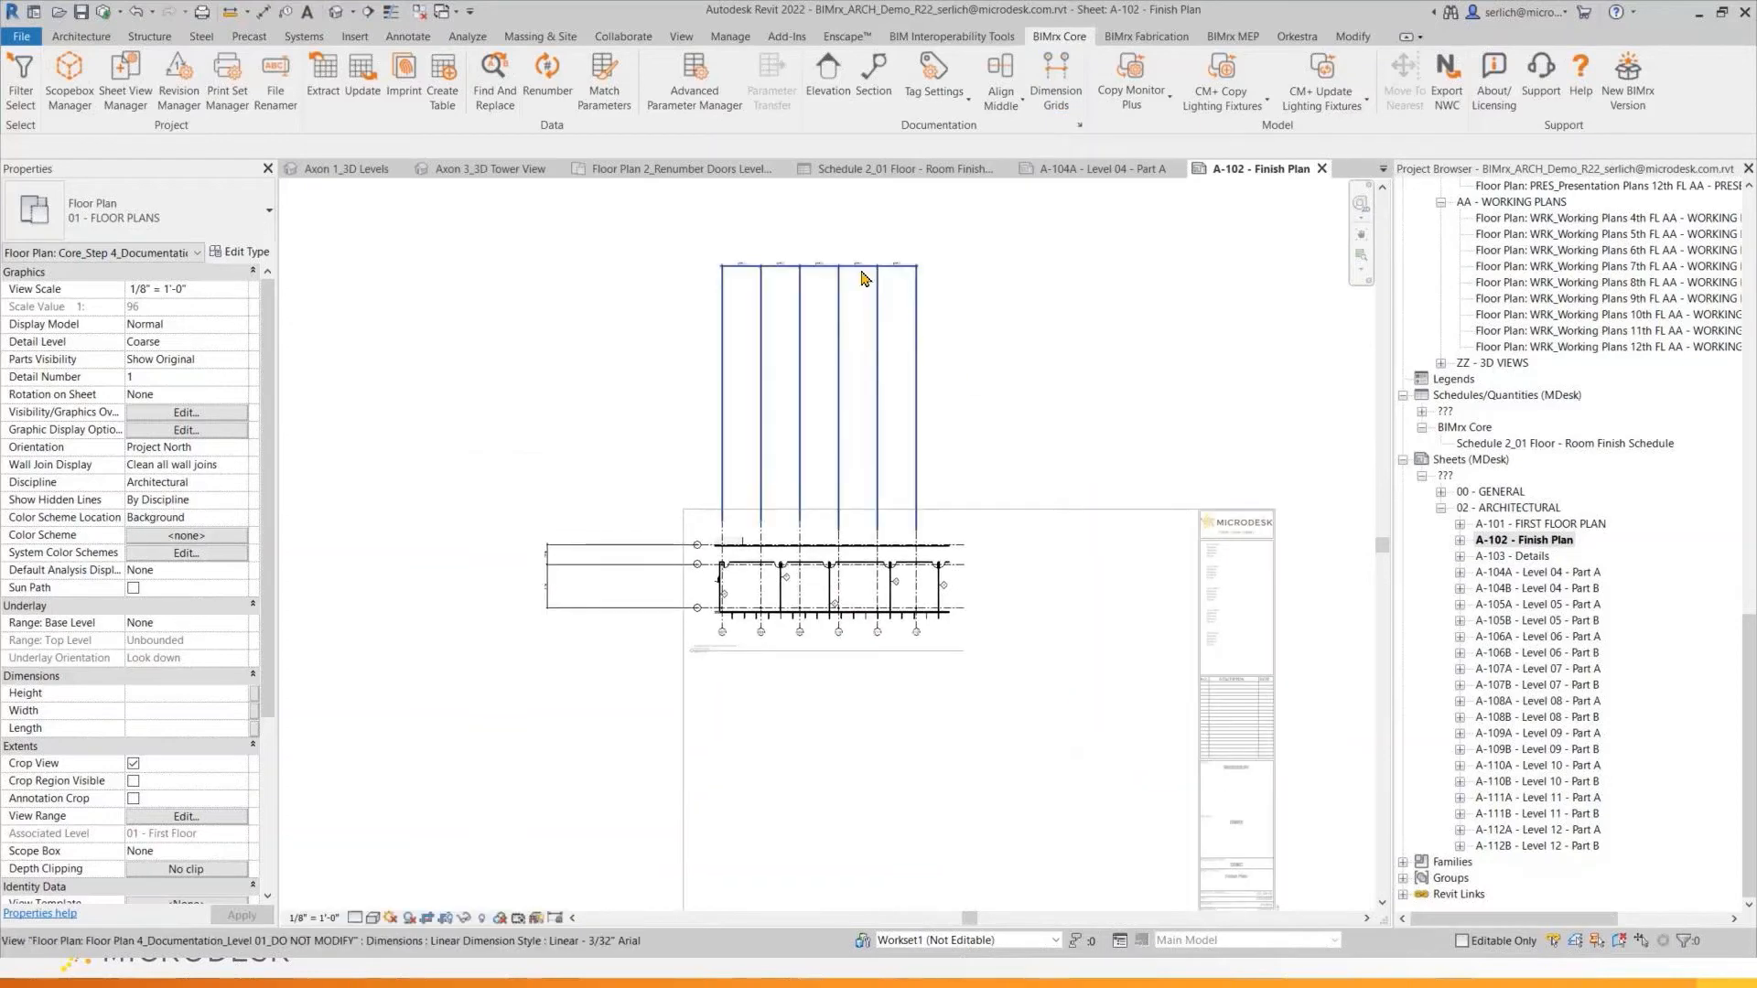
left_click(970, 622)
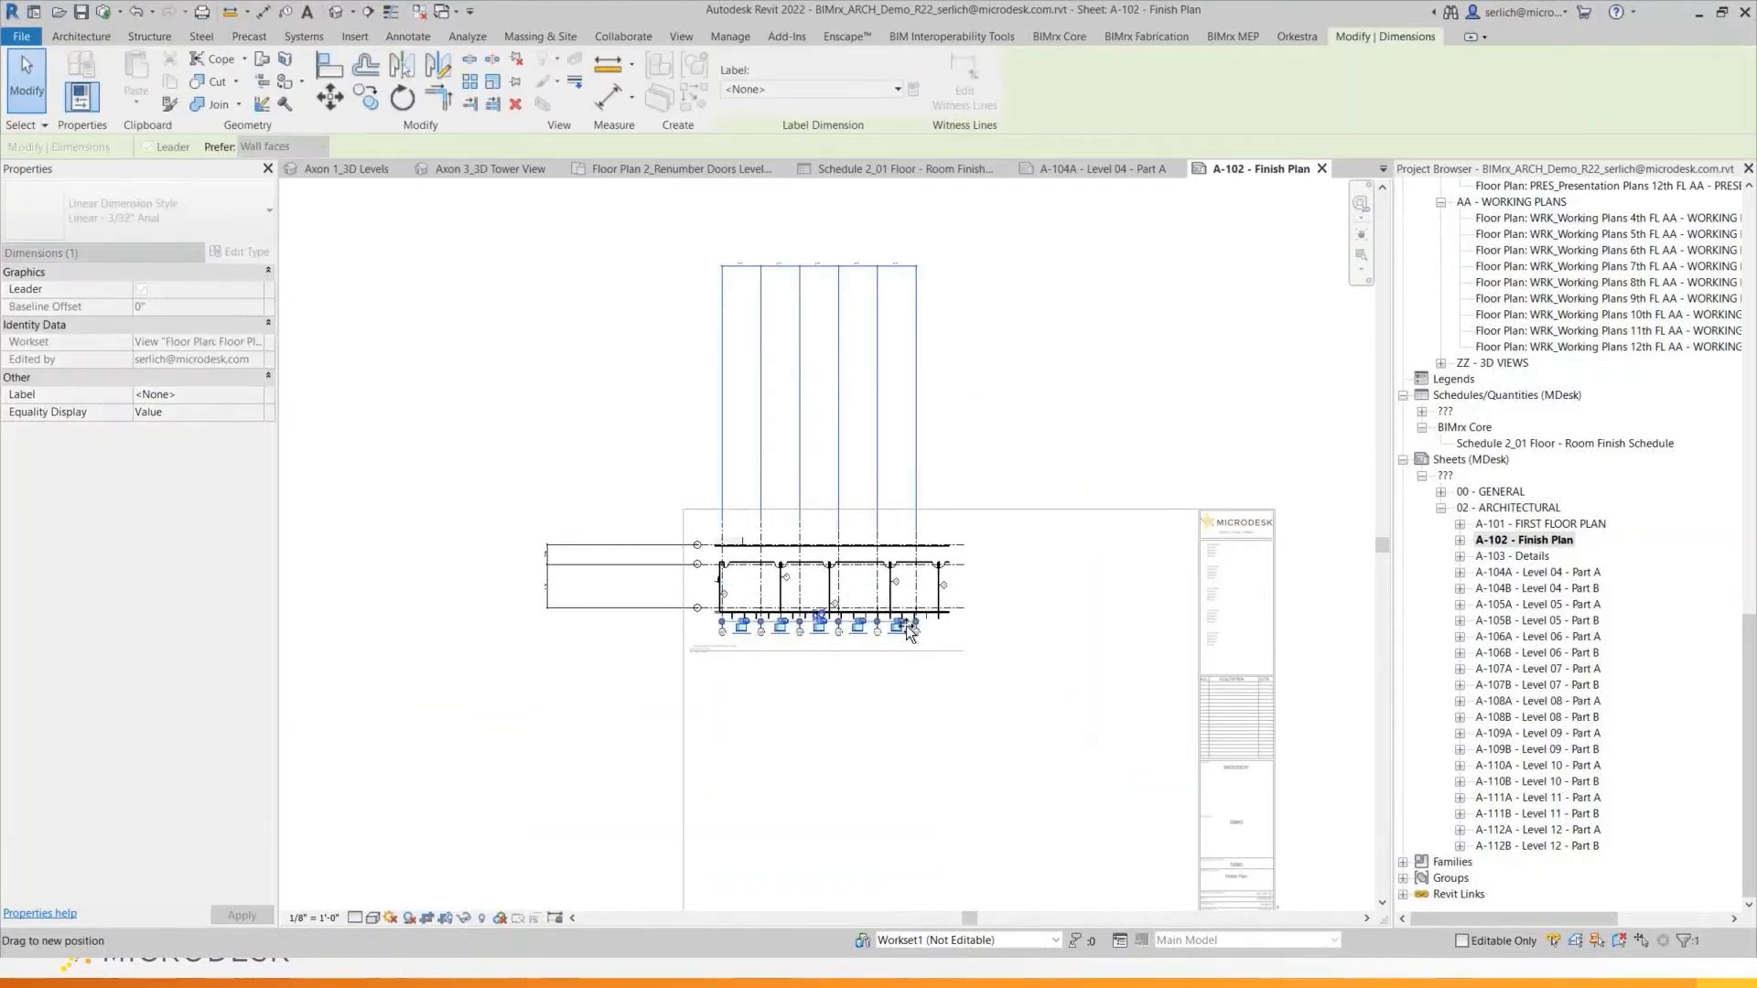
left_click(1071, 619)
scroll(992, 745, "up", 2)
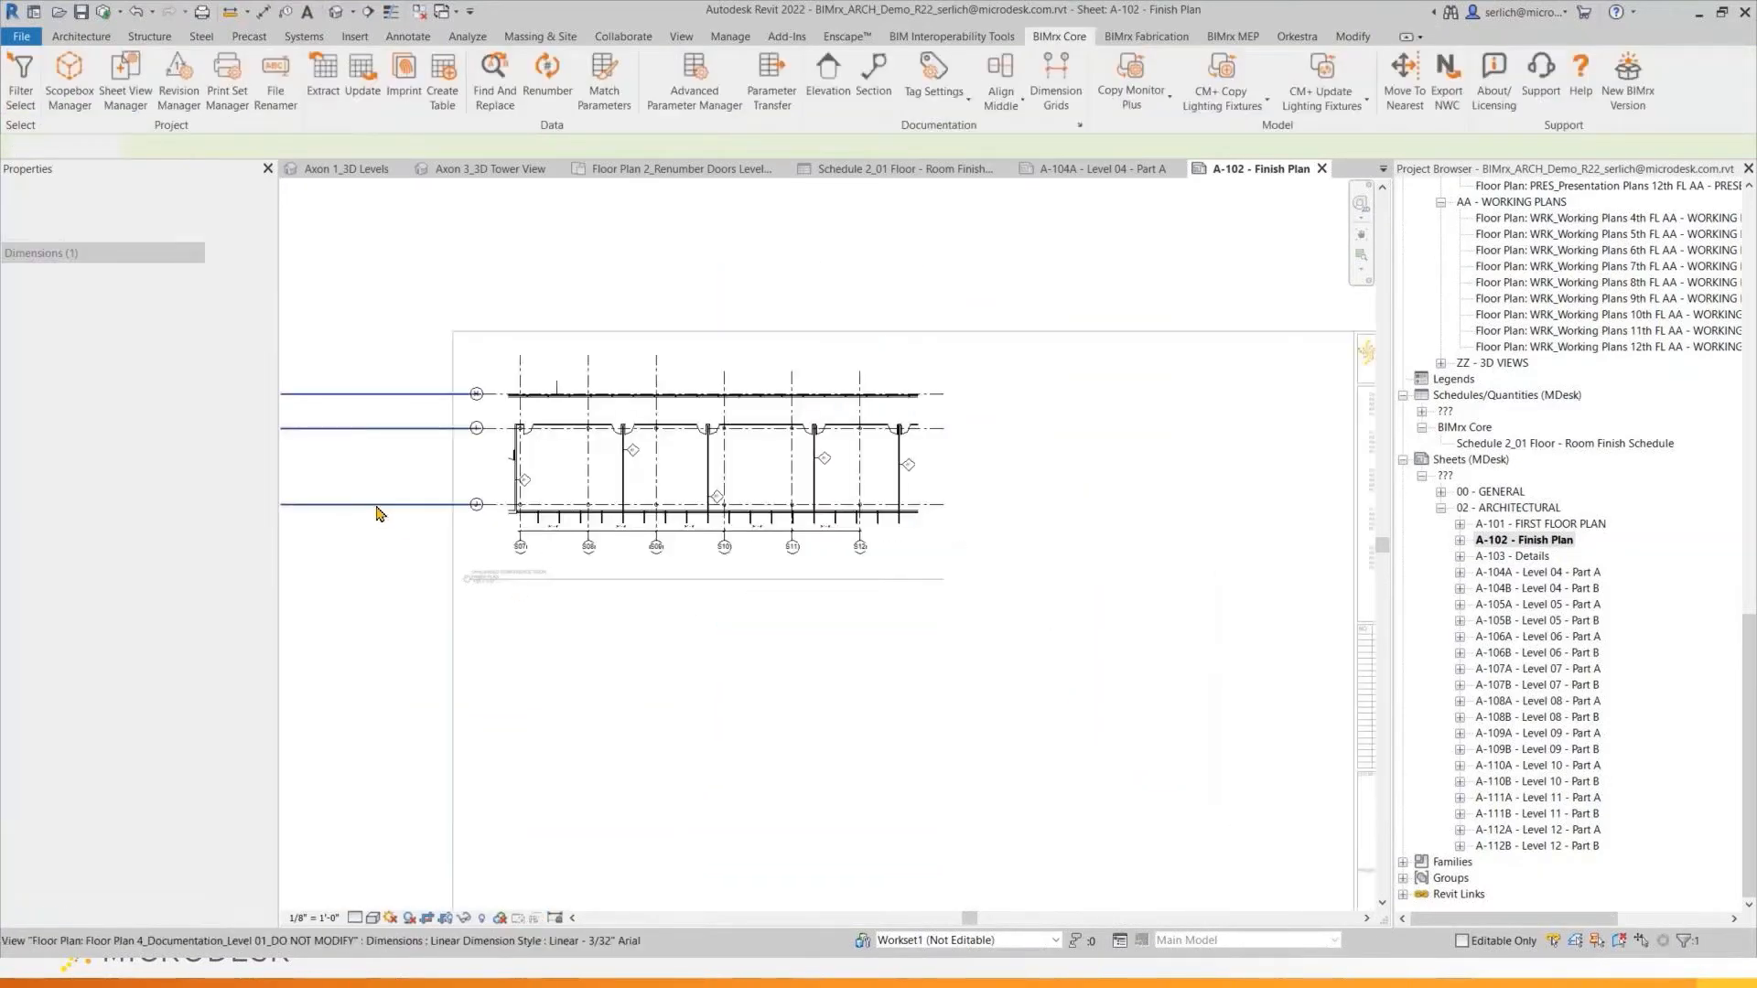
Move the dimension string of grids H, I and J close to the plan, next to their bubbles
left_click(376, 506)
middle_click_drag(376, 507, 481, 516)
left_click_drag(323, 513, 599, 518)
left_click(882, 604)
scroll(882, 604, "up", 2)
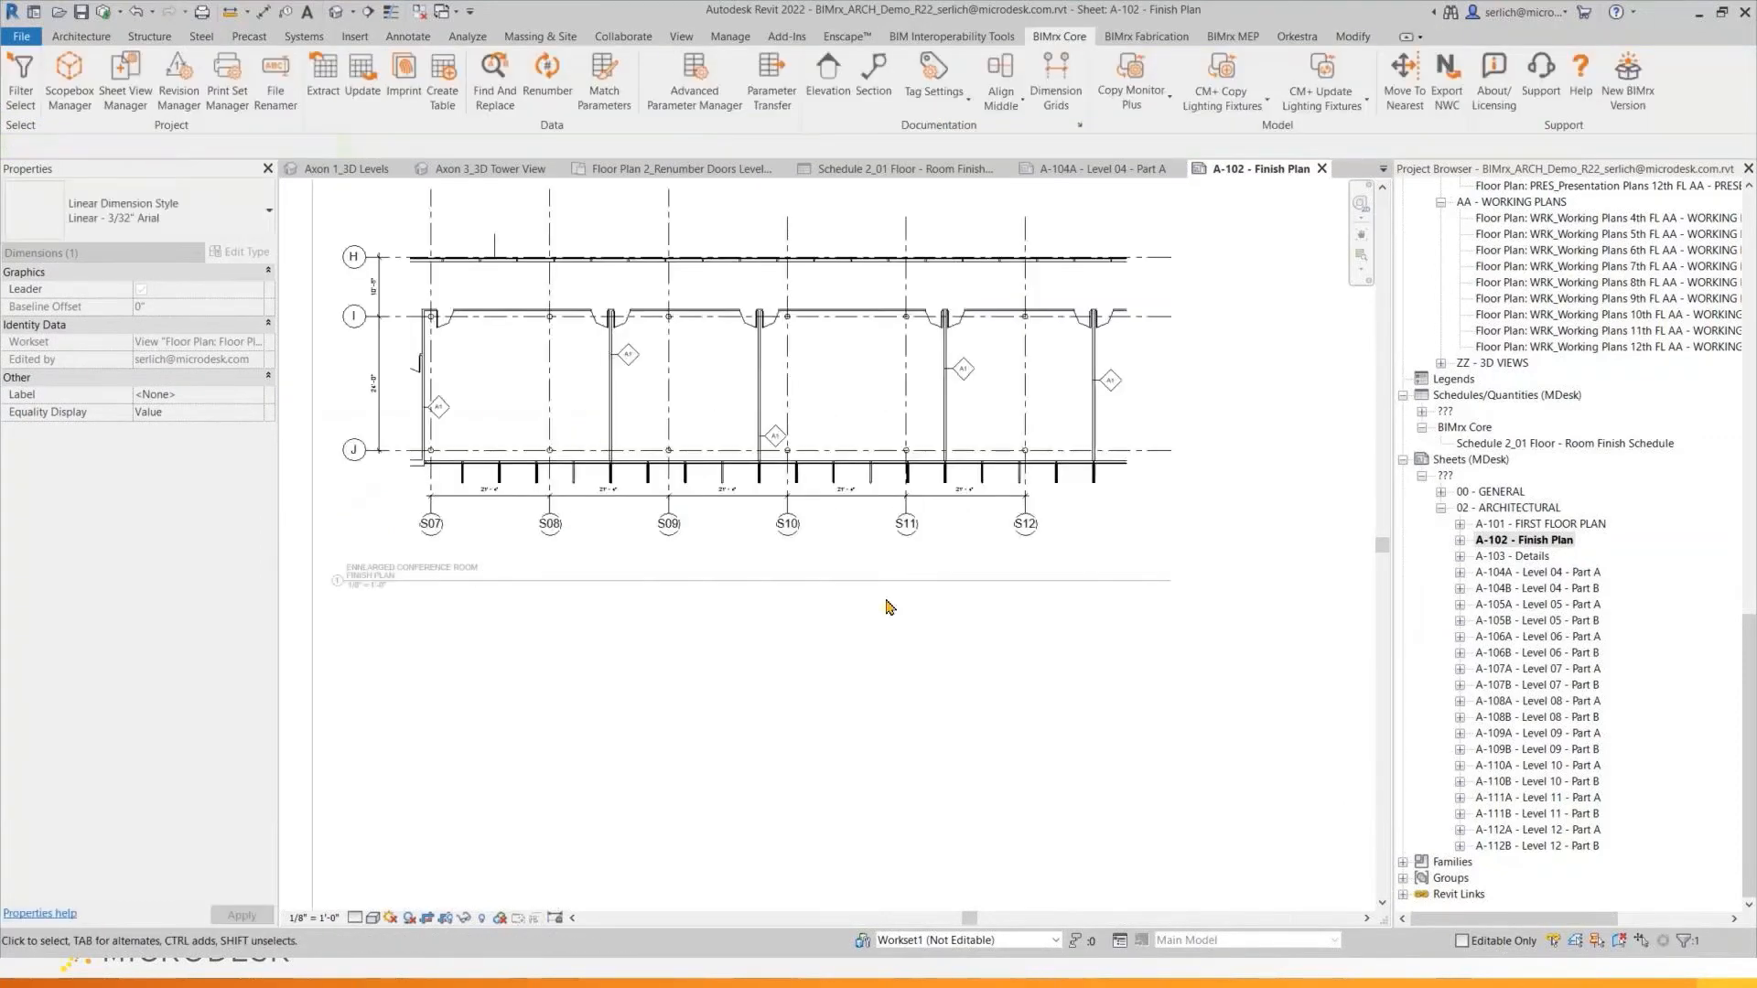
scroll(886, 601, "down", 3)
middle_click_drag(899, 615, 896, 642)
scroll(906, 595, "up", 3)
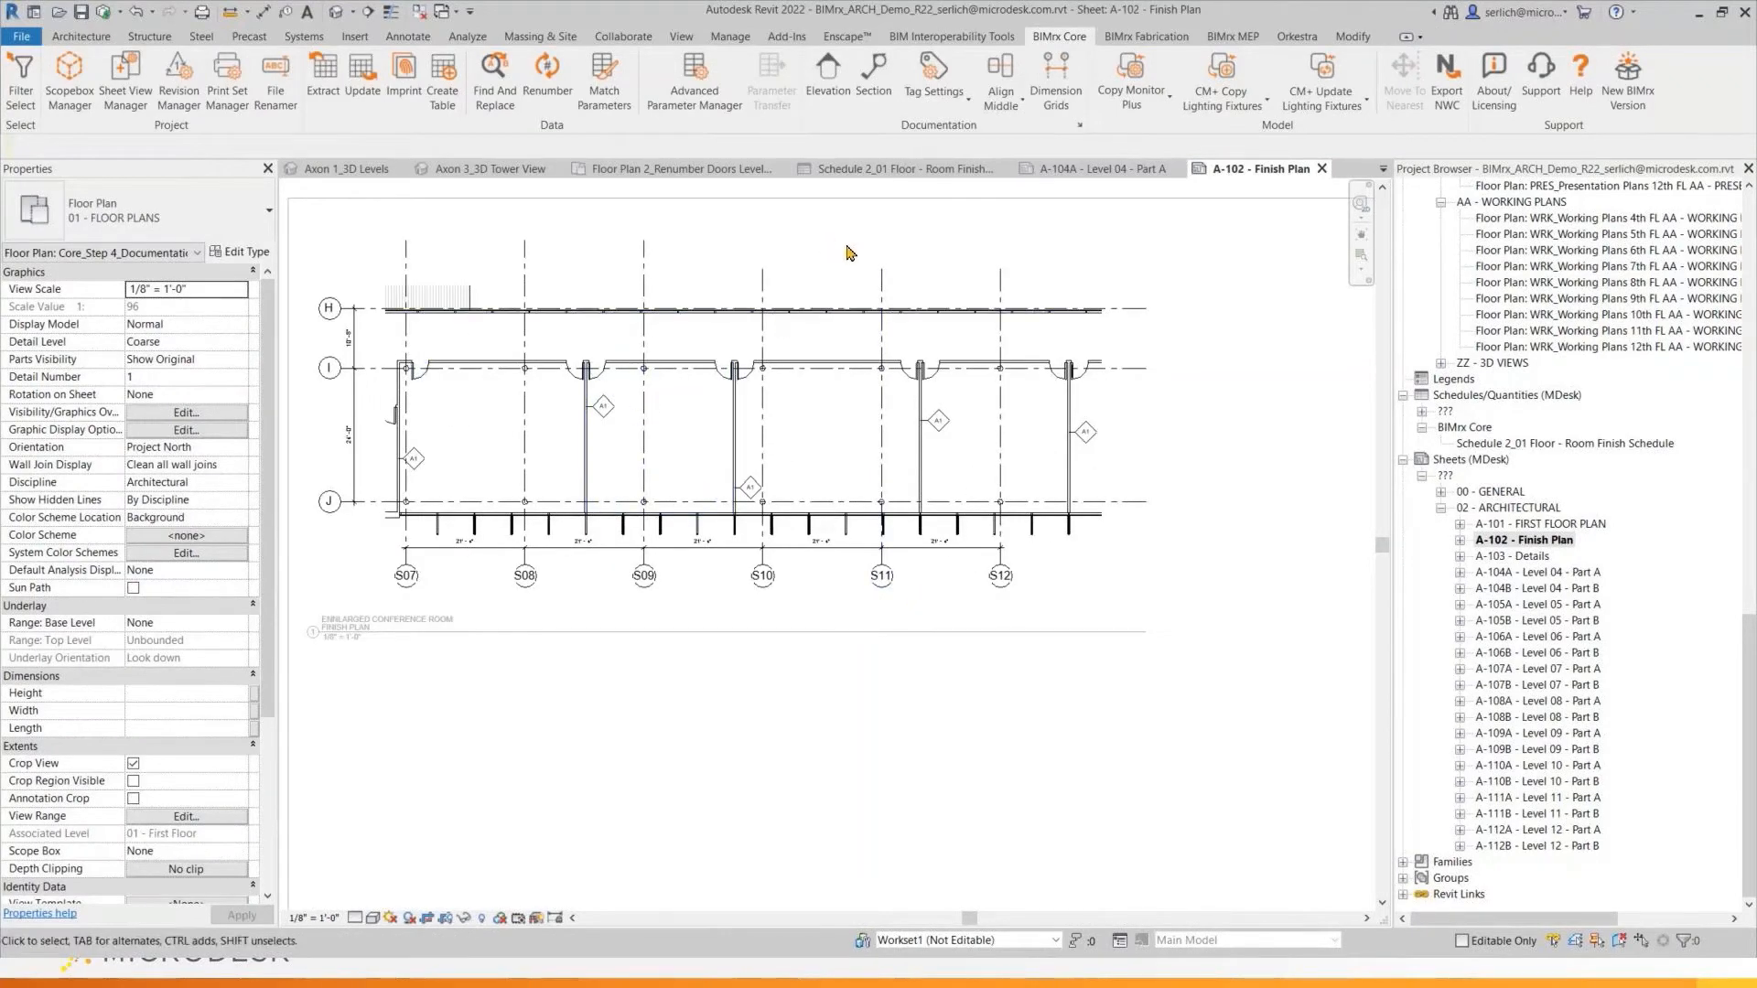
middle_click_drag(853, 255, 859, 305)
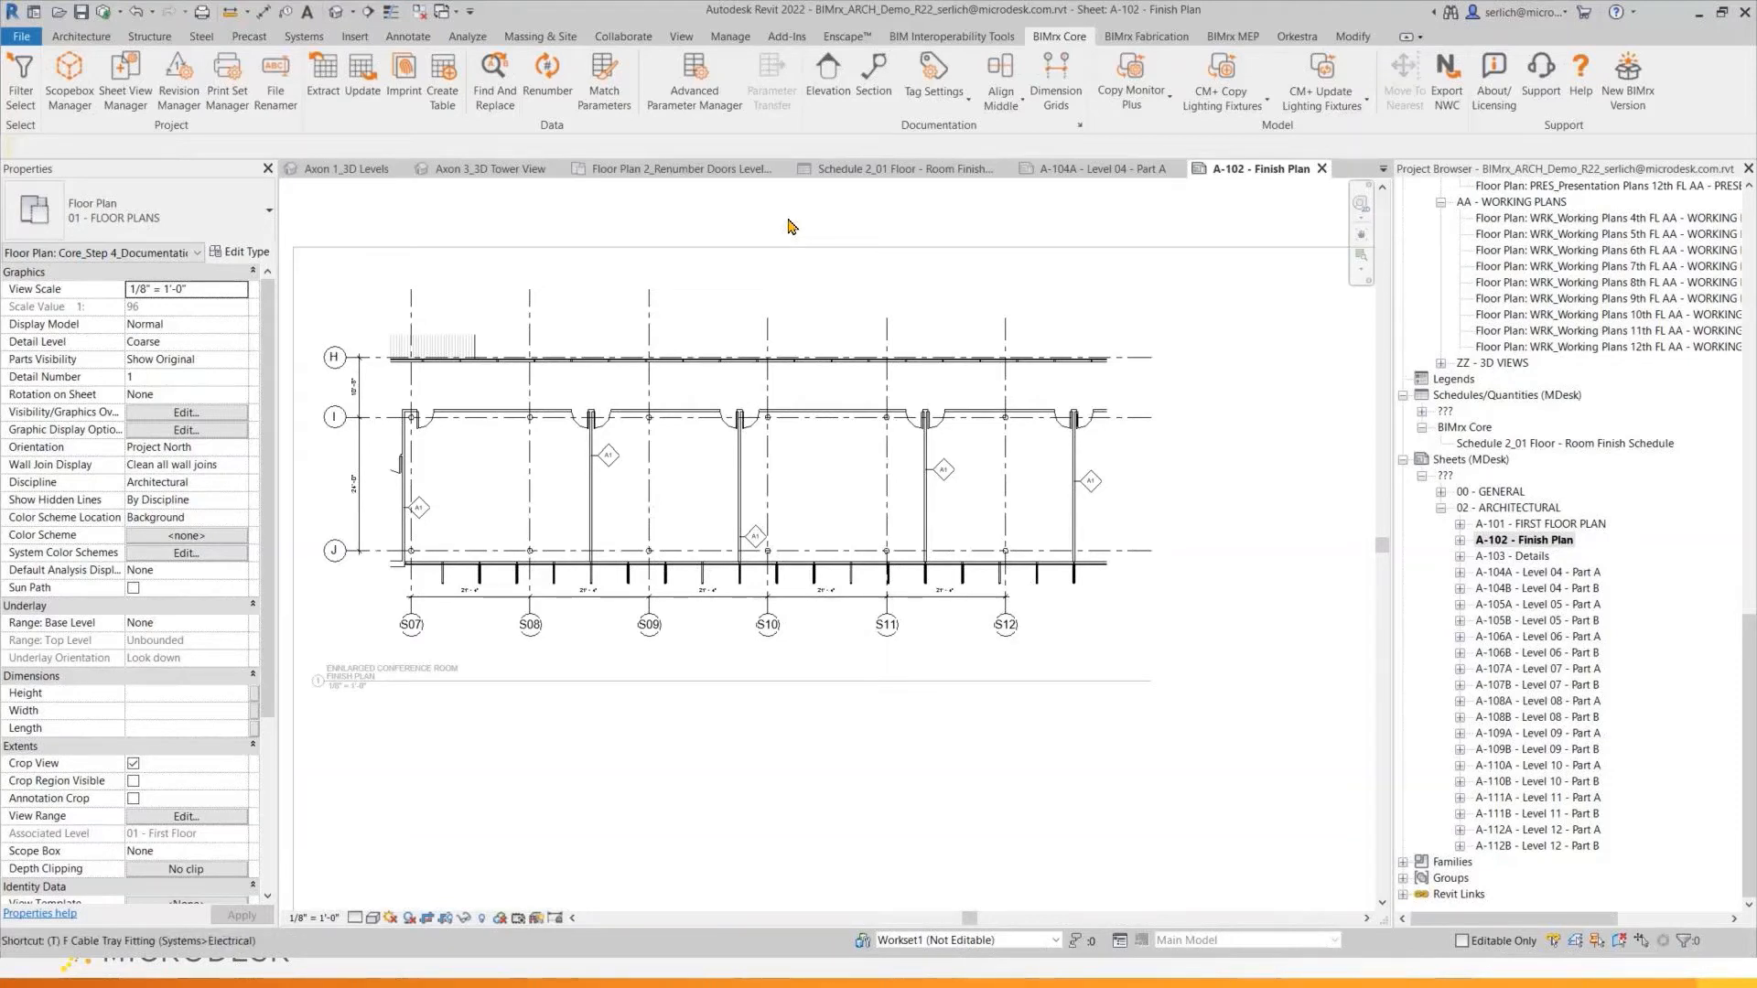
Try to tag the easternmost door of the finish plan with Tag by Category, without a leader
key("t")
key("g")
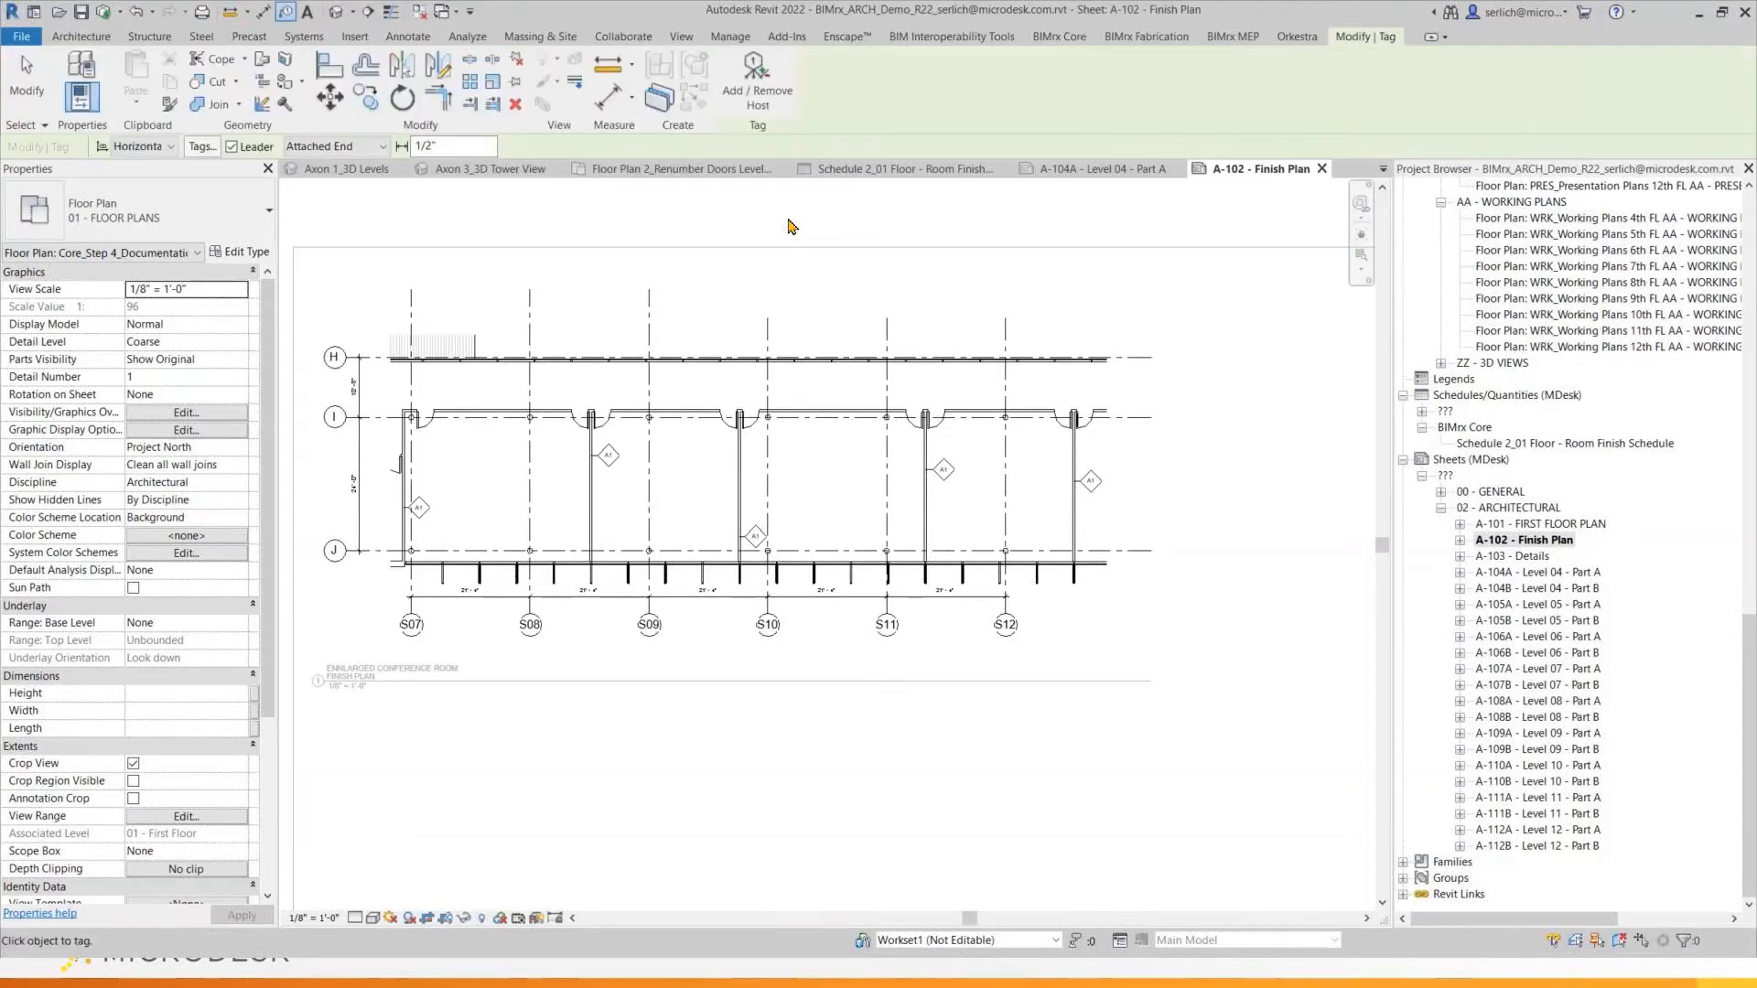
left_click(232, 147)
scroll(1144, 357, "up", 2)
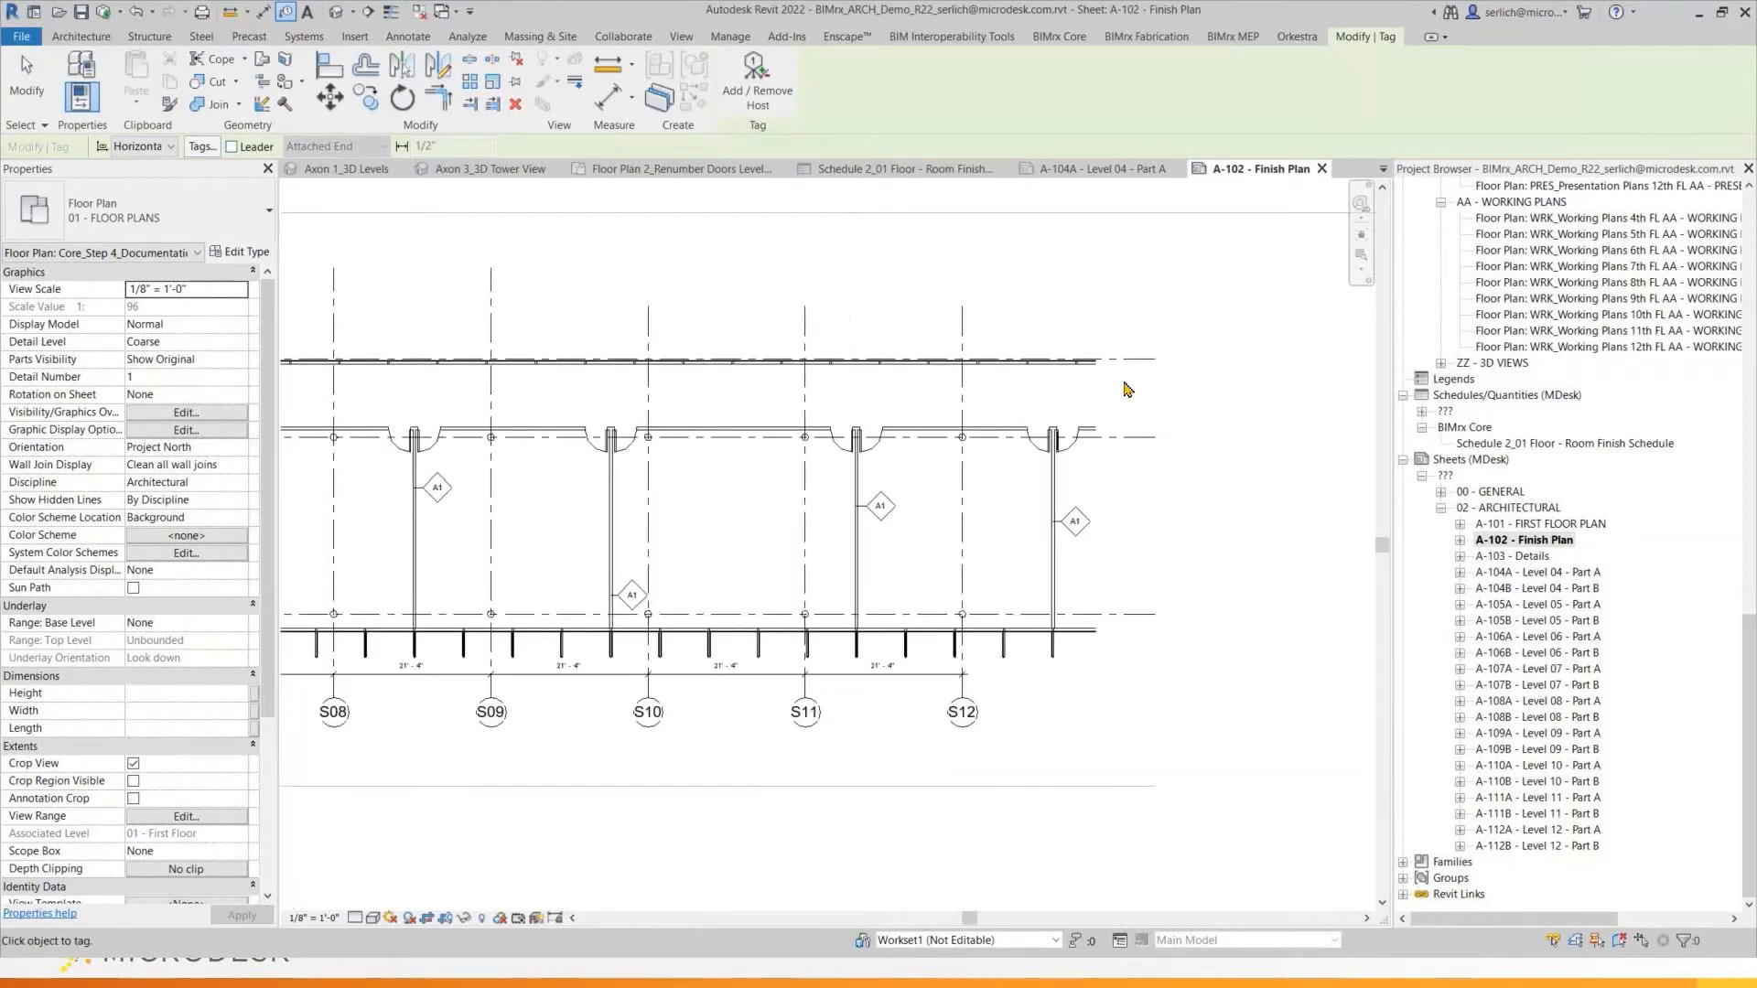
left_click(1082, 449)
scroll(1080, 453, "up", 3)
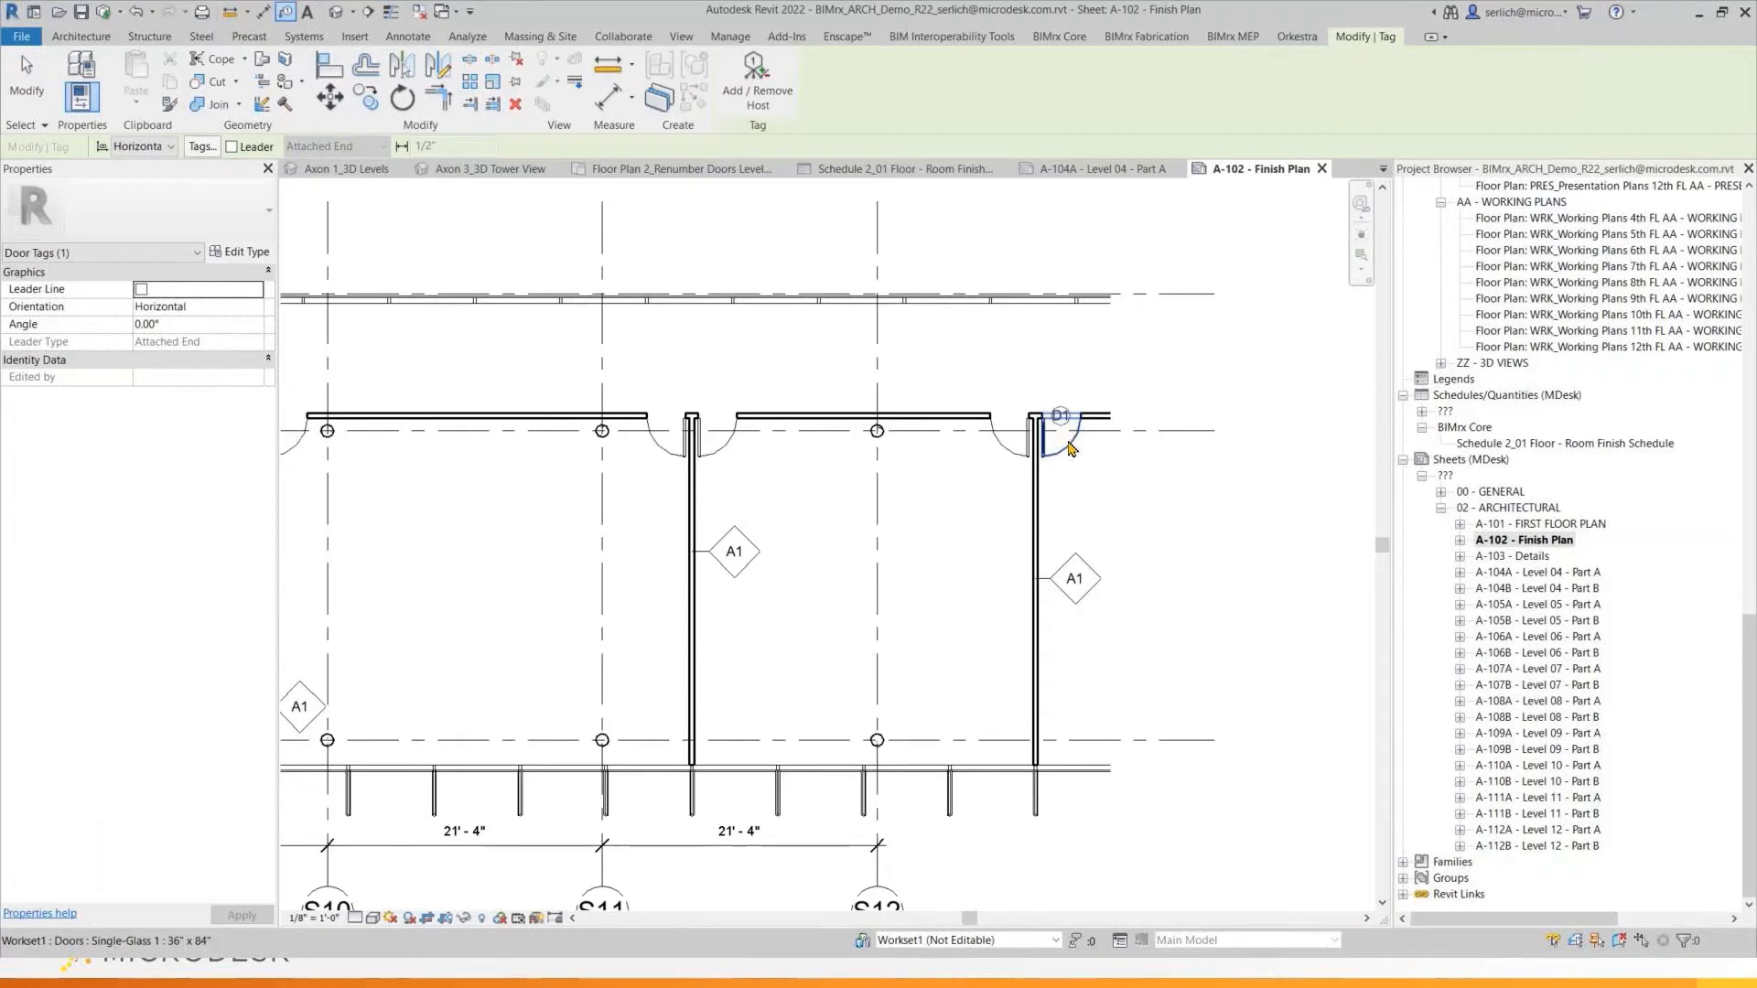
left_click(1064, 449)
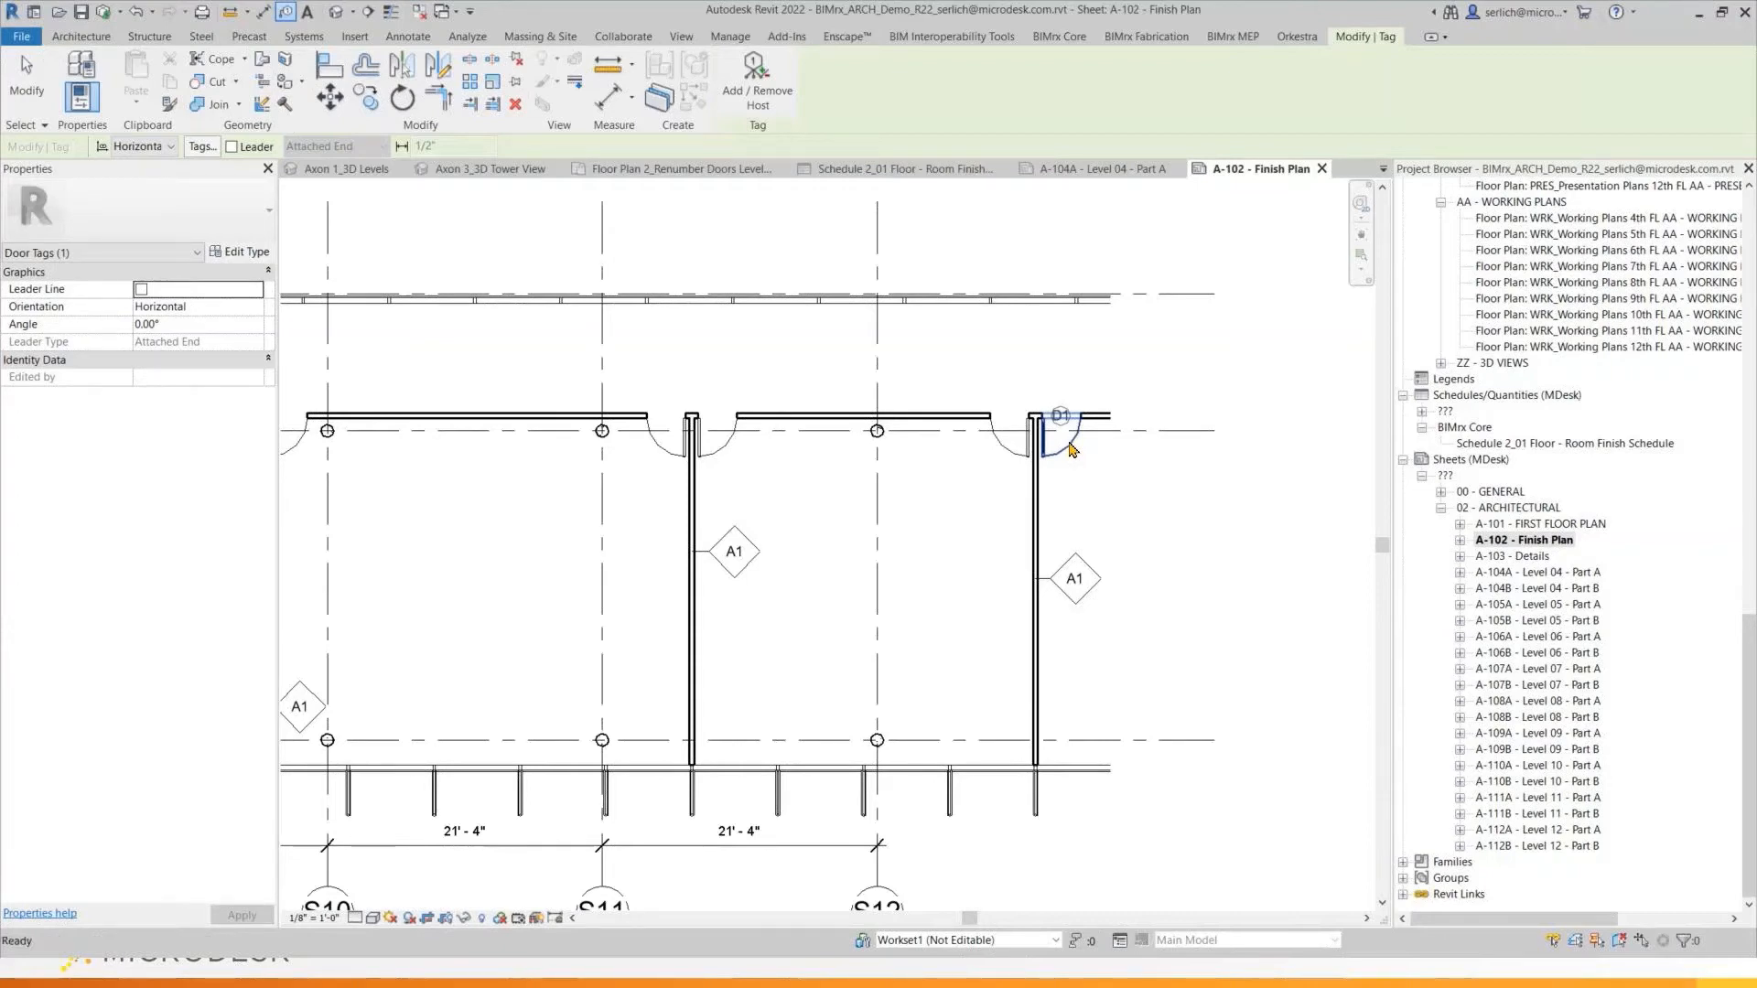
key("Escape")
key("Escape")
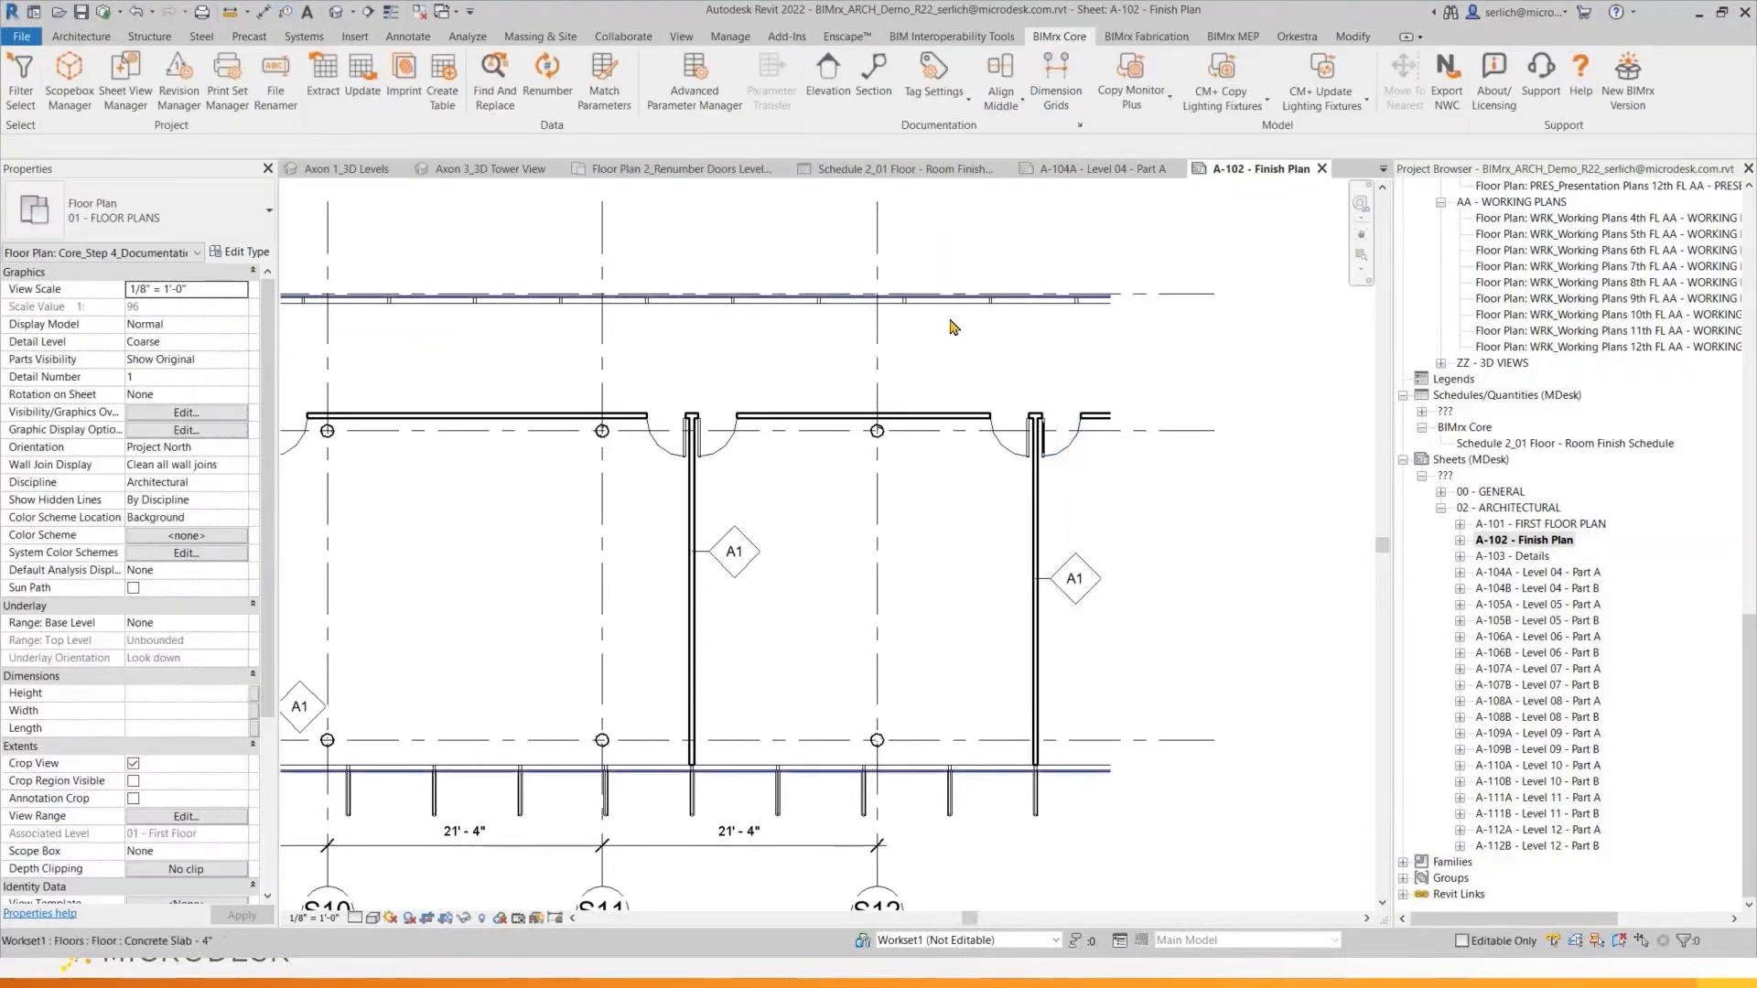
Open the BIMrx Tag Settings with Door Config selected and move the dialog clear of the finish plan's eastern doors
scroll(953, 334, "down", 1)
scroll(951, 342, "down", 1)
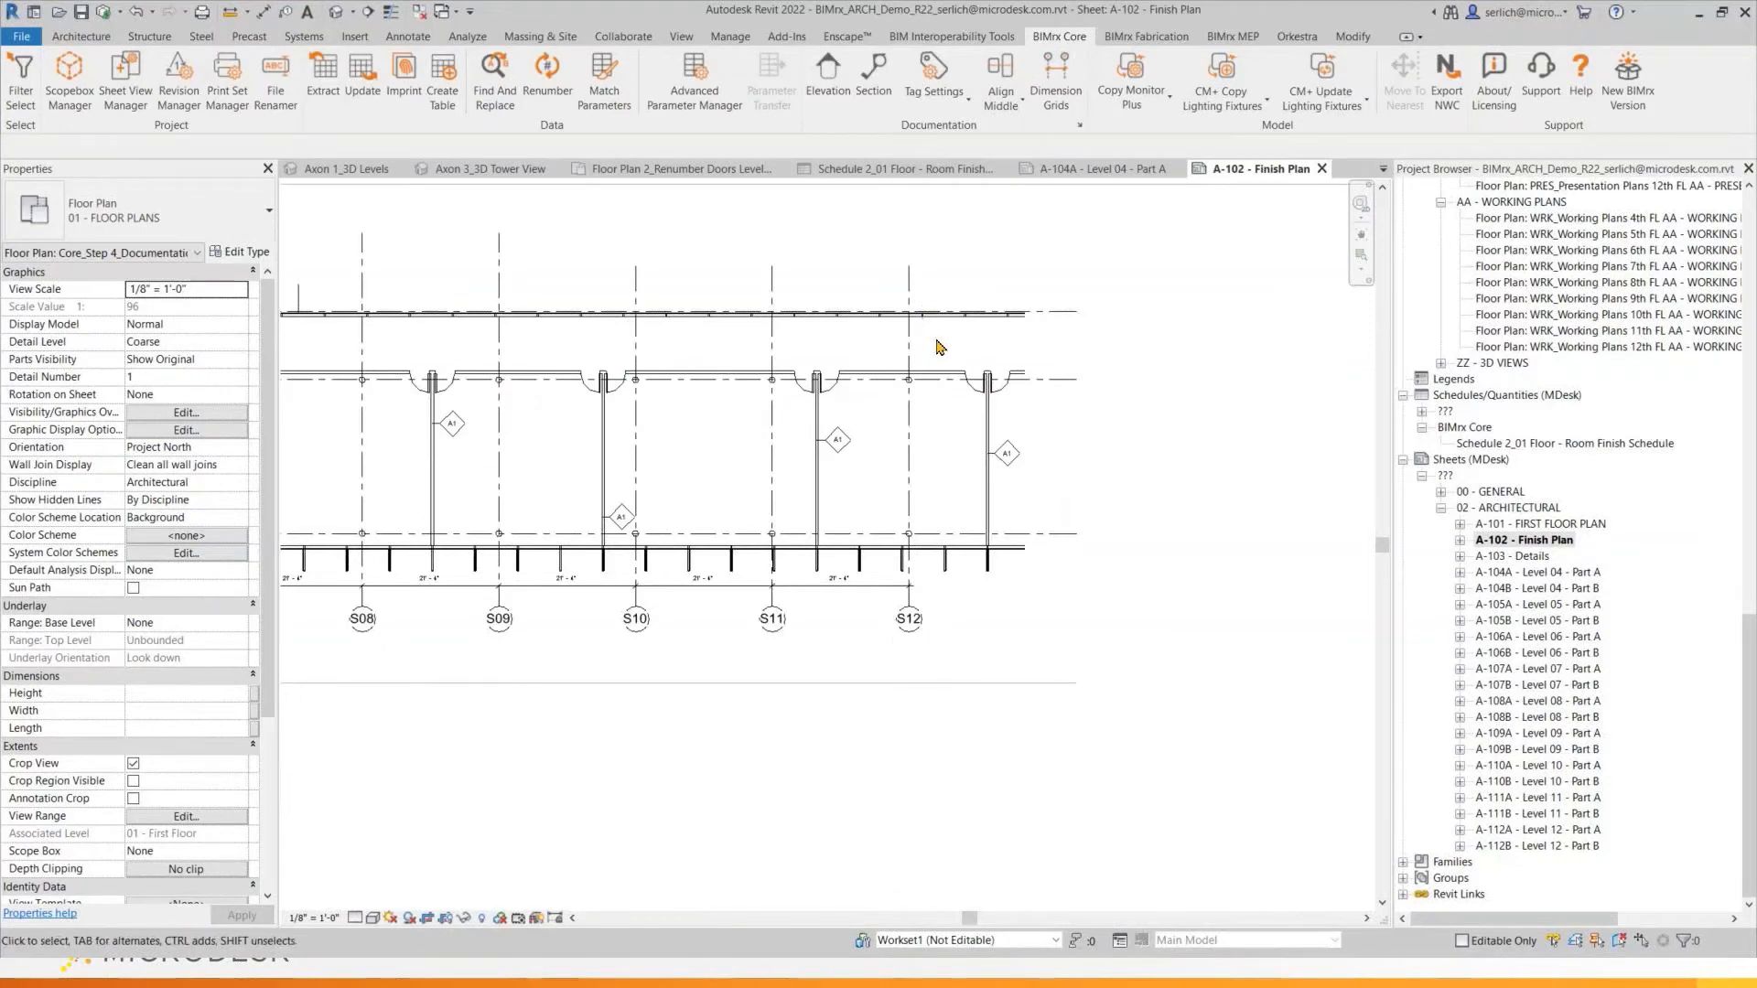
scroll(1151, 291, "down", 1)
left_click(921, 79)
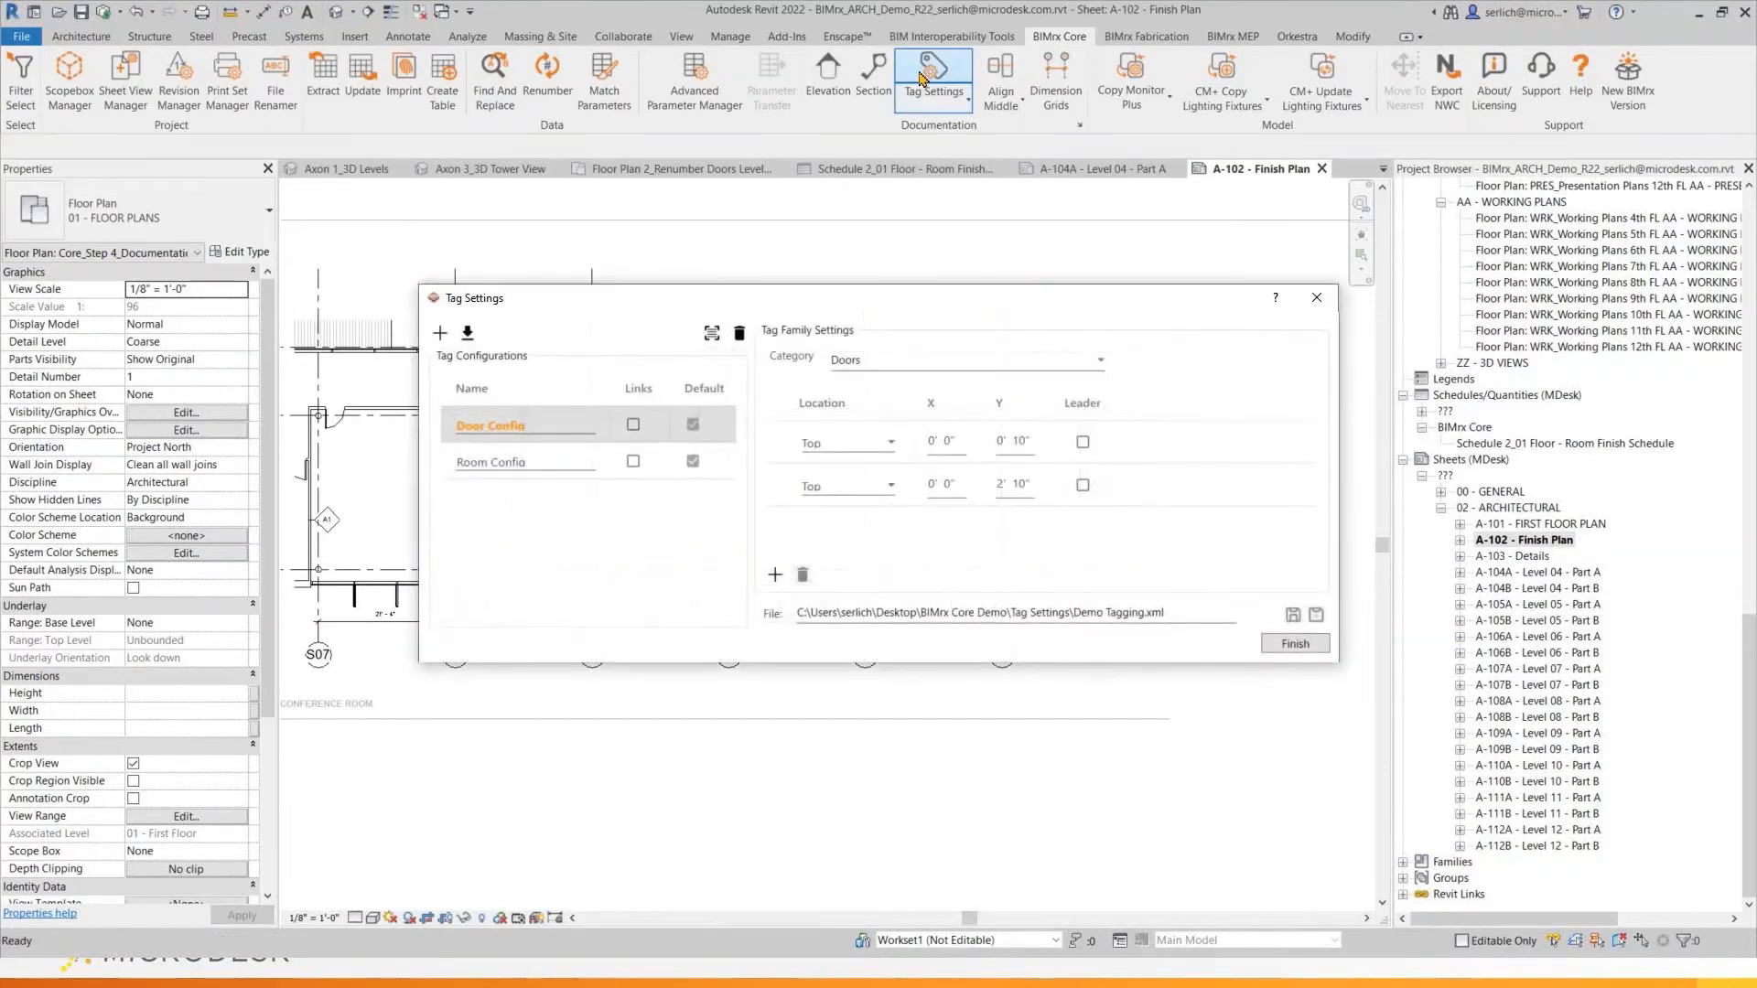
left_click_drag(929, 305, 921, 307)
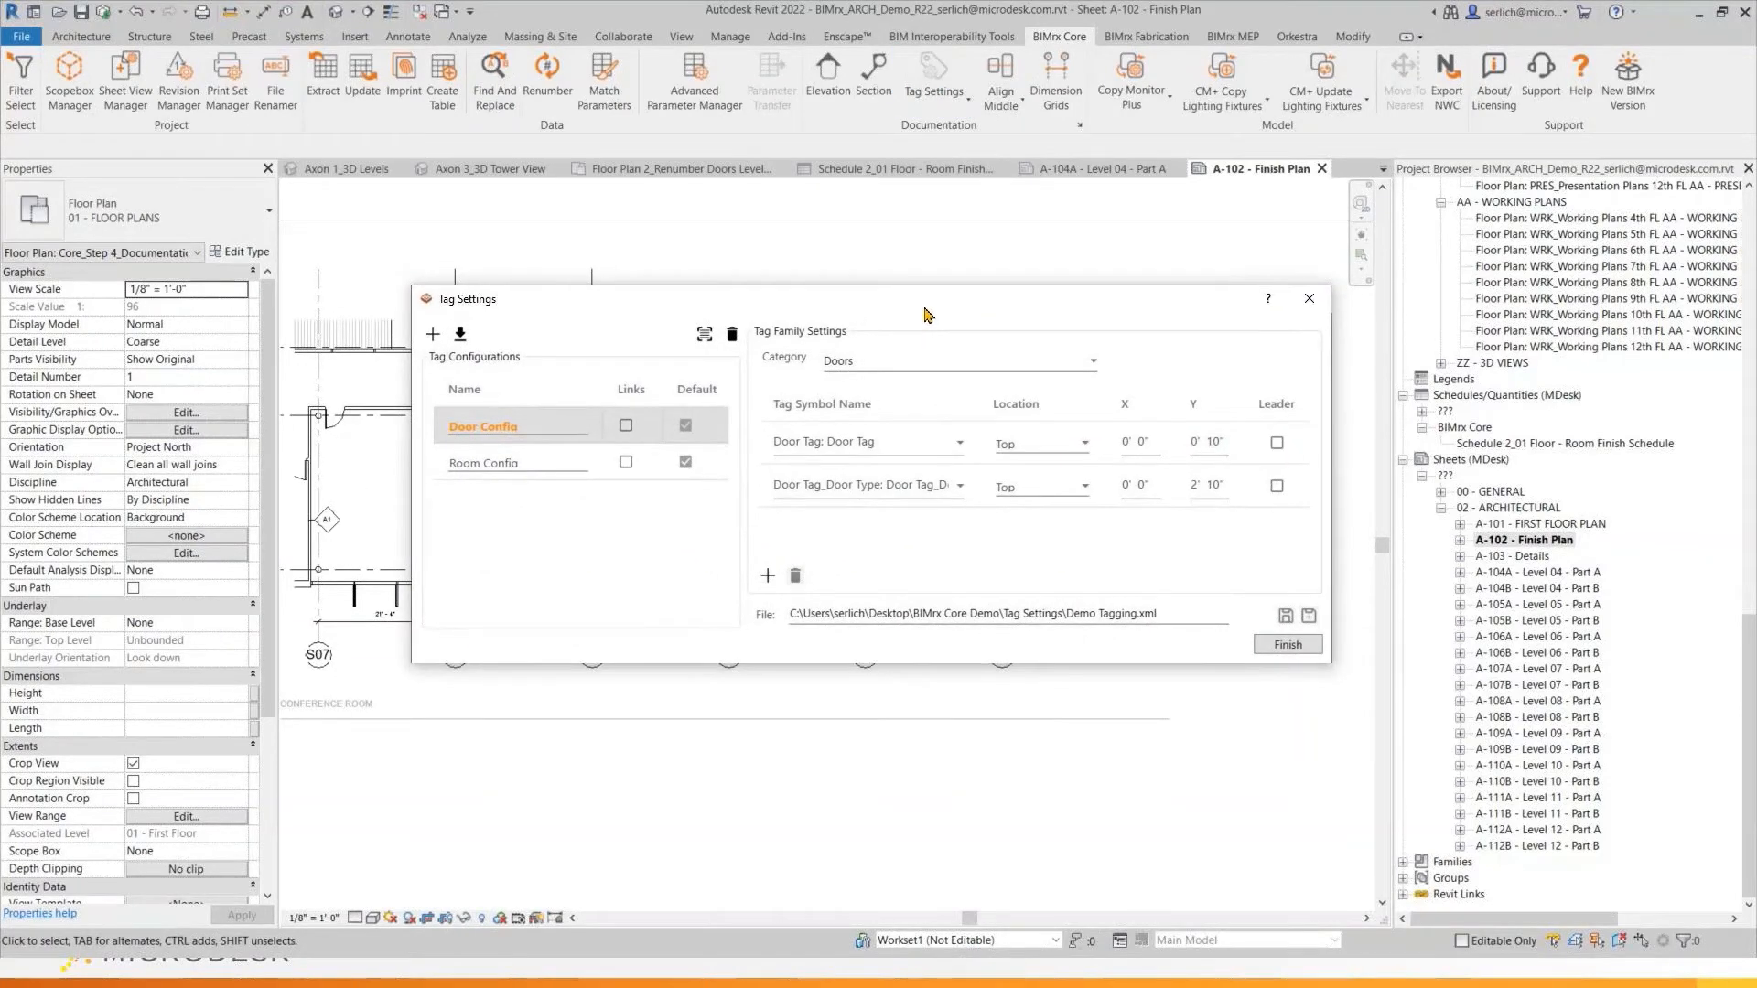
middle_click_drag(1094, 250, 1256, 245)
left_click_drag(915, 298, 617, 213)
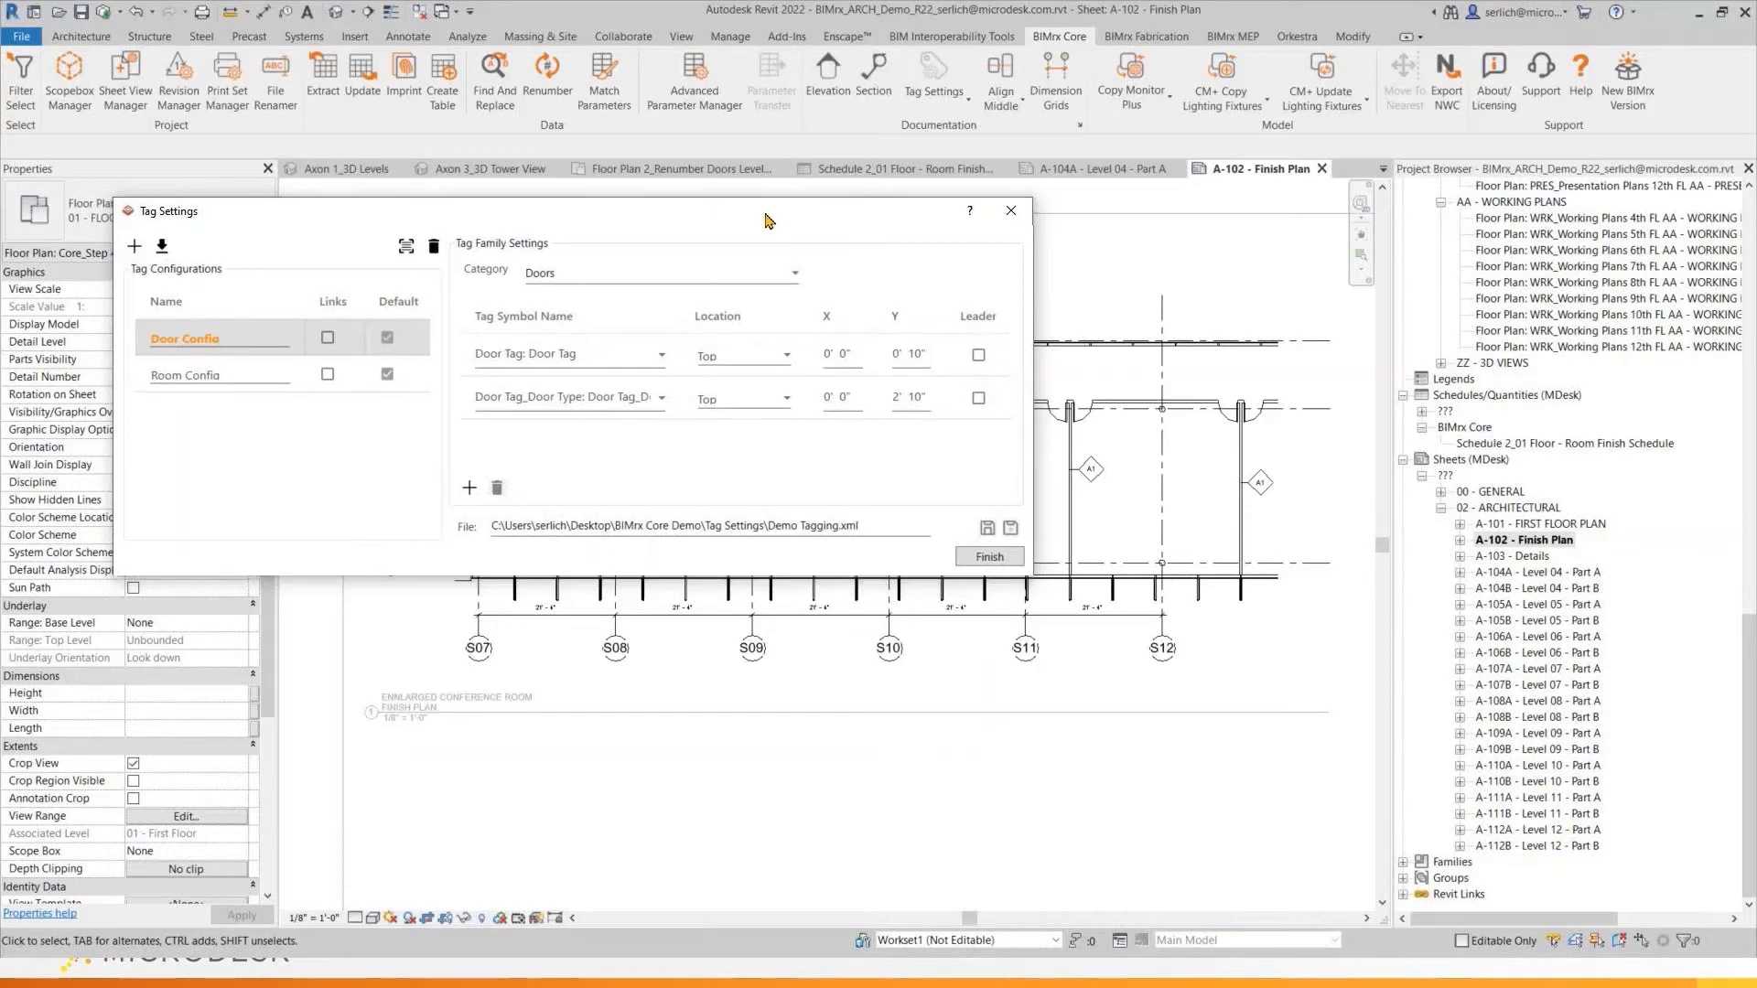
left_click_drag(767, 224, 764, 213)
Tag the easternmost door of the finish plan using Door Config, and finish the tag settings
left_click(1257, 426)
key("Escape")
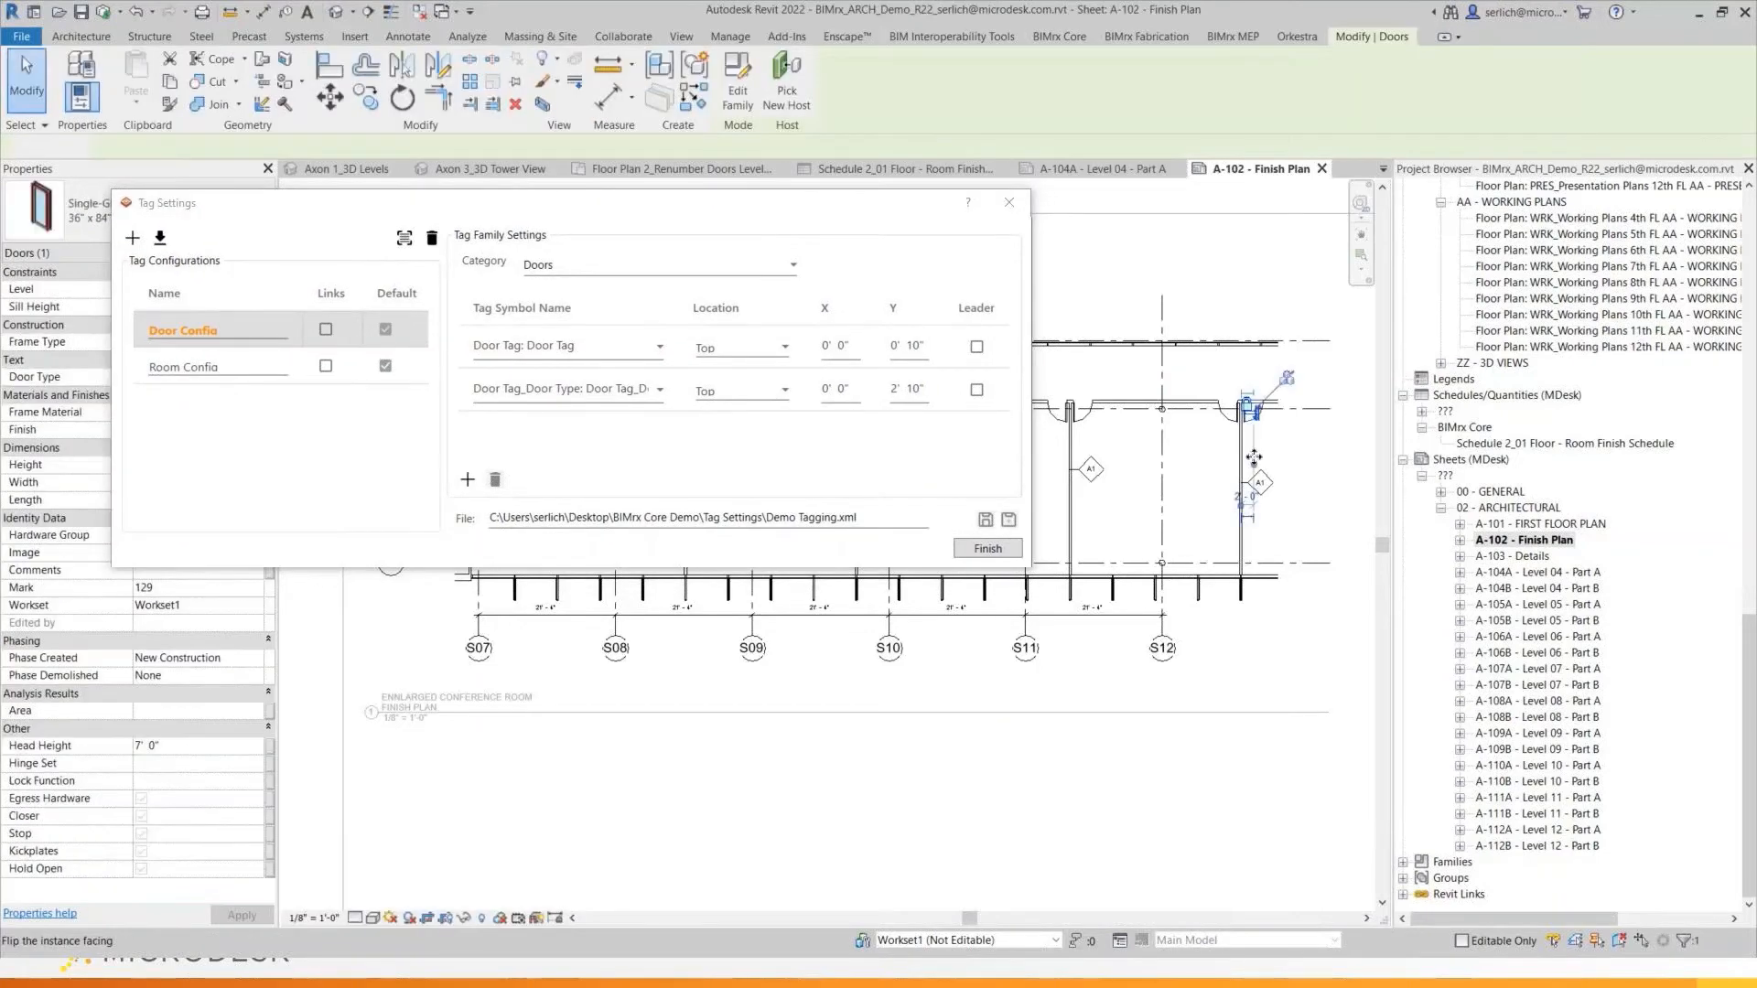
scroll(1114, 425, "up", 4)
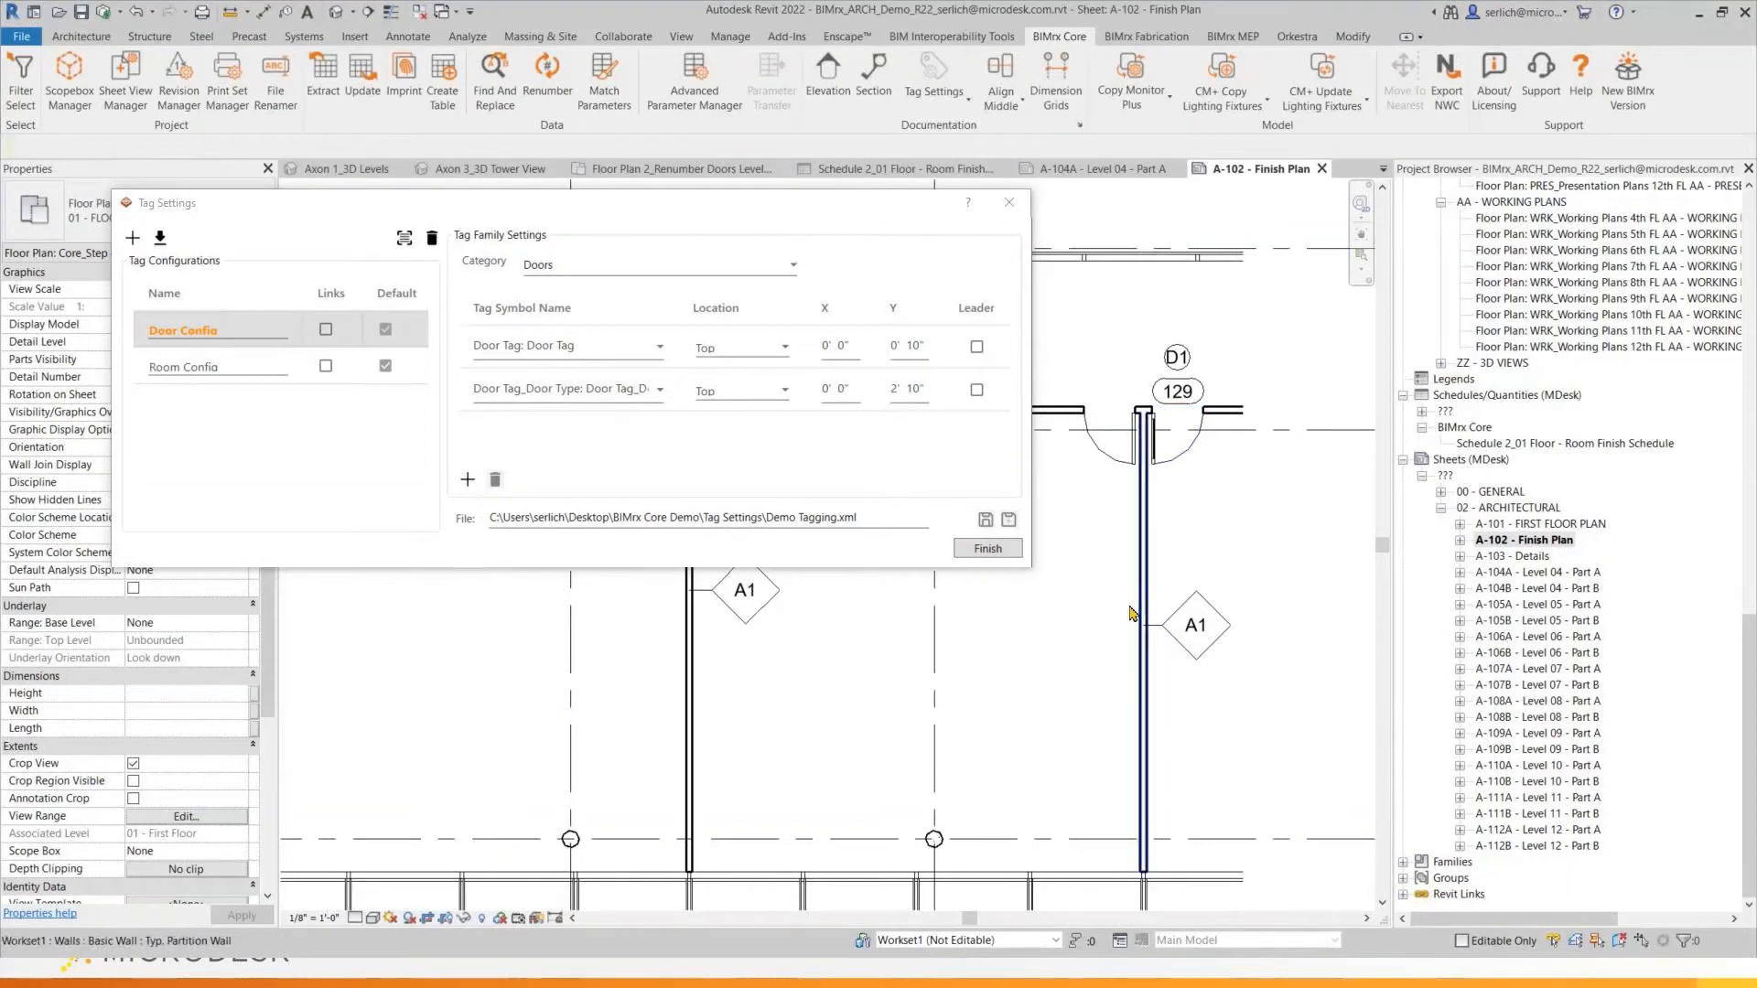
left_click(1002, 553)
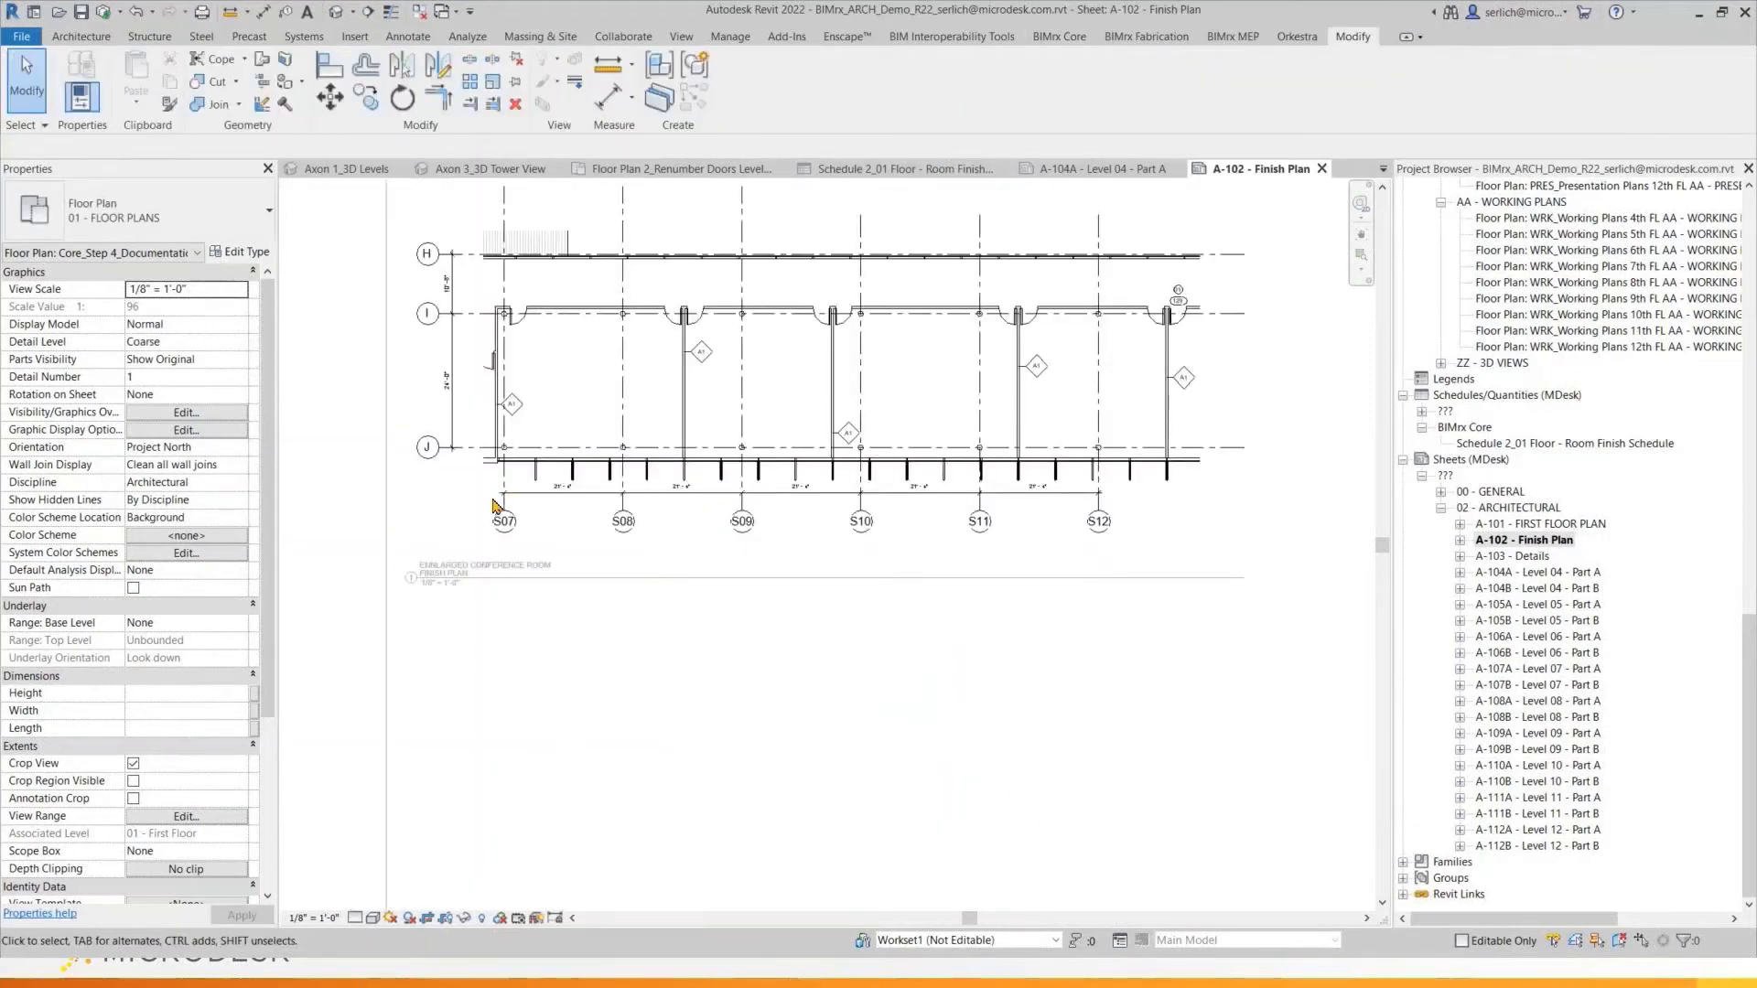
Tag the doors and rooms of the four offices between grids S07 and S12 in one selection, and end tagging
left_click_drag(481, 551, 1180, 293)
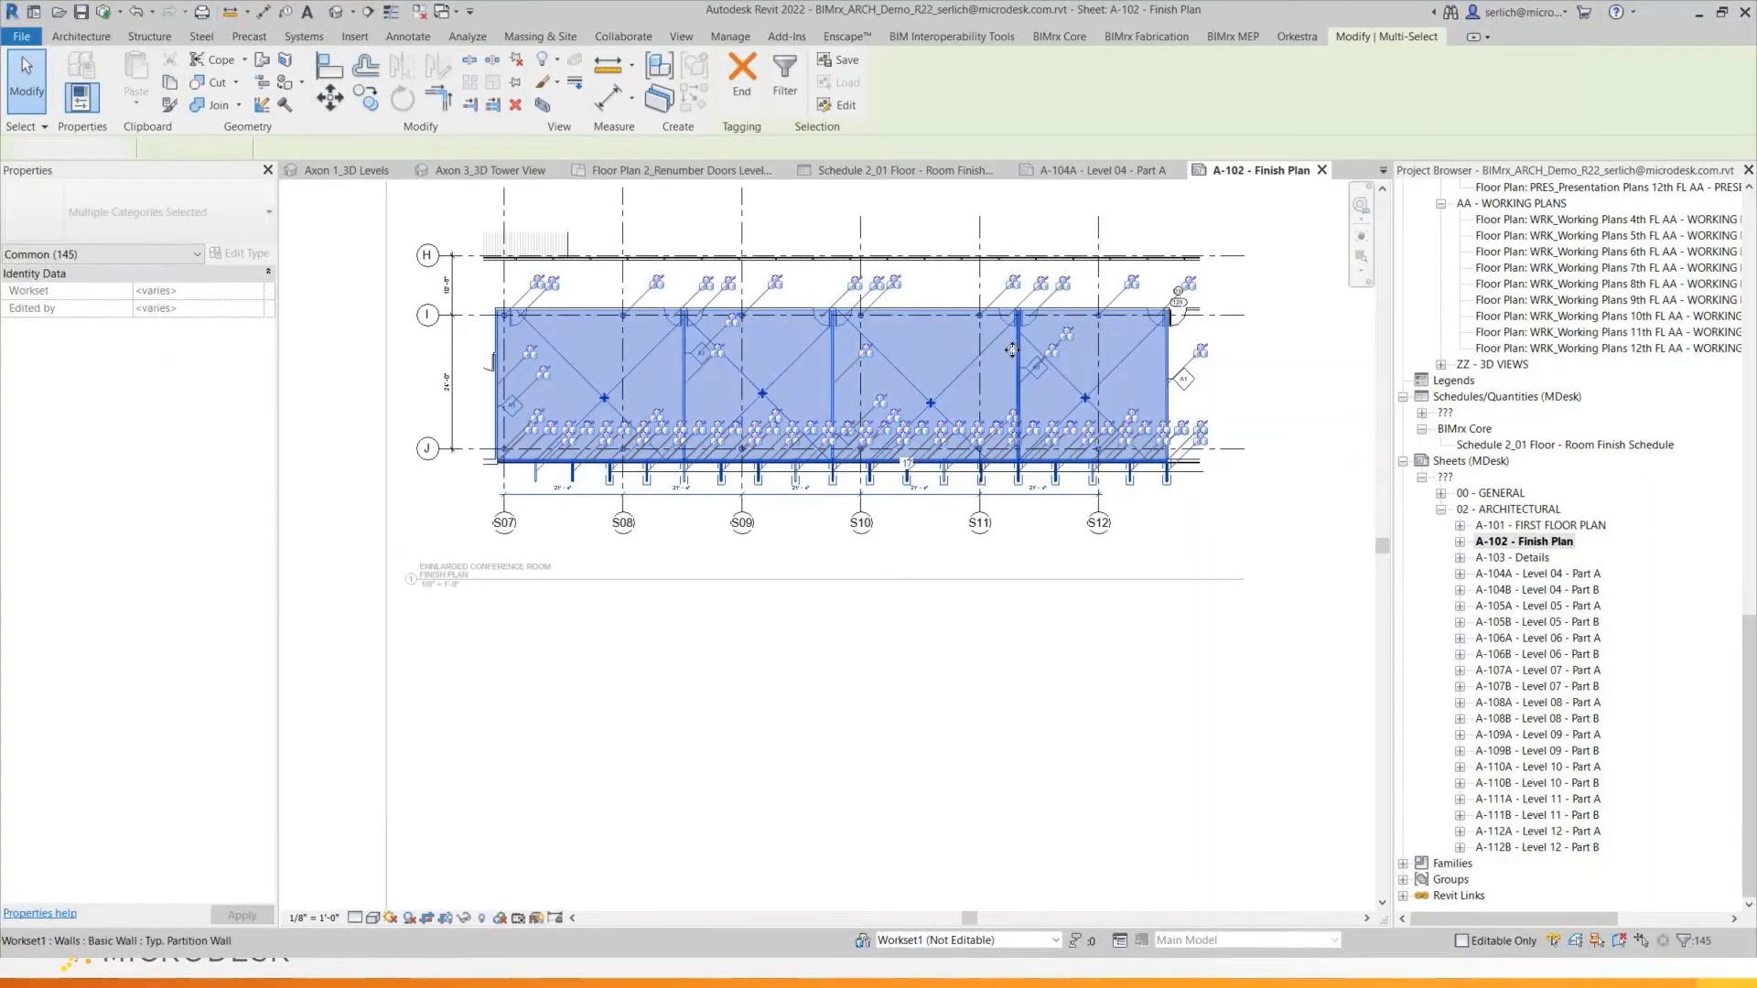
key("Escape")
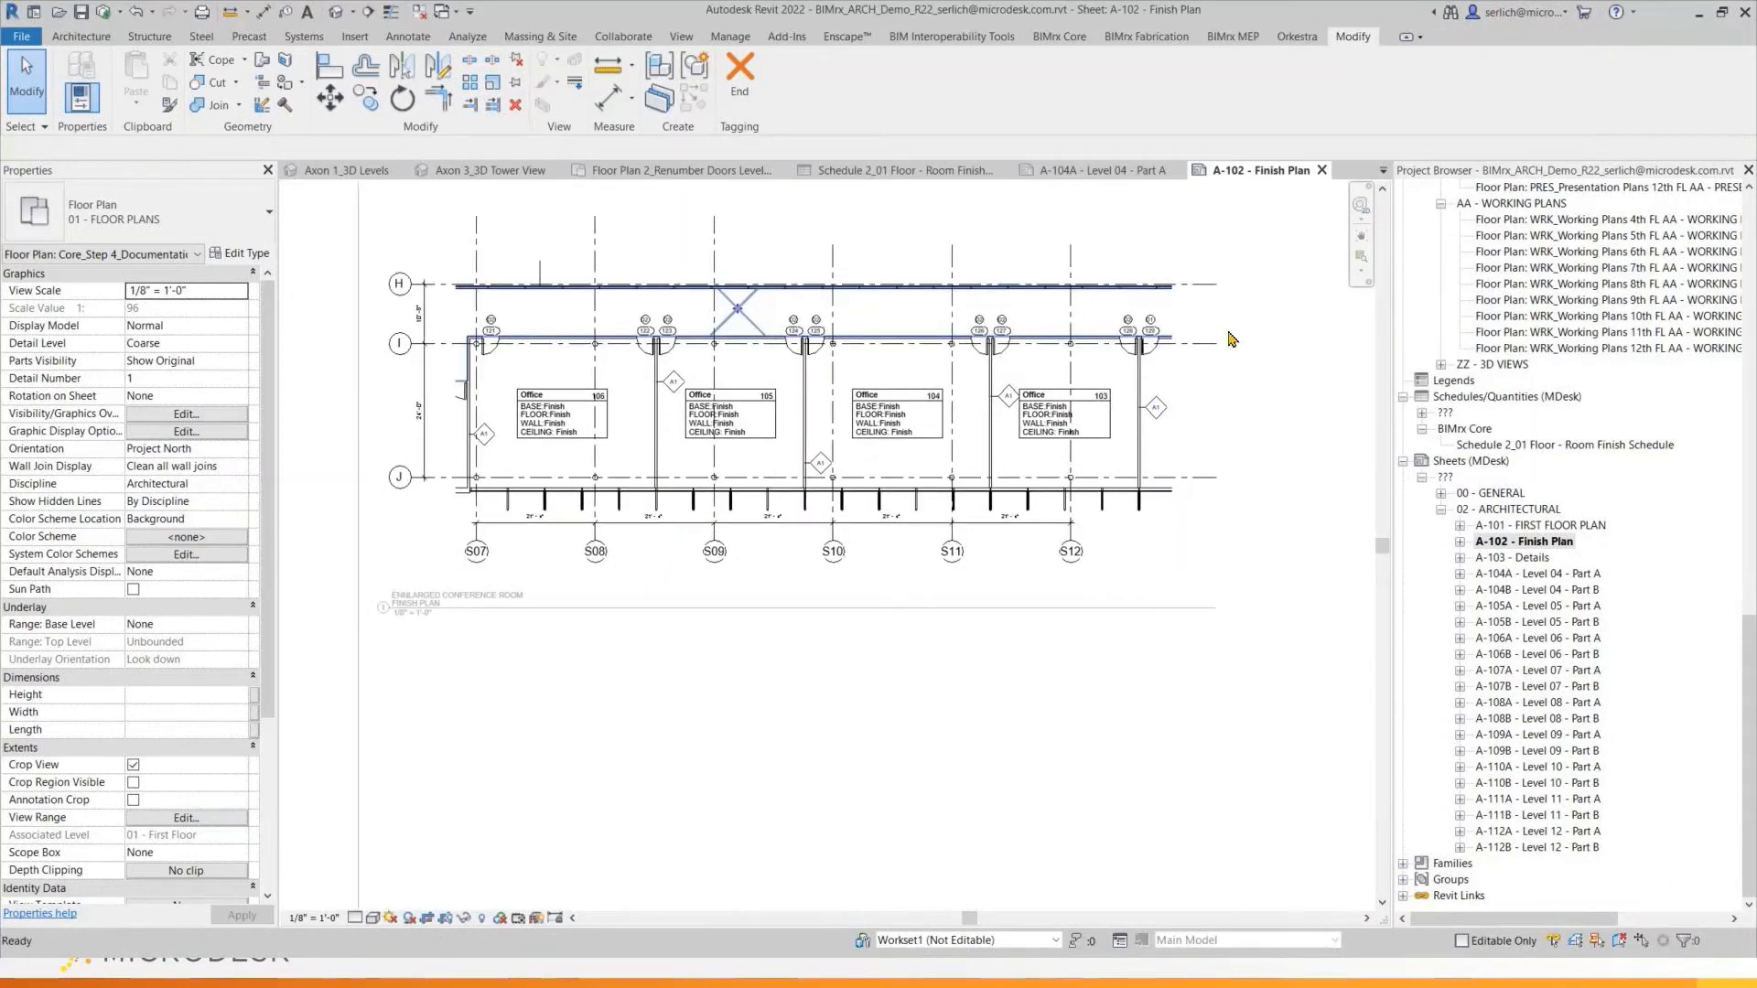
left_click(739, 80)
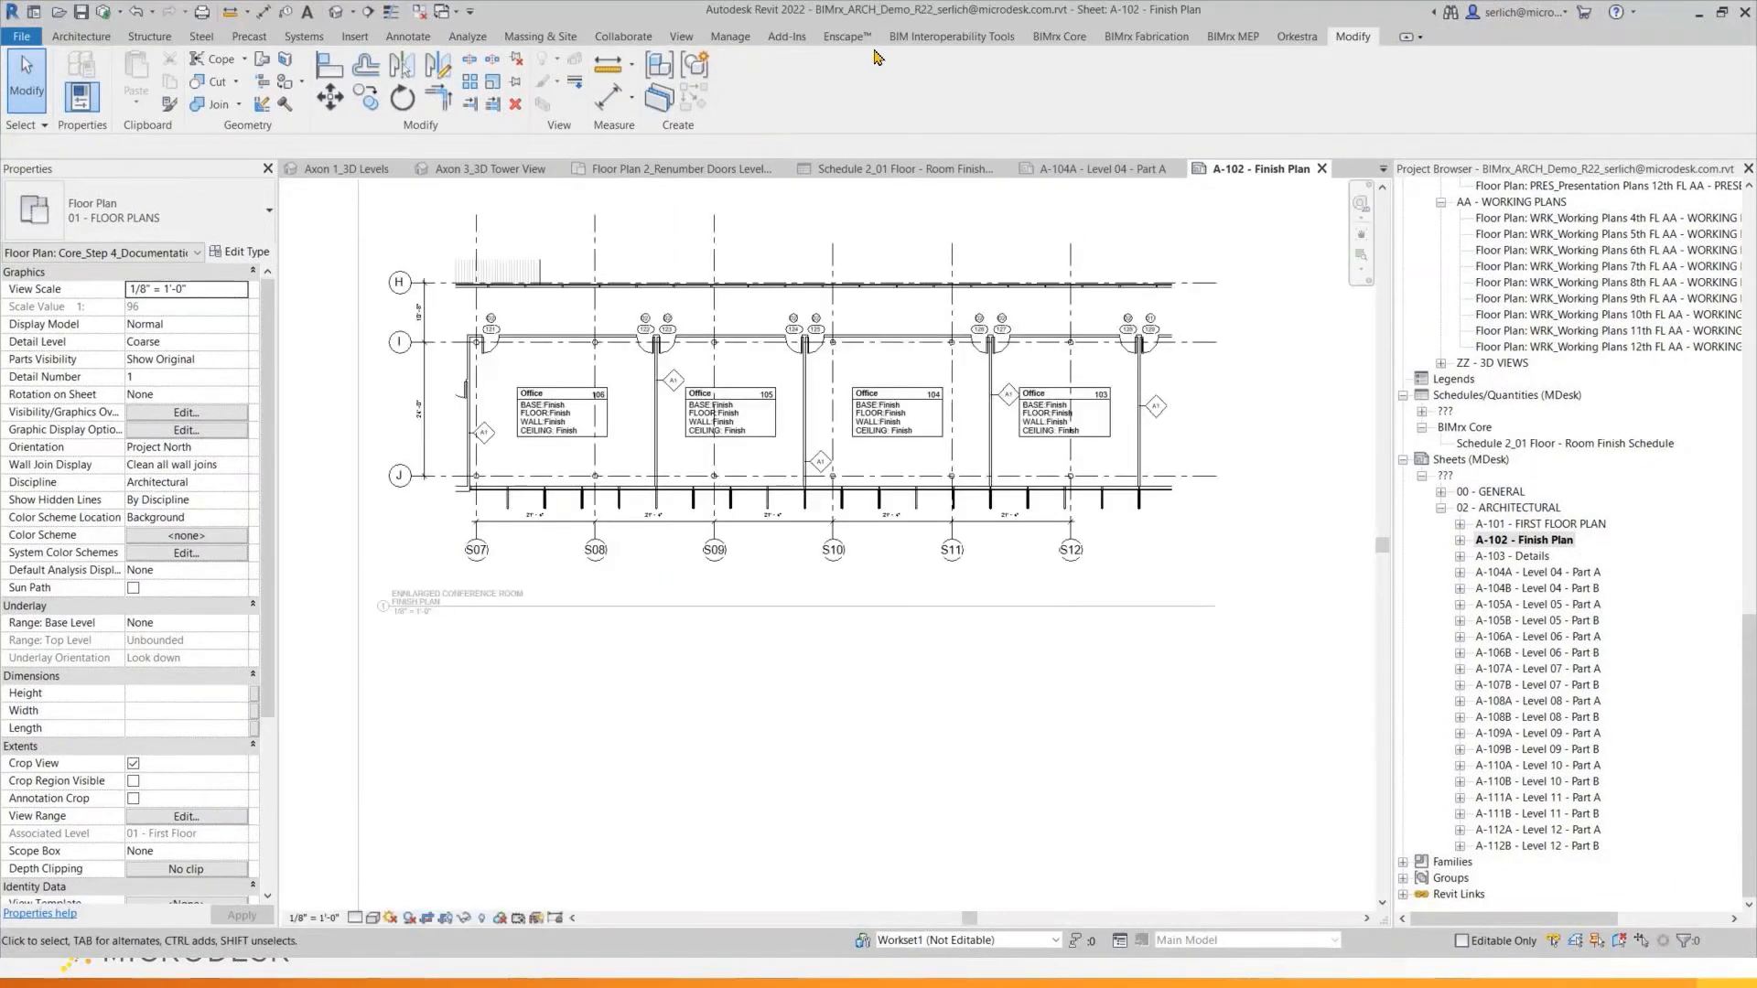
Align the five A1 wall tags of the finish plan in one row with Align Bottom
left_click(1061, 36)
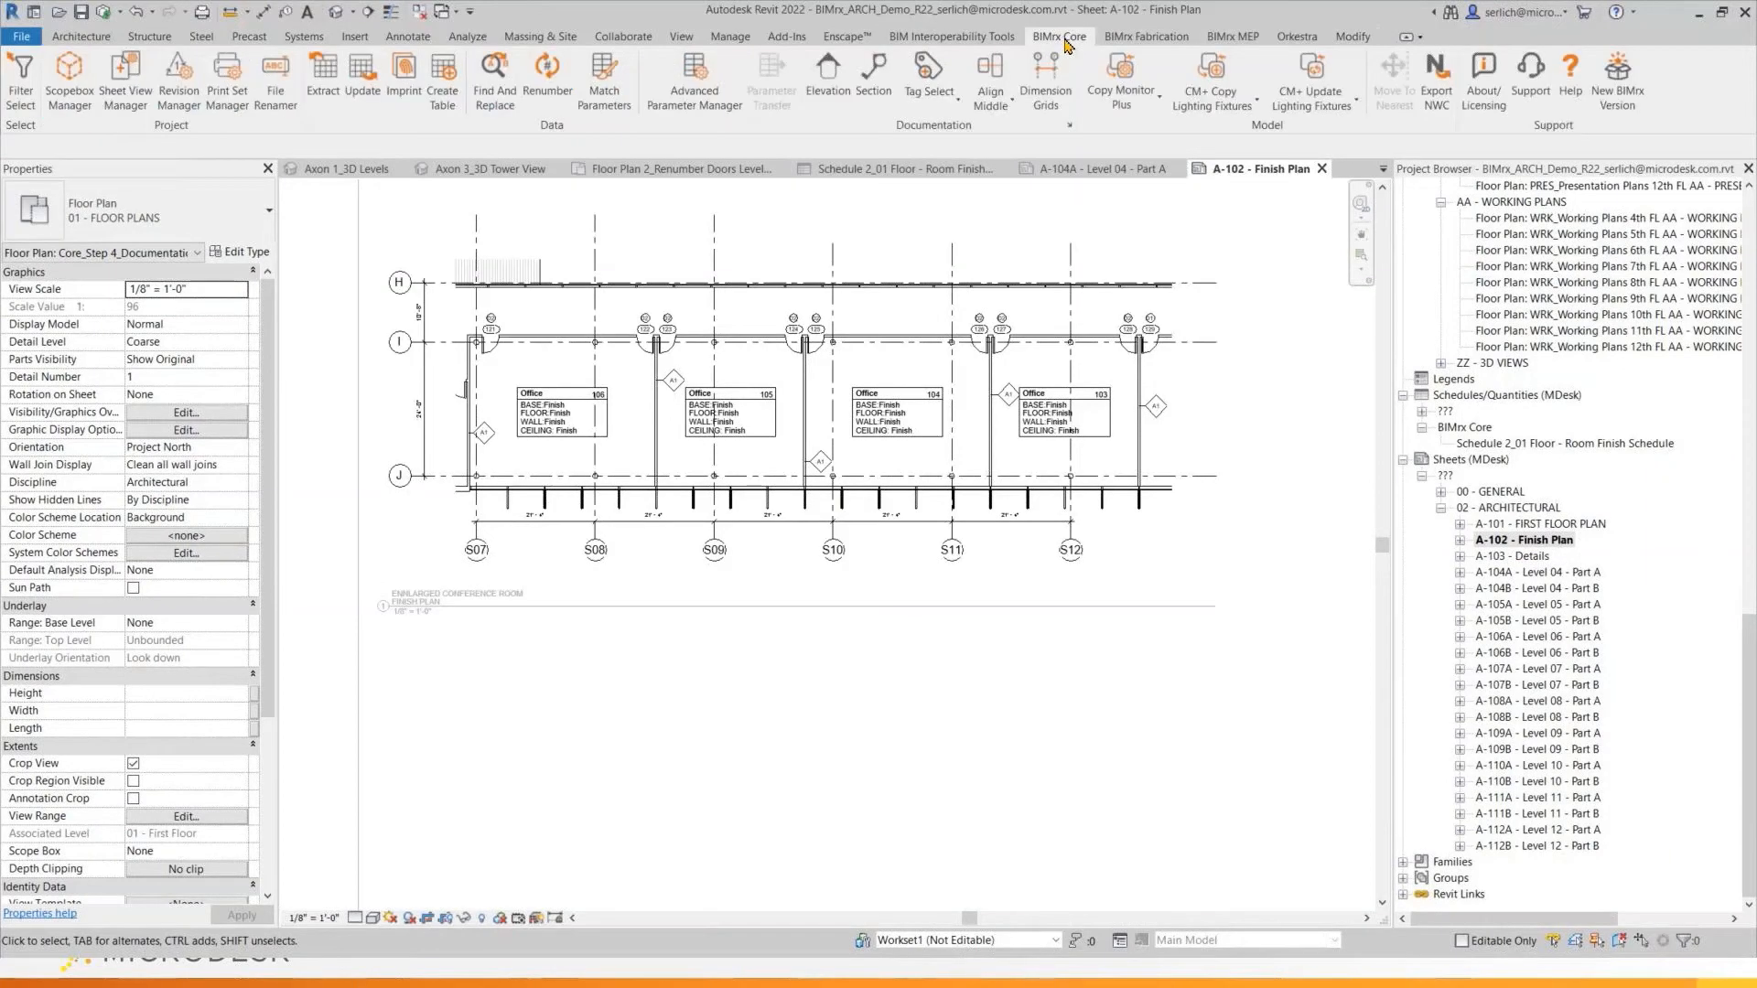
left_click(986, 107)
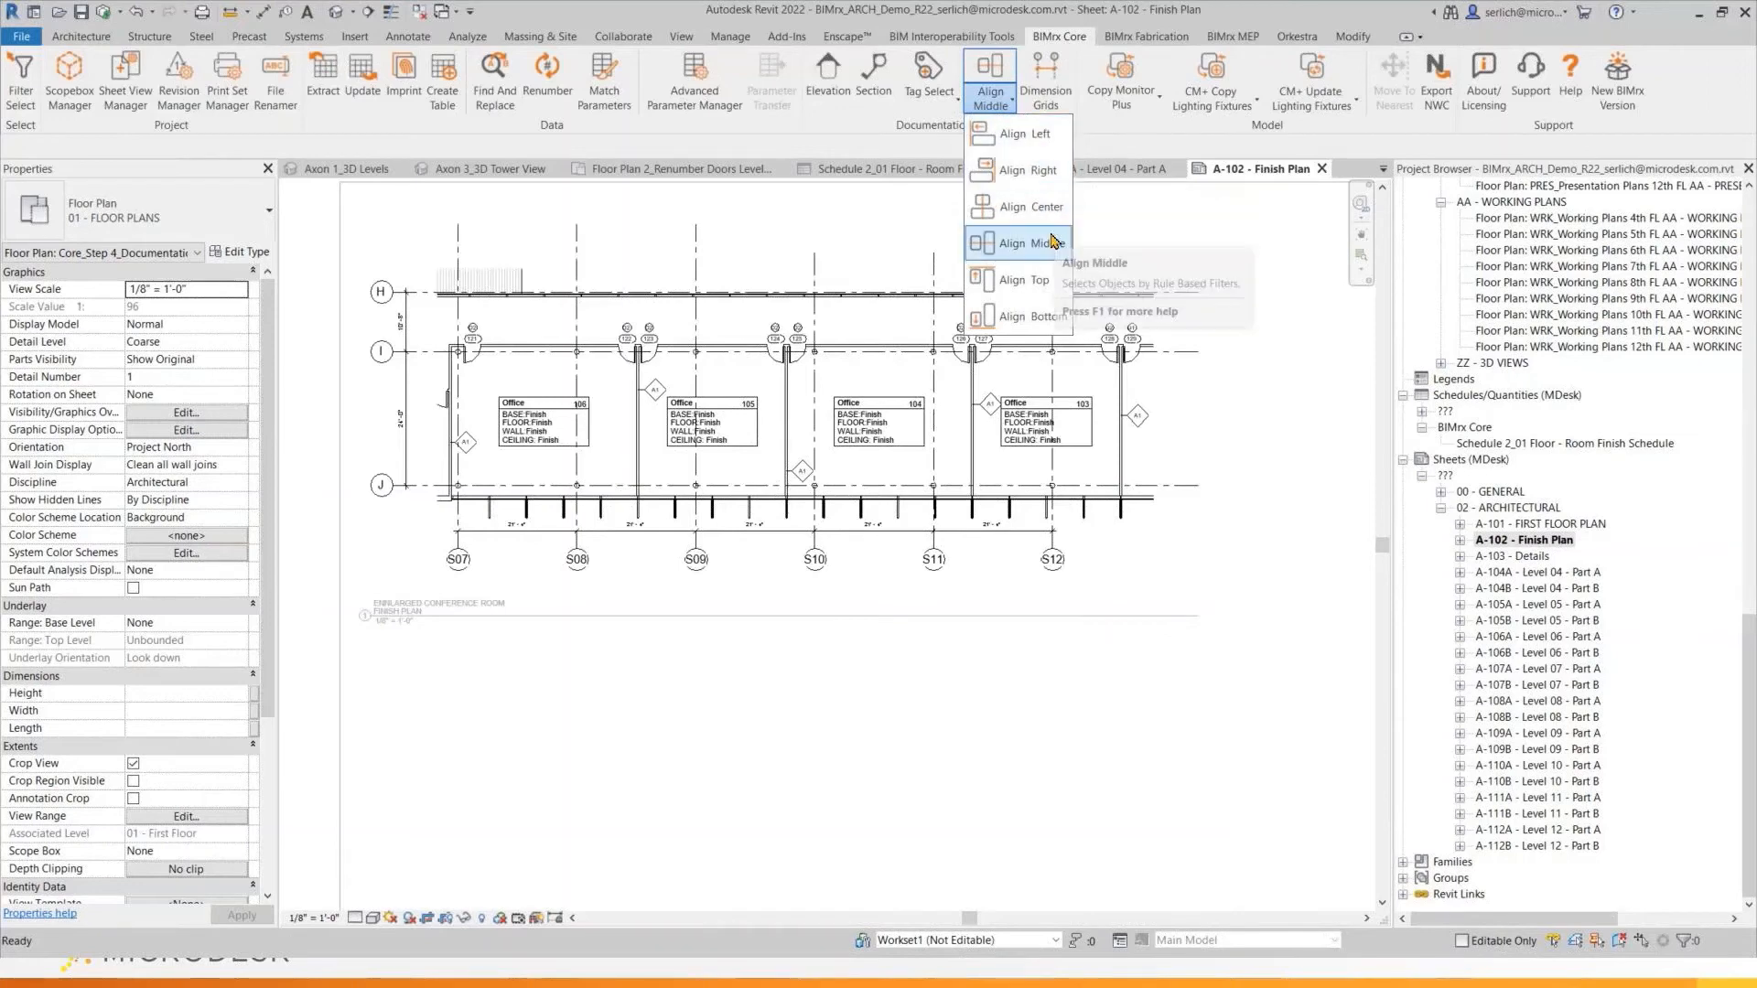
left_click(1024, 317)
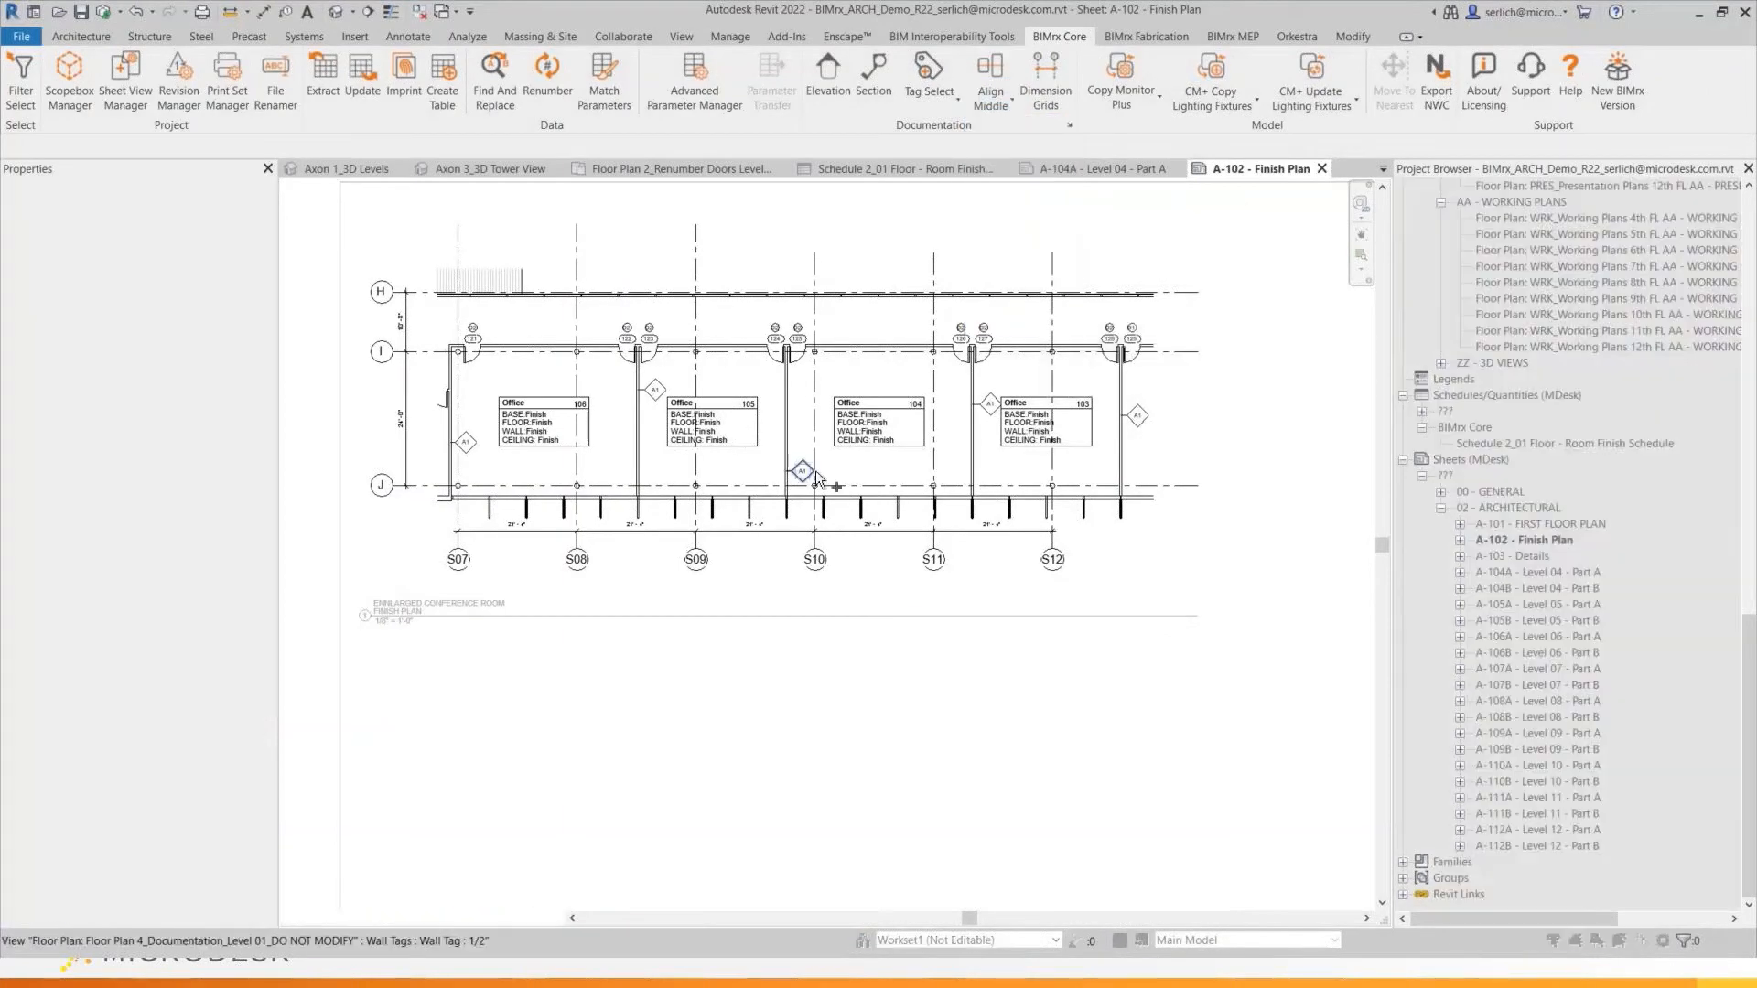
left_click(471, 446)
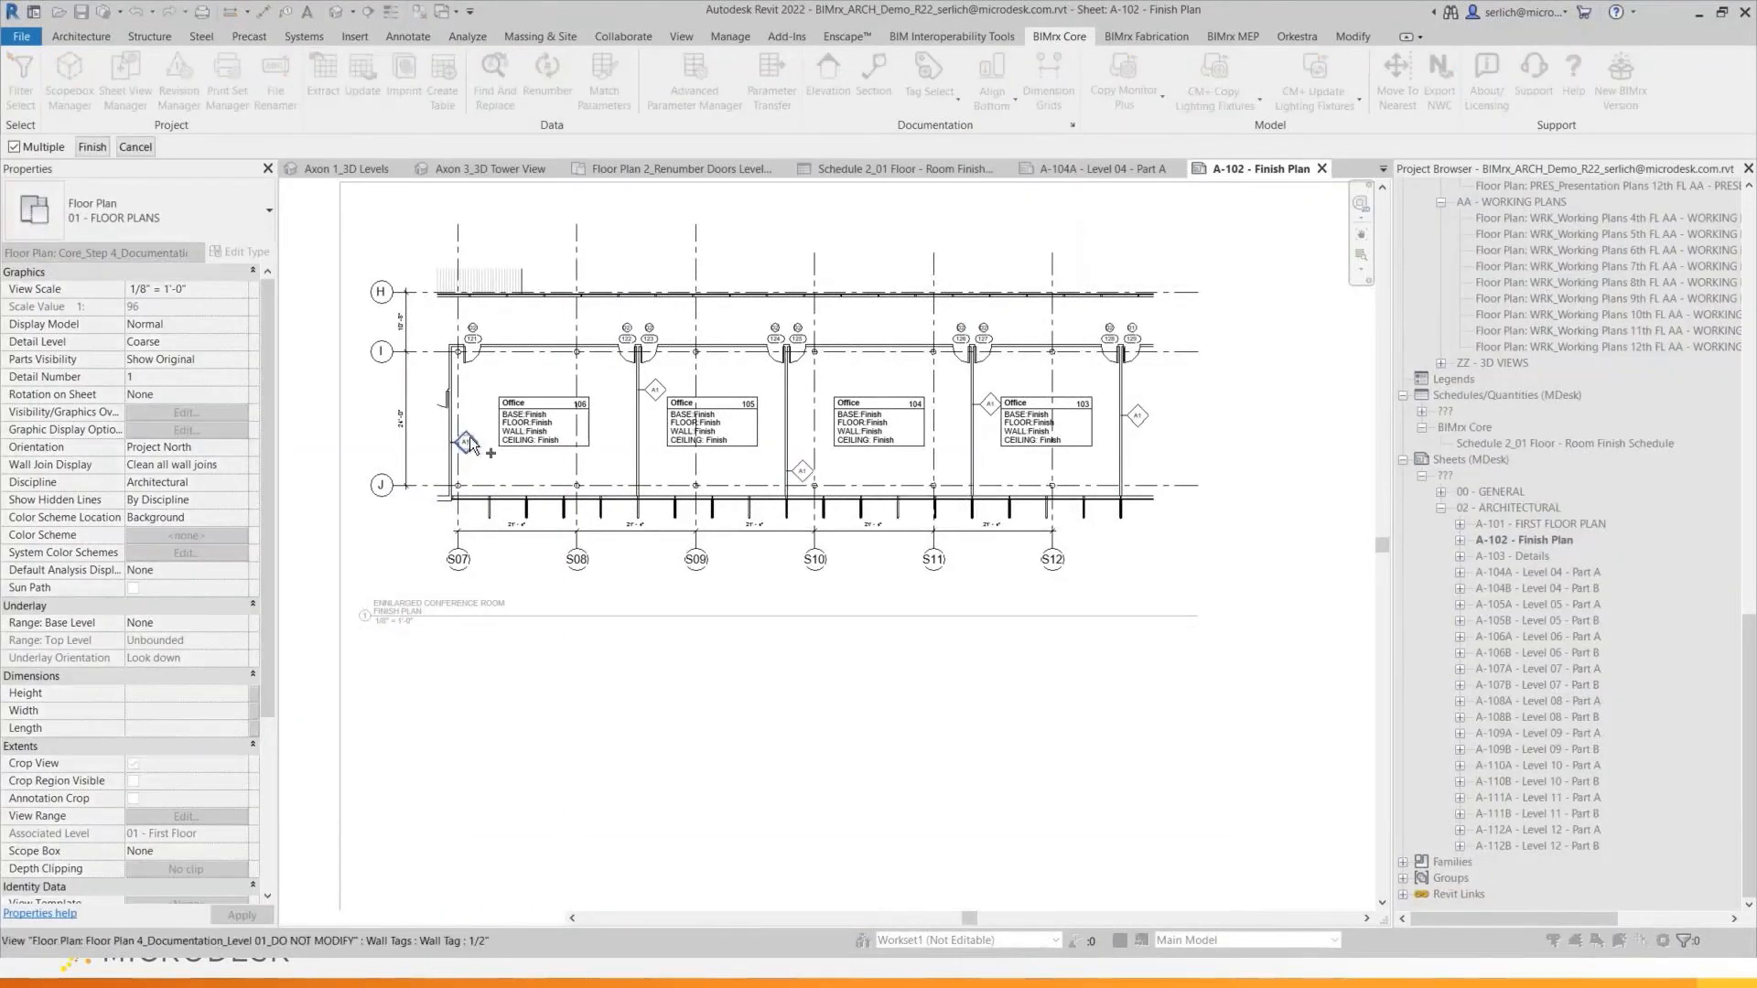
left_click(584, 402)
left_click(658, 394)
left_click(803, 472)
left_click(989, 403)
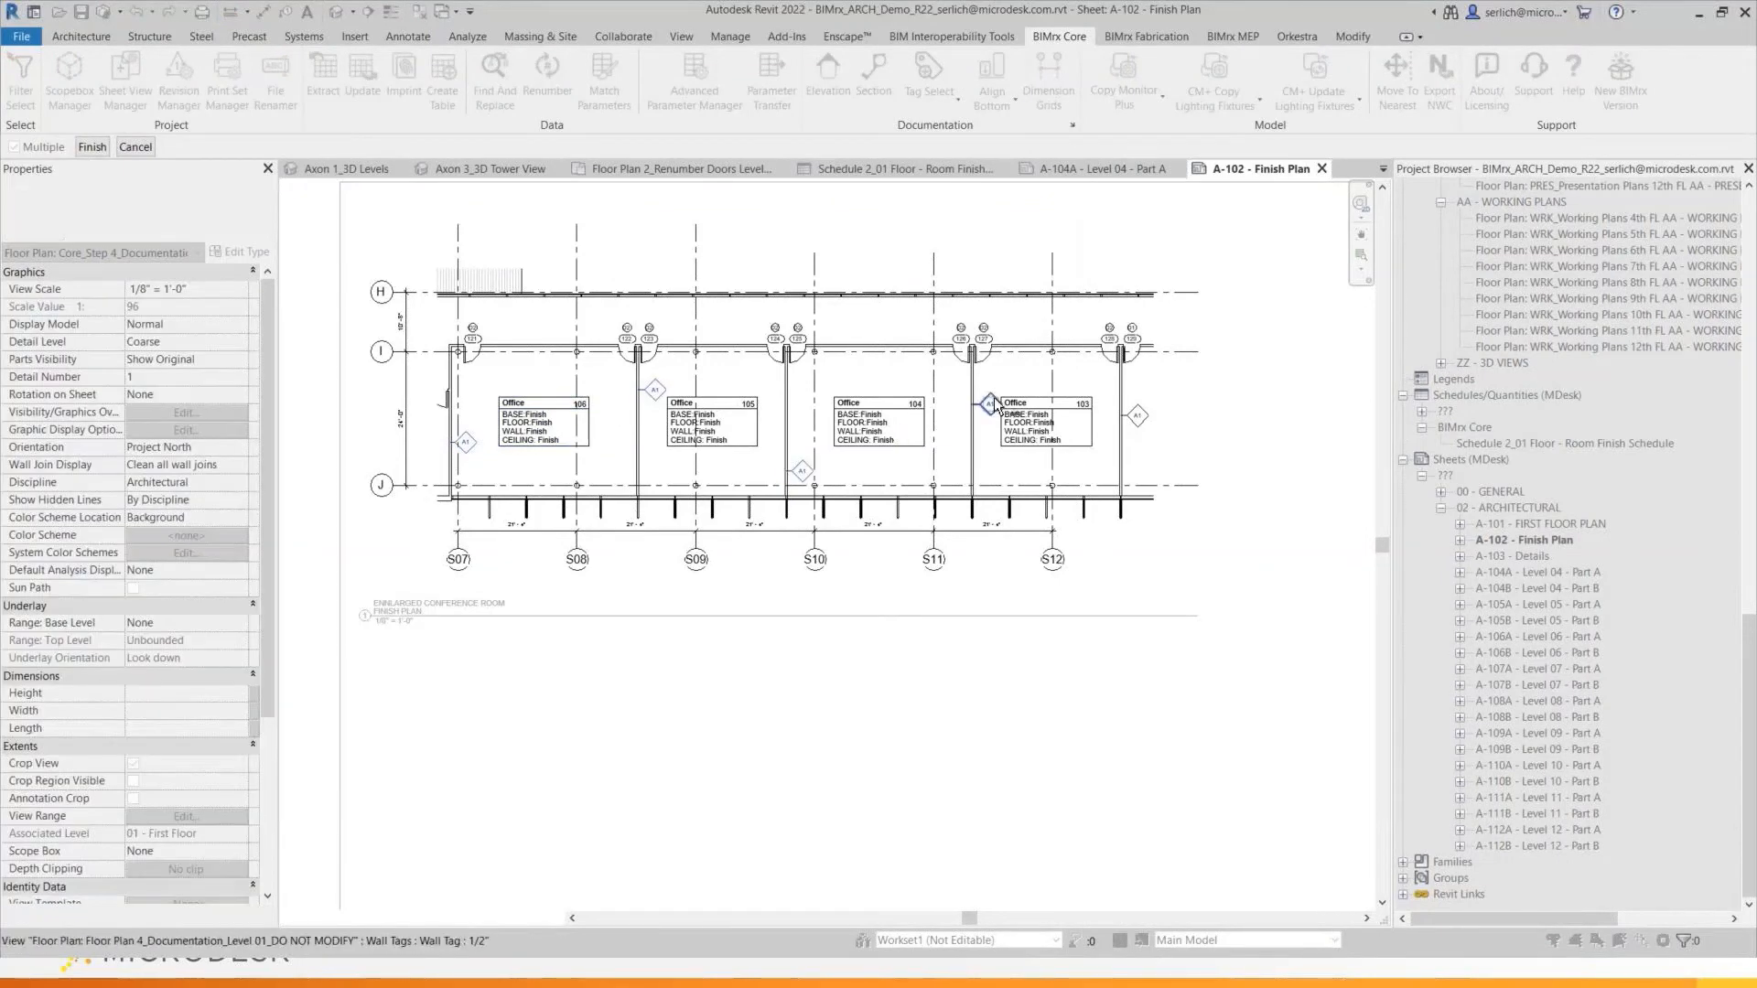
left_click(1140, 418)
left_click(92, 146)
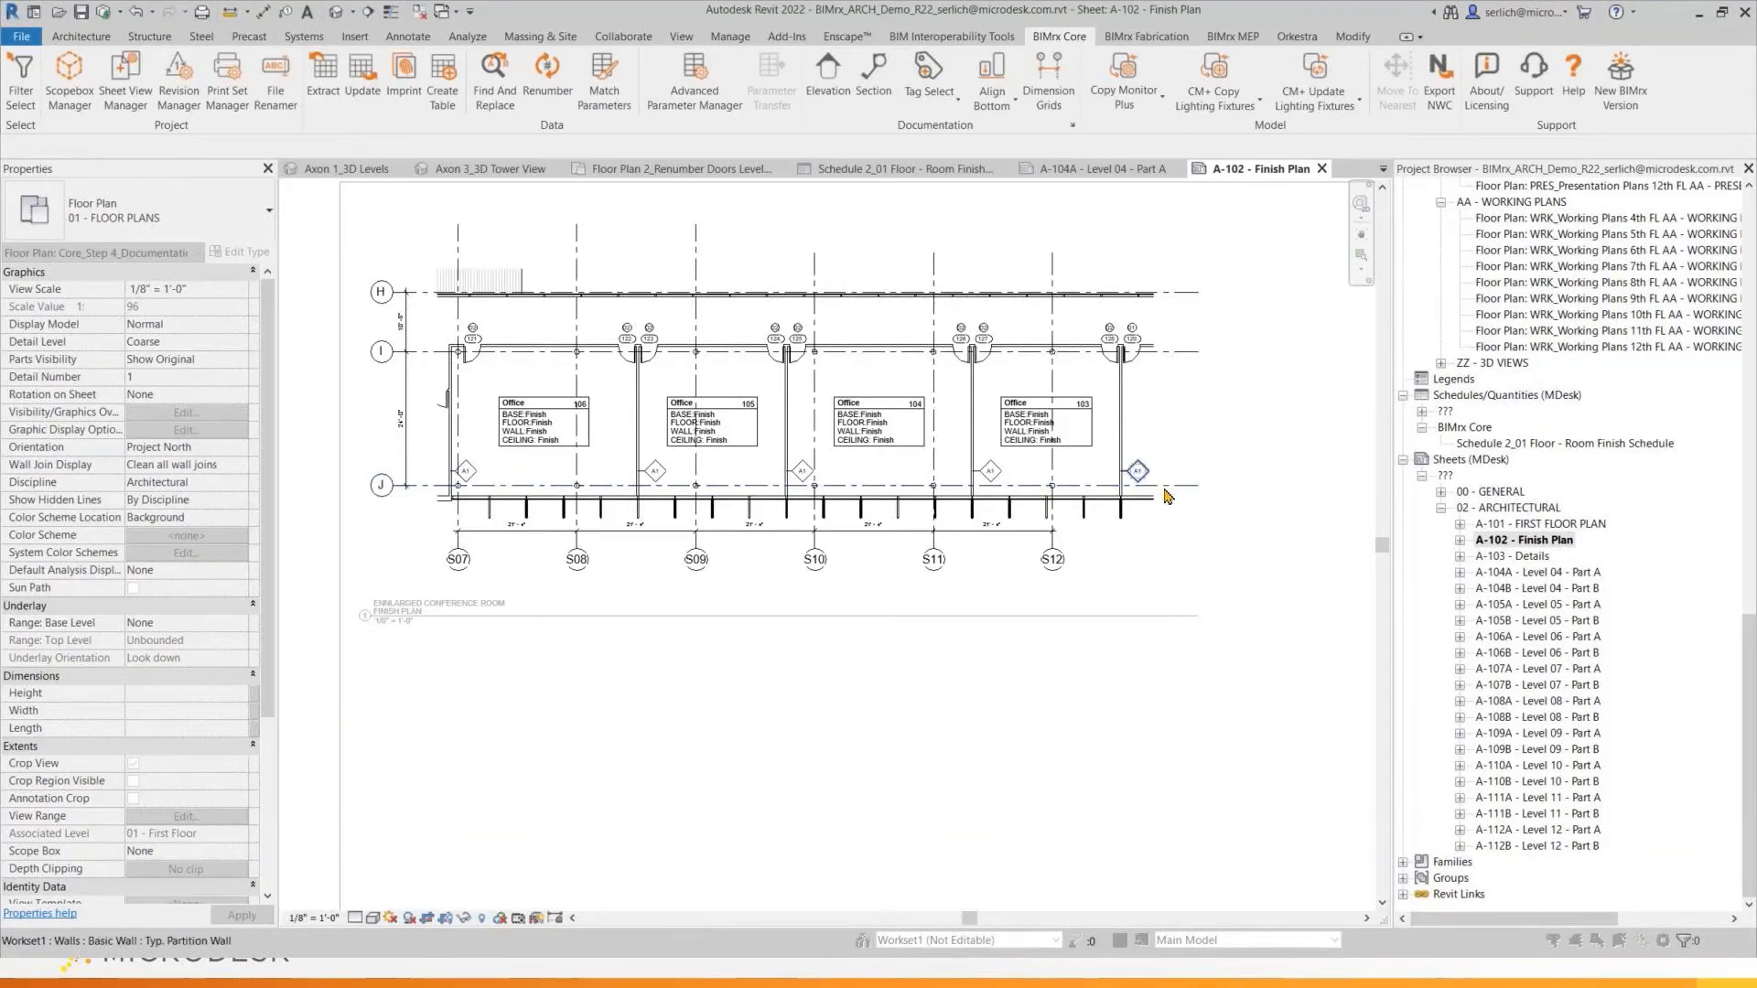
Deactivate the finish plan viewport on sheet A-102 and close the Material Schedule.xlsx workbook in Excel
double_click(1275, 413)
scroll(988, 483, "down", 3)
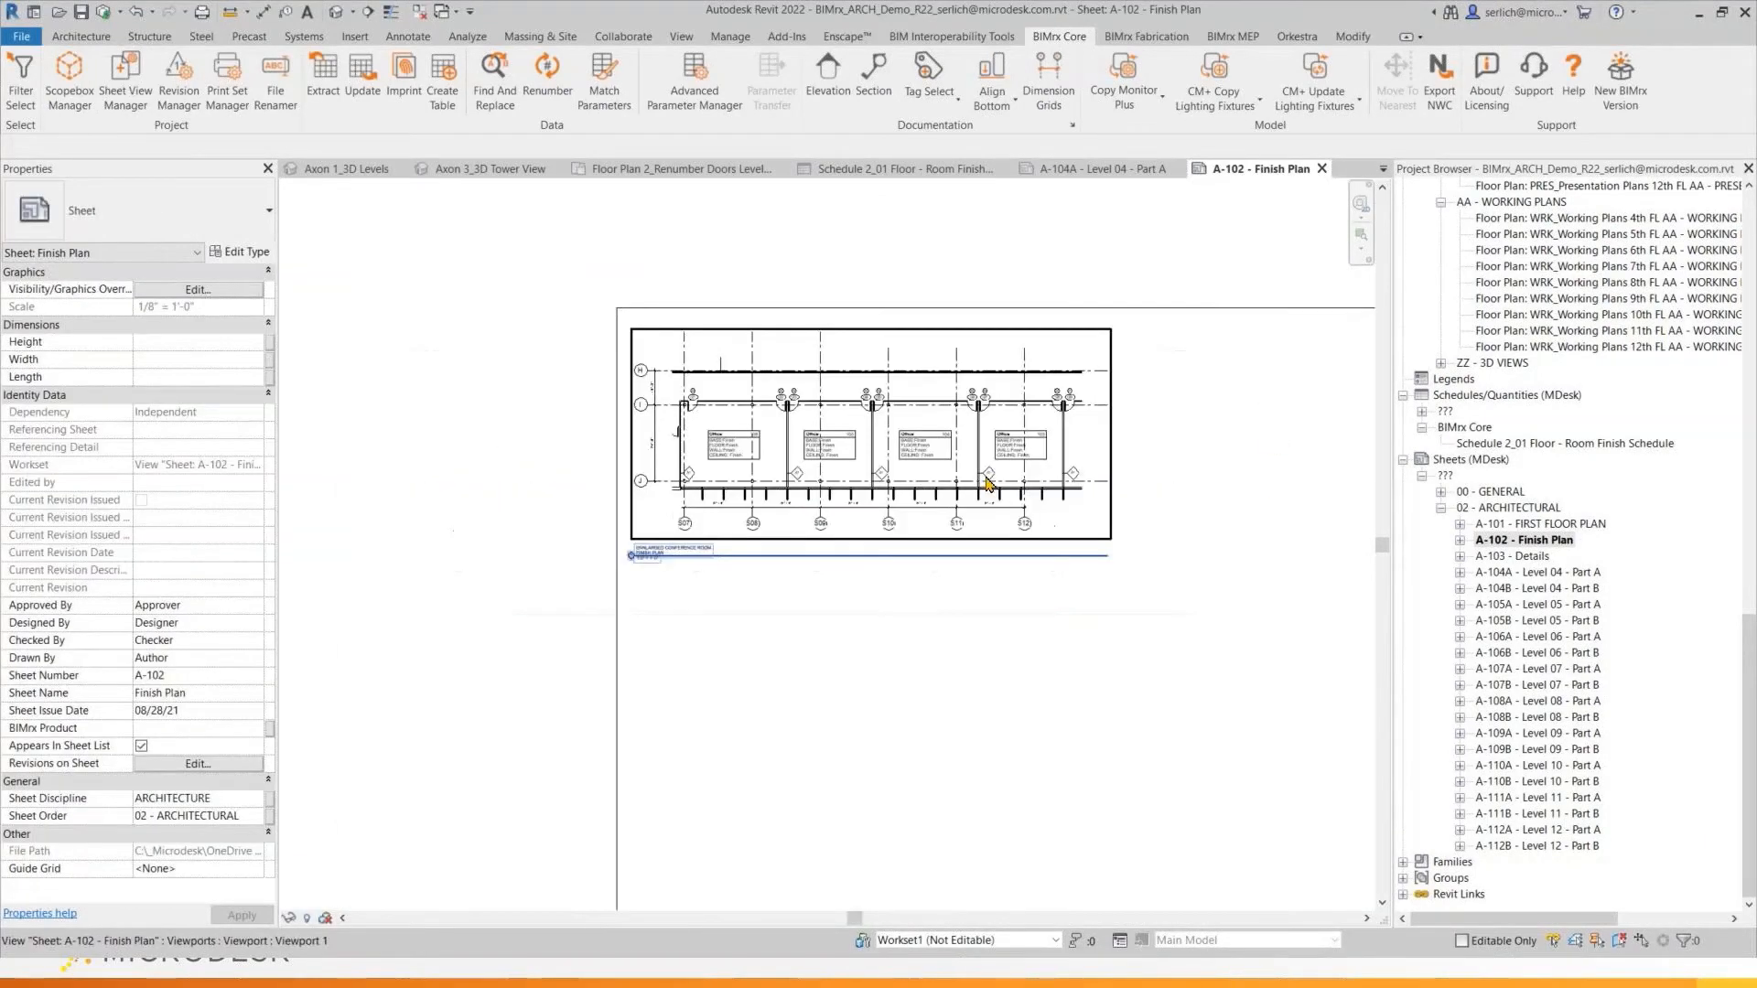
scroll(989, 483, "down", 1)
middle_click_drag(1237, 495, 1025, 368)
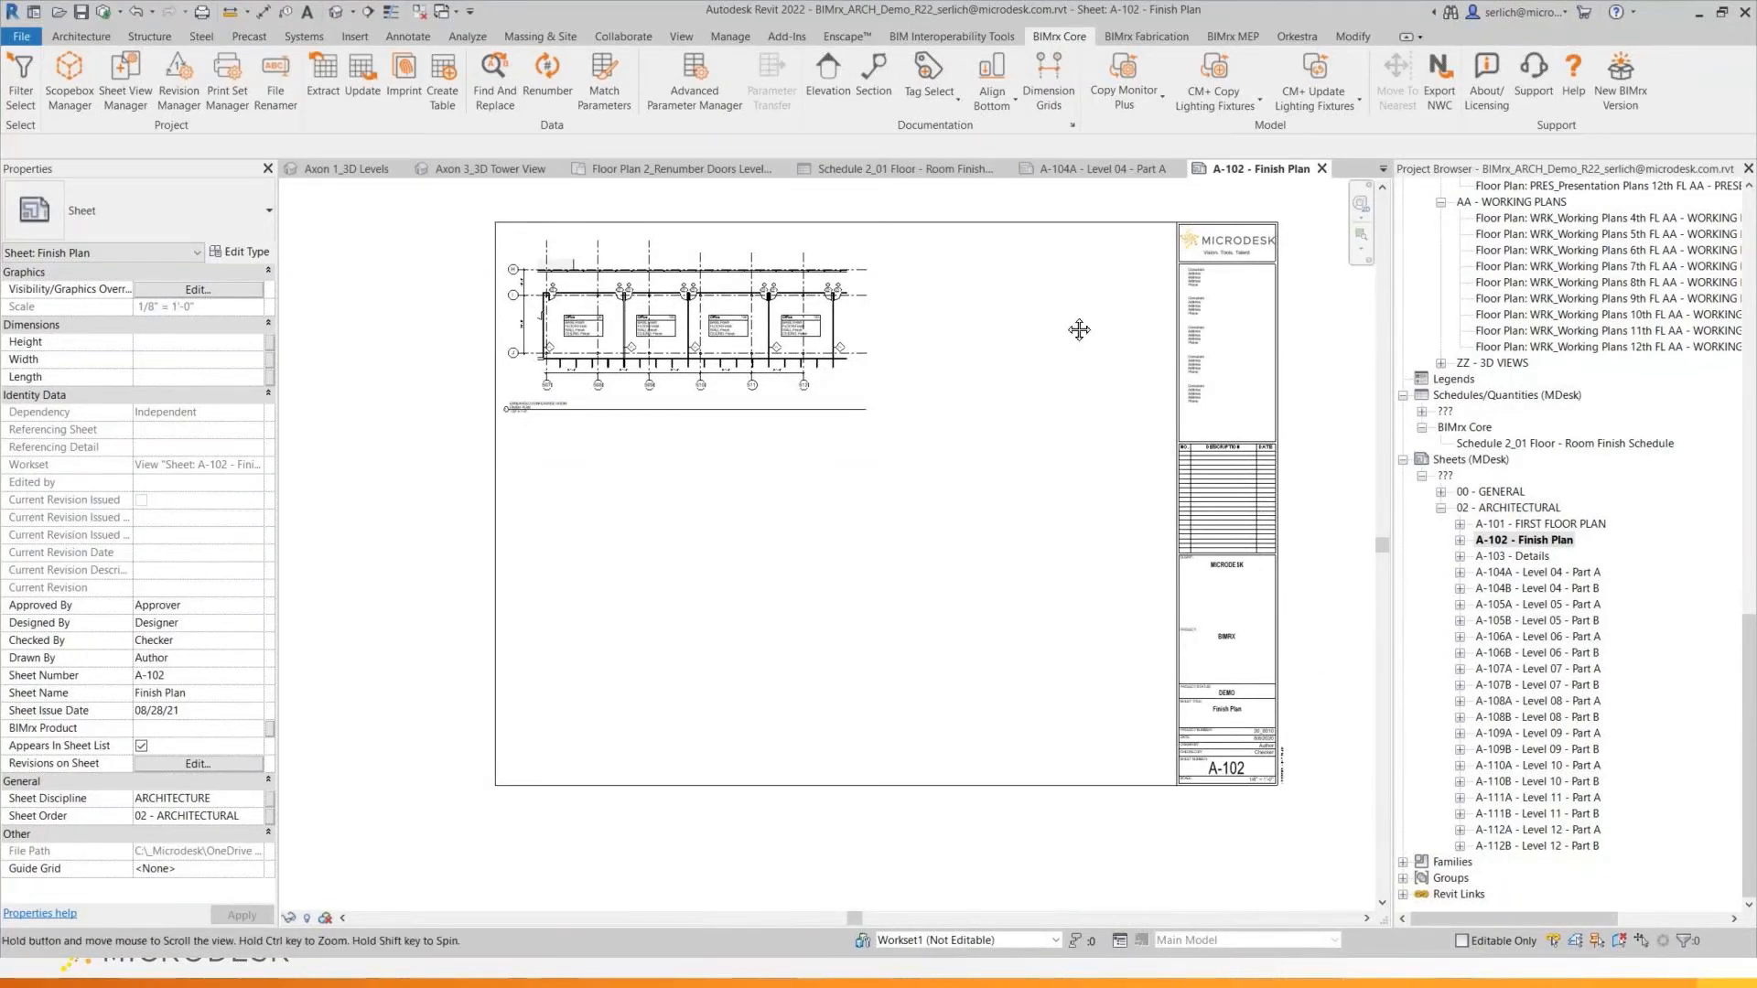
middle_click_drag(1068, 323, 1061, 329)
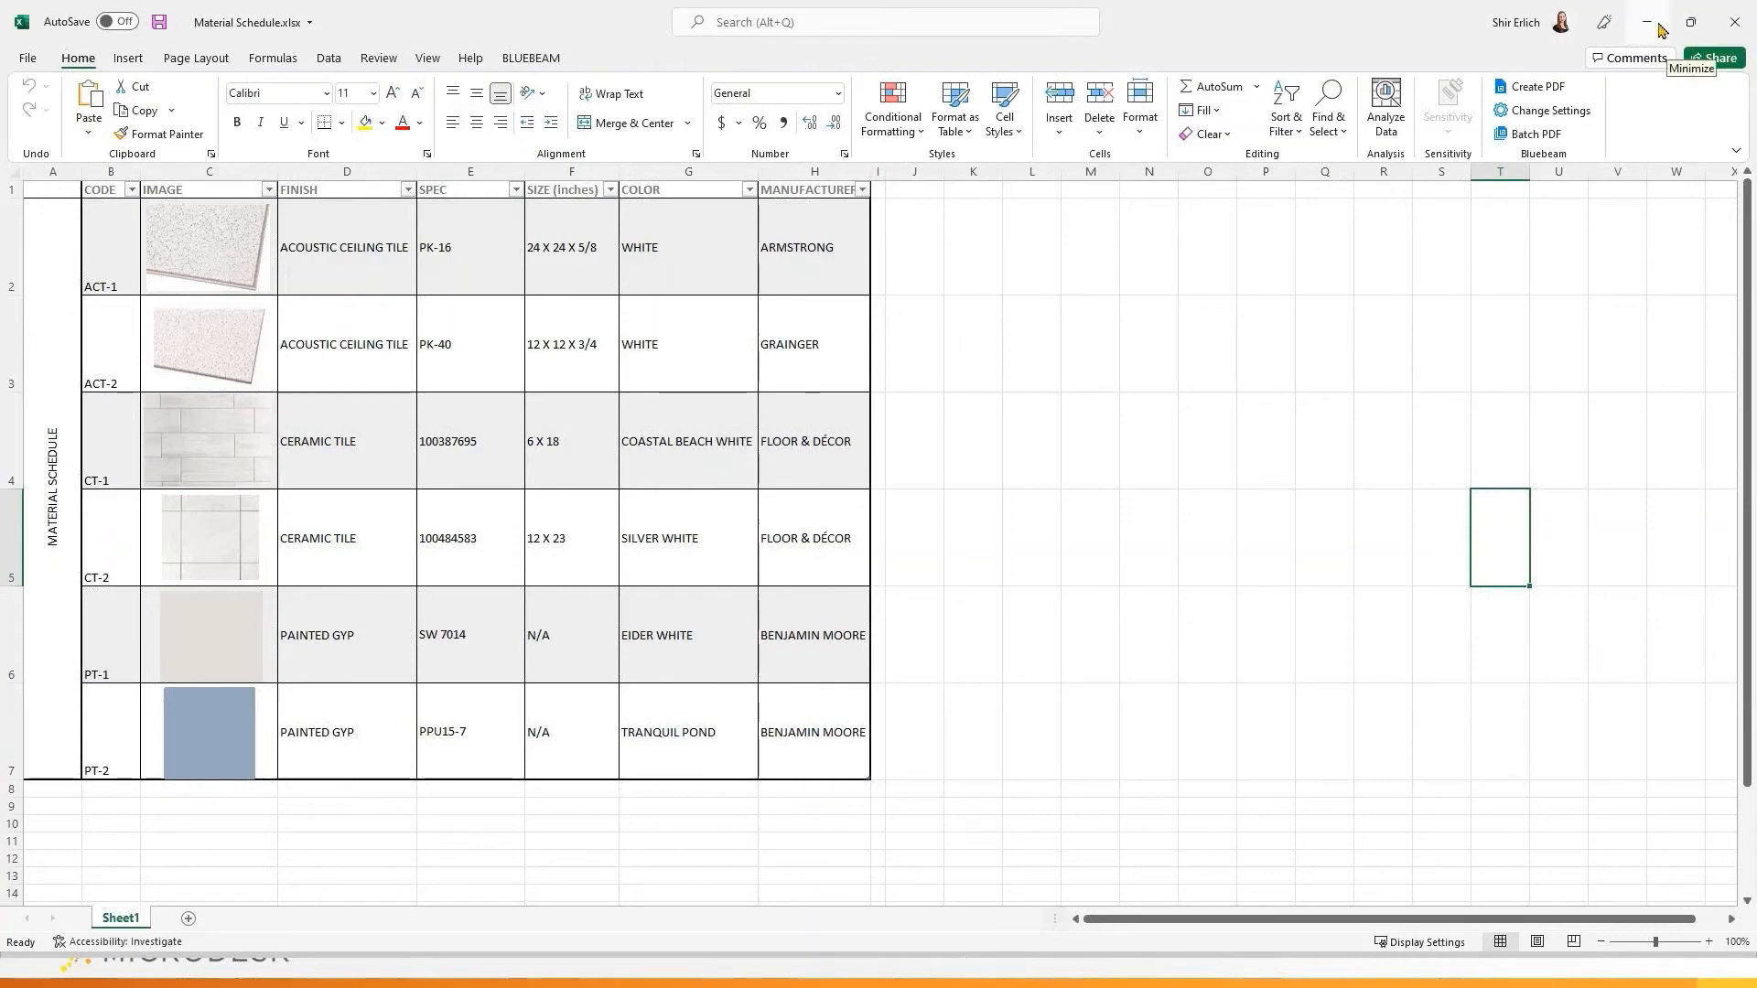
left_click(1735, 21)
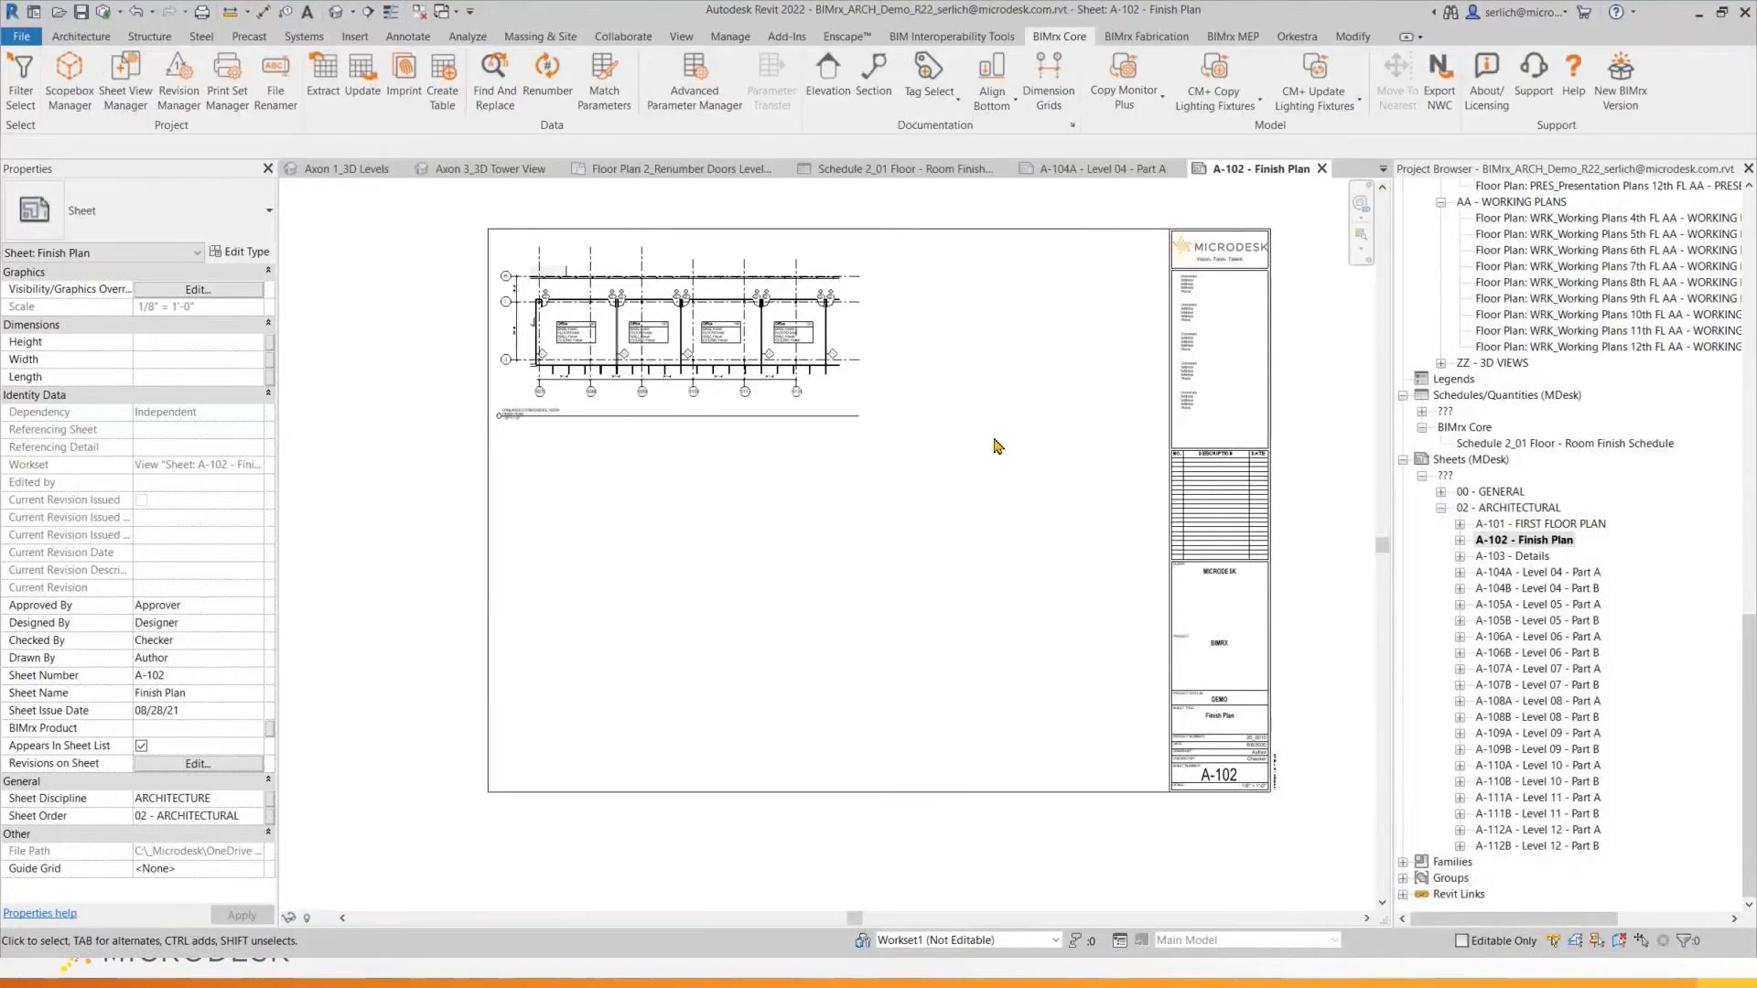
Imprint the Sheet1 Print_Area range of Material Schedule.xlsx from the Imprint folder onto the sheet
left_click(416, 93)
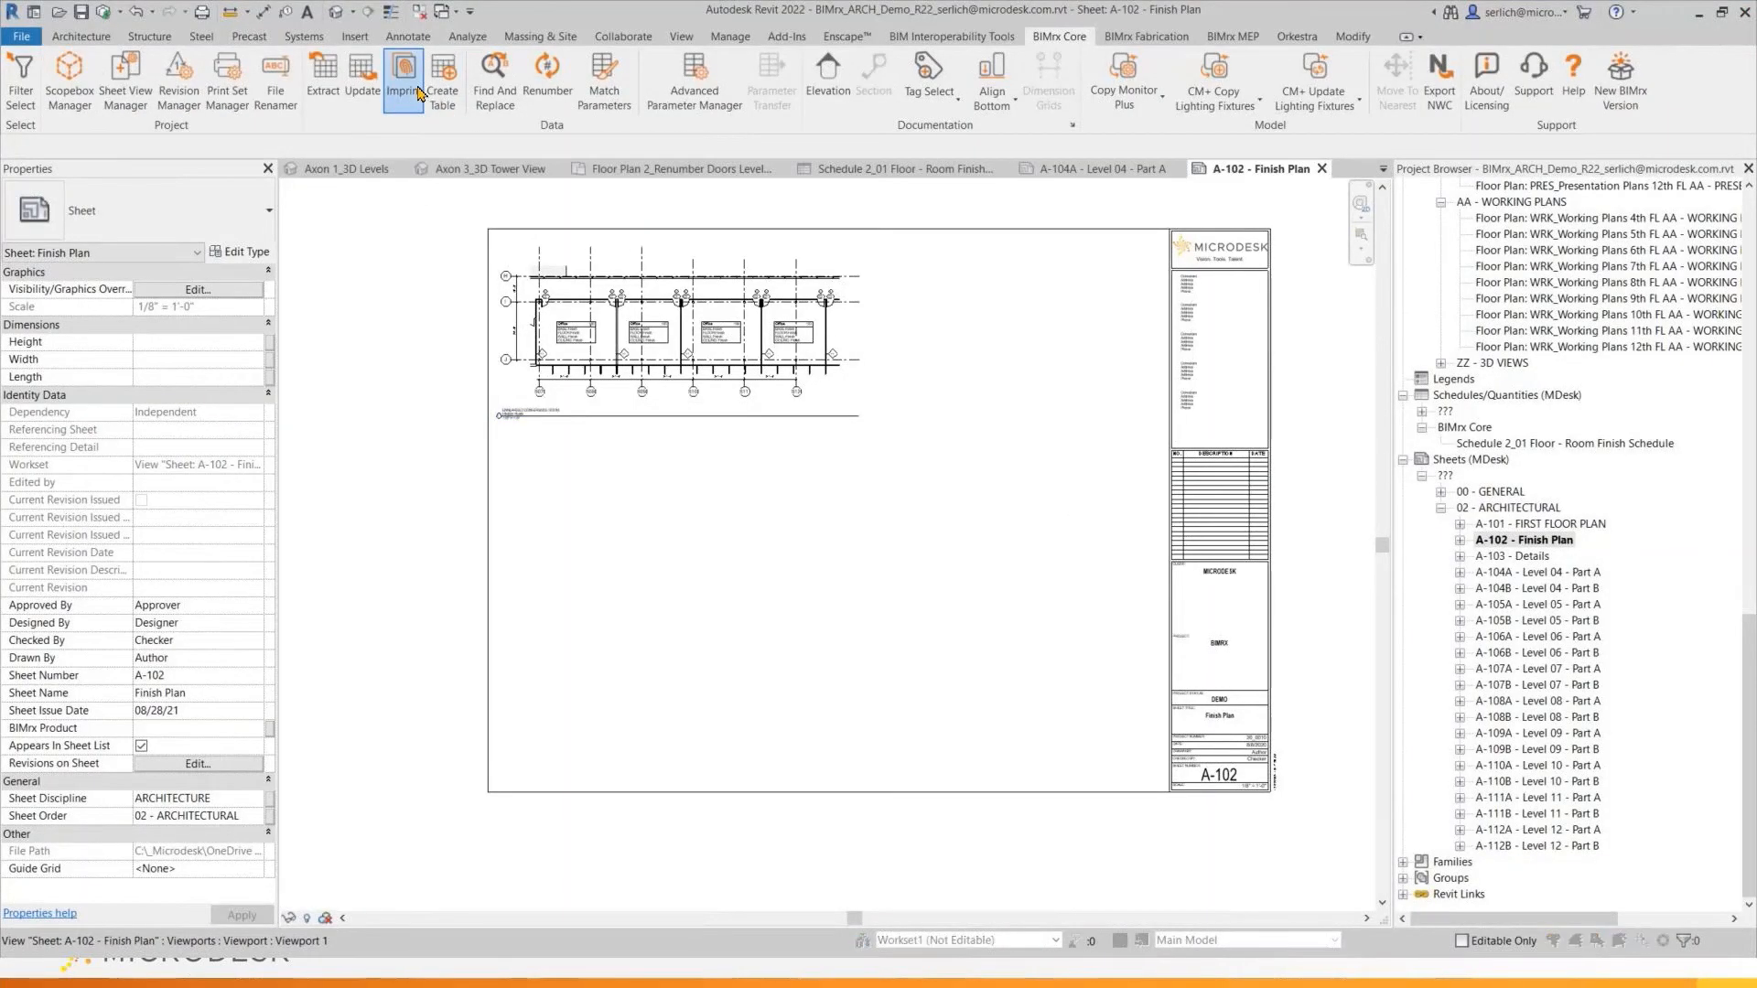
left_click(554, 627)
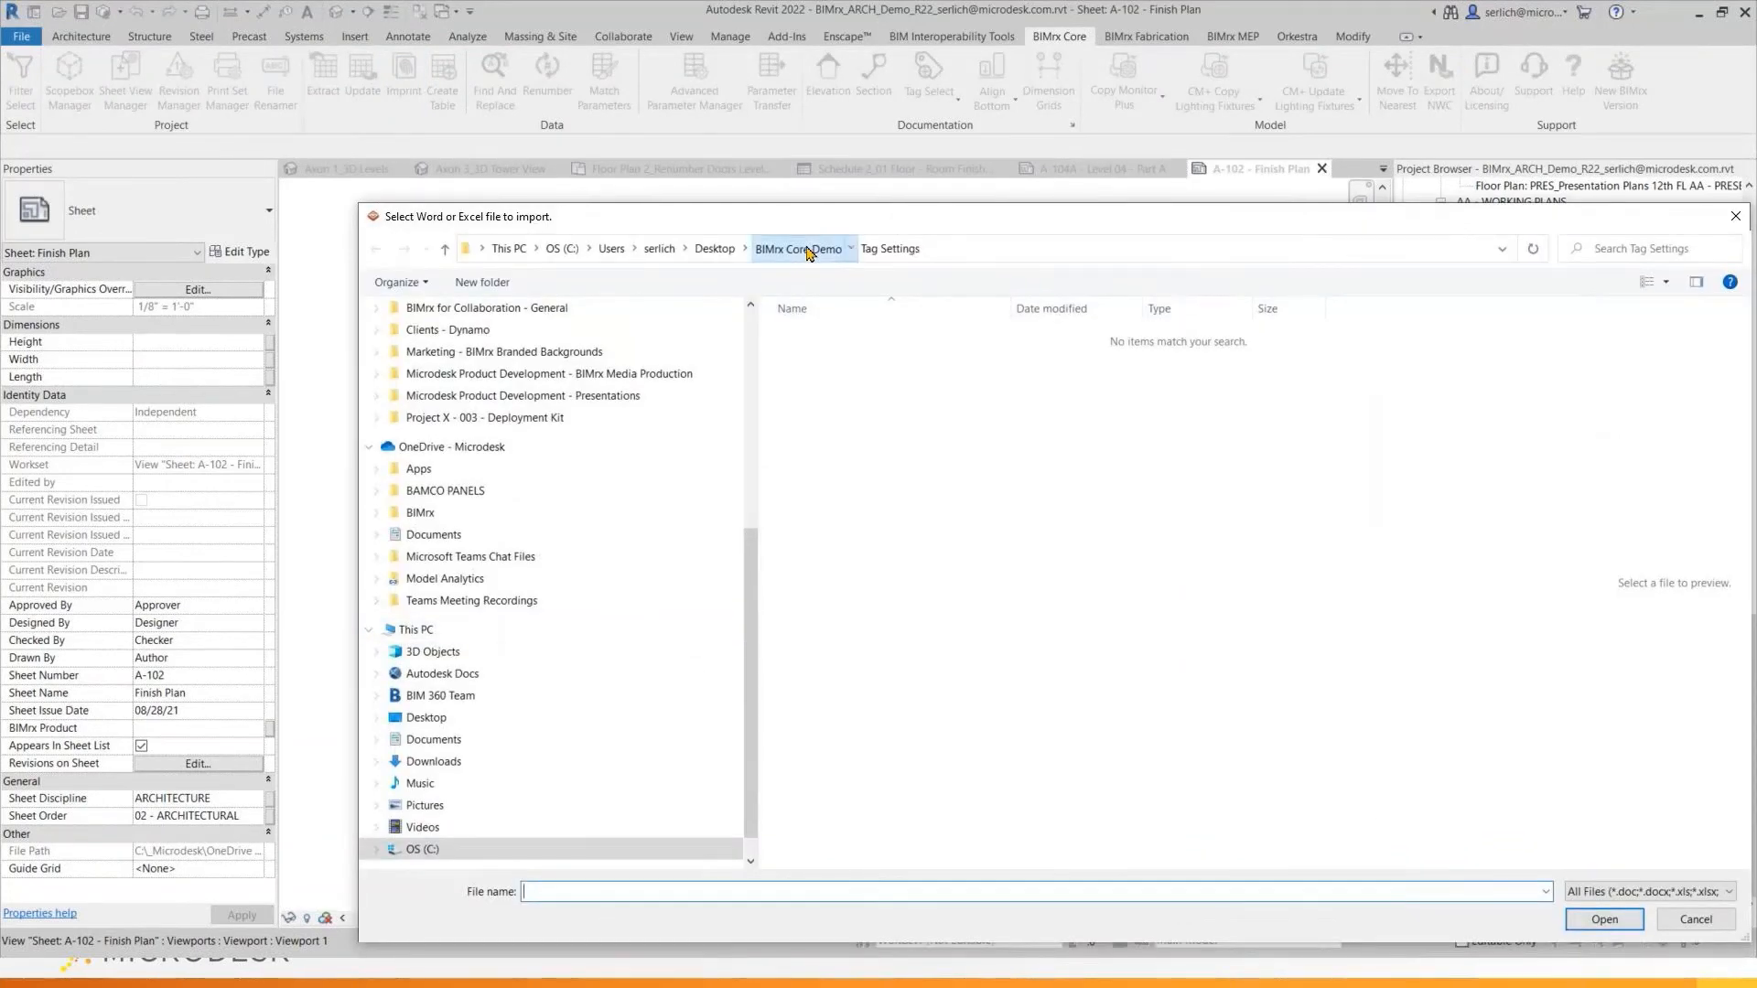
left_click(806, 250)
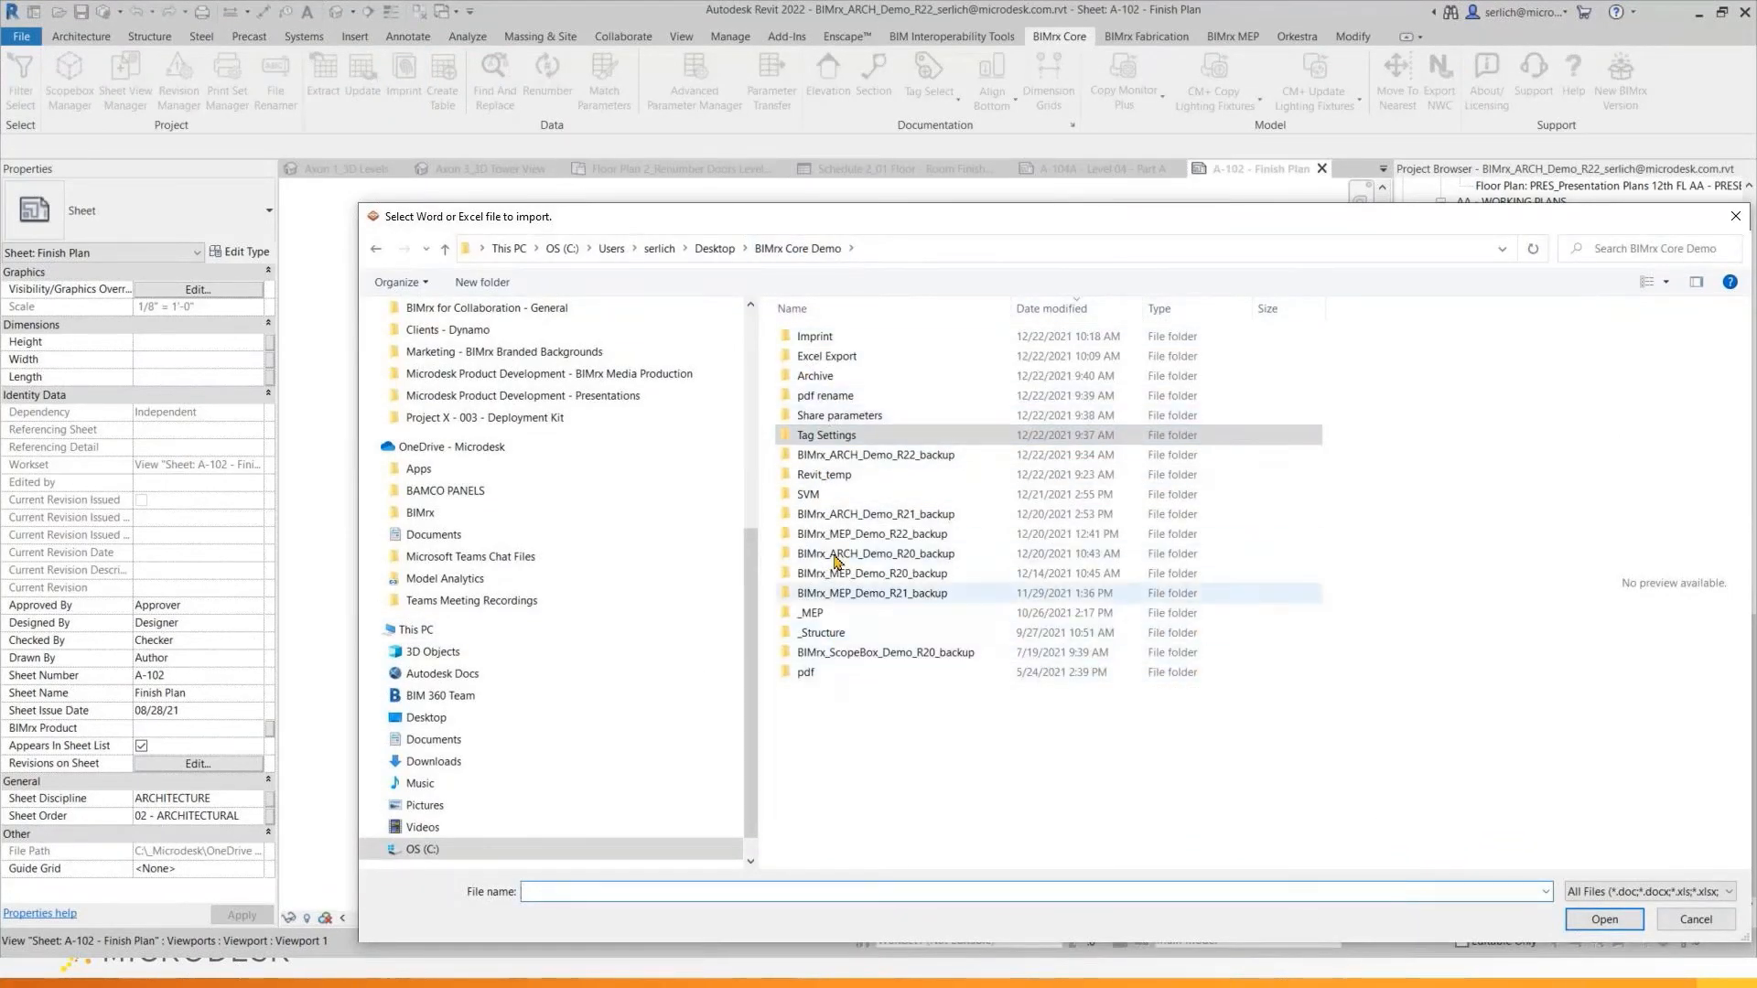
double_click(848, 337)
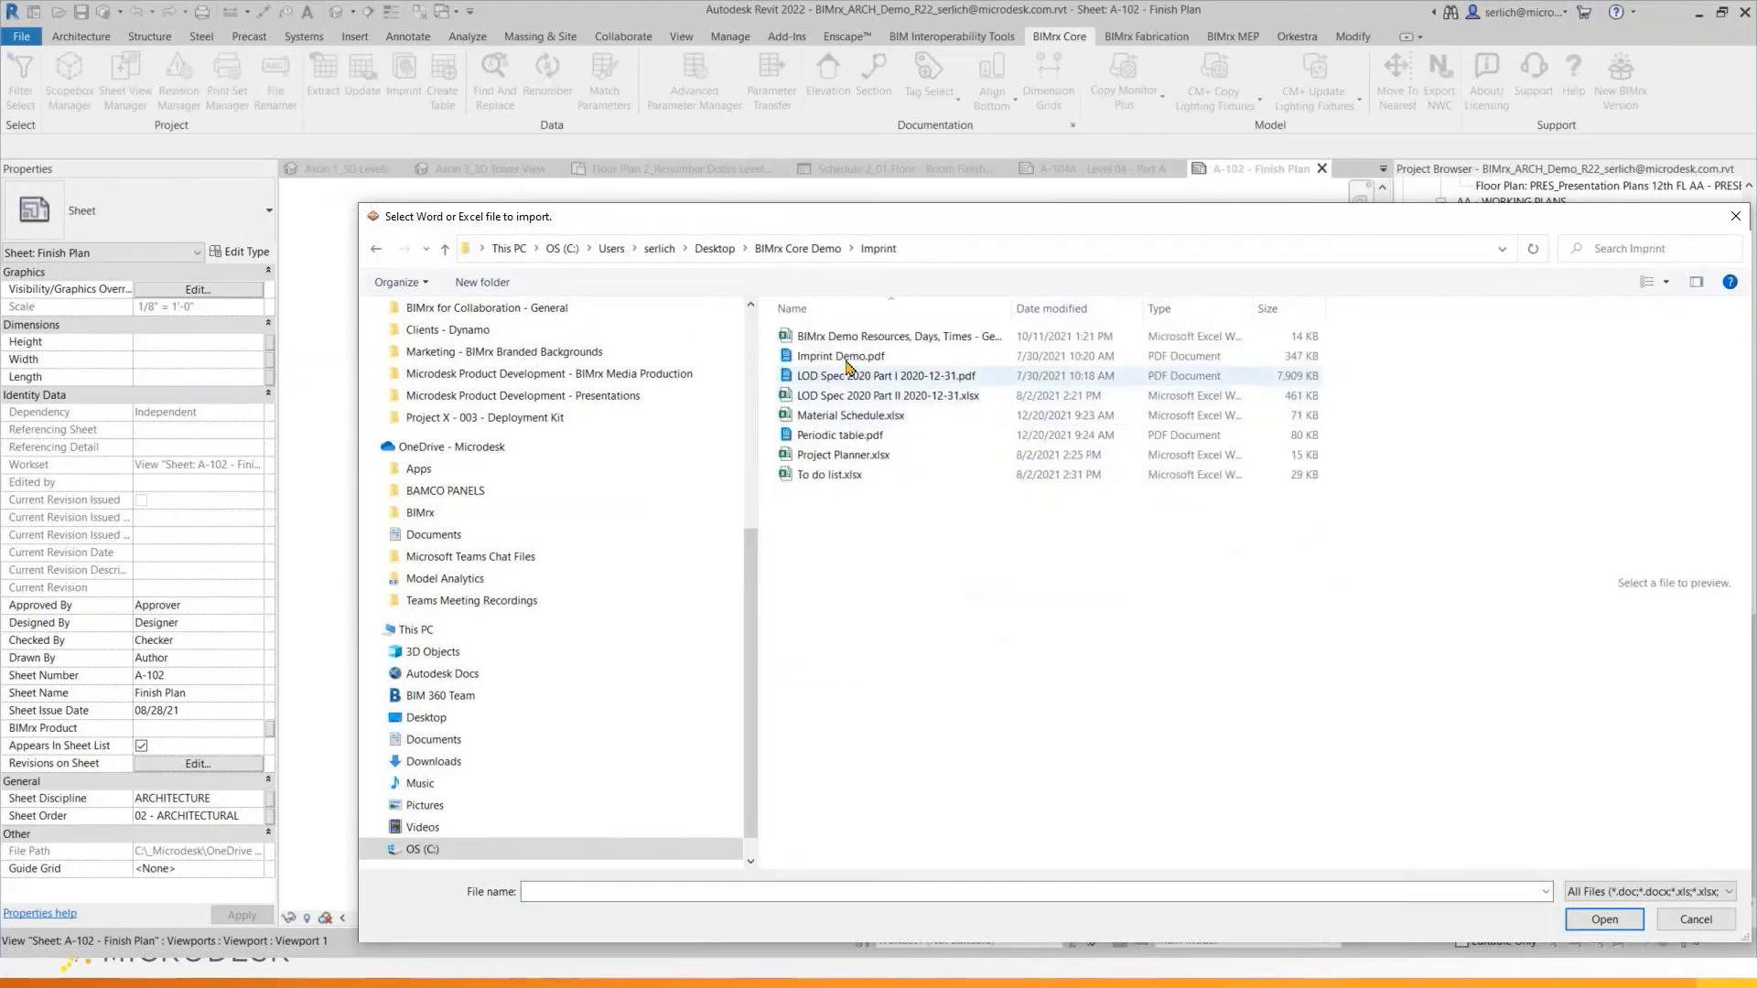
left_click(860, 416)
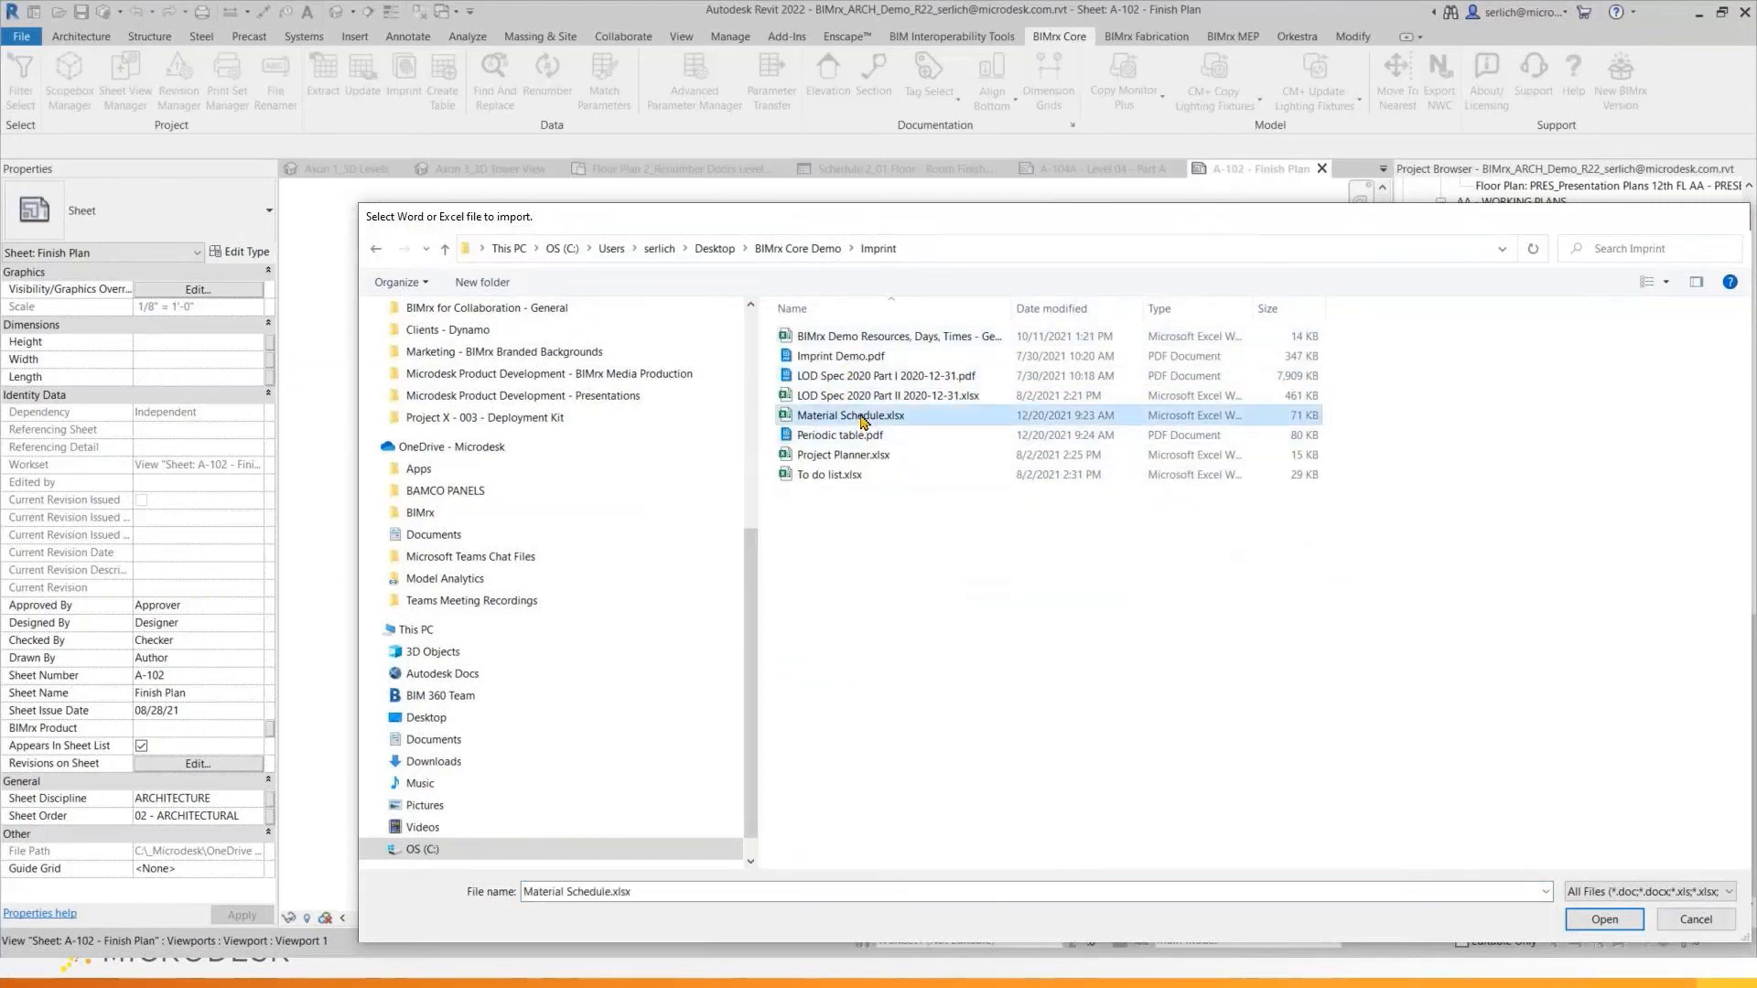
double_click(860, 416)
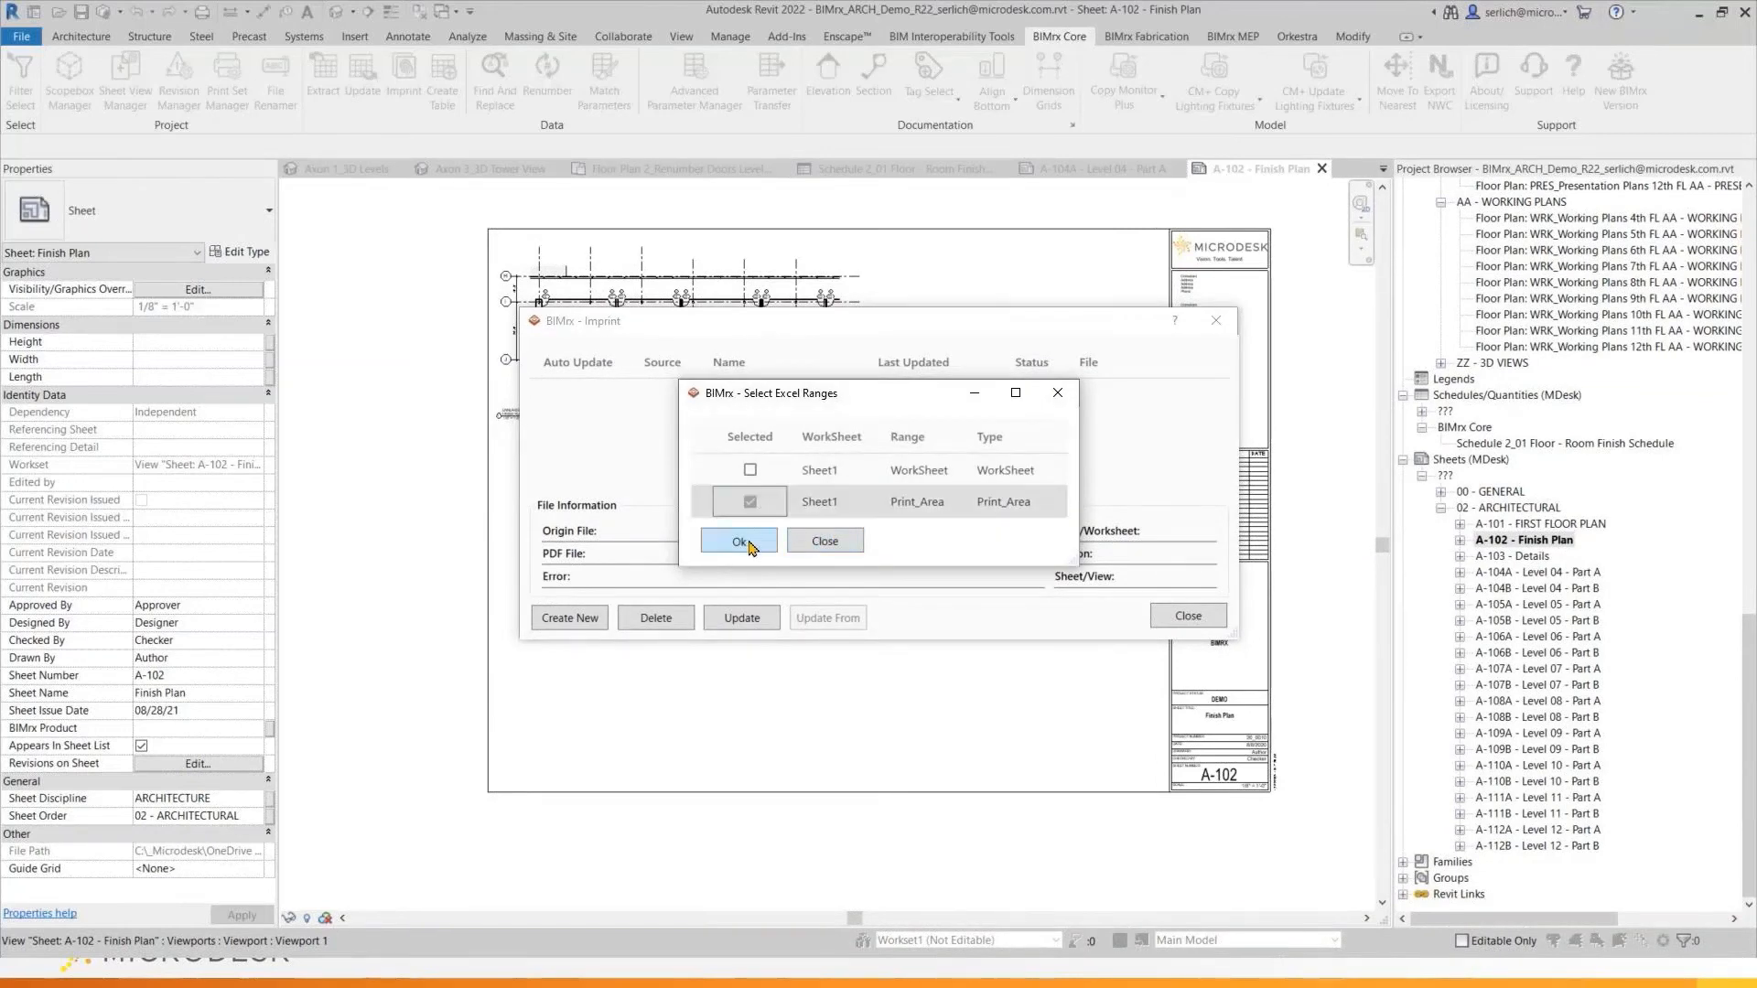
left_click(739, 542)
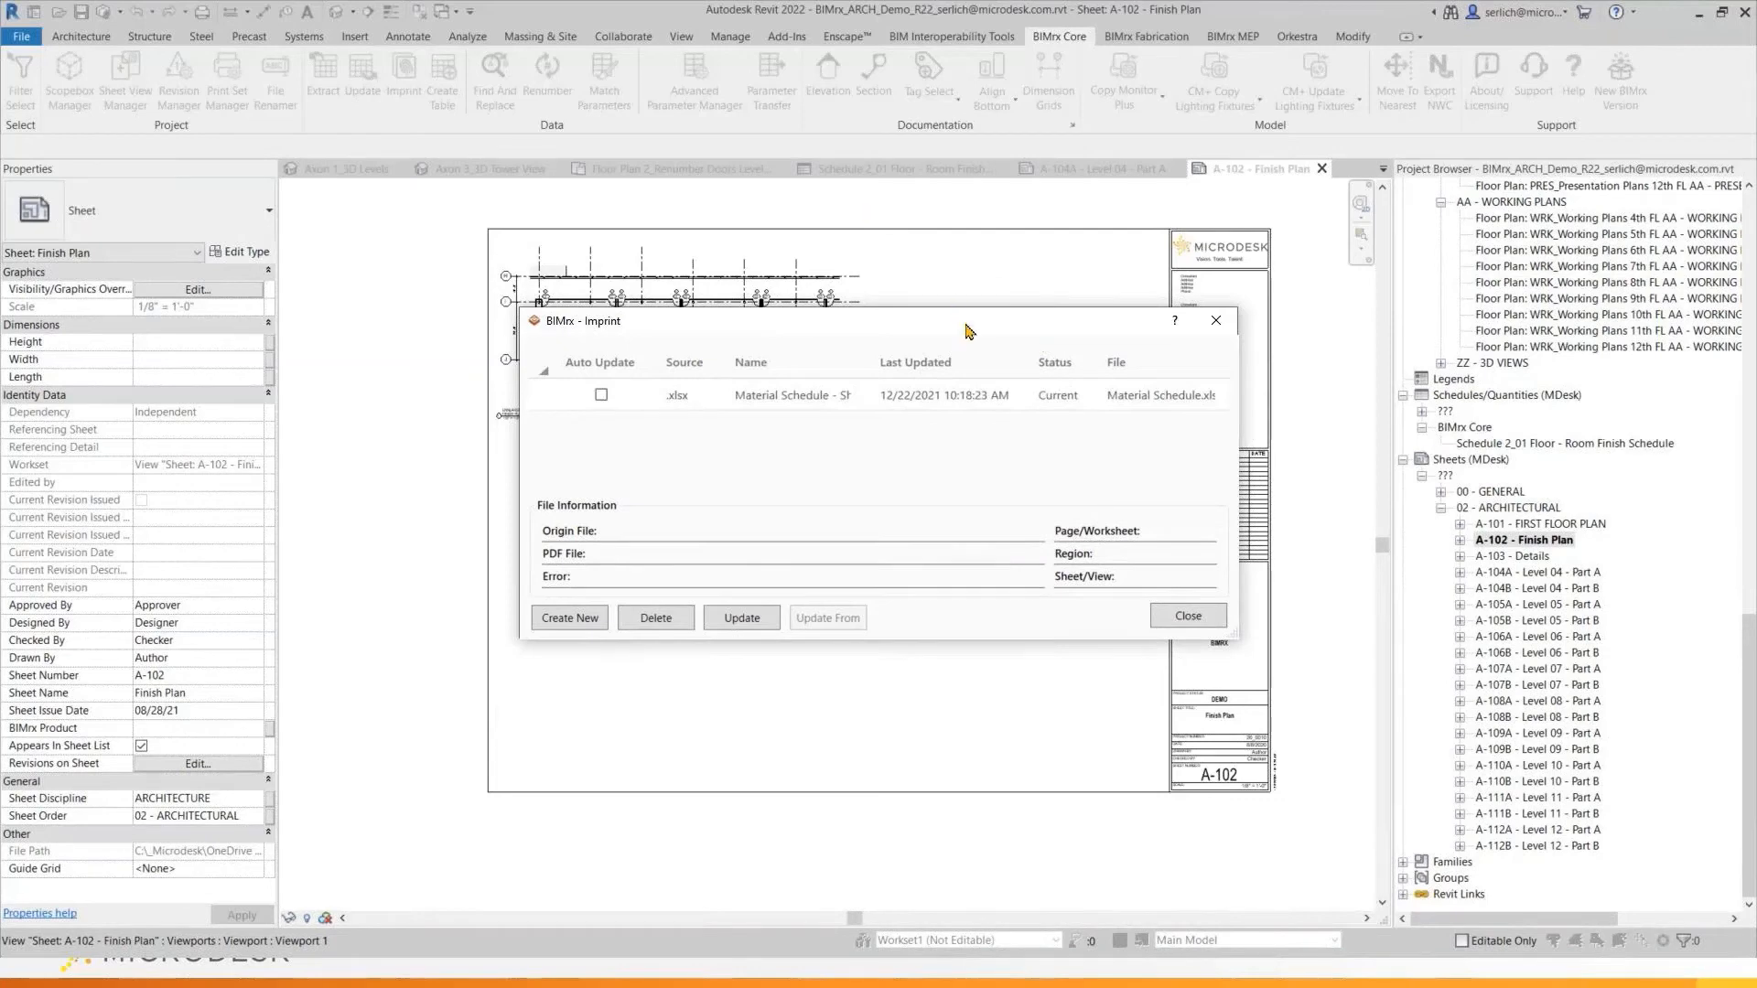
Enable Auto Update for the imprinted material schedule and position its image between the finish plan and the title block
left_click_drag(960, 322, 513, 134)
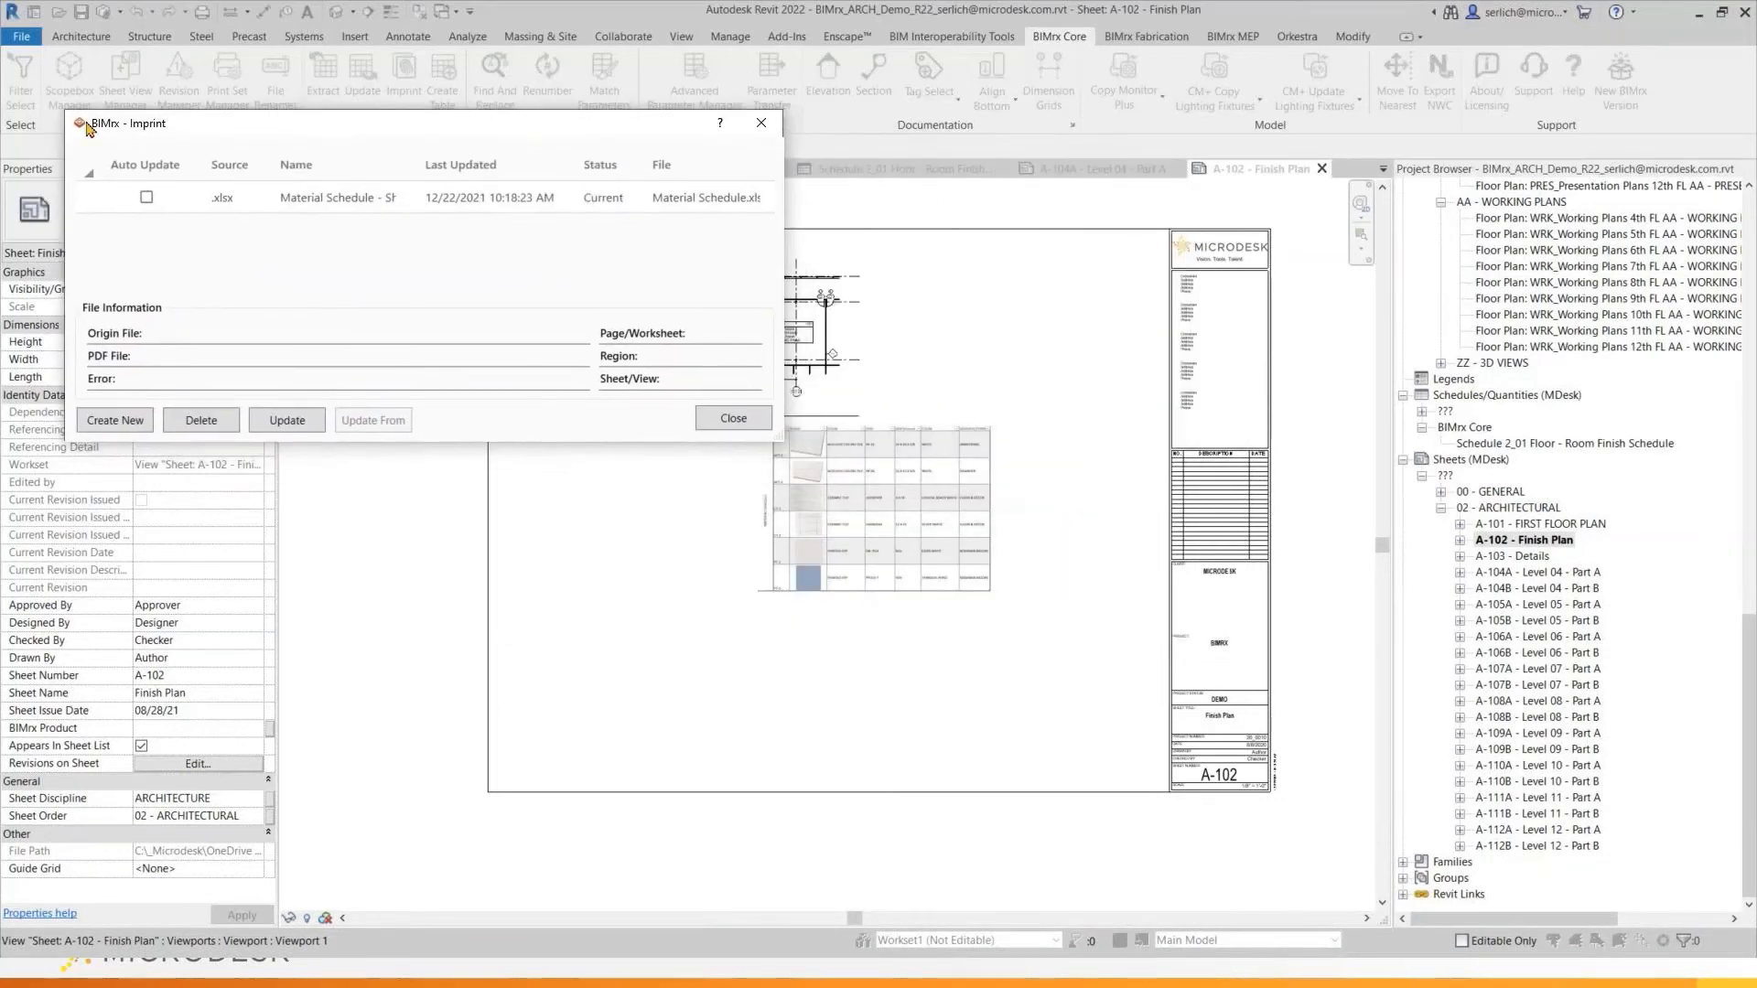
left_click(143, 202)
left_click(147, 197)
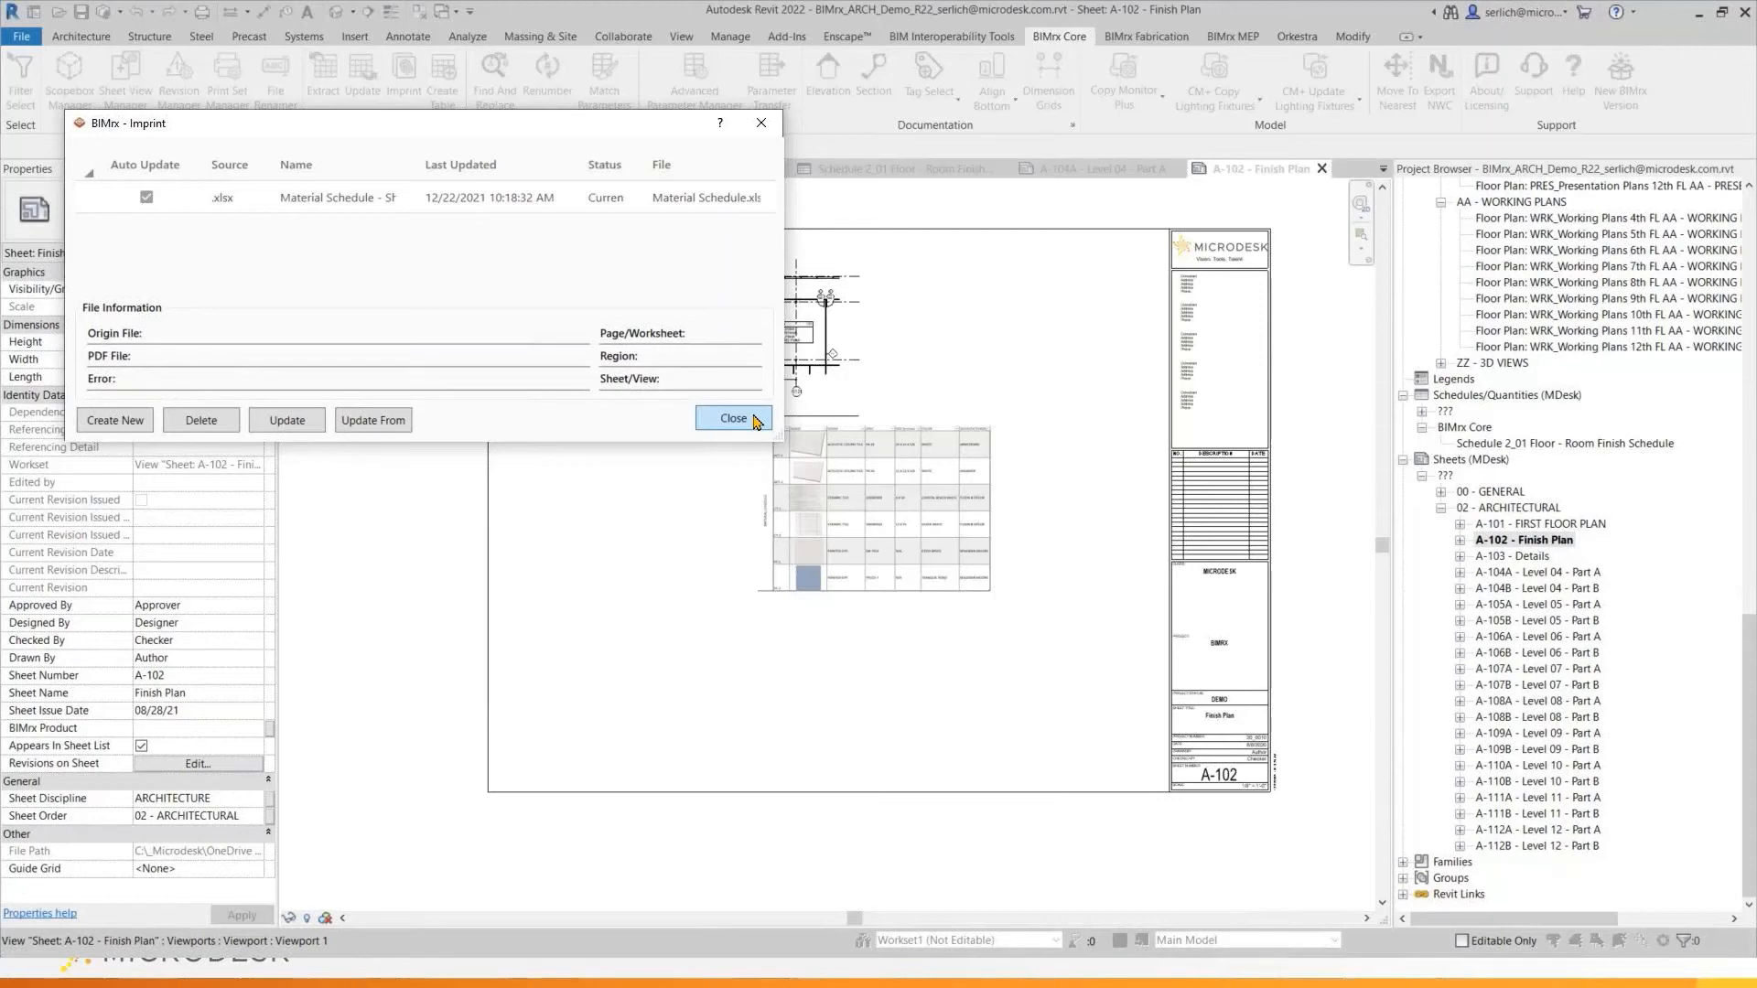
left_click(733, 419)
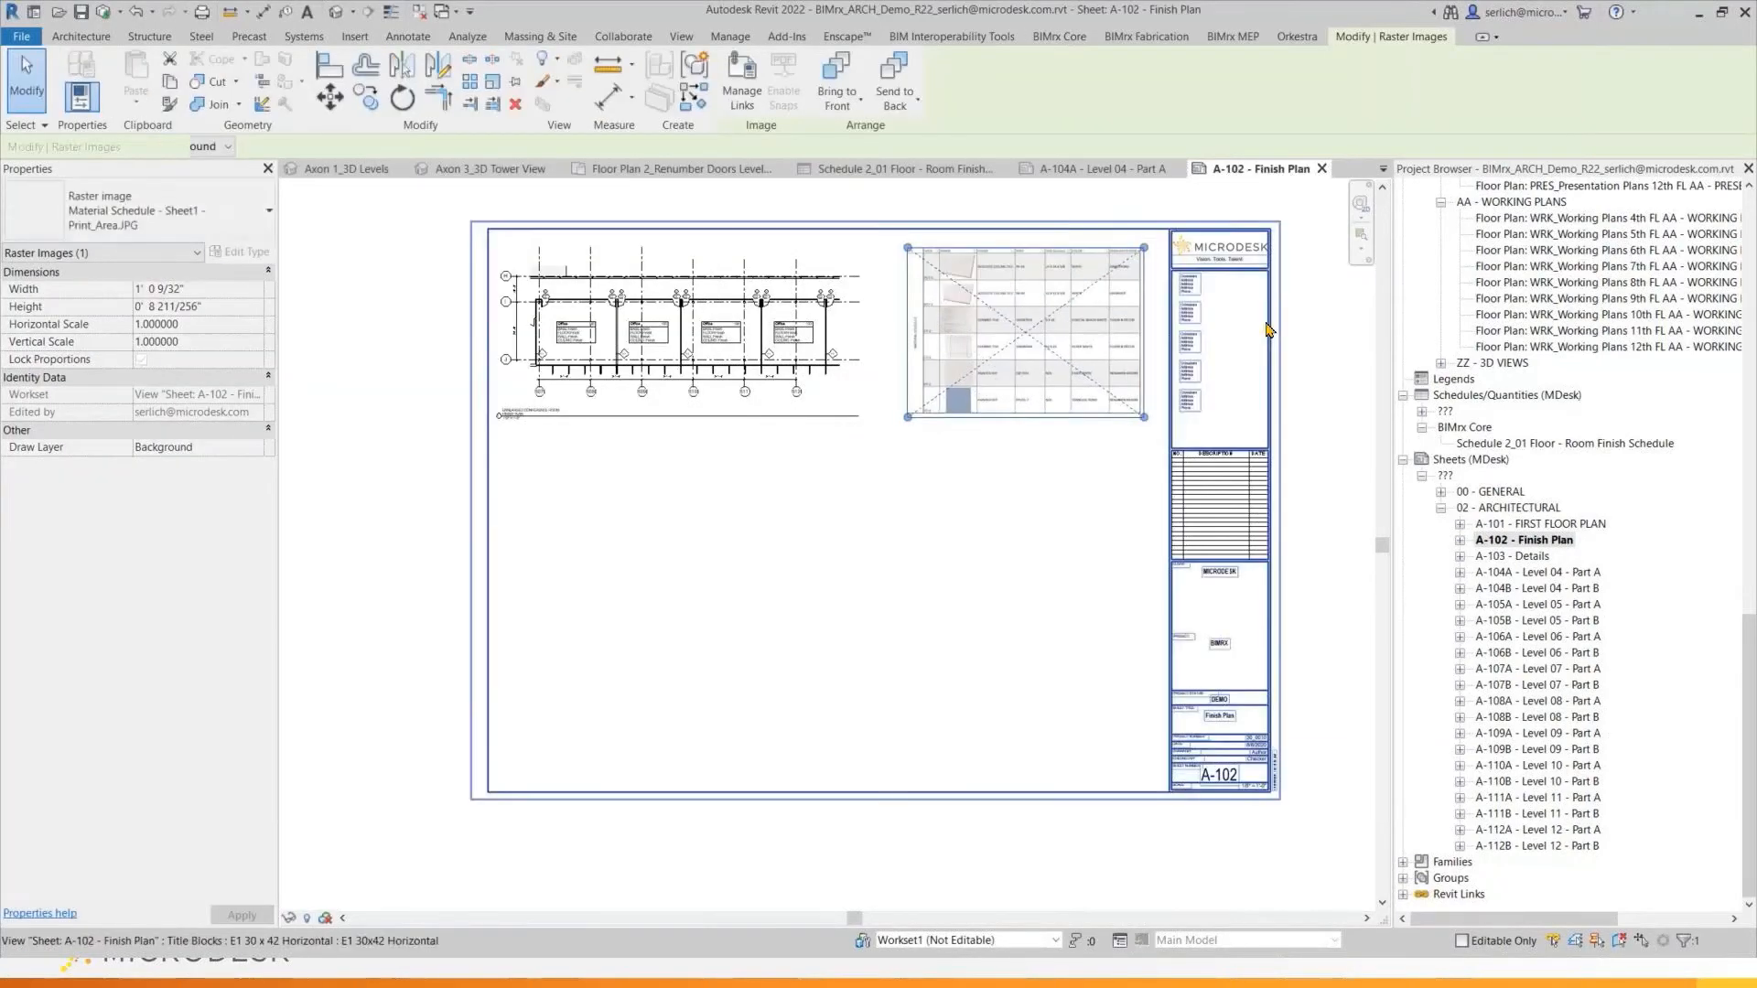
left_click(1031, 561)
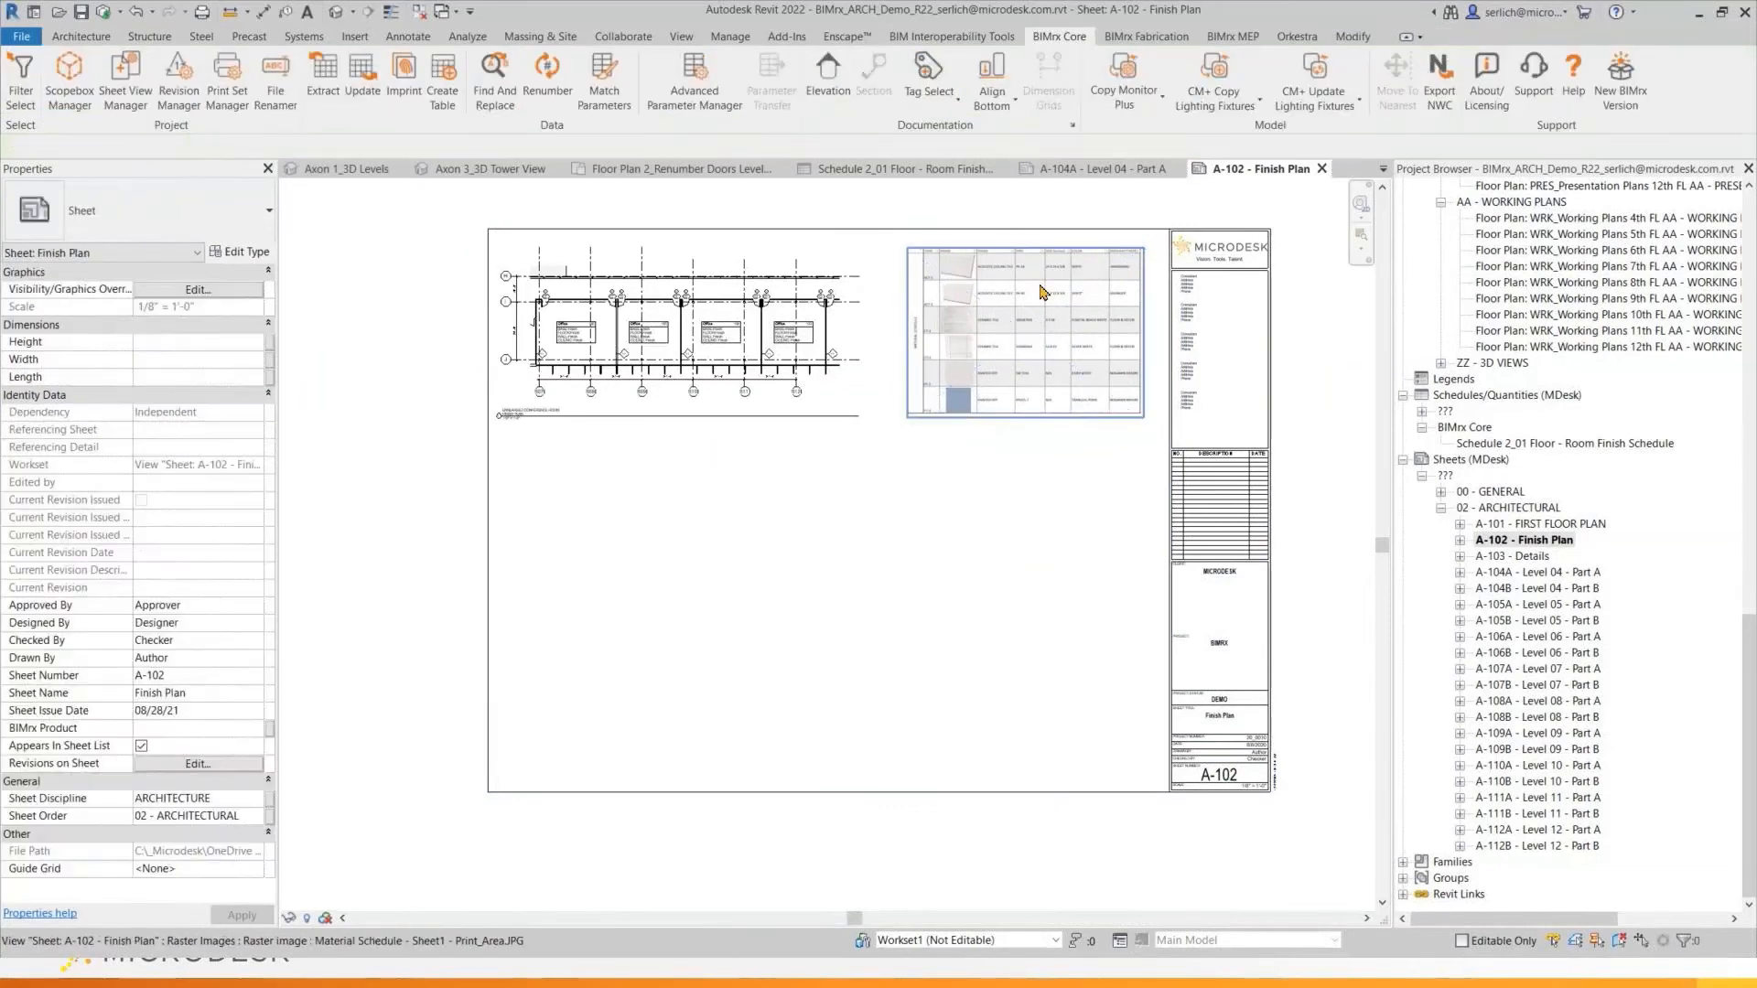
scroll(1040, 291, "up", 6)
scroll(858, 562, "down", 4)
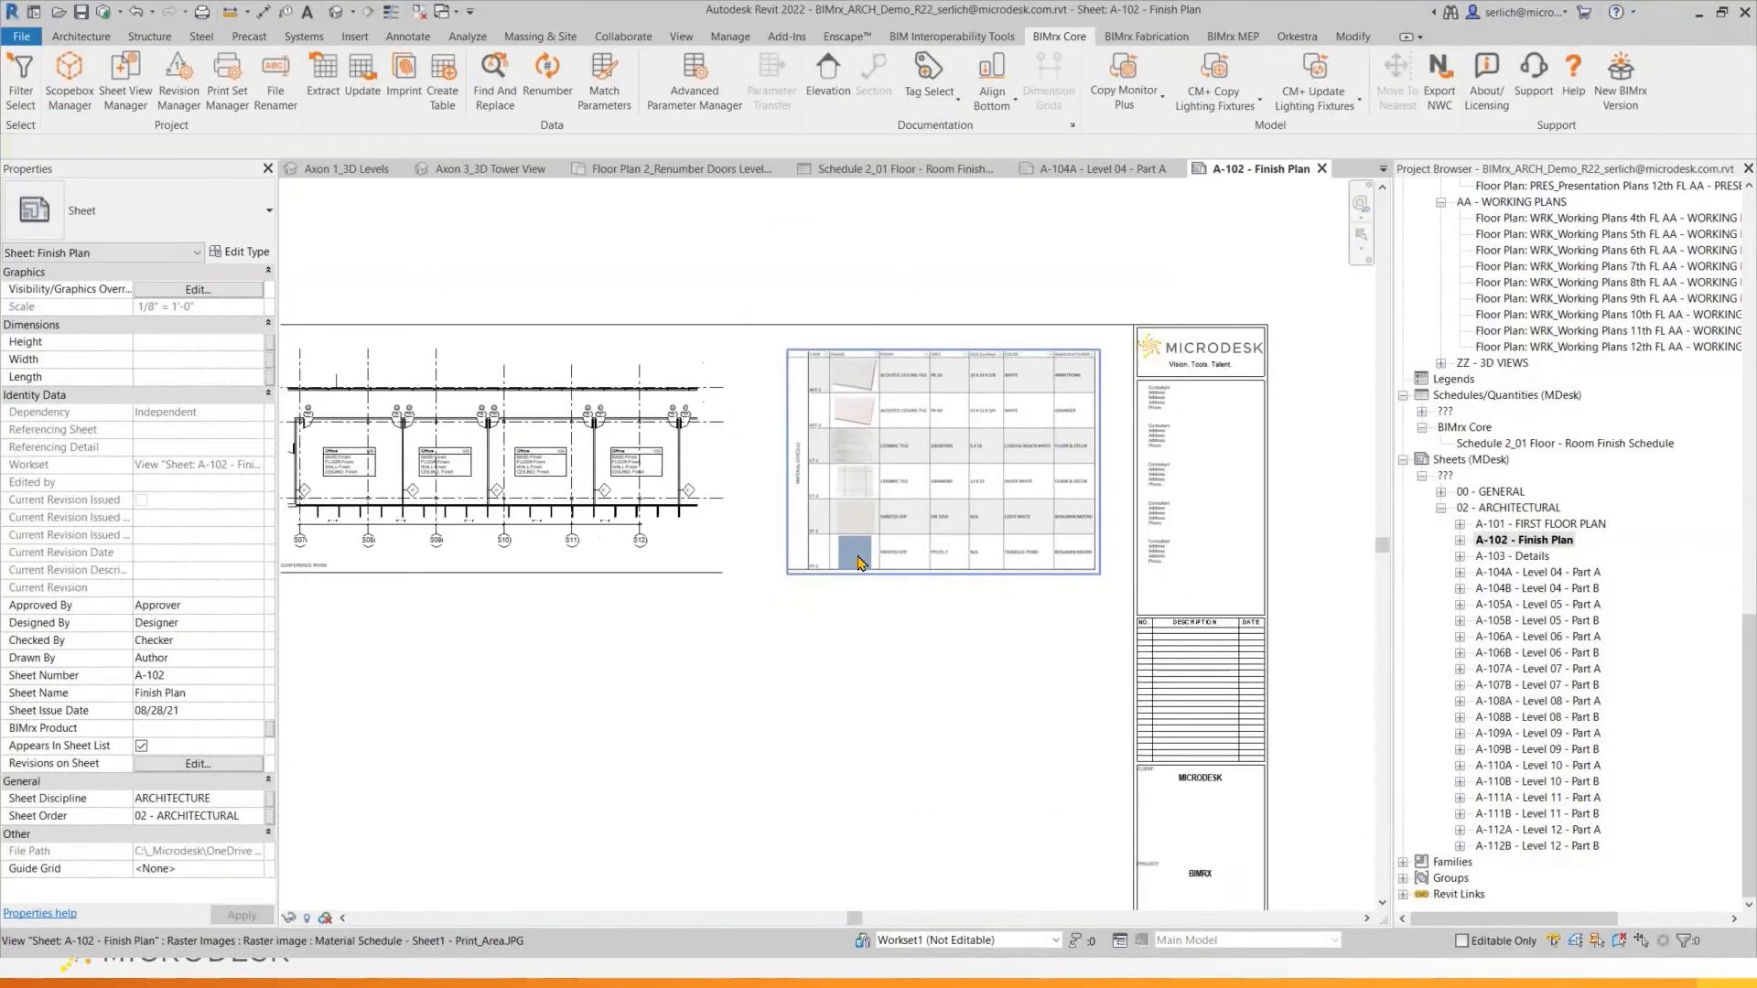
scroll(1162, 561, "down", 4)
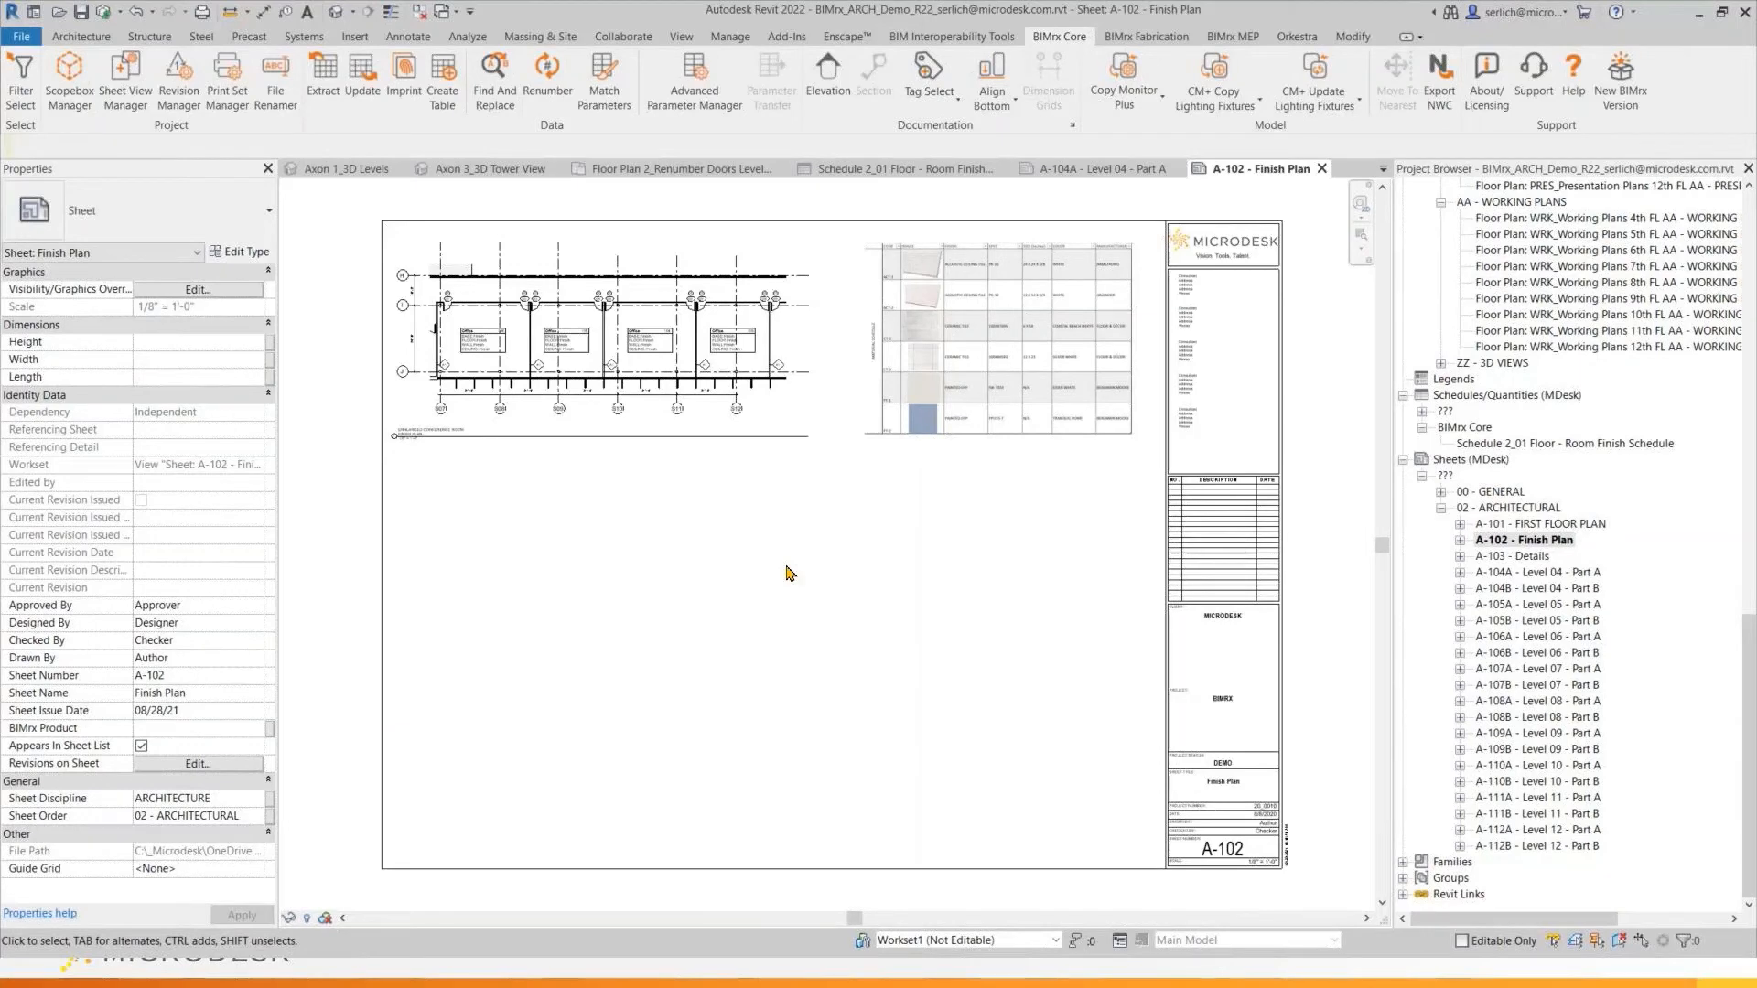
Add Seq. 4 - Revision 4 and Seq. 5 - Revision 5 to sheets A-104A through A-106B in the Revision Manager
left_click(179, 78)
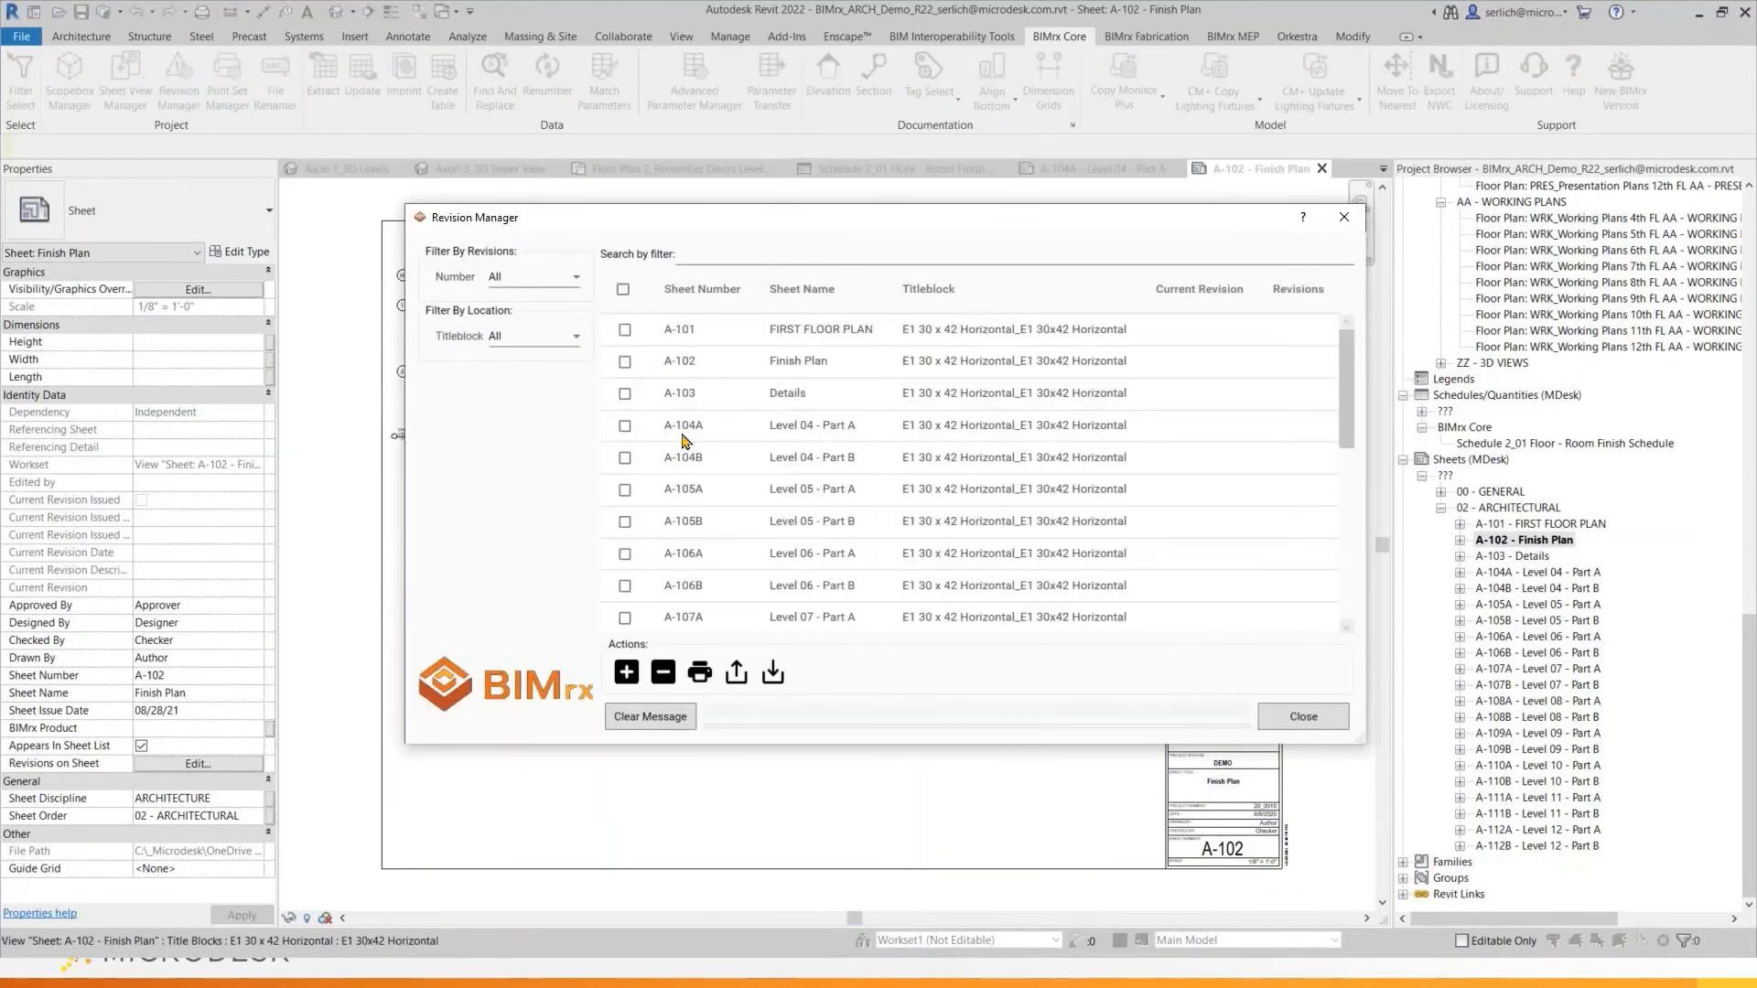
left_click_drag(682, 437, 685, 600)
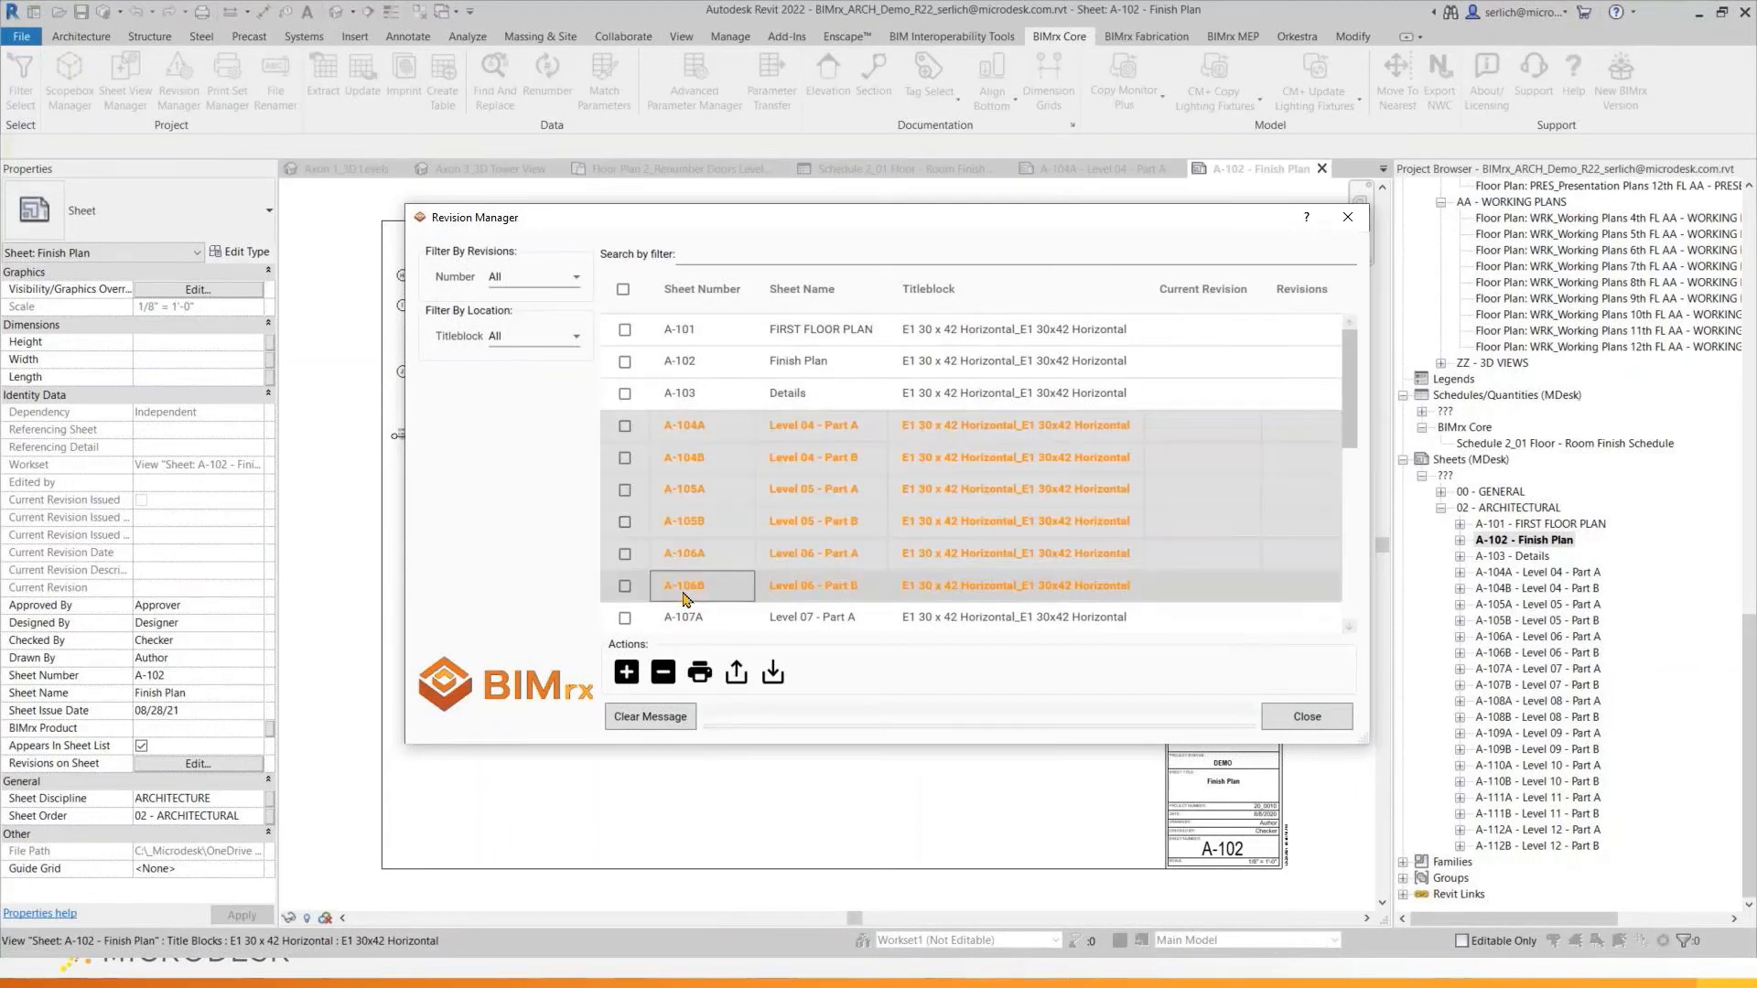
left_click(626, 587)
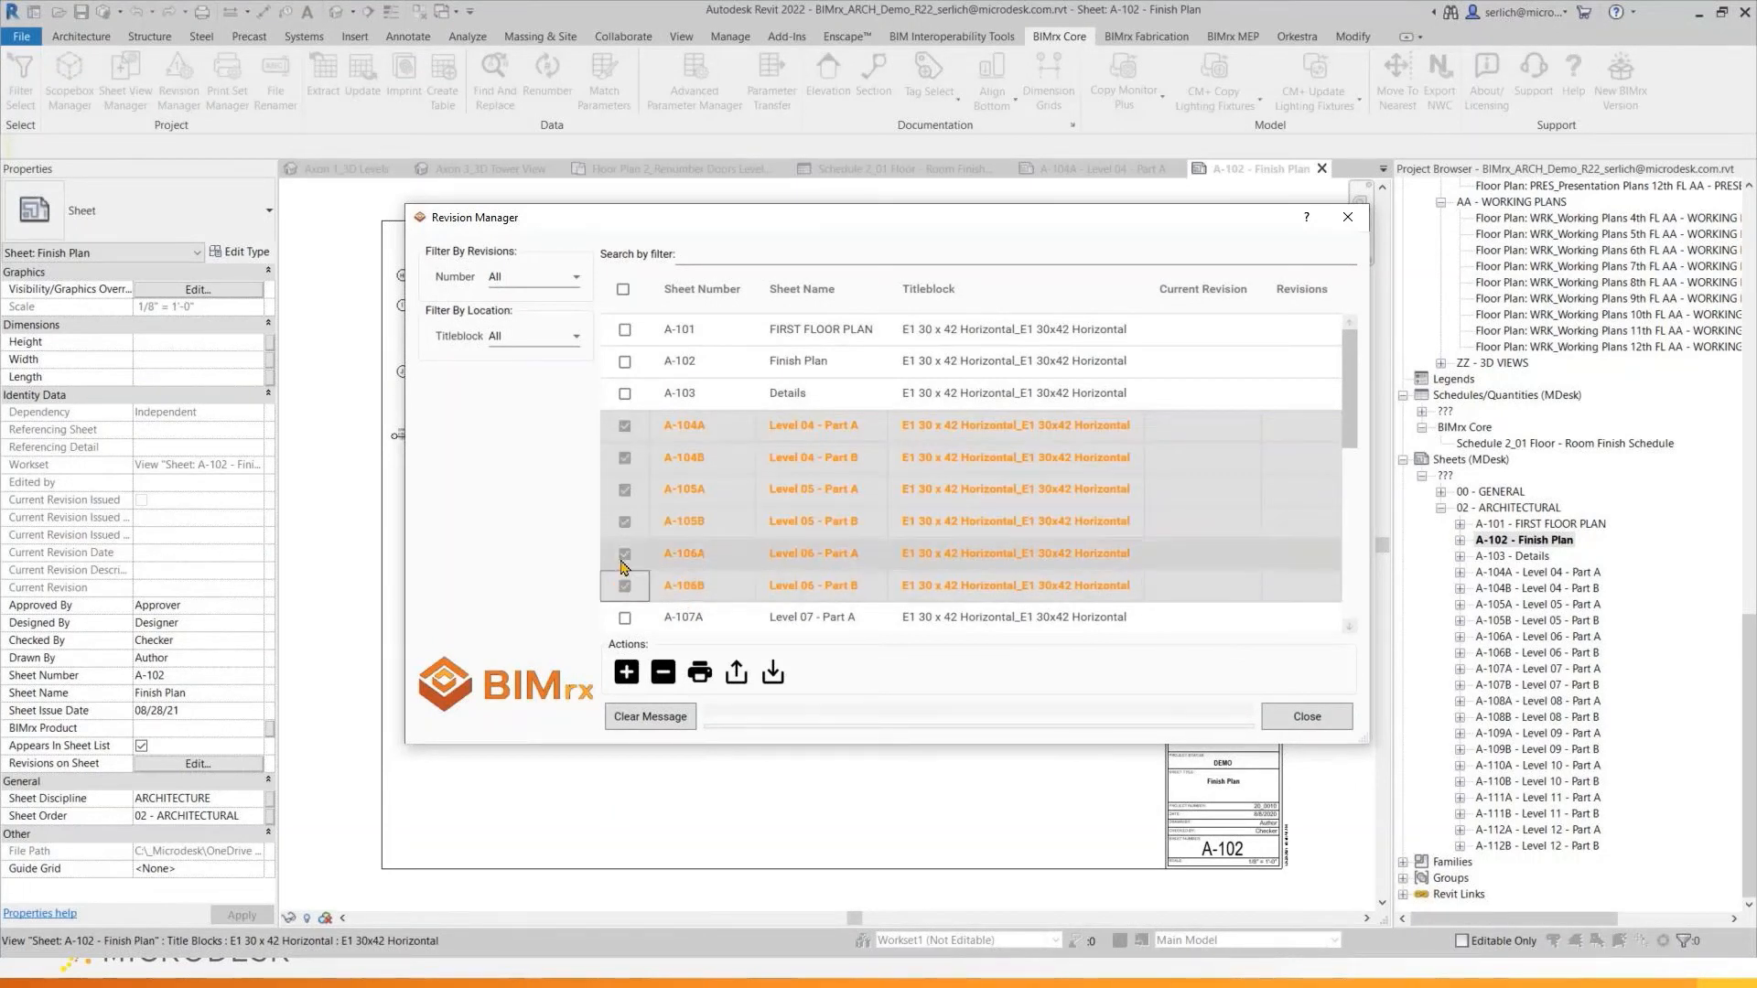
left_click(627, 674)
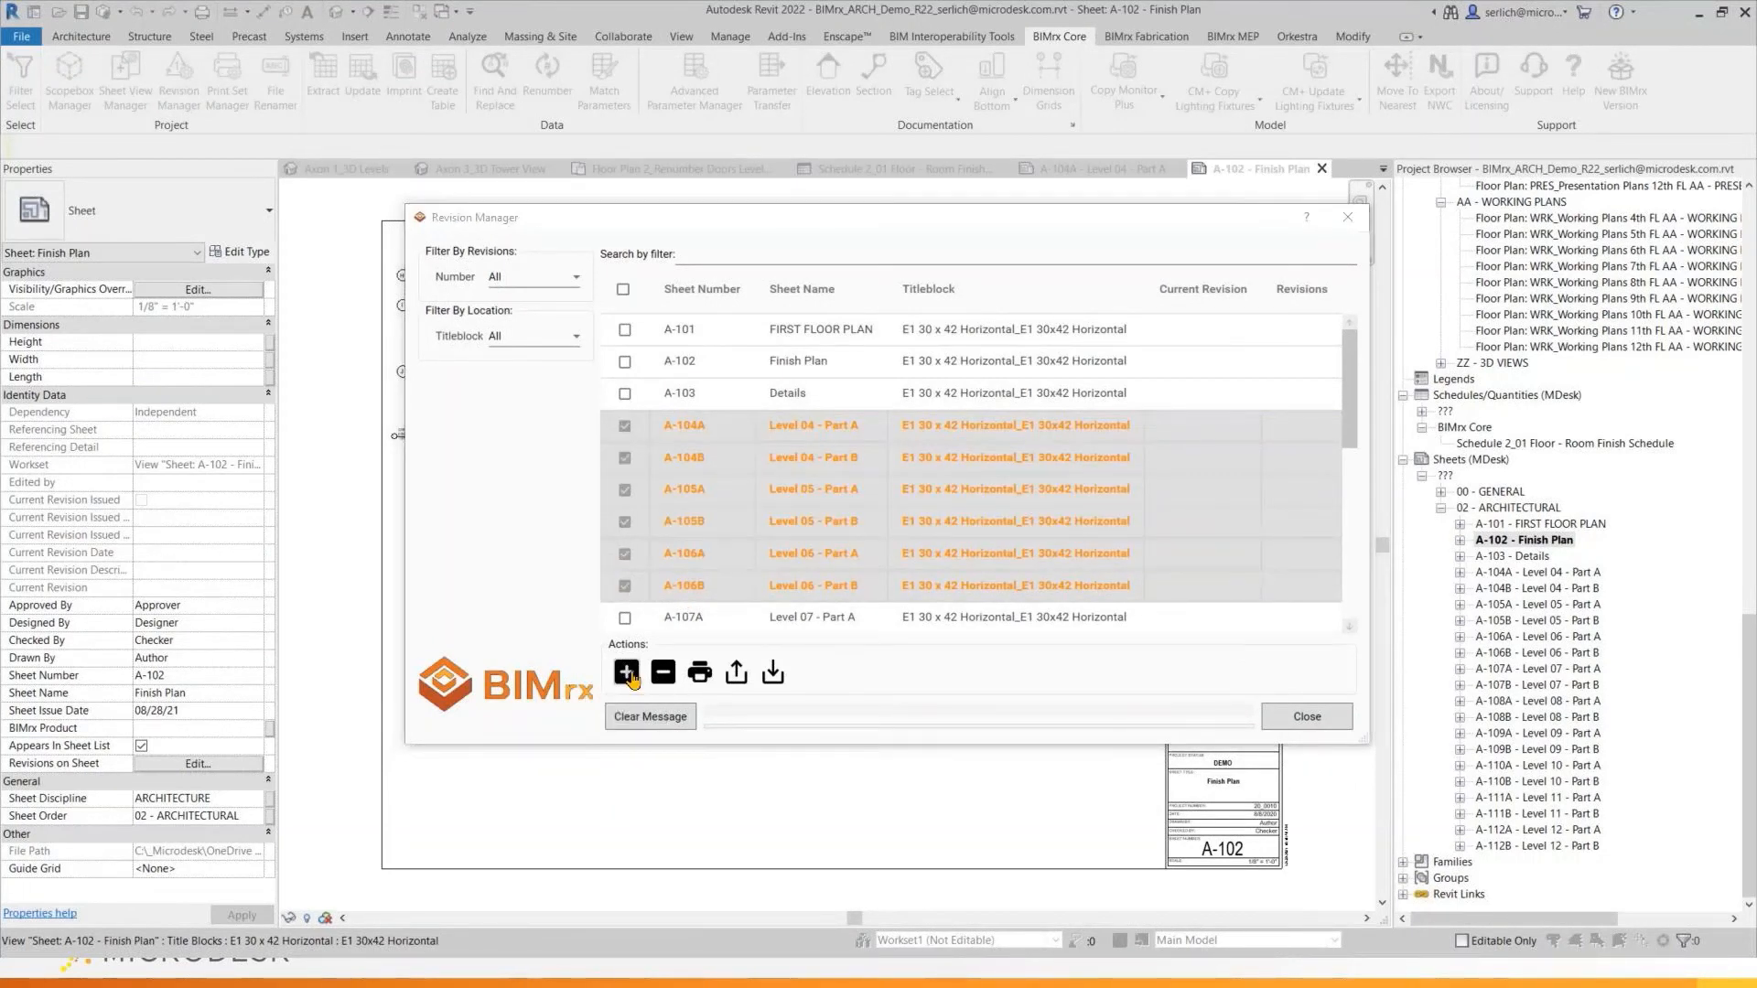
left_click(811, 557)
left_click(811, 528)
left_click(818, 596)
Add Seq. 2 - Revision 2, Seq. 3 - Revision 3 and Seq. 5 - Revision 5 to sheets A-109A through A-111B
scroll(708, 532, "down", 4)
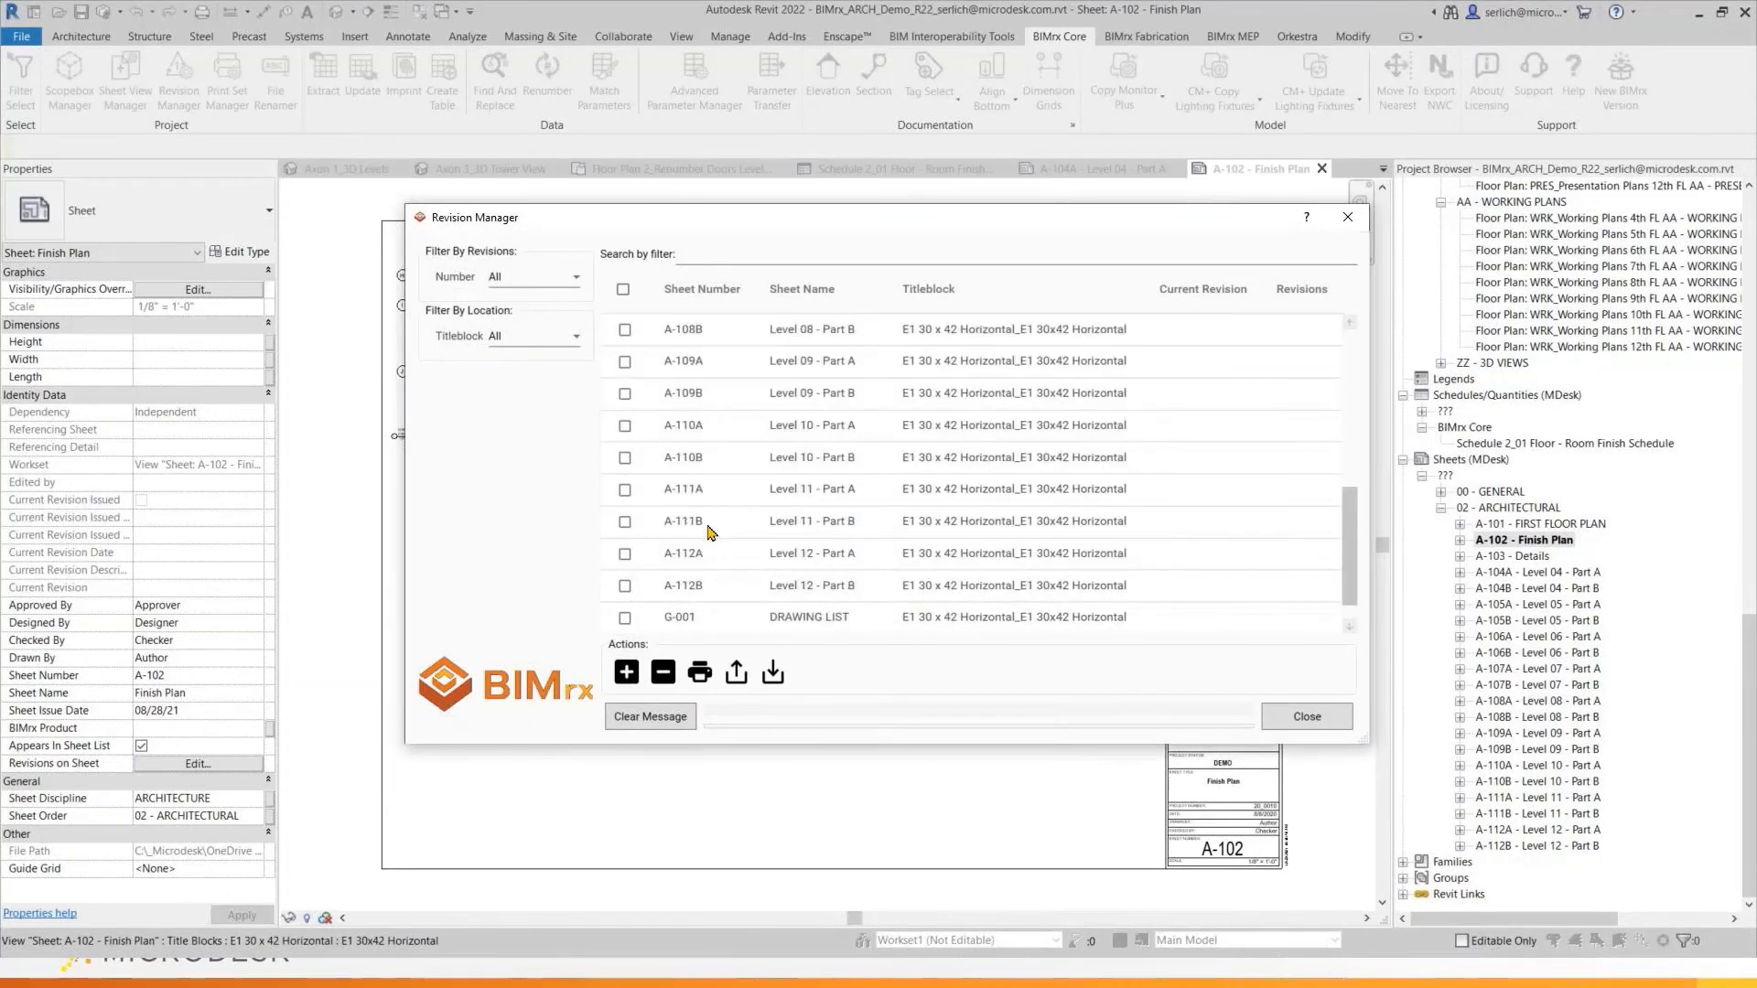
left_click(696, 363)
scroll(692, 508, "down", 1)
left_click(692, 491, "shift")
left_click(631, 497)
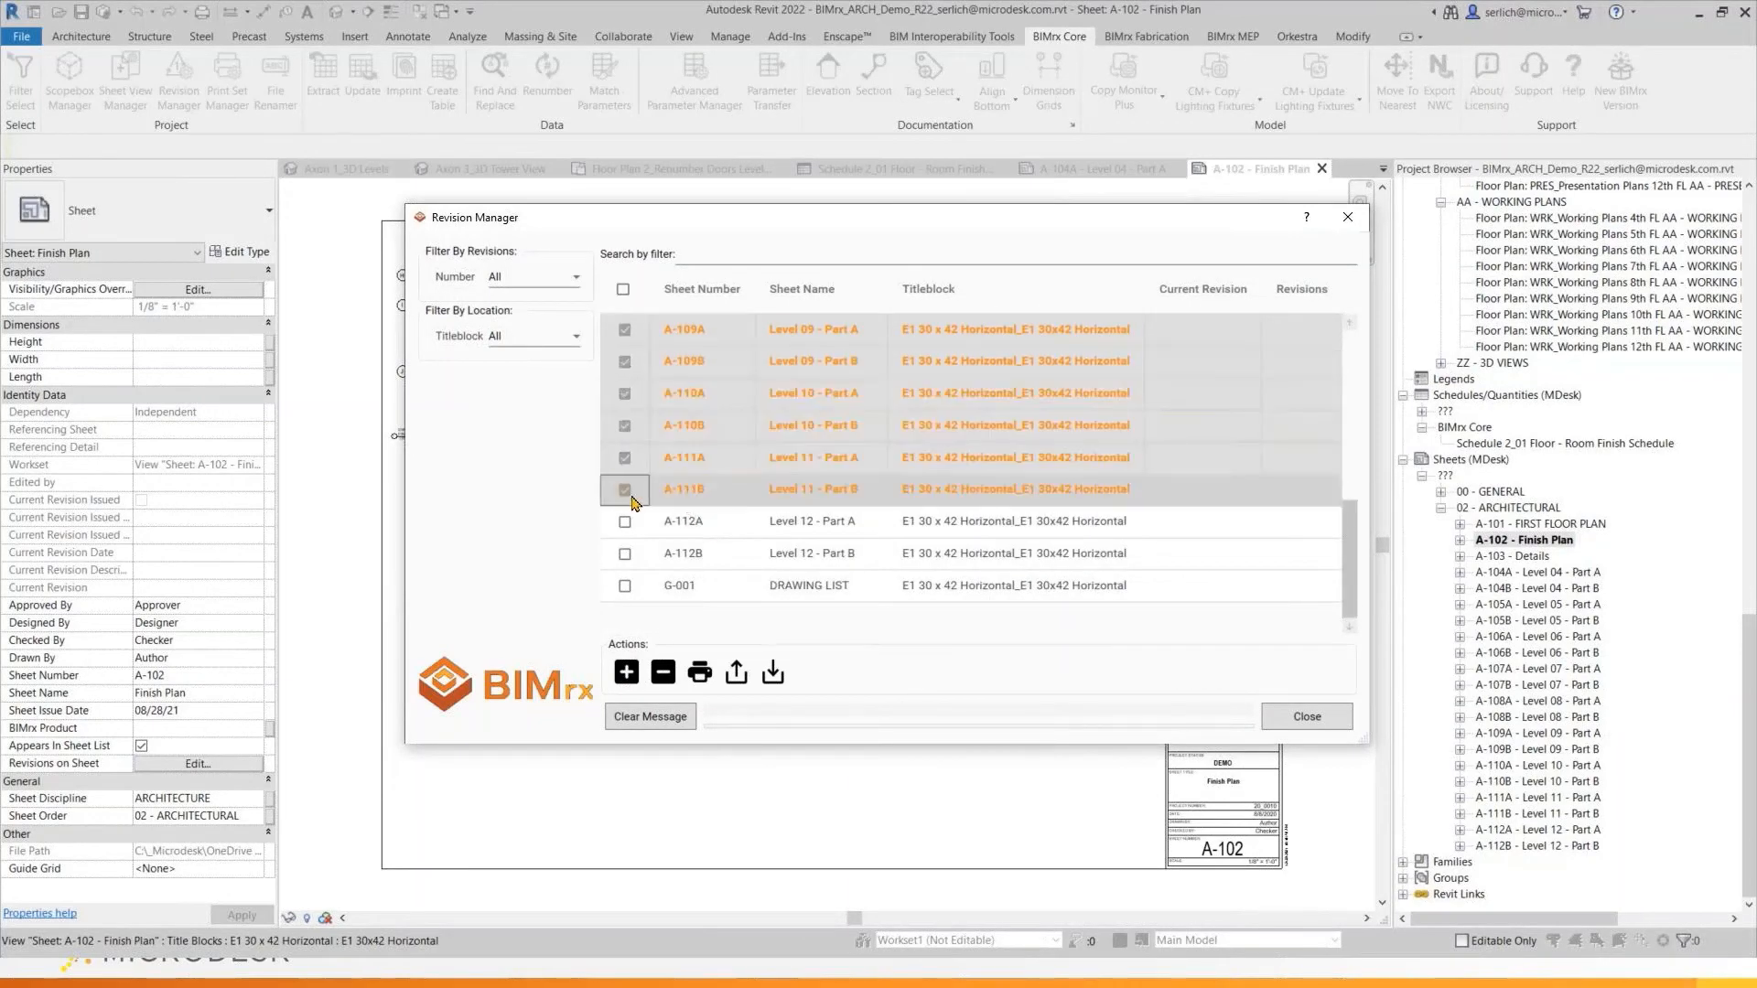
left_click(626, 673)
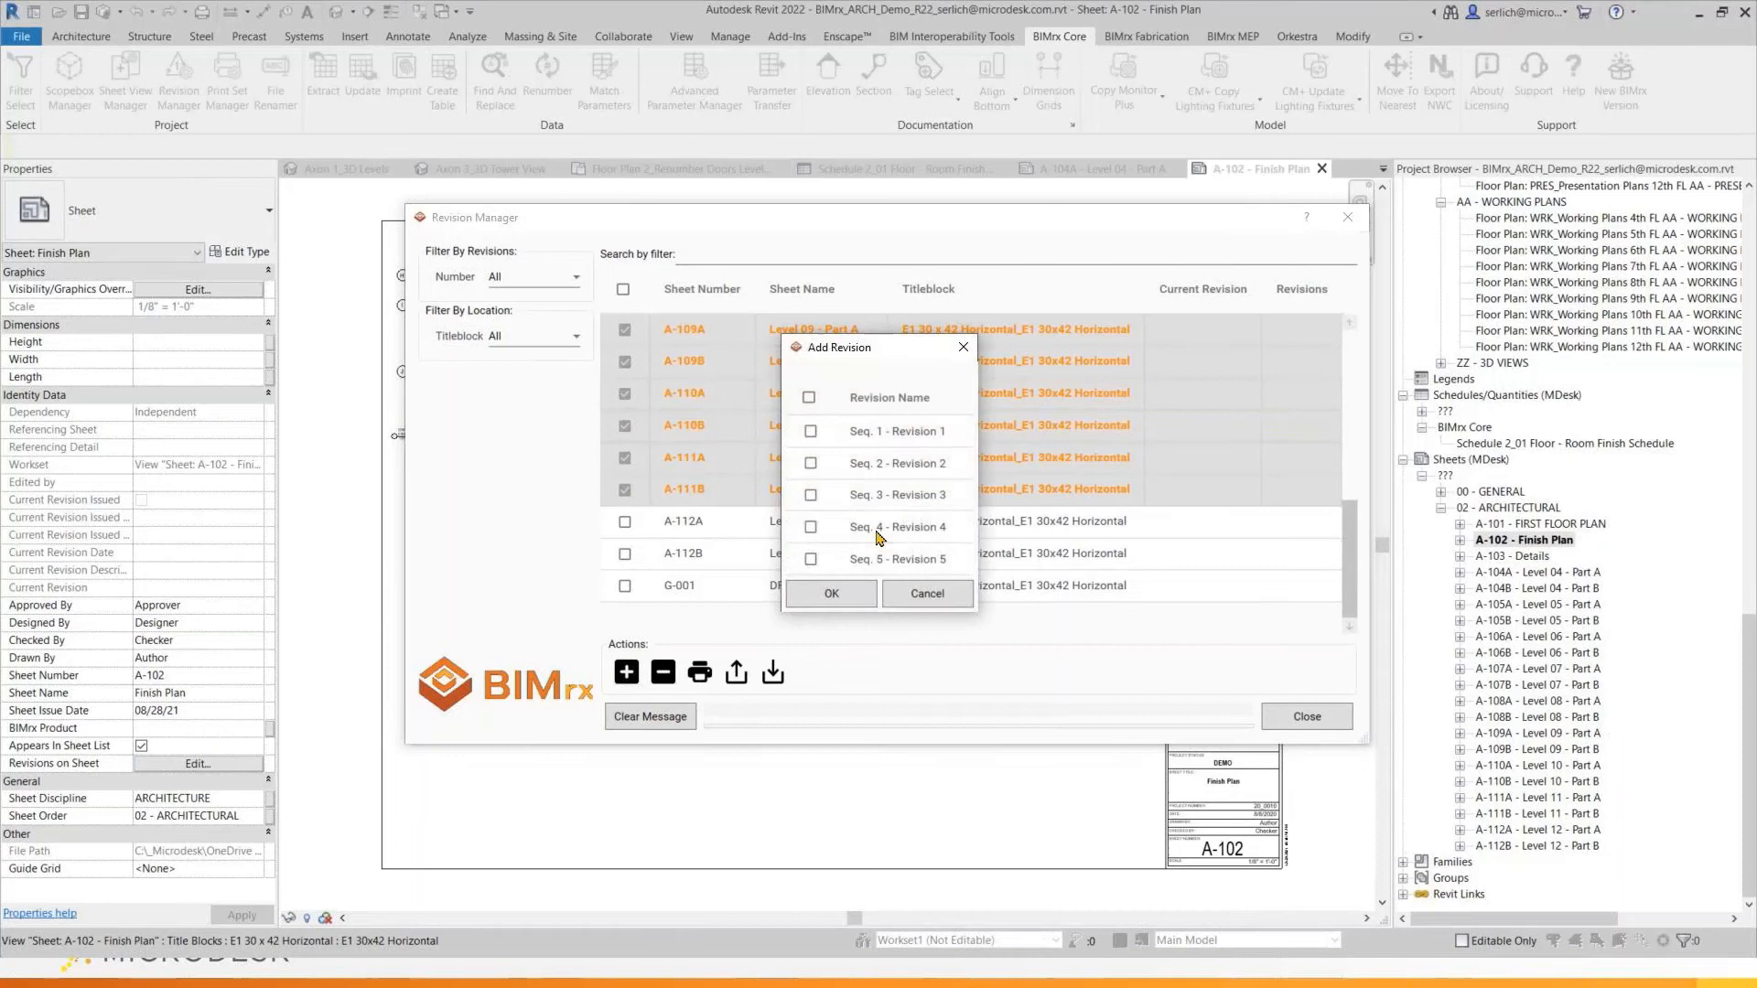
left_click(809, 559)
left_click(810, 495)
left_click(809, 463)
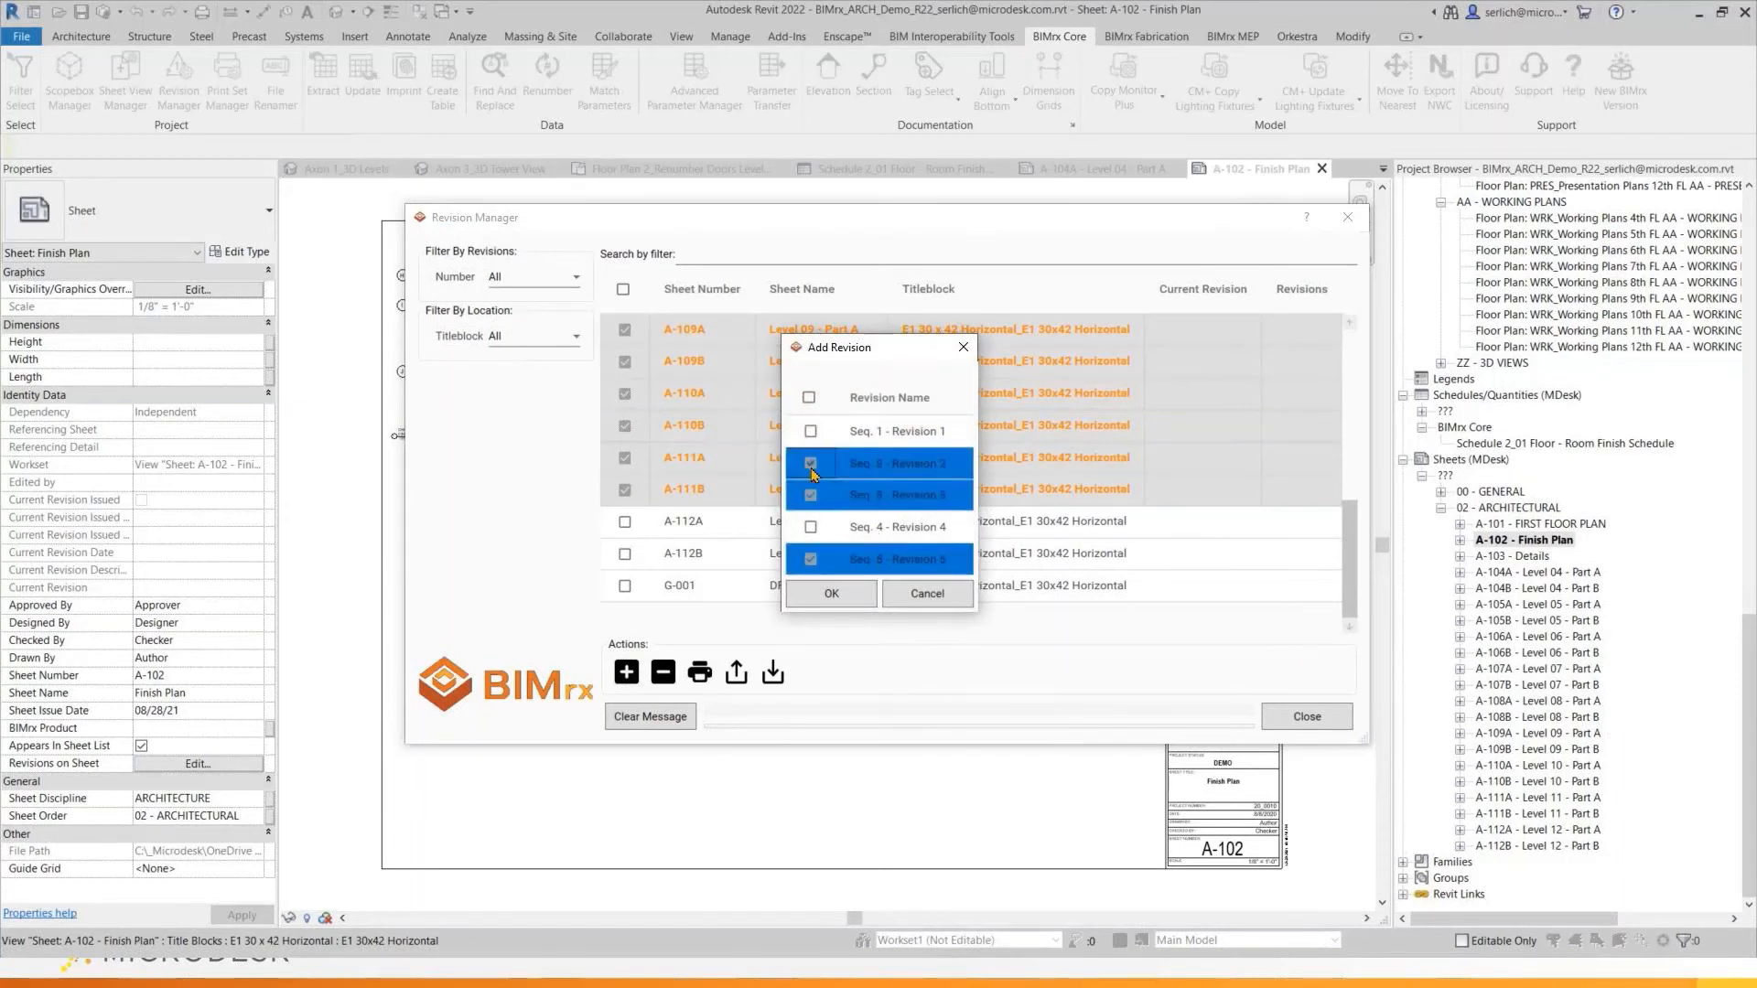
left_click(829, 593)
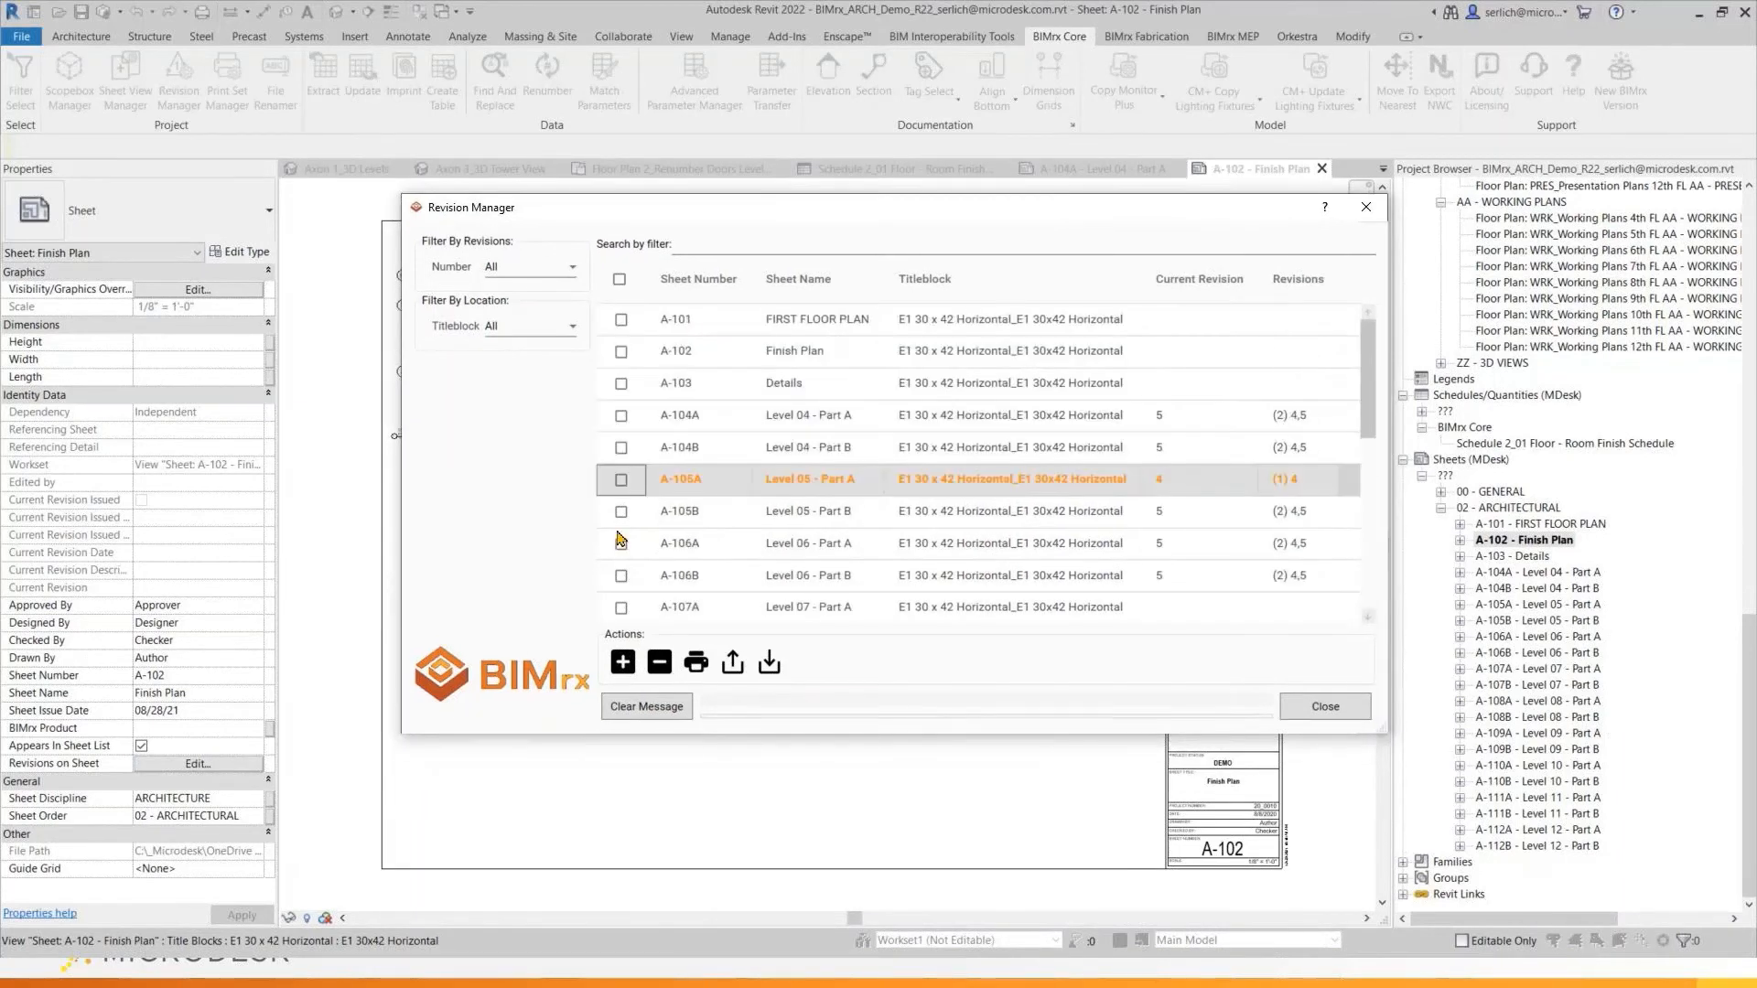
Filter the sheets by Seq. 5 - Revision 5, create a print set named Revision 5 from all of them, and close the Revision Manager
left_click(540, 266)
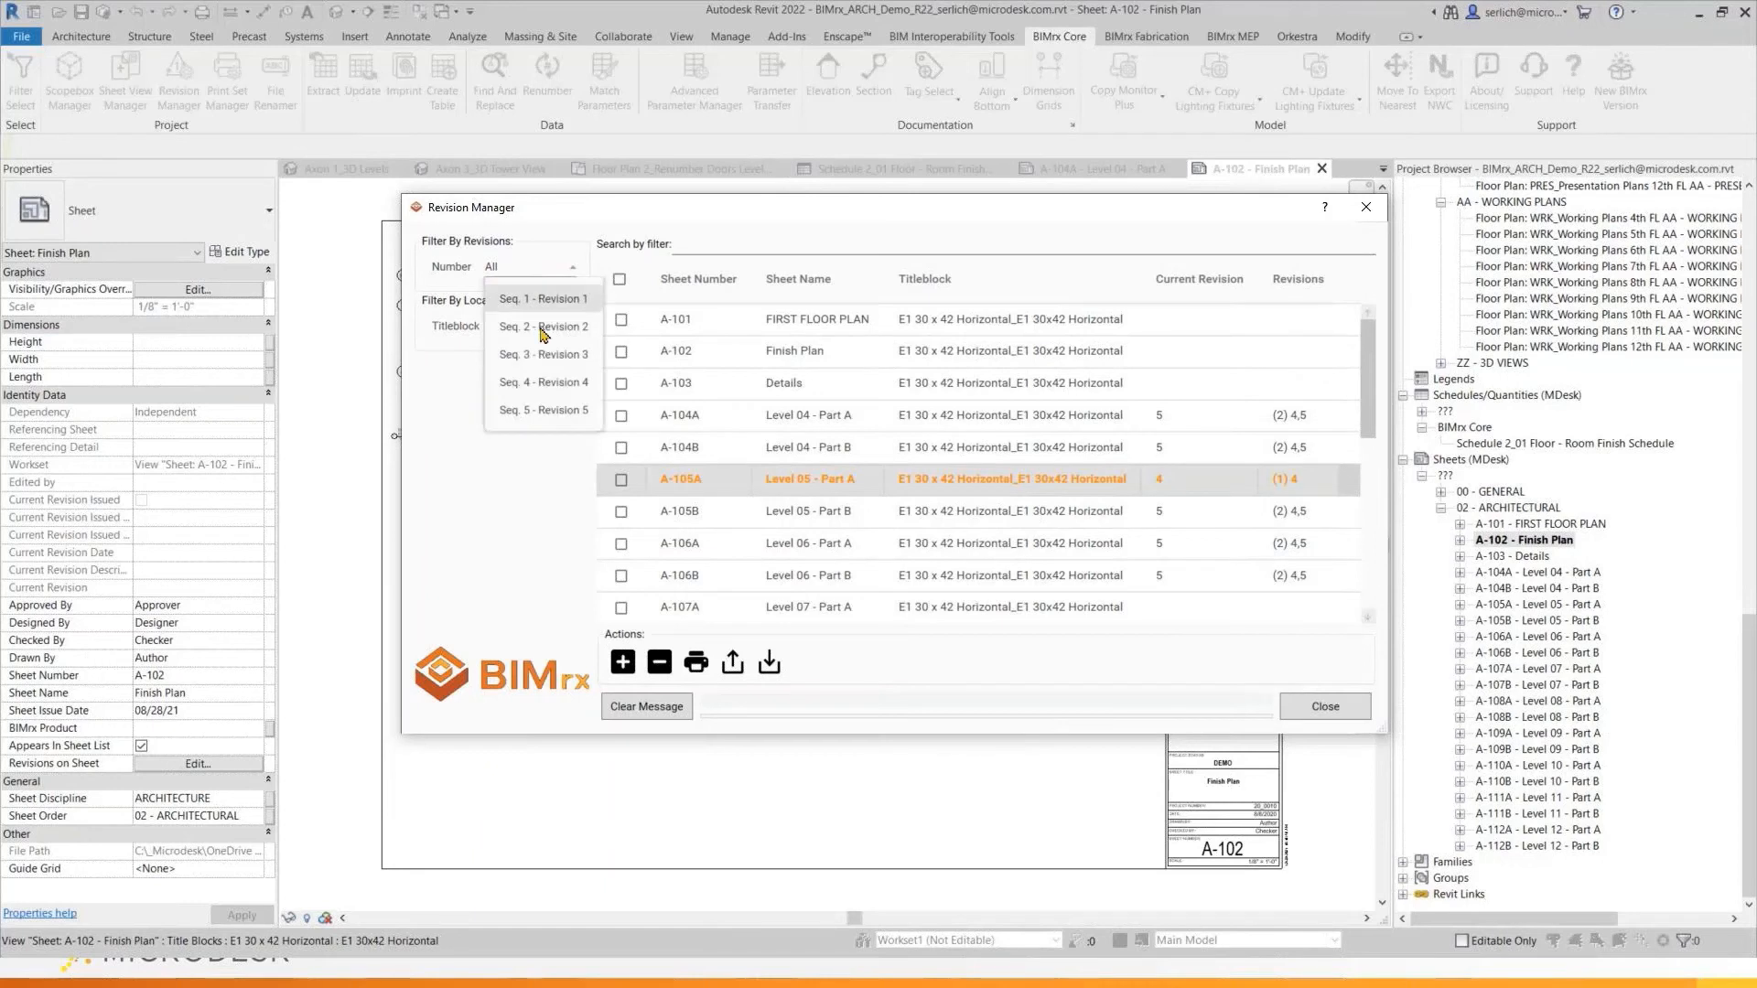
left_click(559, 410)
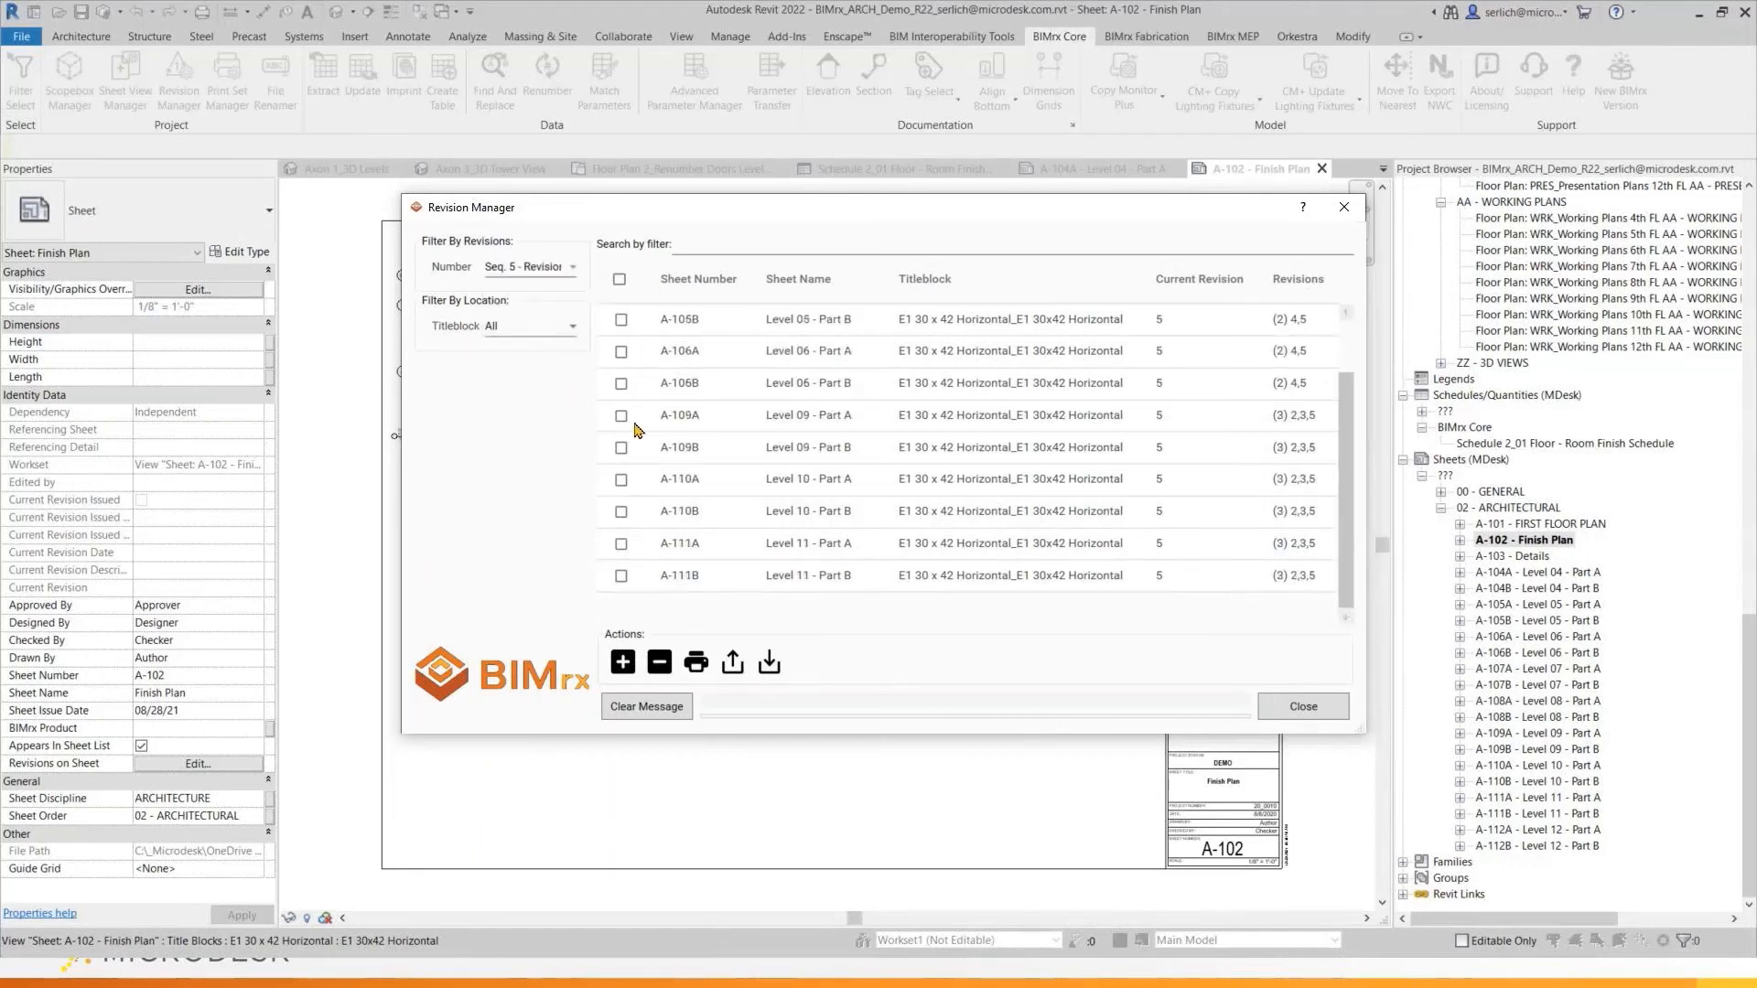
left_click(619, 279)
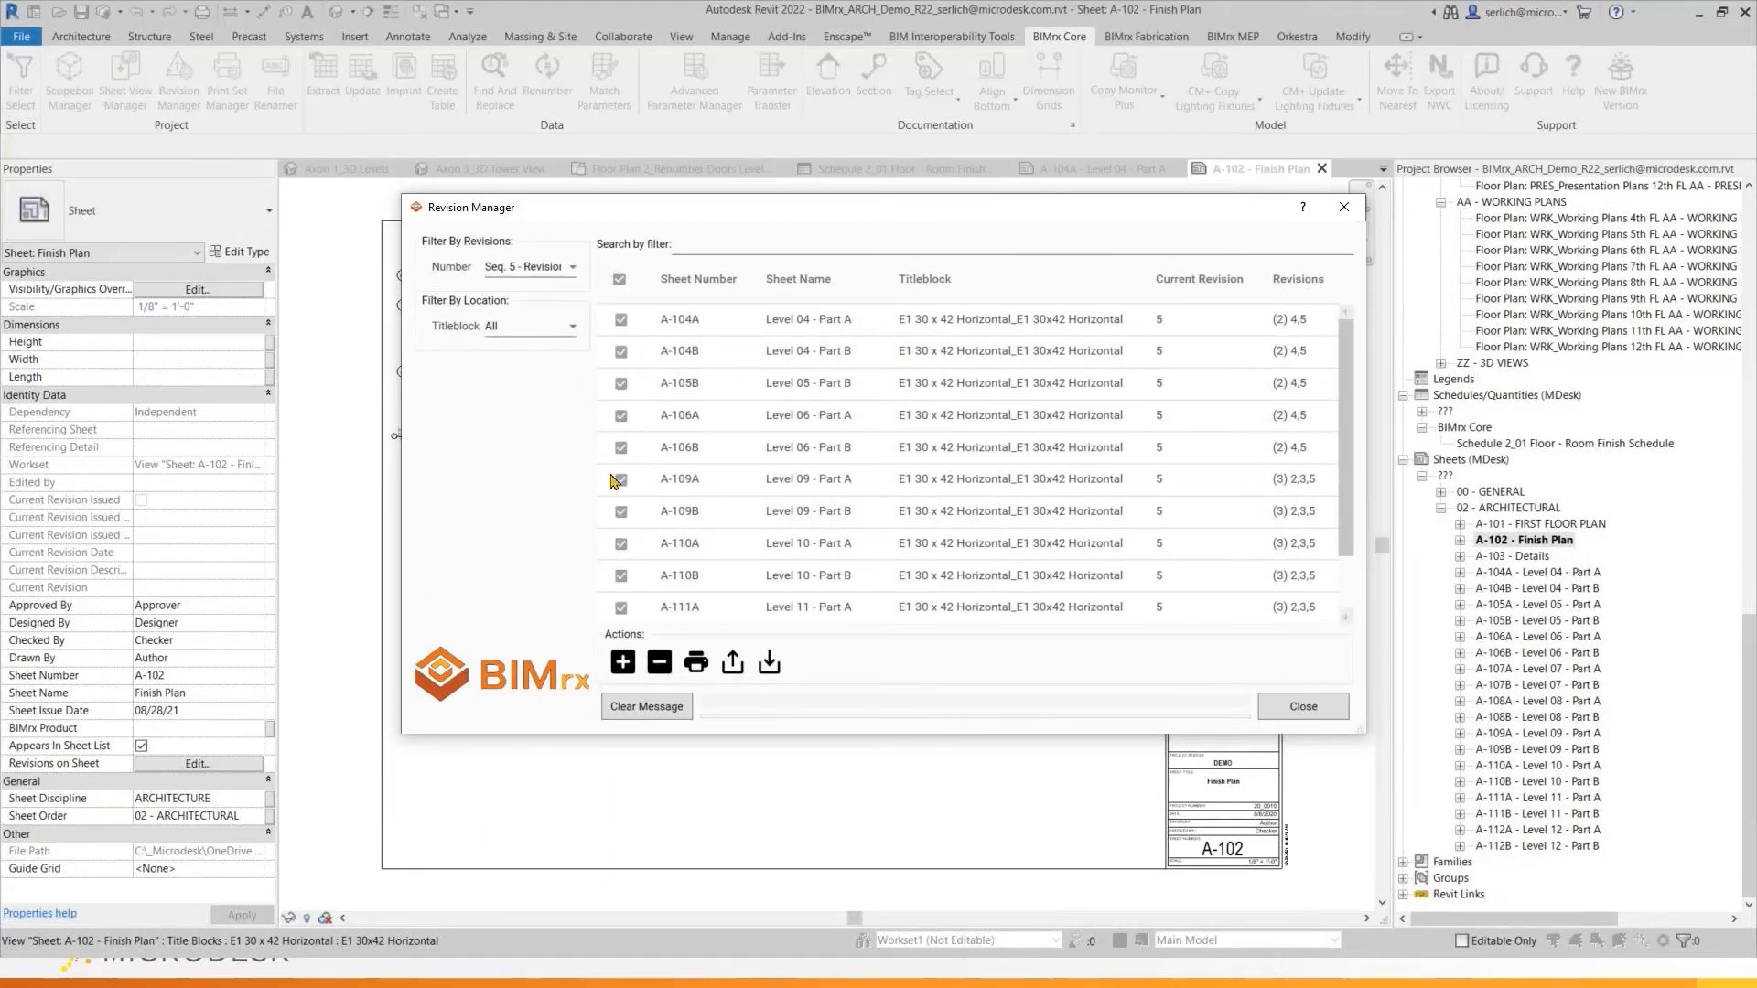
scroll(615, 513, "down", 2)
scroll(636, 572, "up", 2)
left_click(695, 662)
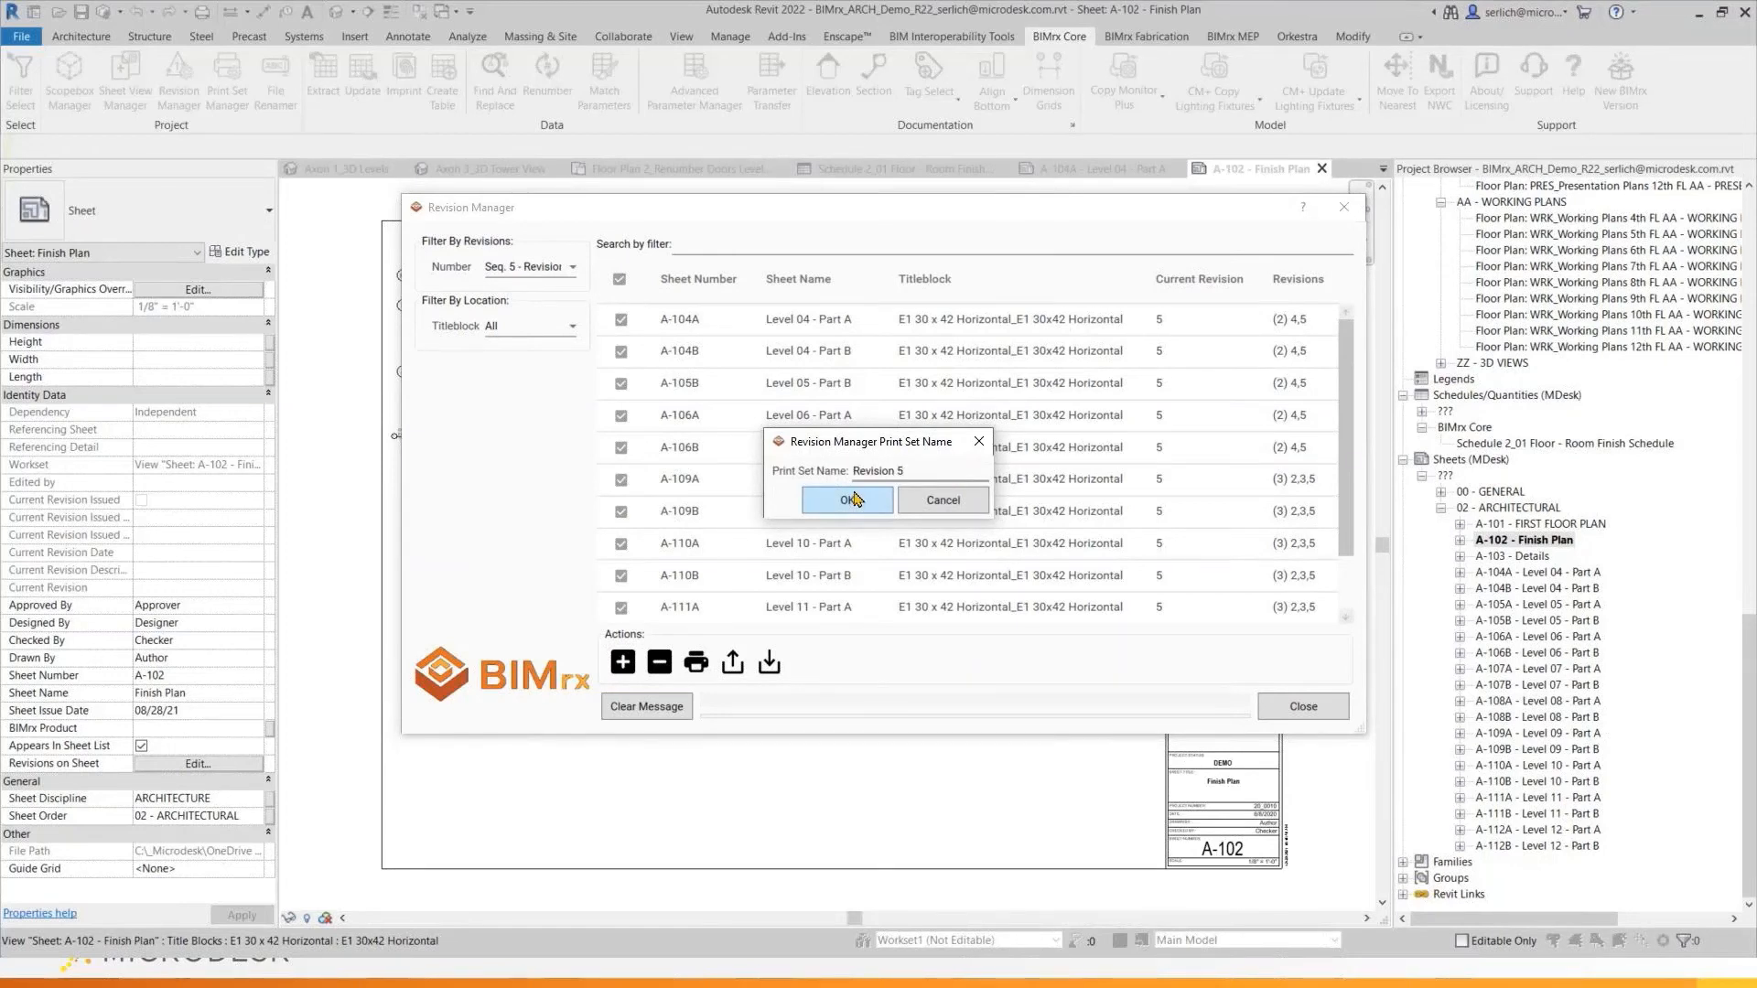
left_click(856, 499)
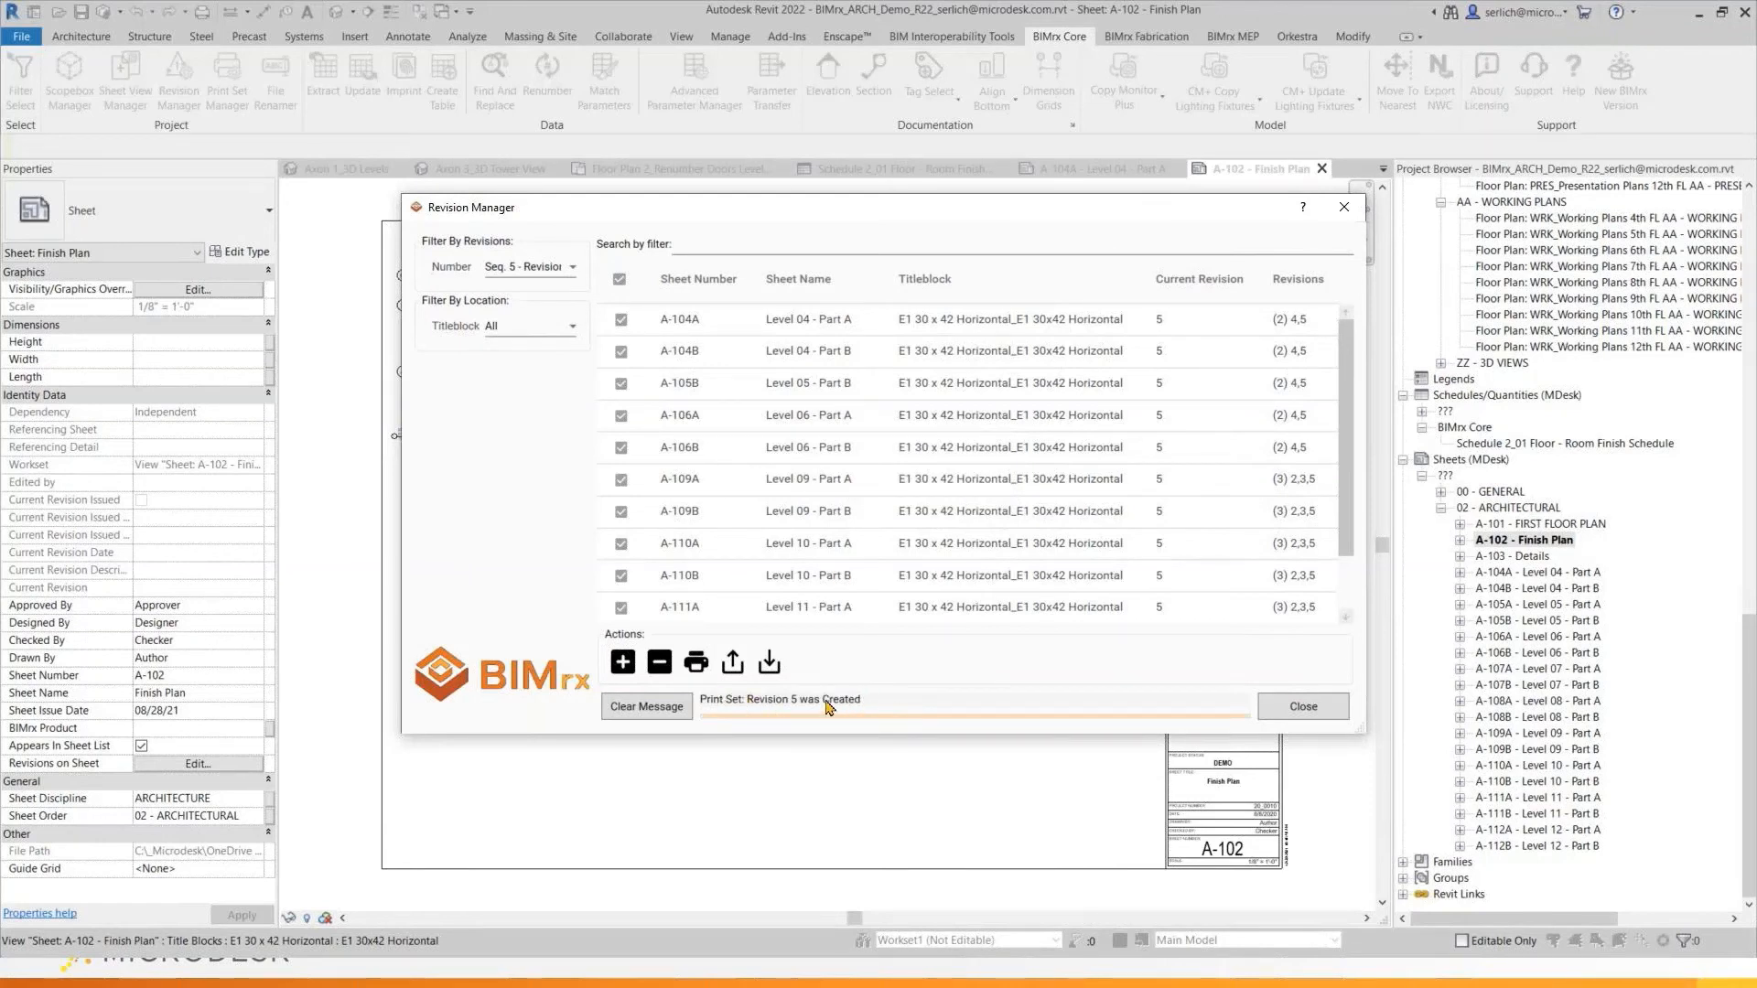
left_click(1299, 712)
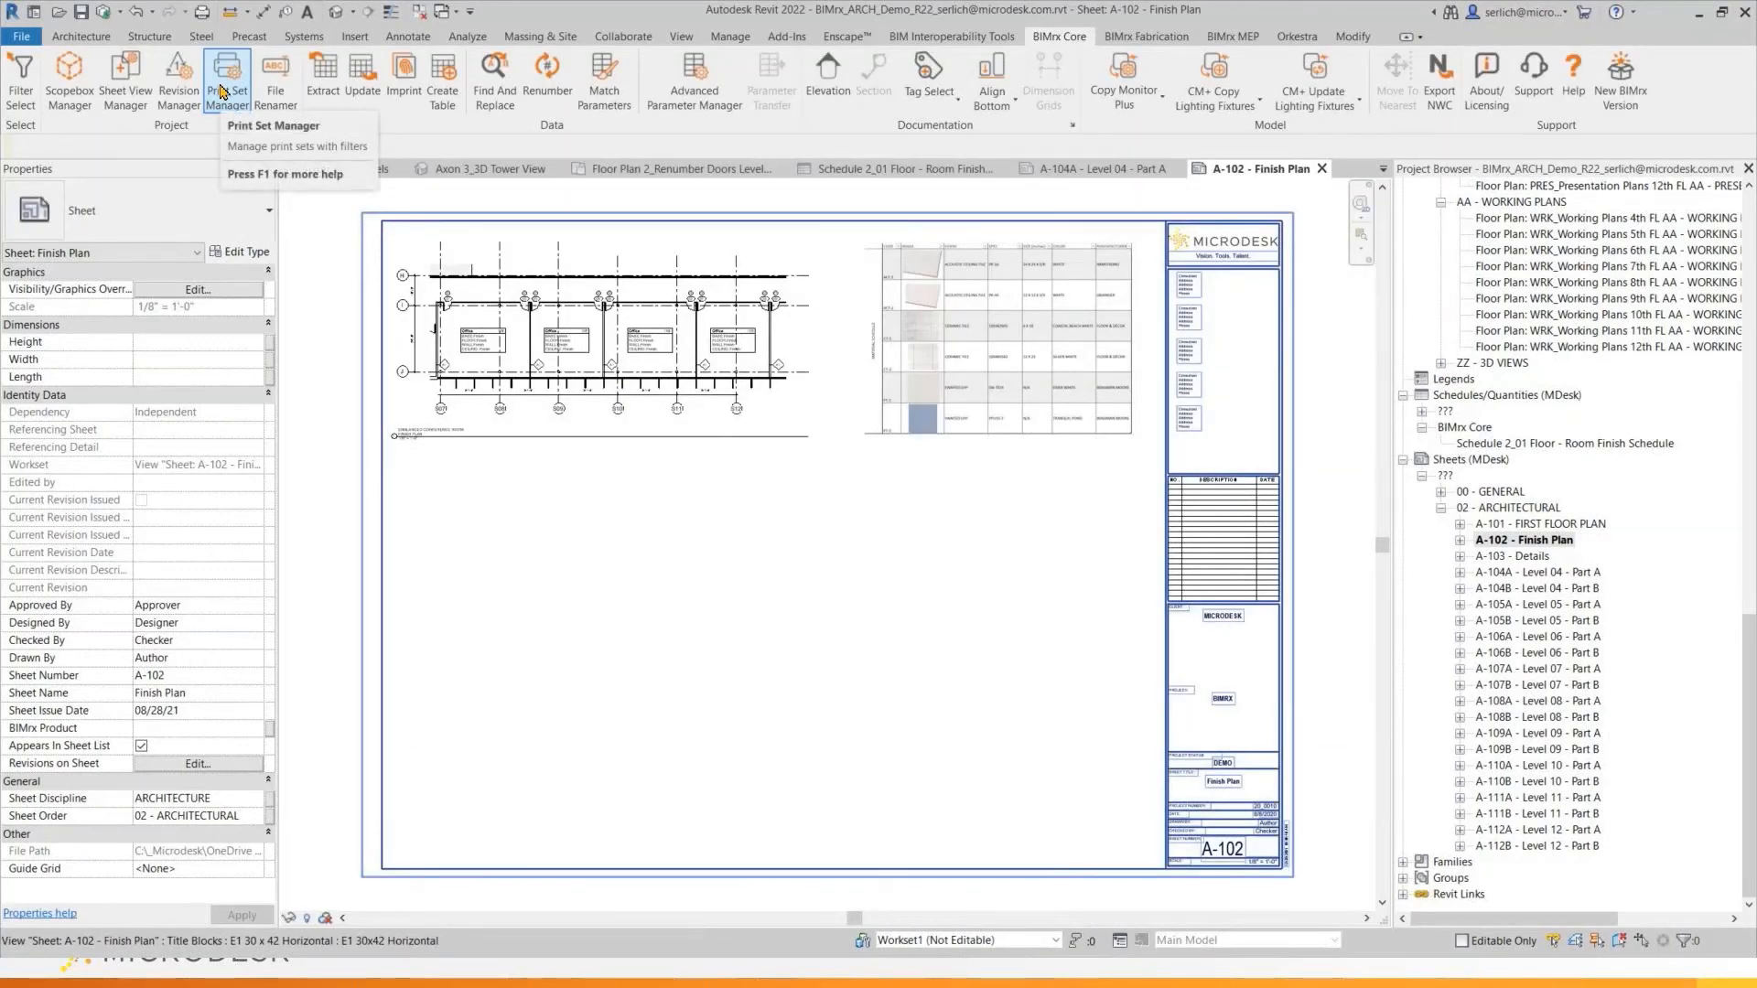
In the Print Set Manager, sort the Revision 5 set by descending sheet number, include sheet A-105A, and save and apply the set
left_click(220, 90)
left_click(223, 92)
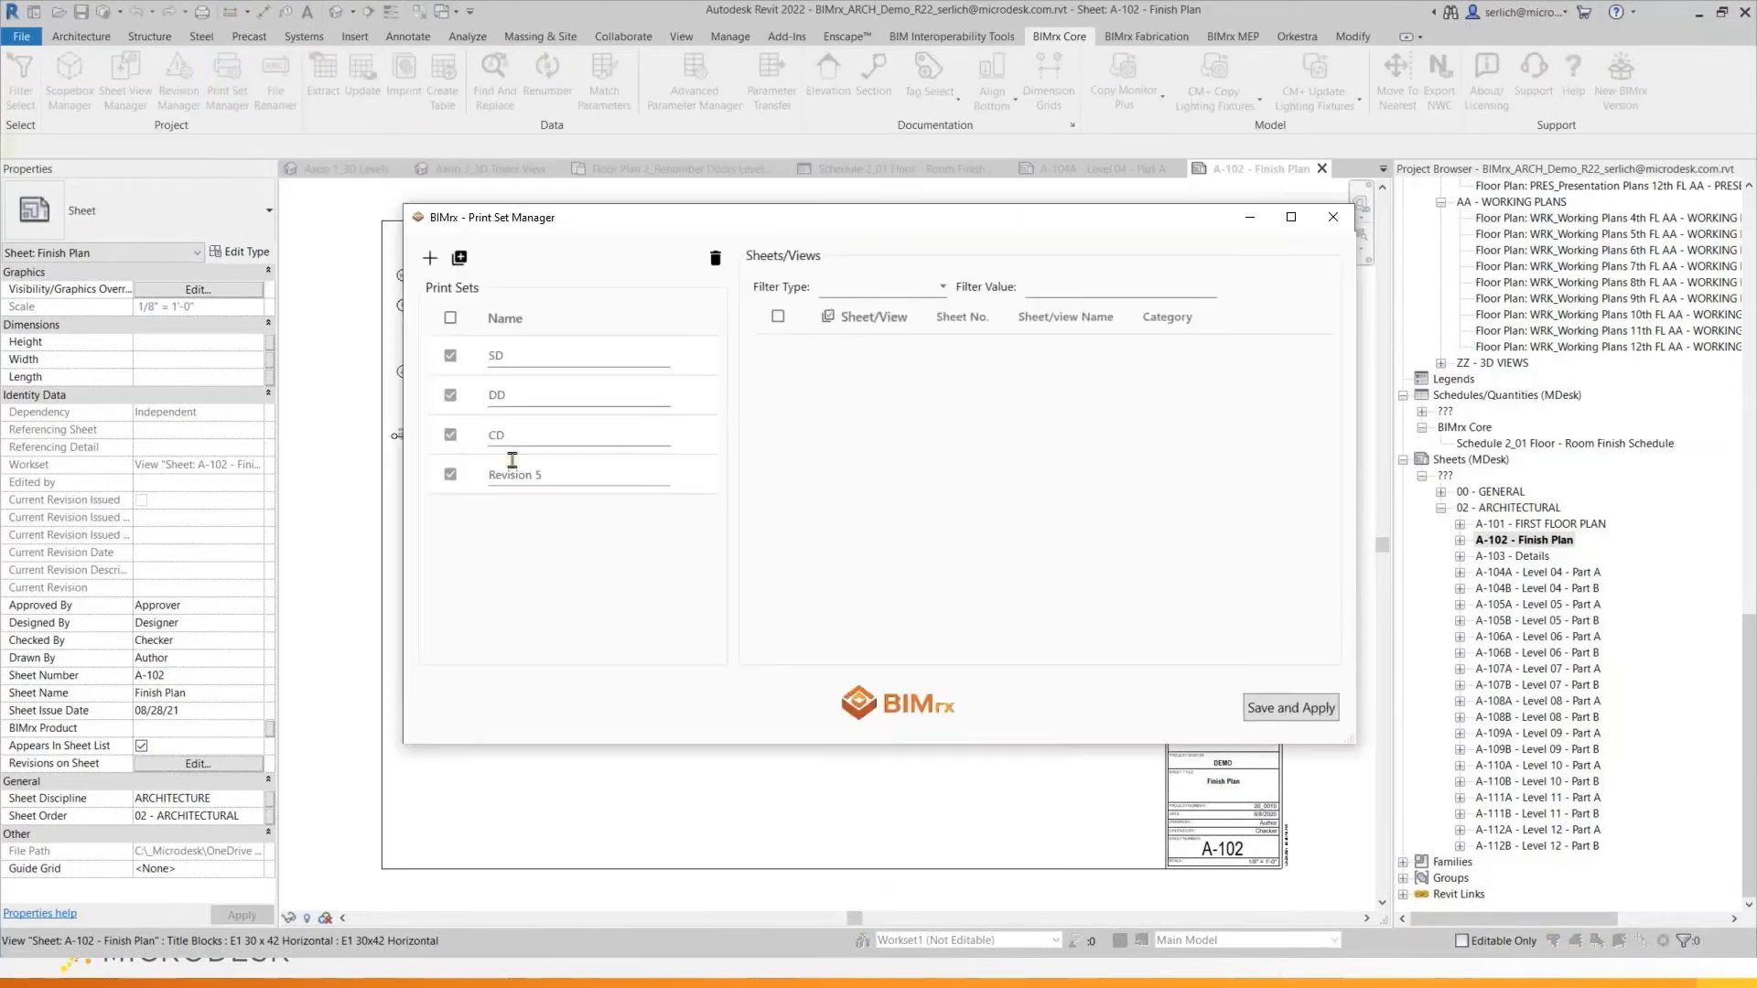
left_click(485, 482)
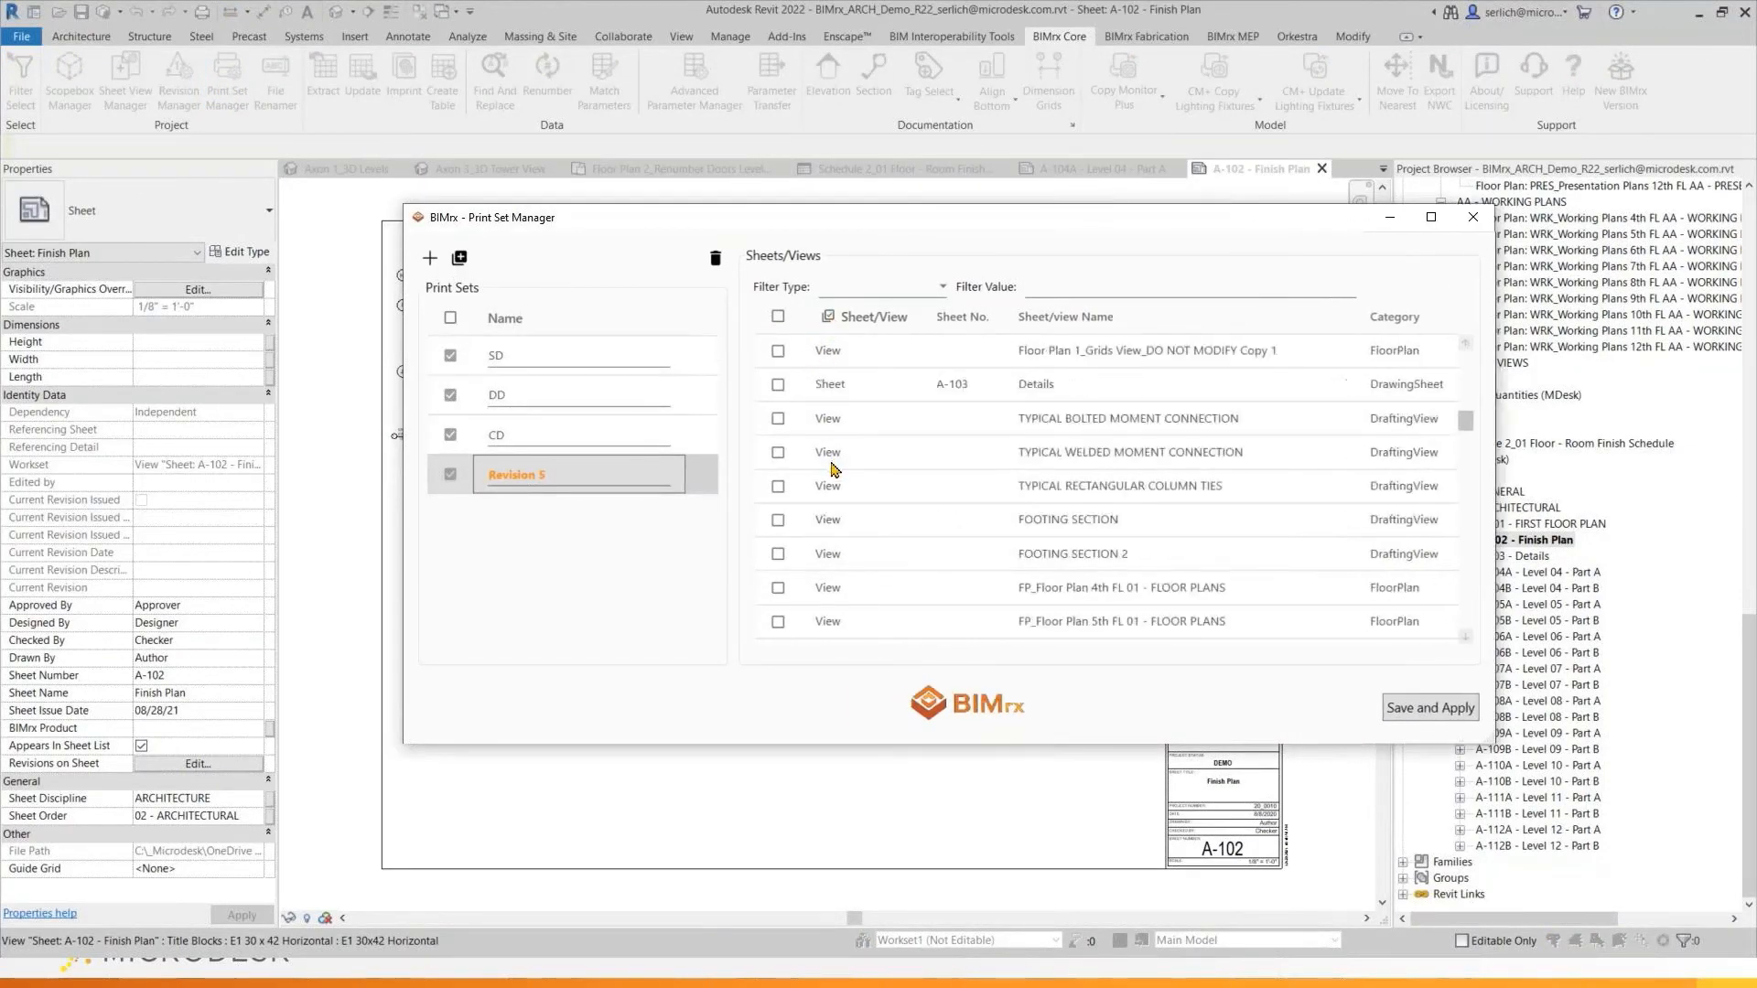
left_click(996, 317)
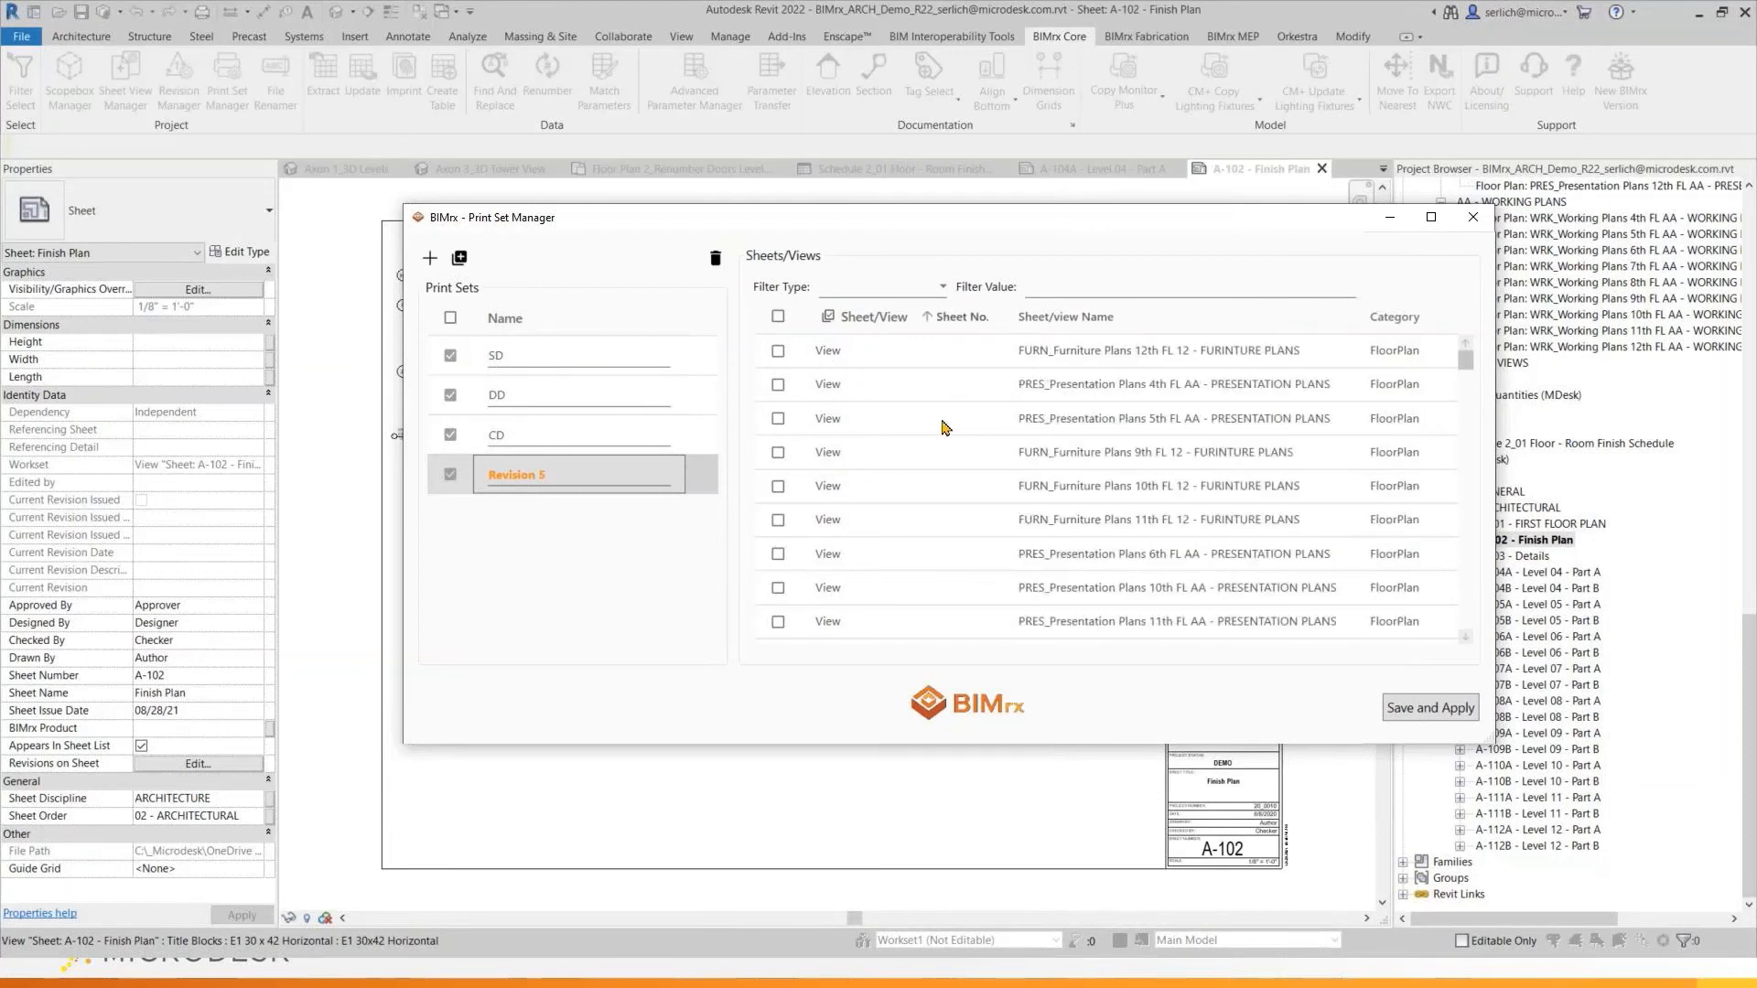
left_click(951, 318)
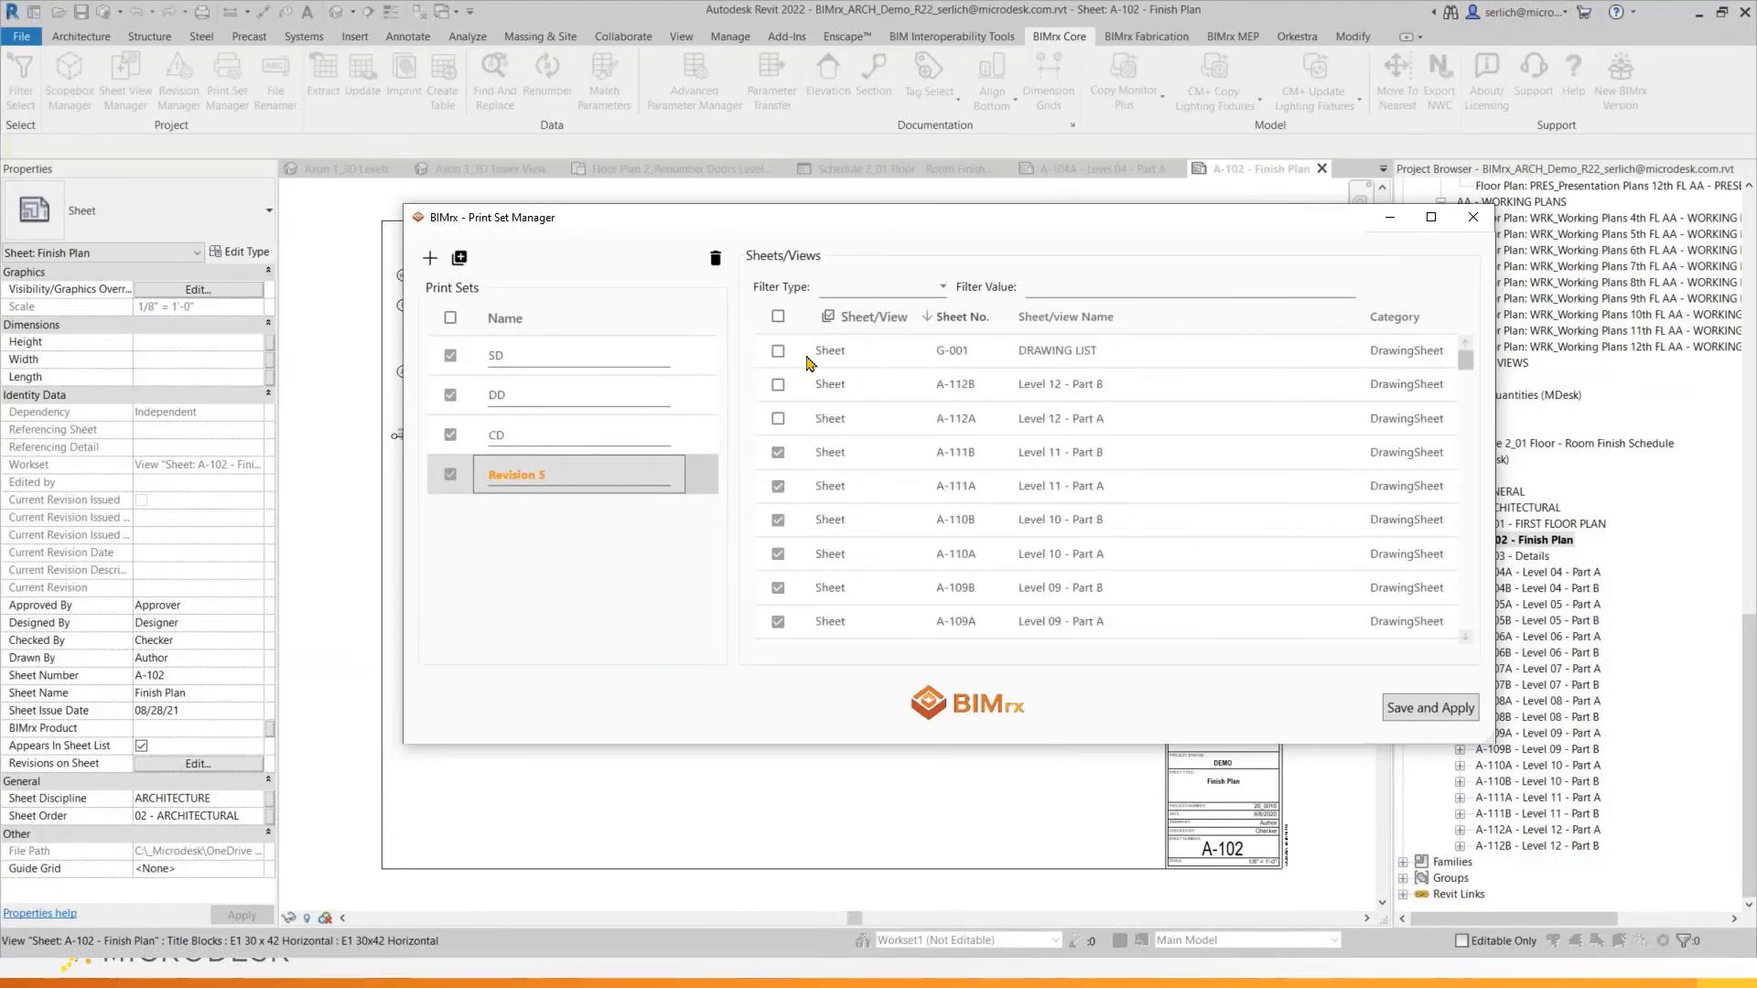
left_click(778, 419)
scroll(781, 422, "down", 4)
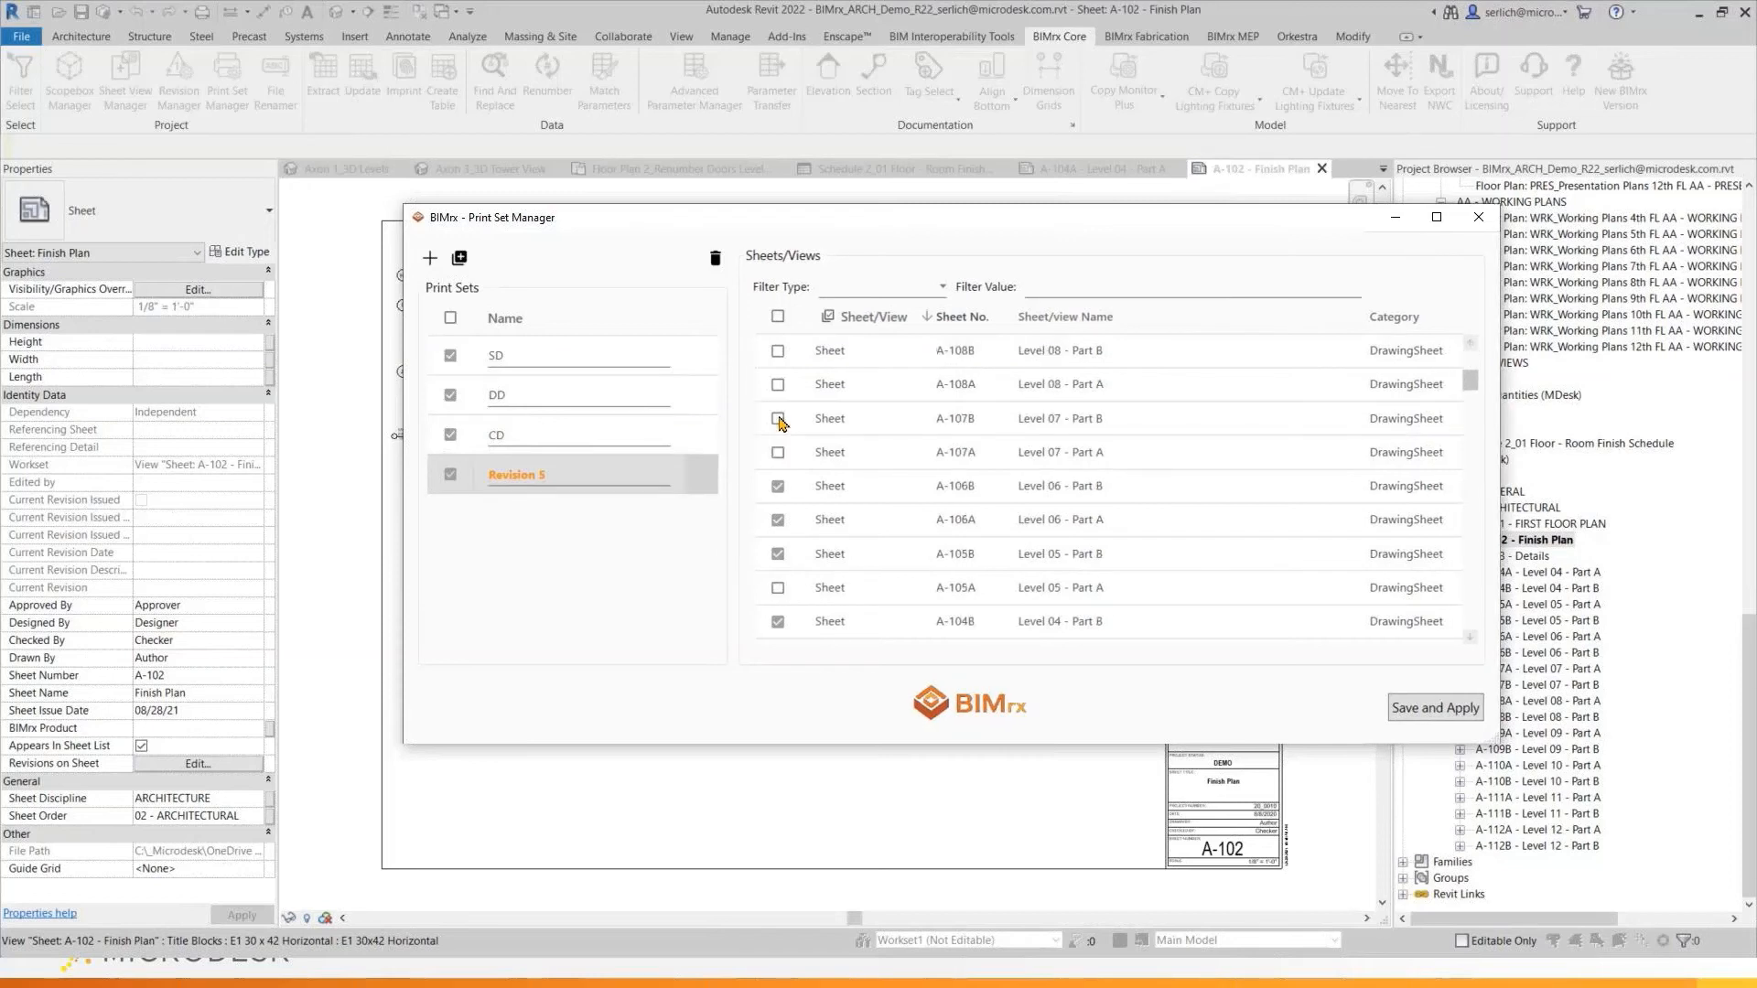
left_click(779, 488)
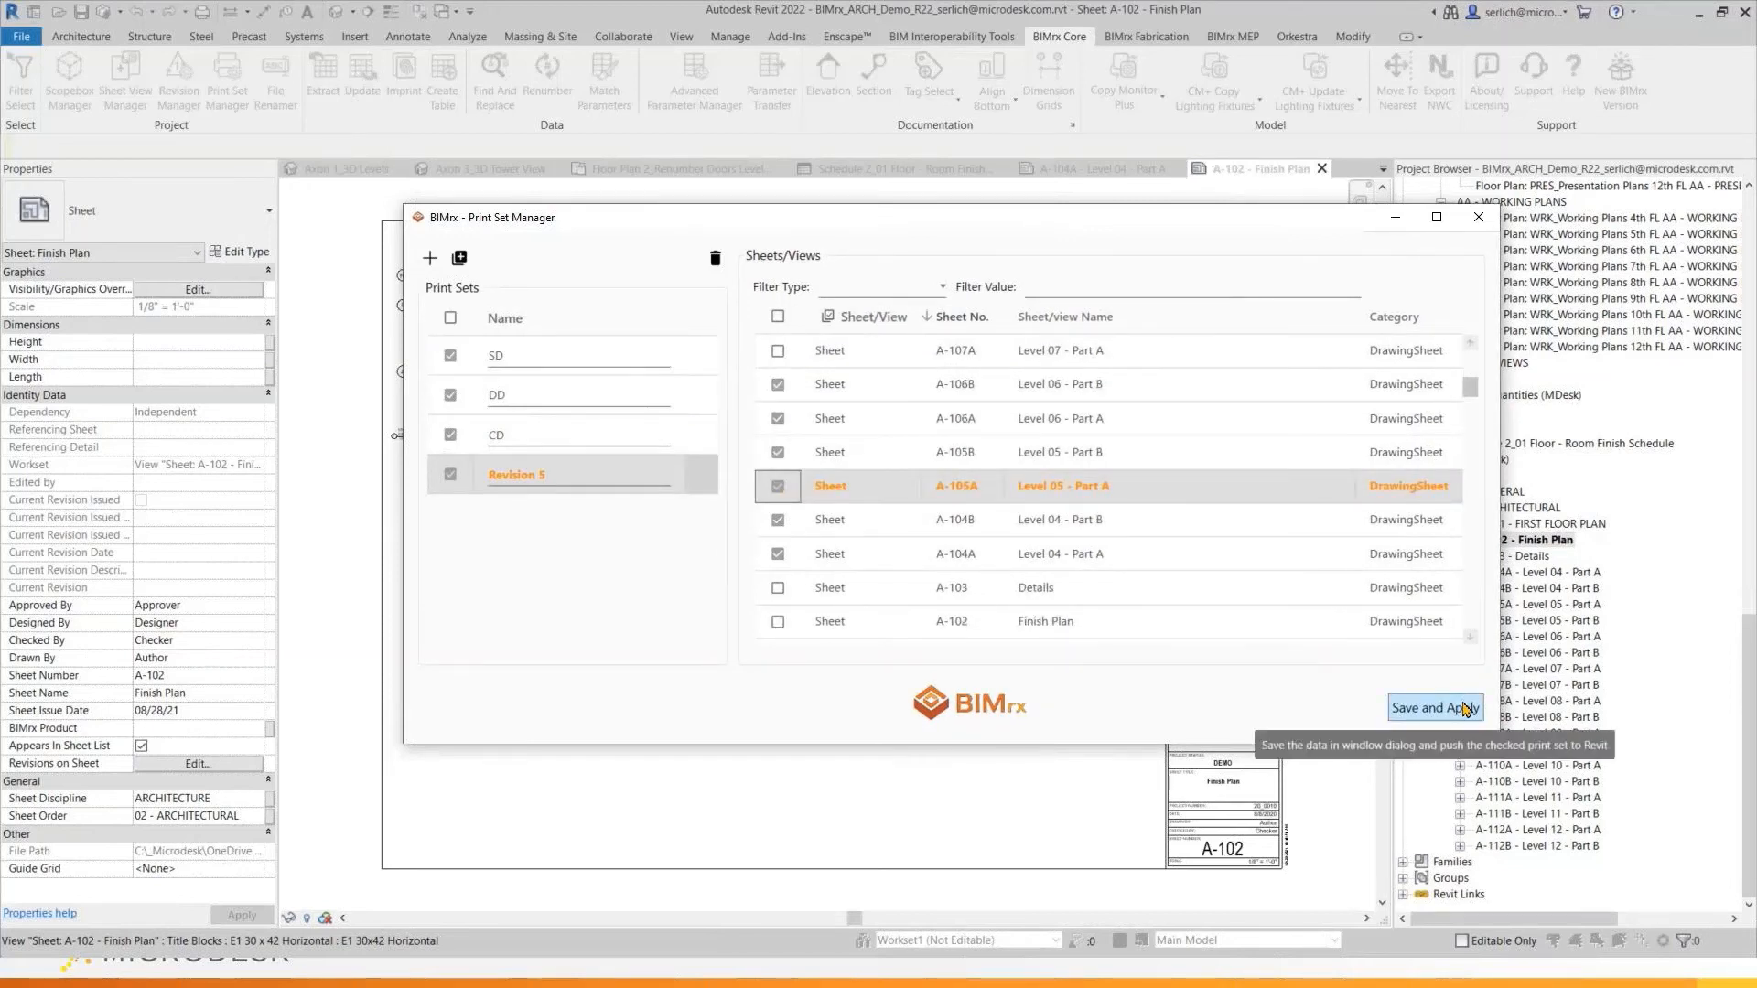
left_click(1466, 710)
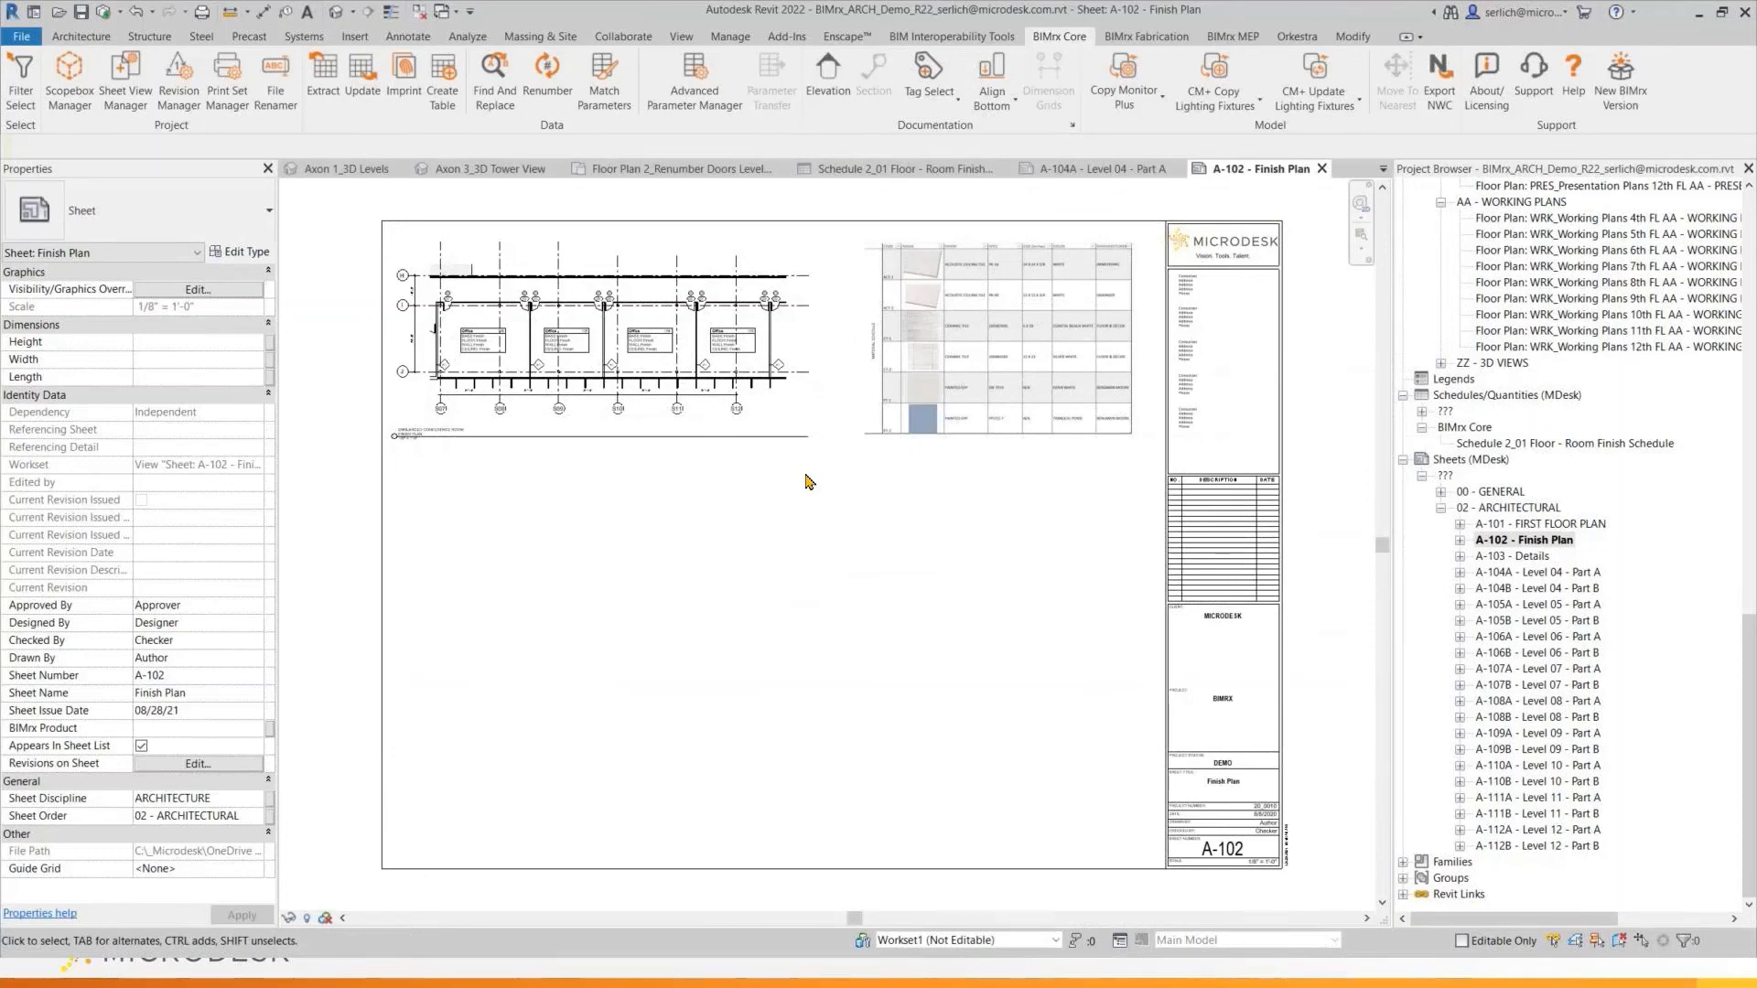
Review the print range of selected views/sheets in the print settings and close them without printing
key("ctrl+p")
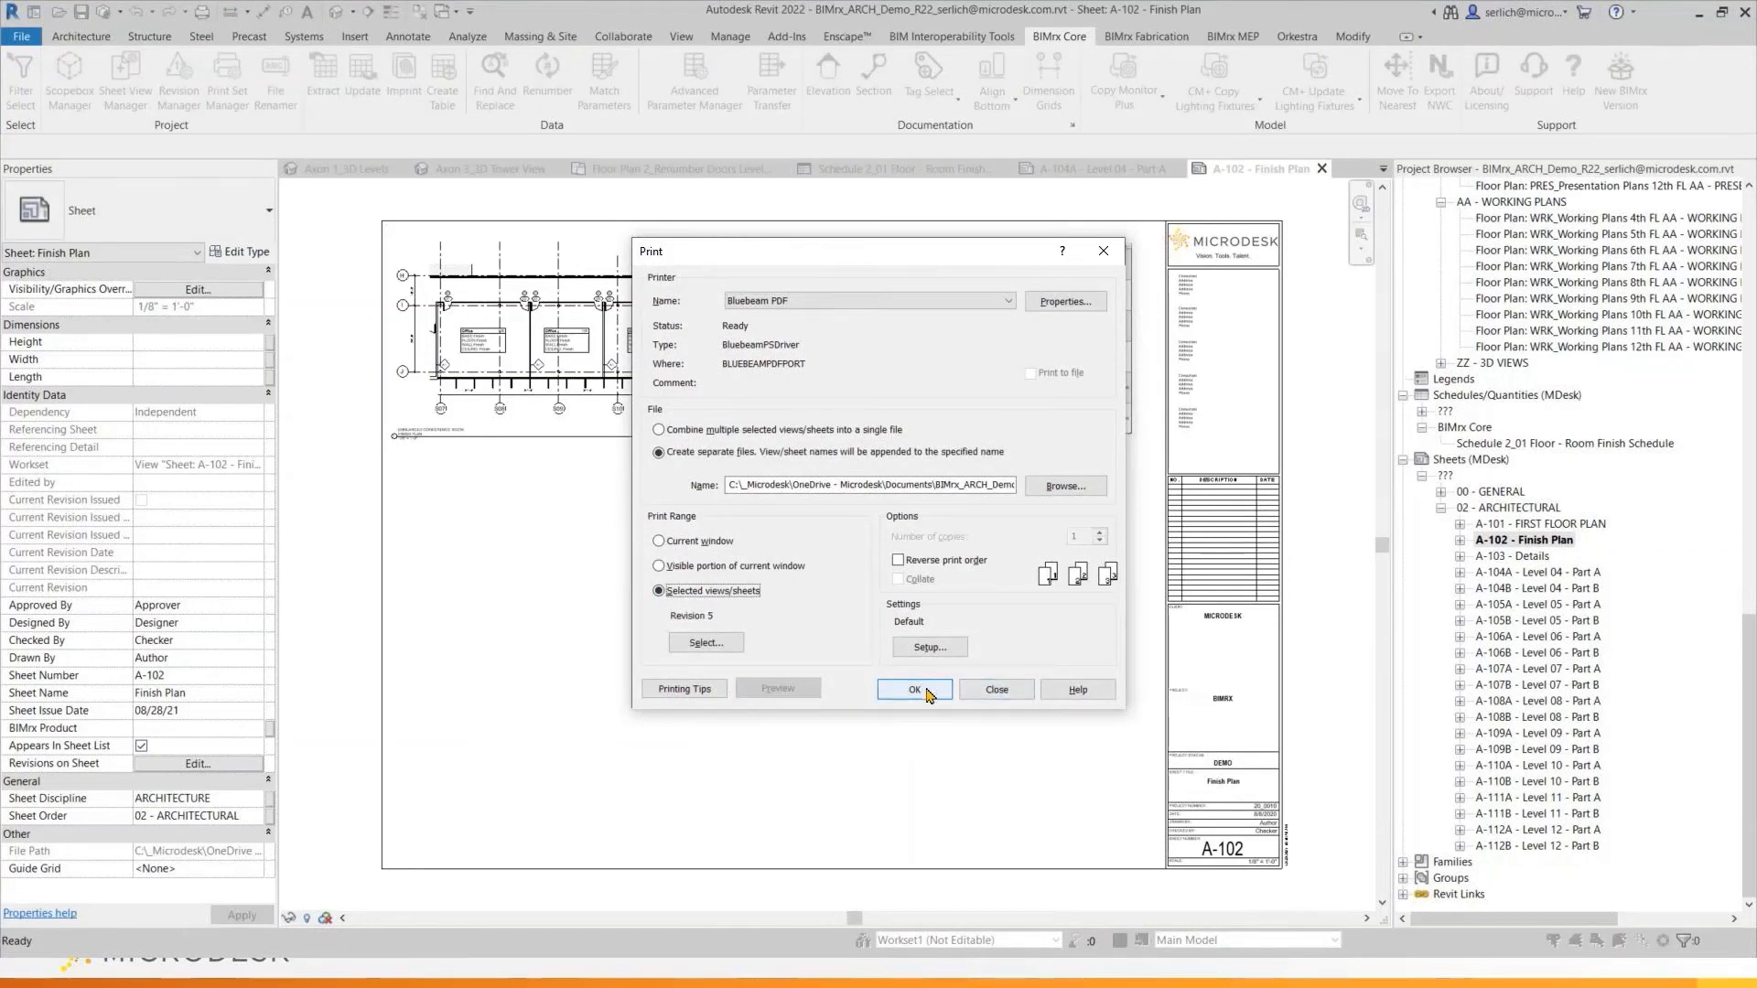
left_click(996, 691)
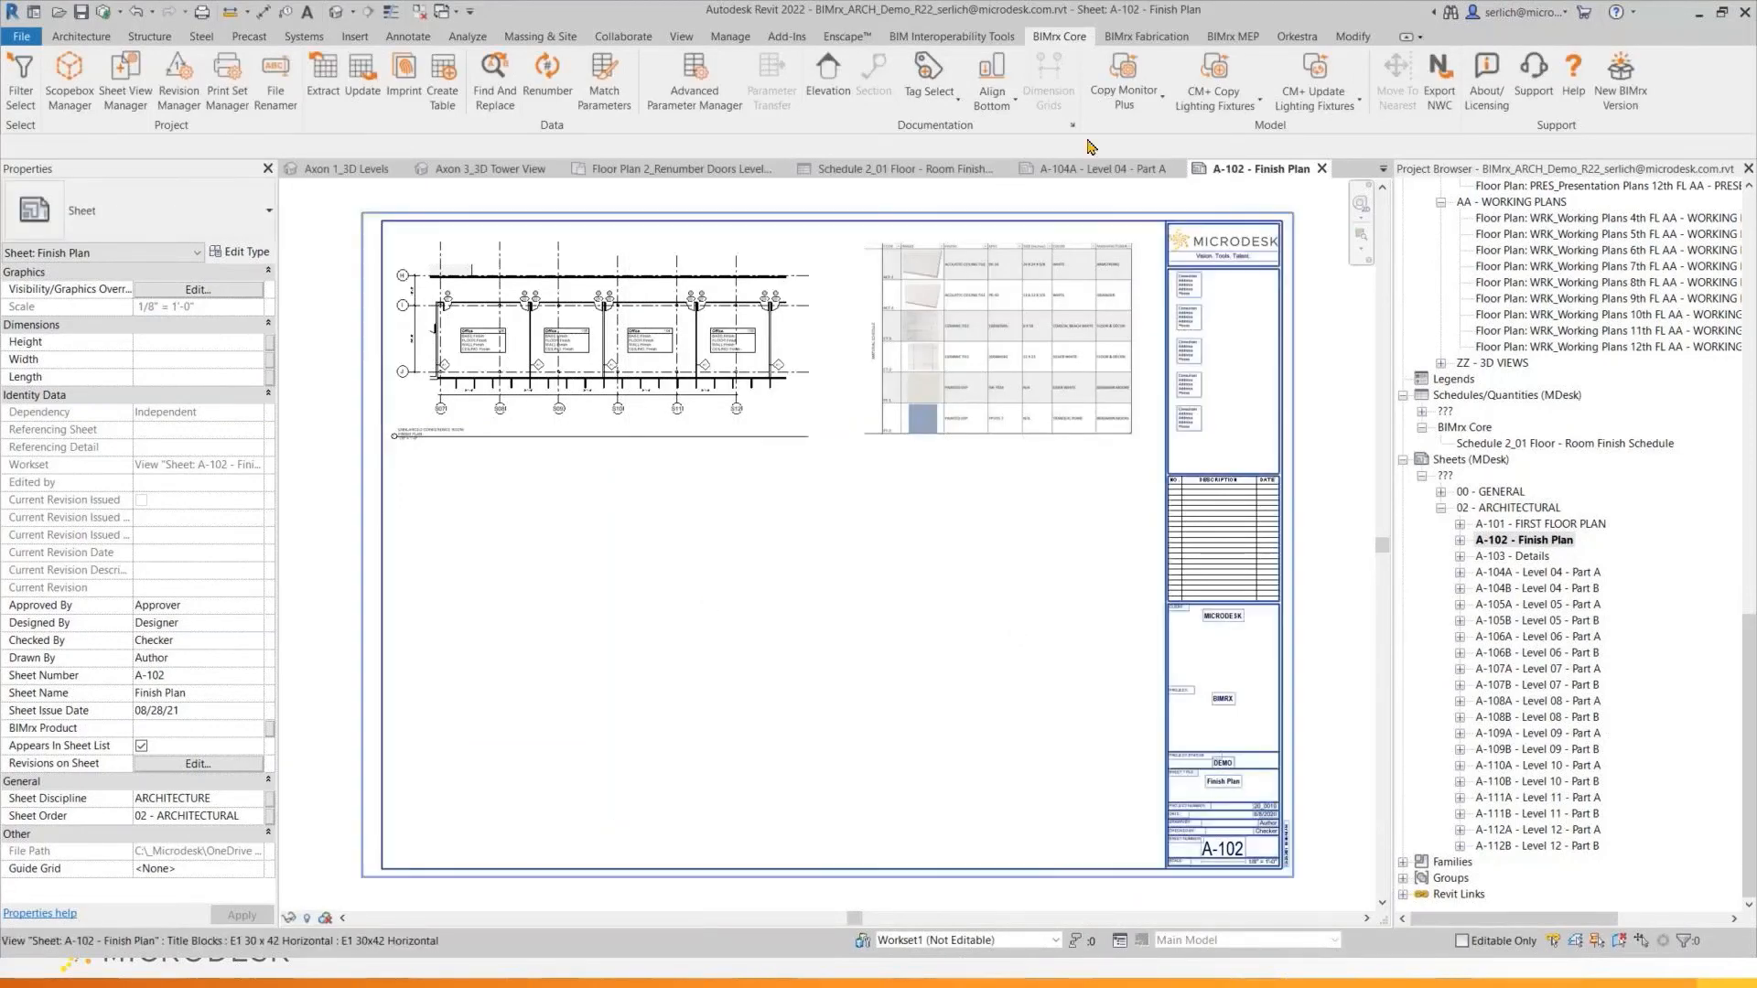